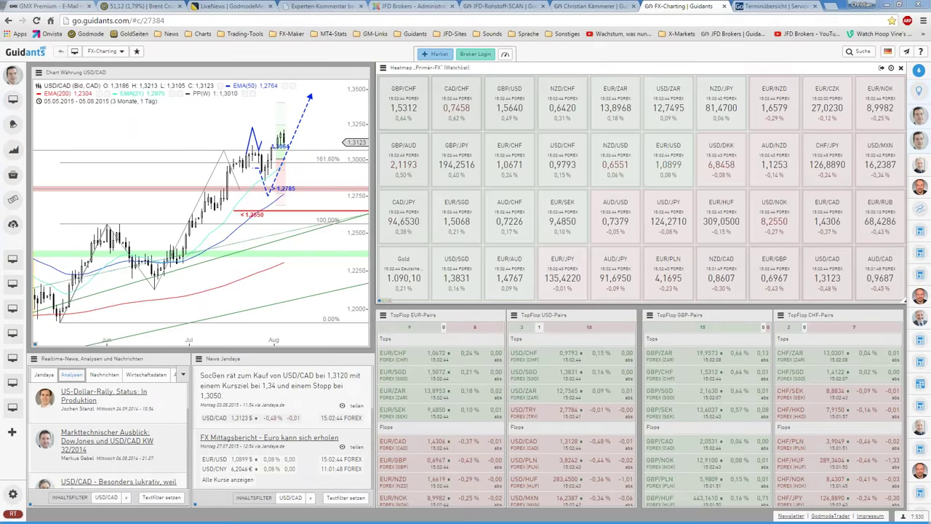
# Scroll the economic calendar and highlight the Canadian trade balance release row
pyautogui.click(751, 5)
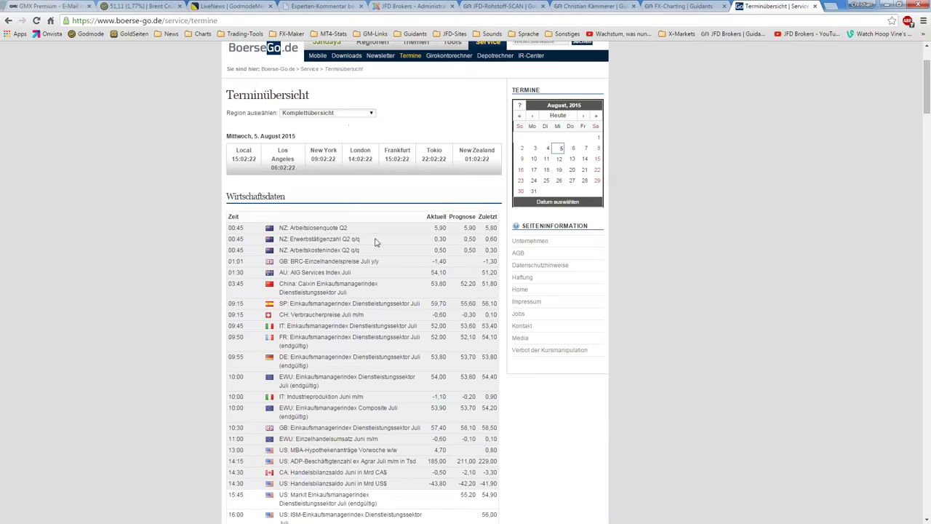
pyautogui.scroll(-1, 344, 327)
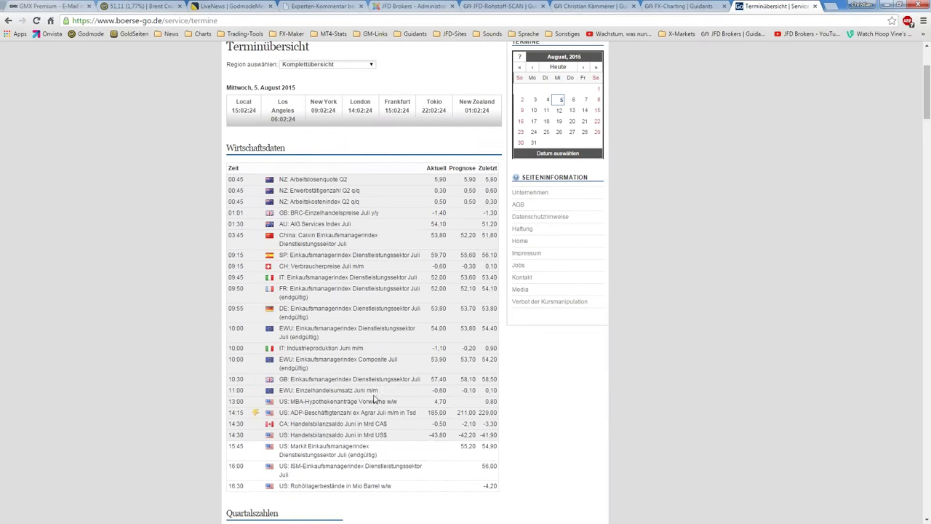
pyautogui.moveTo(428, 427); pyautogui.dragTo(259, 484)
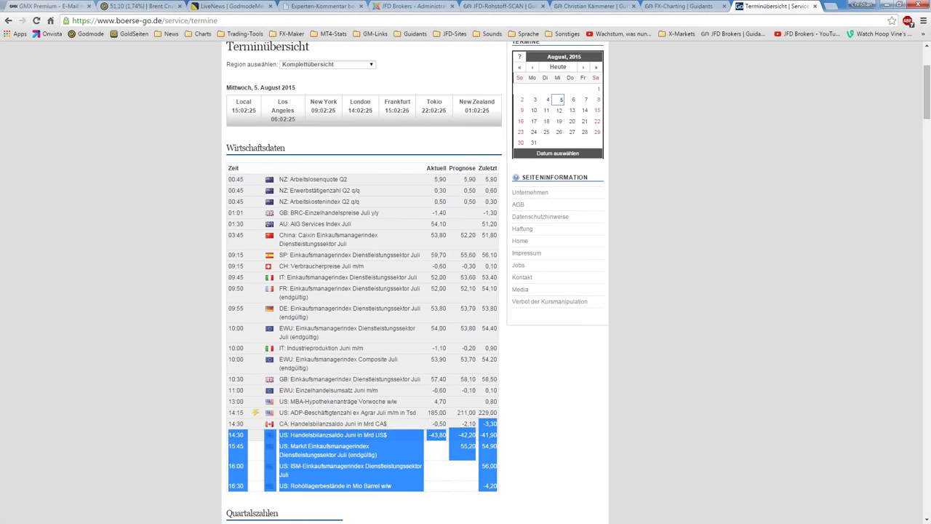
pyautogui.scroll(-1, 259, 424)
pyautogui.click(259, 424)
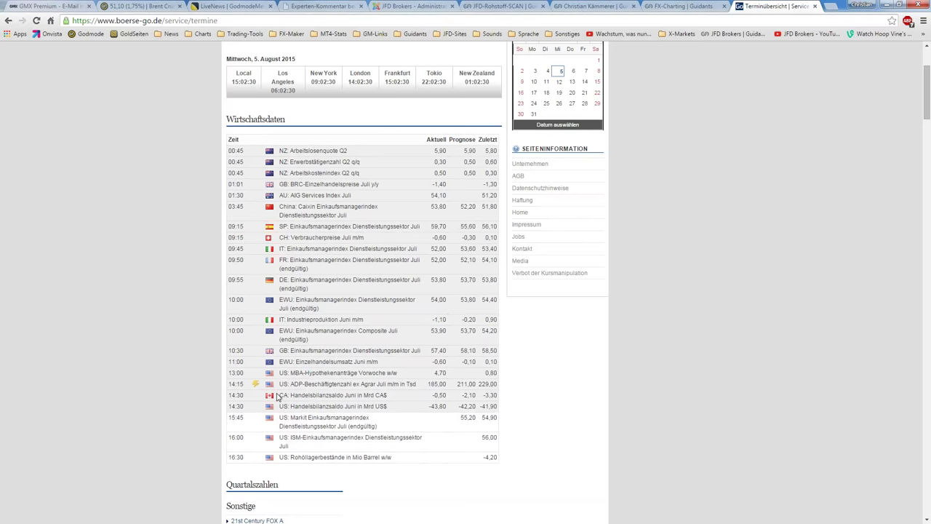
pyautogui.moveTo(268, 395); pyautogui.dragTo(499, 395)
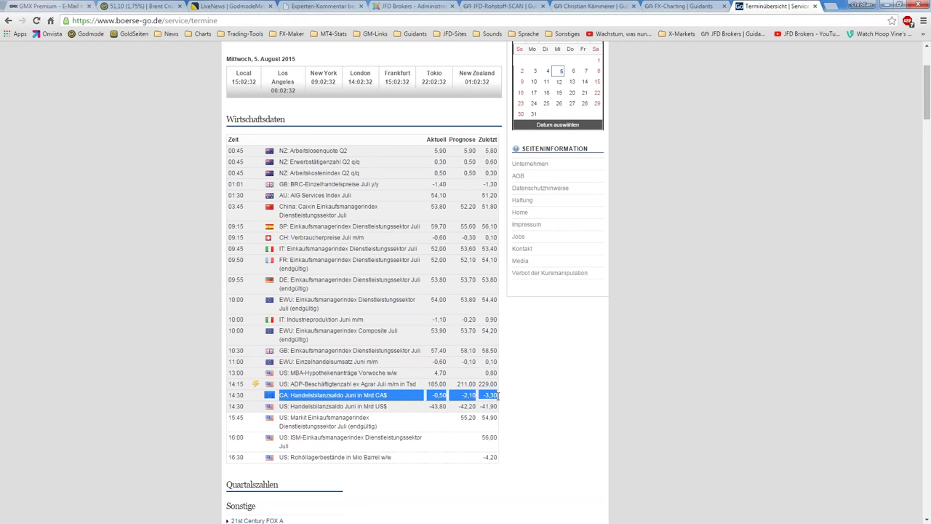
# Expand the Gold (Intraday) post on the analyst's stream and enlarge its chart image
pyautogui.hotkey('alt', 'Tab')
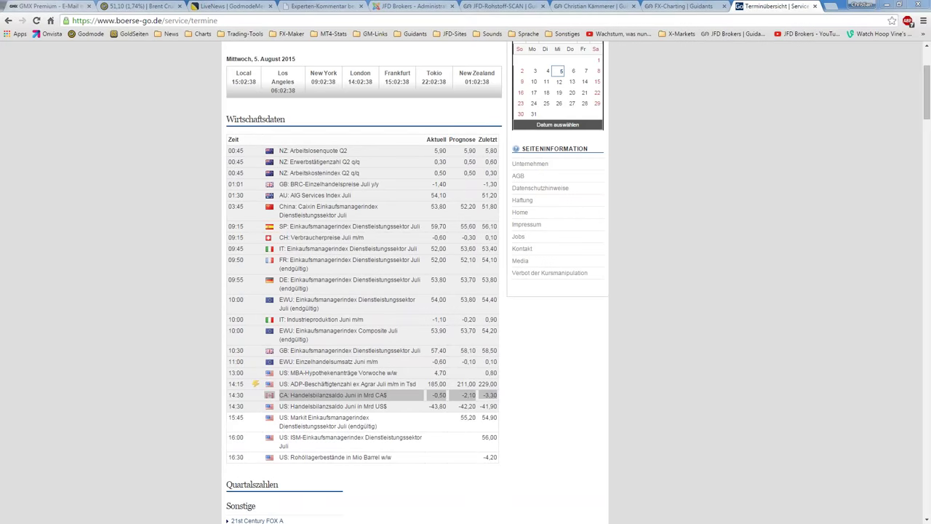
pyautogui.hotkey('alt', 'Tab')
pyautogui.click(684, 6)
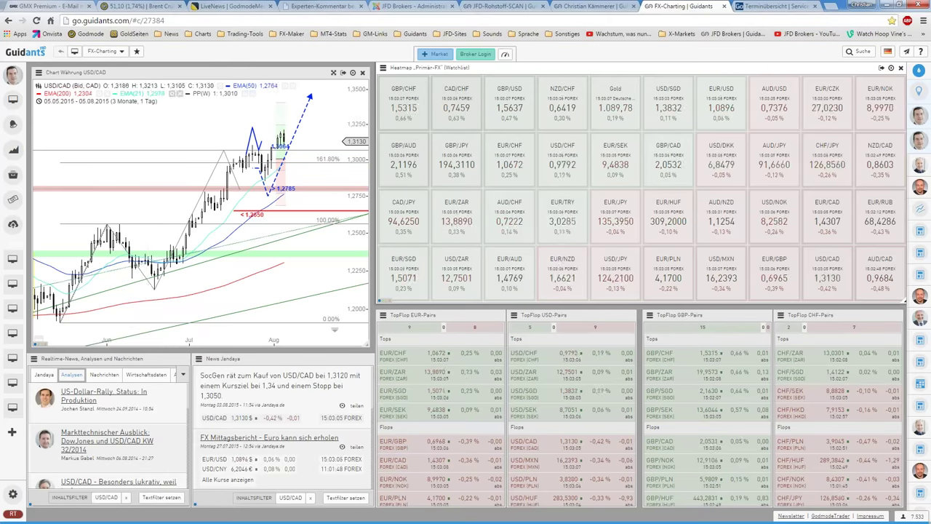
pyautogui.hotkey('ctrl', 'shift', 'Tab')
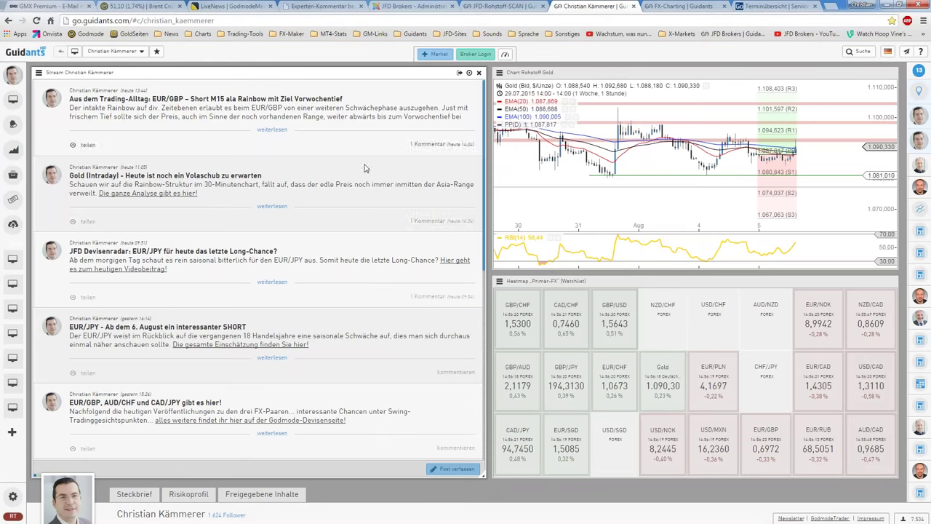
pyautogui.click(260, 206)
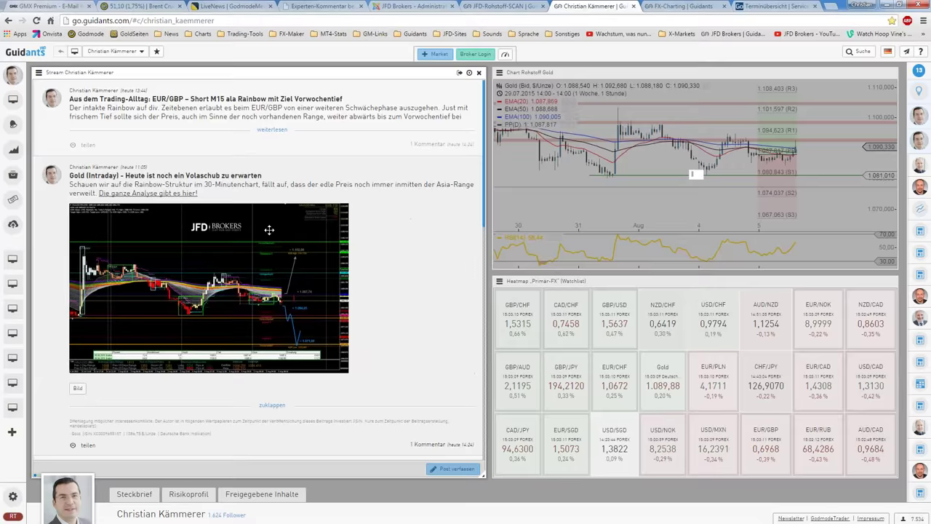
pyautogui.click(269, 230)
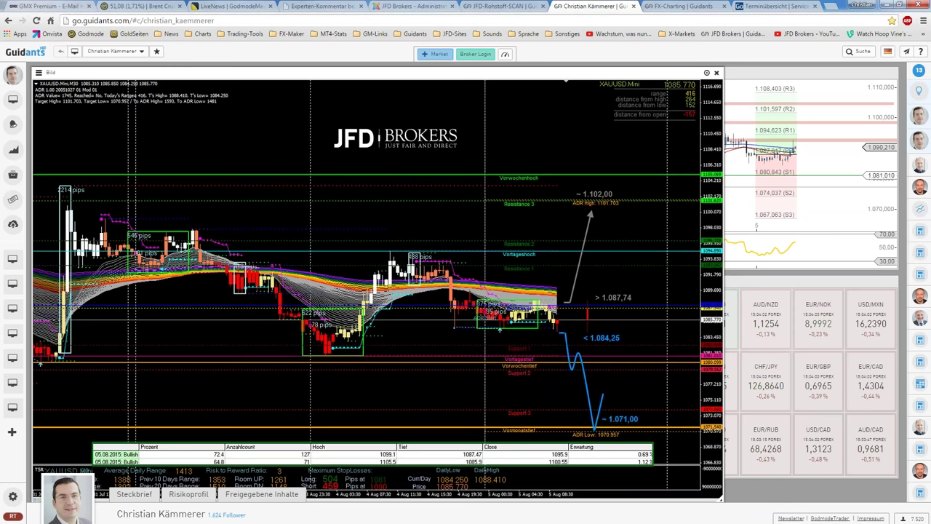
# Switch to the Terminübersicht economic calendar for 5 August 2015
pyautogui.click(761, 7)
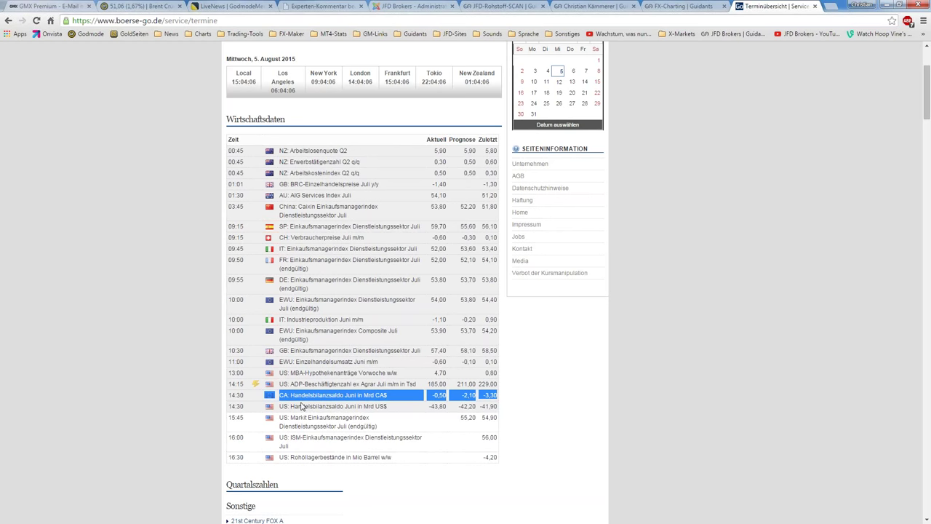
# Highlight the US trade balance, ISM services index and crude oil inventories calendar rows
pyautogui.moveTo(294, 406)
pyautogui.mouseDown()
pyautogui.moveTo(347, 406)
pyautogui.moveTo(336, 425)
pyautogui.mouseUp()
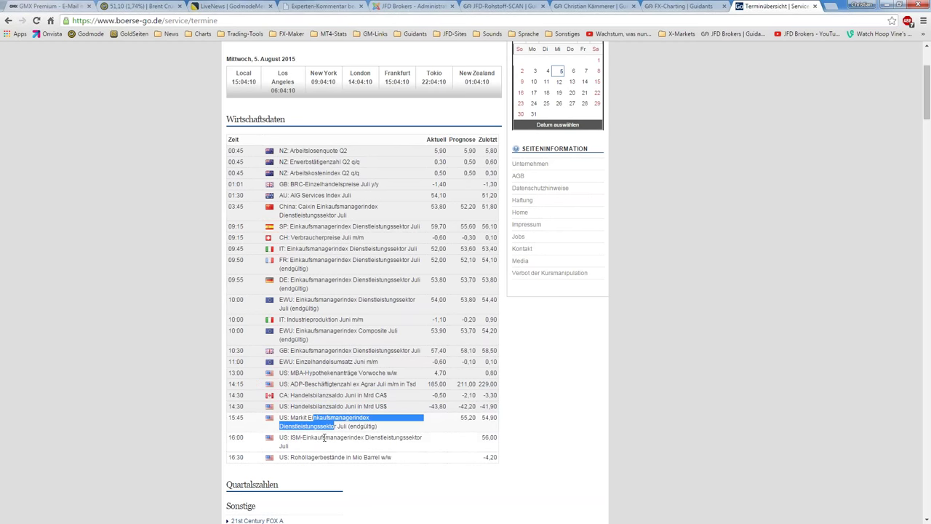
pyautogui.click(324, 437)
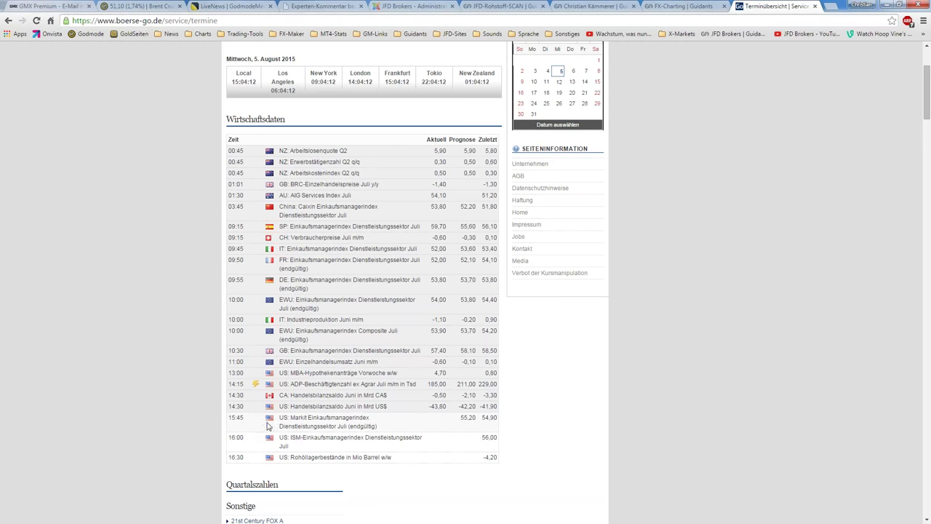
pyautogui.moveTo(301, 450); pyautogui.dragTo(291, 440)
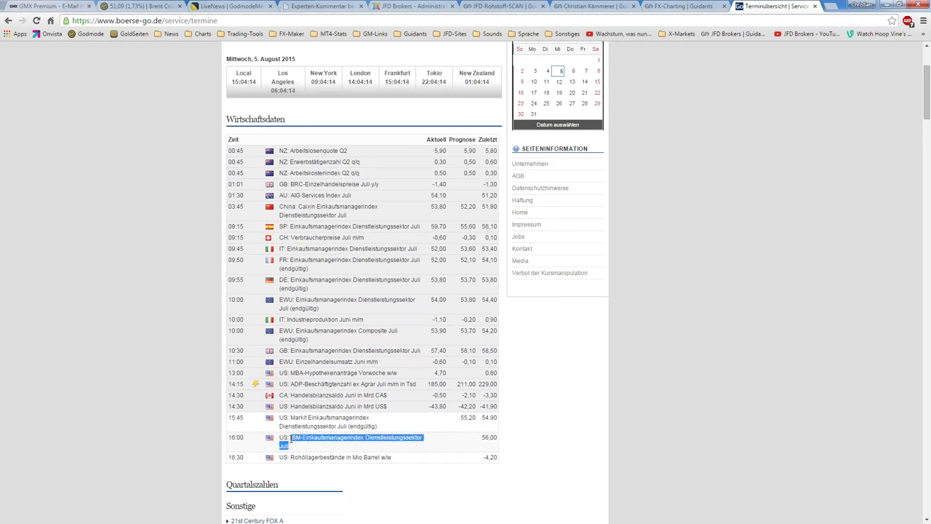
pyautogui.click(292, 439)
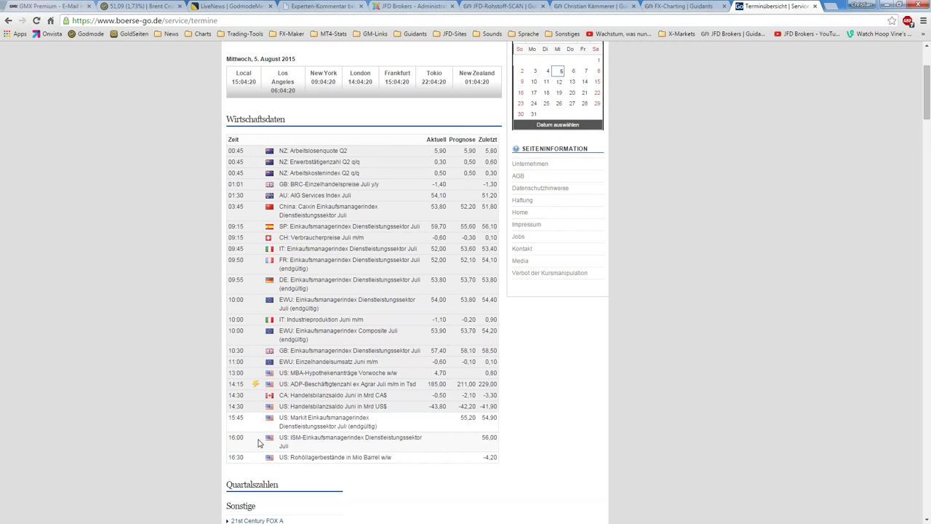
pyautogui.moveTo(393, 457); pyautogui.dragTo(291, 459)
pyautogui.click(291, 459)
# Close the enlarged gold chart and open the FX-Charting USD/CAD daily chart full-size
pyautogui.click(586, 6)
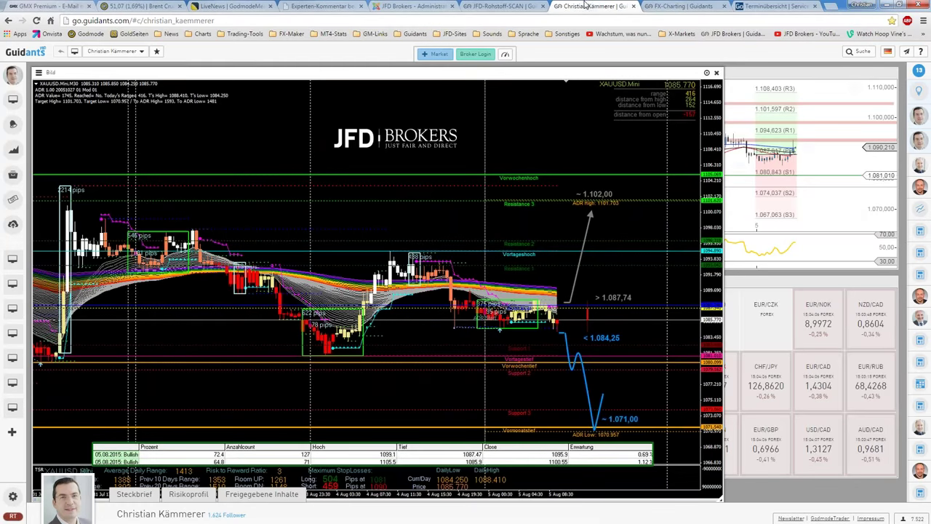
pyautogui.click(716, 72)
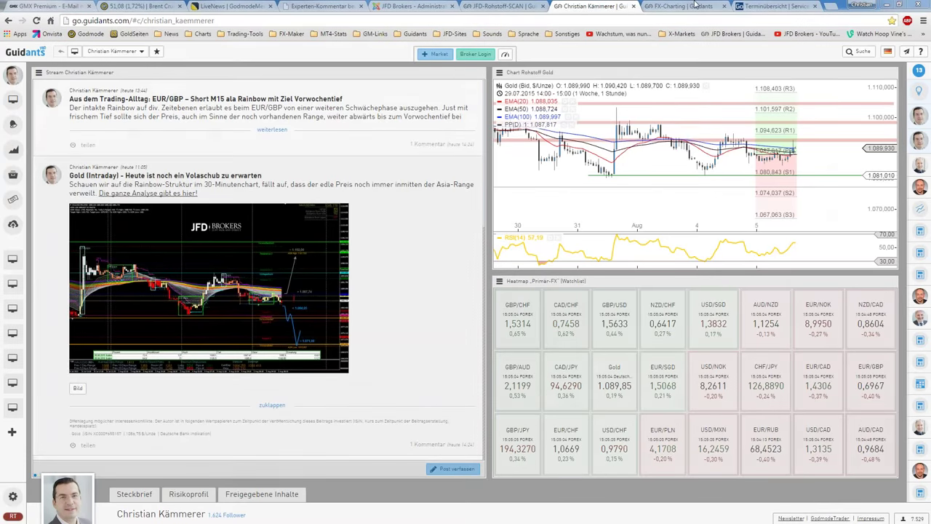
pyautogui.click(764, 6)
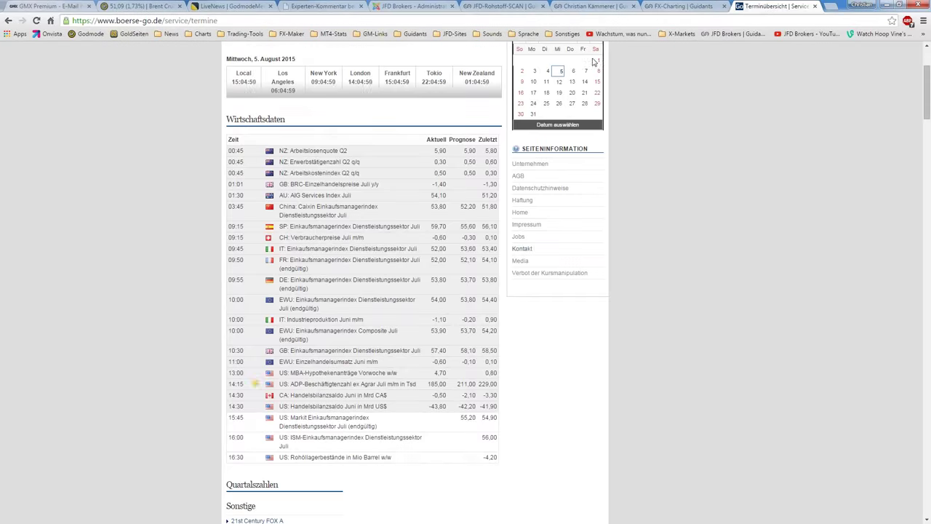
pyautogui.click(673, 6)
pyautogui.click(502, 6)
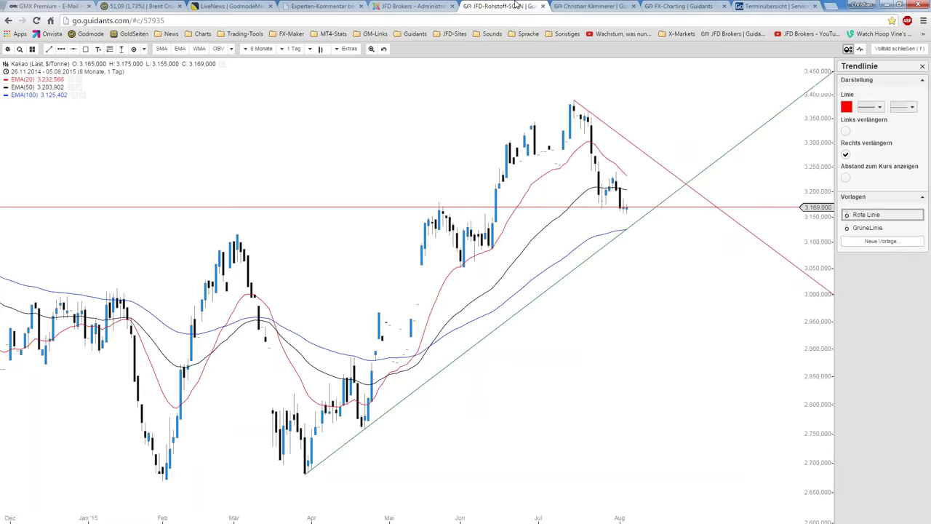
pyautogui.click(673, 6)
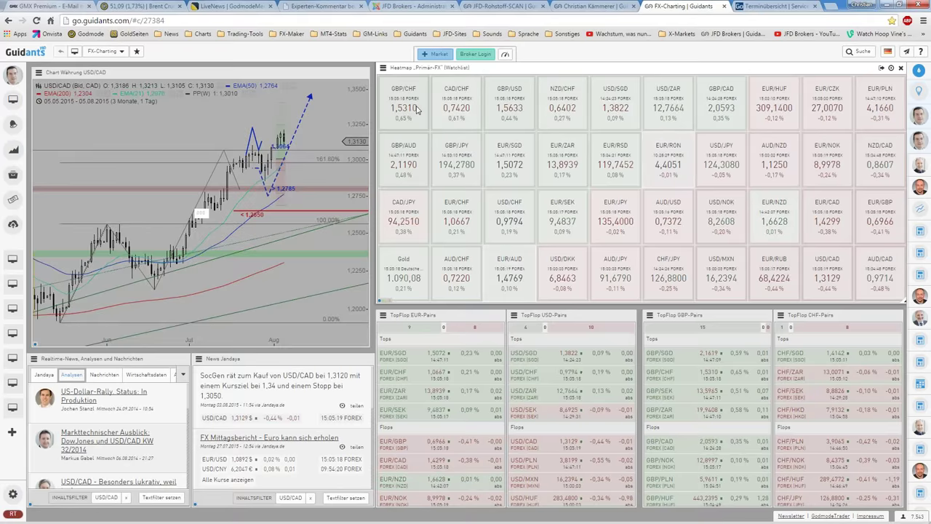
pyautogui.click(334, 73)
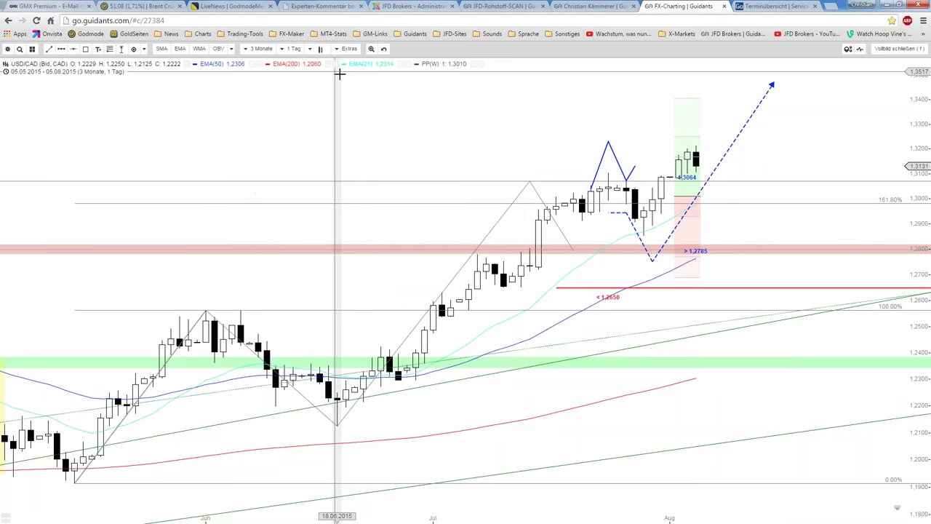
pyautogui.scroll(-2, 516, 140)
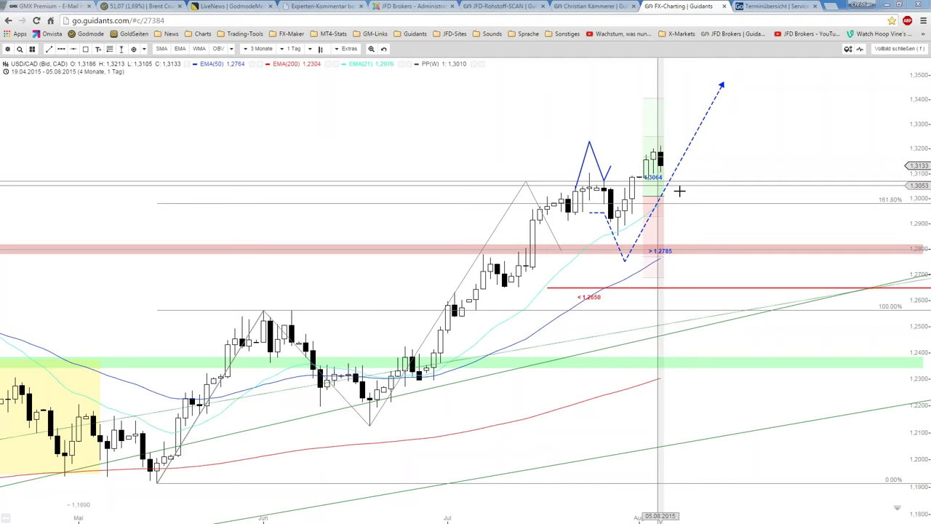
pyautogui.scroll(2, 691, 191)
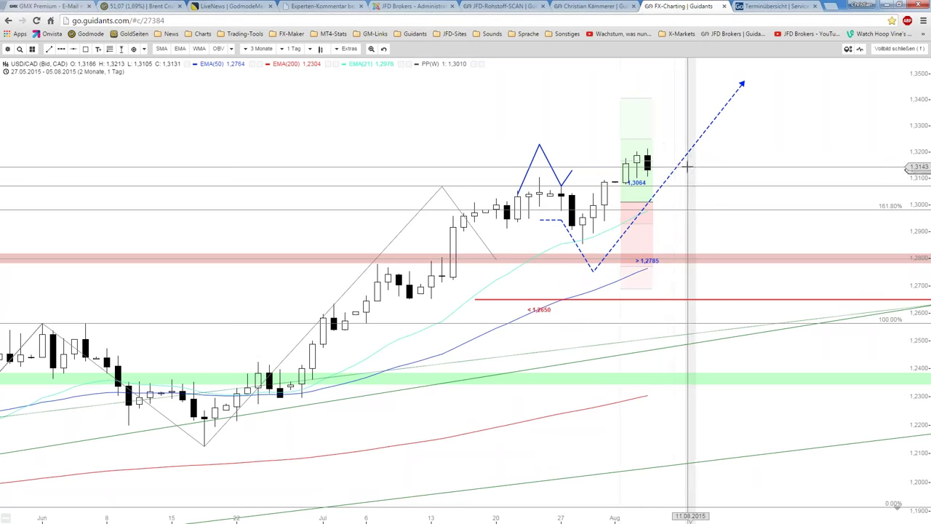
pyautogui.scroll(-1, 677, 182)
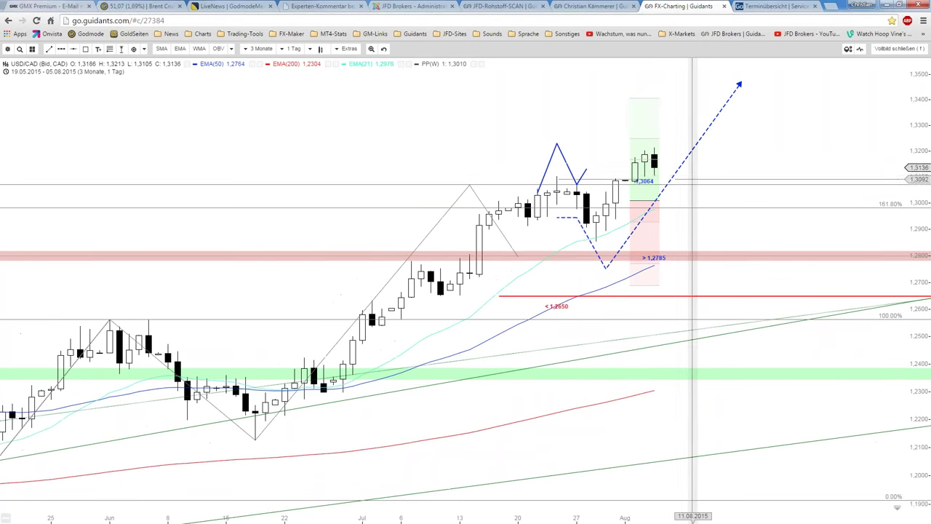
pyautogui.rightClick(673, 187)
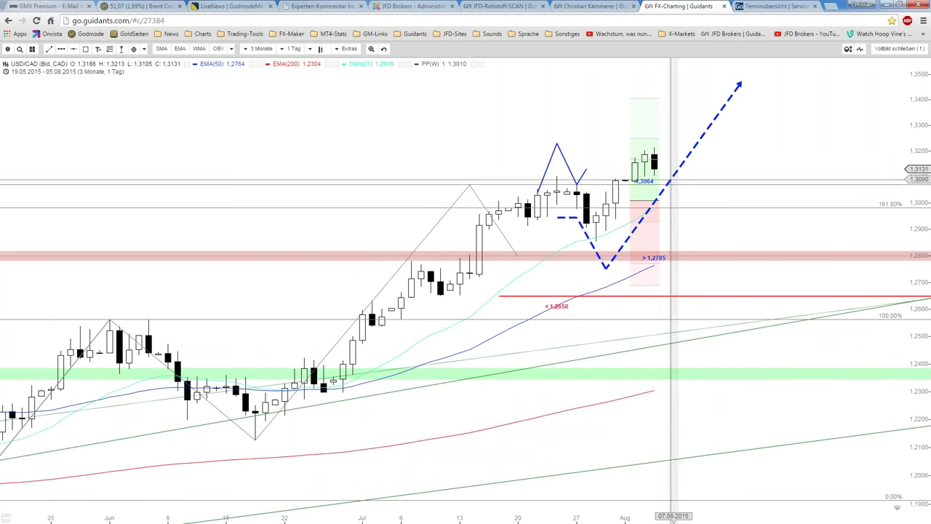
# Delete the blue dashed projection lines and the blue zigzag line, keeping the 1,3064 zone
pyautogui.rightClick(671, 177)
pyautogui.click(687, 222)
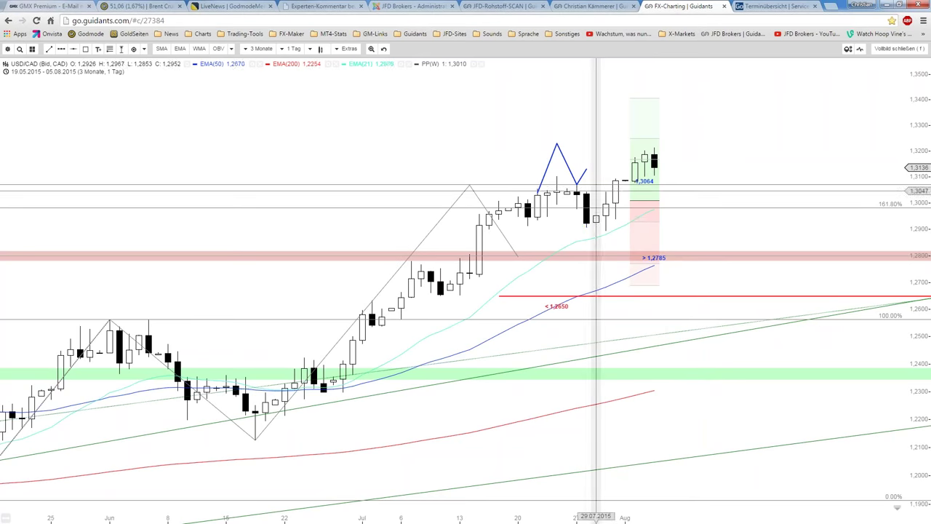
pyautogui.rightClick(580, 181)
pyautogui.click(586, 222)
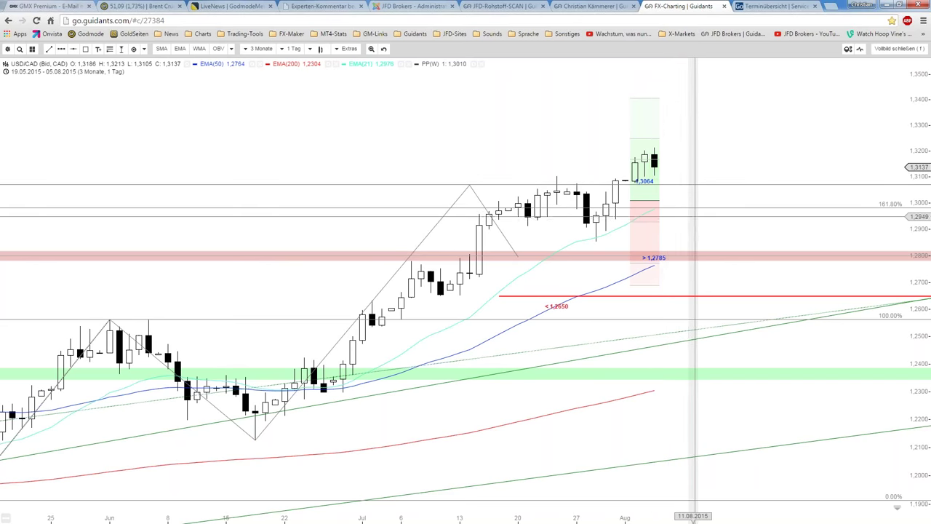
# Move the 1,3064 label right of the latest candles and change its text to '> 1,3064'
pyautogui.click(644, 182)
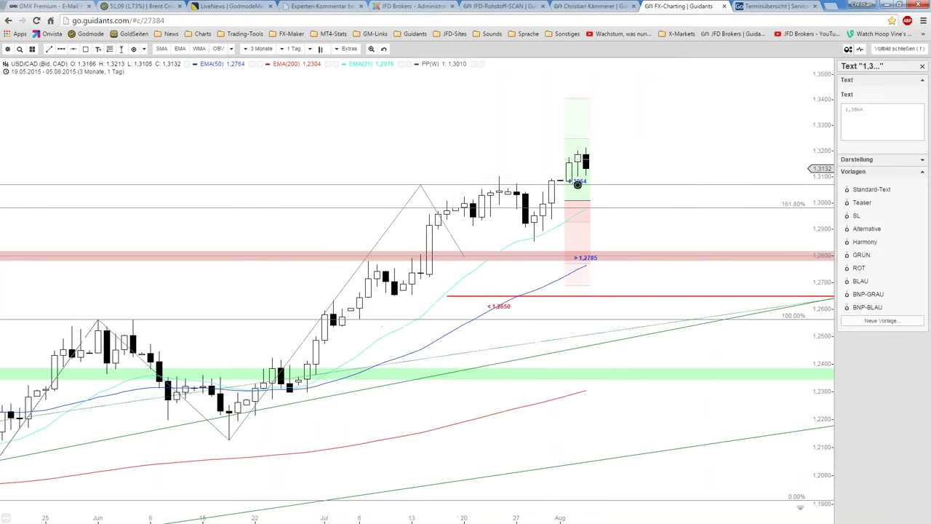
pyautogui.moveTo(577, 185); pyautogui.dragTo(621, 184)
pyautogui.click(843, 114)
pyautogui.write('>')
pyautogui.click(647, 151)
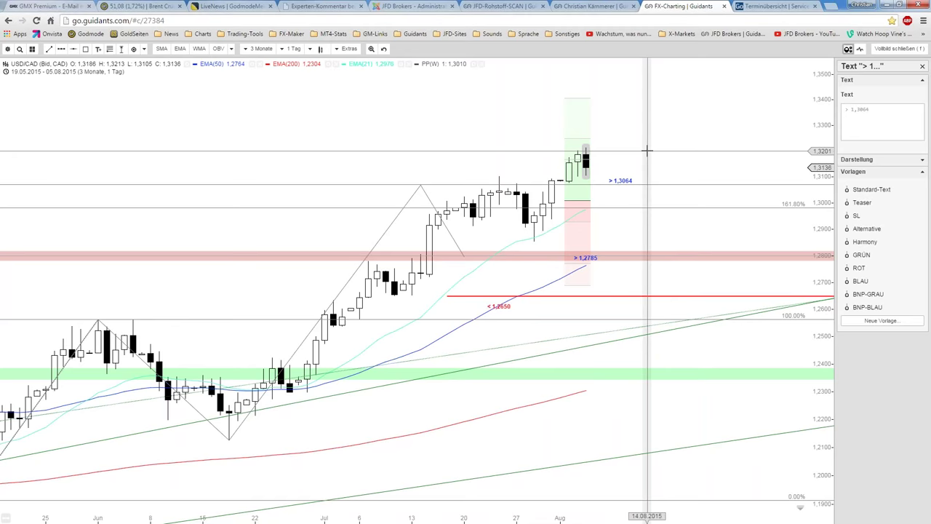
pyautogui.scroll(-2, 648, 150)
pyautogui.scroll(-1, 651, 151)
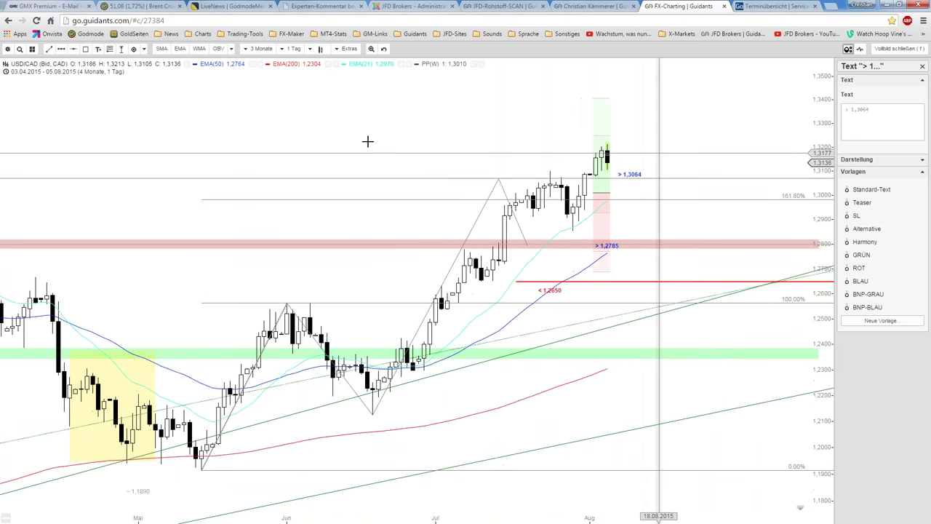
pyautogui.click(48, 49)
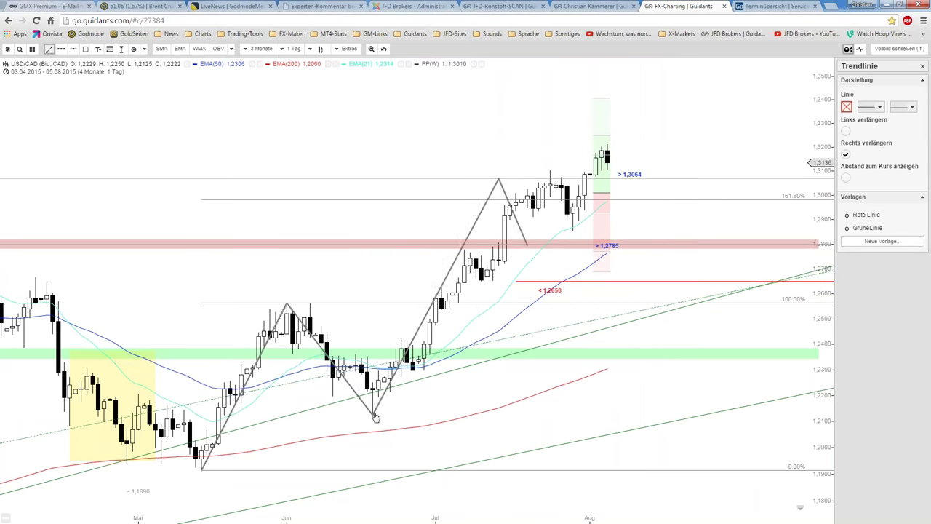
# Draw a green right-extended trendline from the early-July low through the late-July pullback
pyautogui.moveTo(372, 413)
pyautogui.mouseDown()
pyautogui.moveTo(584, 246)
pyautogui.moveTo(589, 216)
pyautogui.mouseUp()
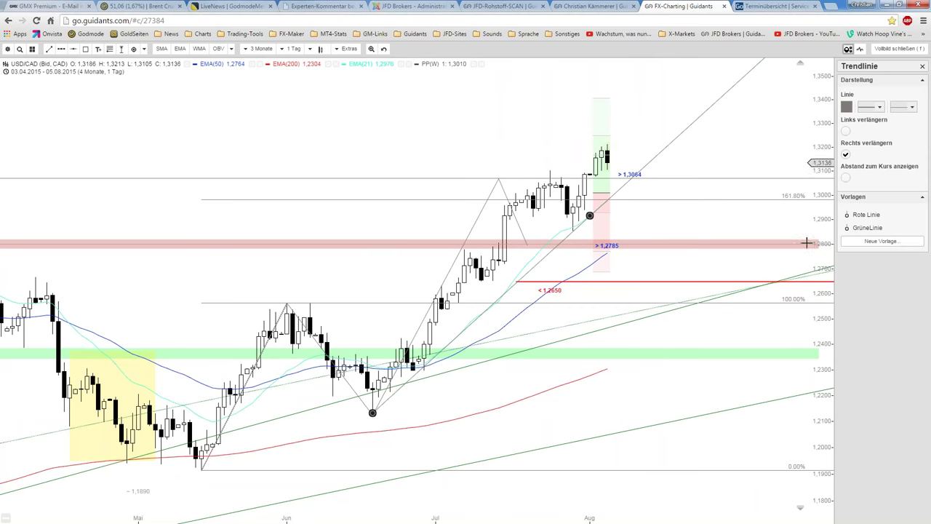
pyautogui.click(882, 228)
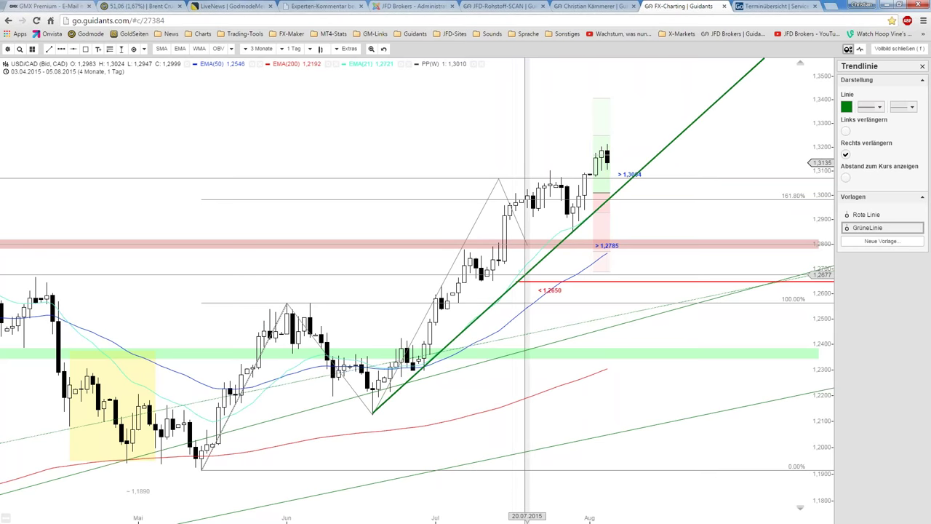
pyautogui.click(521, 277)
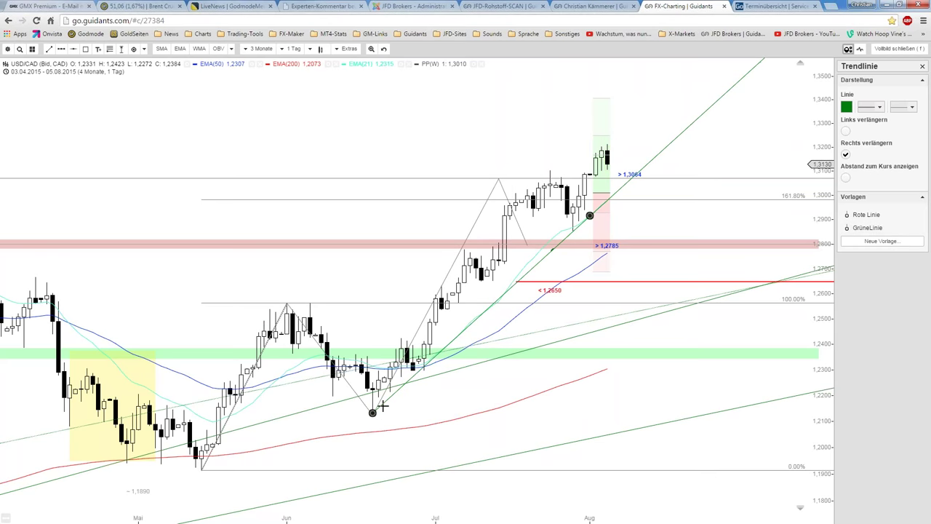
pyautogui.moveTo(370, 420); pyautogui.dragTo(368, 420)
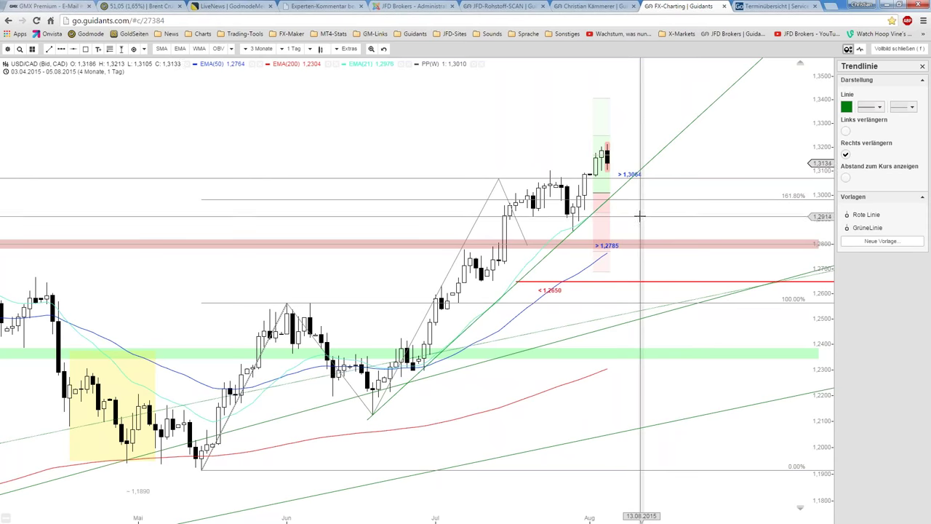
# Drag the grey path's peak to the July high and its low point to the late-July low, then exit full screen
pyautogui.scroll(-1, 644, 216)
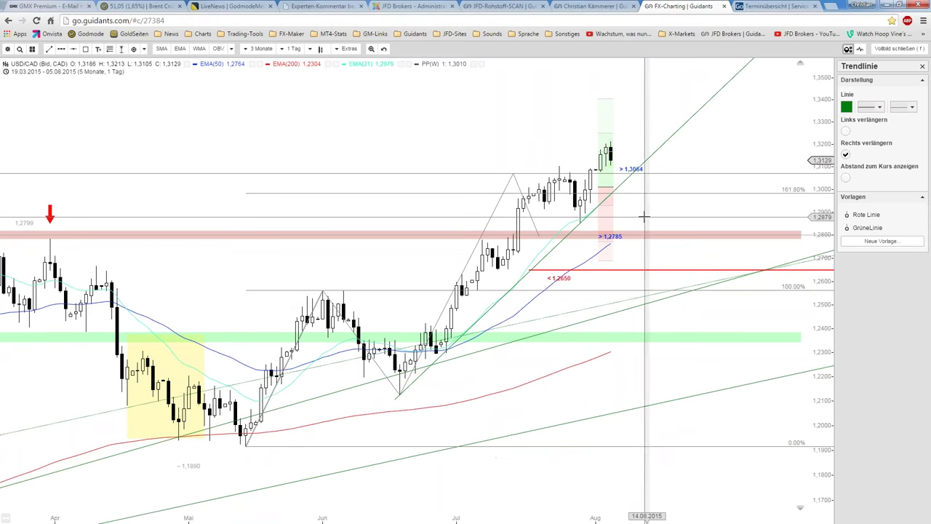
pyautogui.click(491, 218)
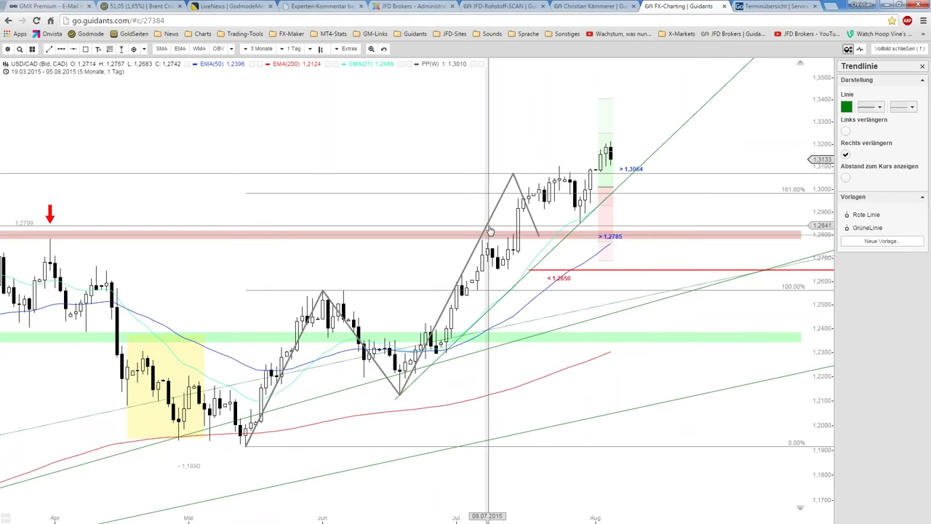
pyautogui.moveTo(513, 174); pyautogui.dragTo(559, 167)
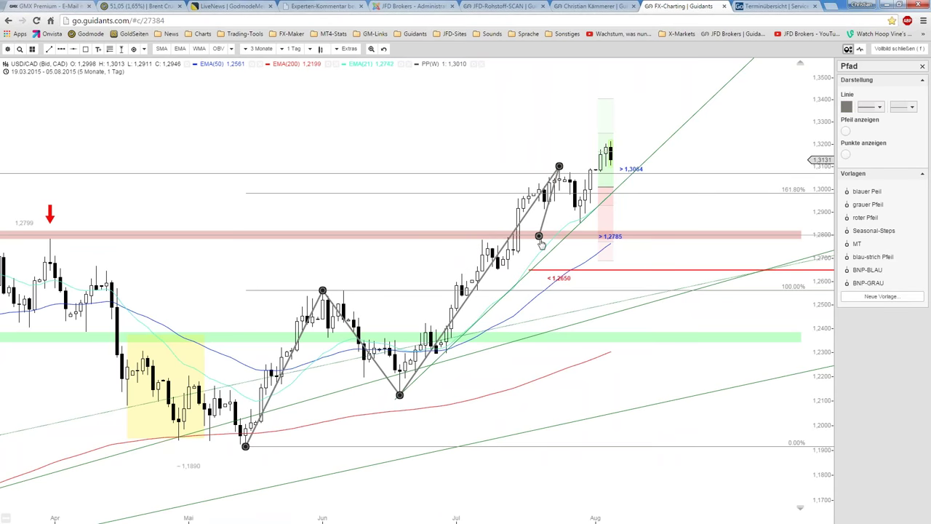
pyautogui.moveTo(552, 239); pyautogui.dragTo(585, 223)
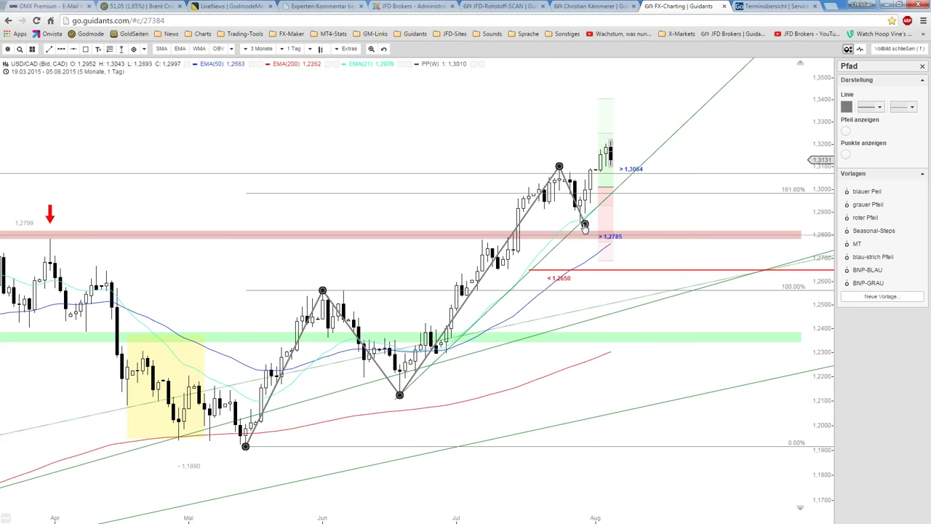
pyautogui.click(631, 213)
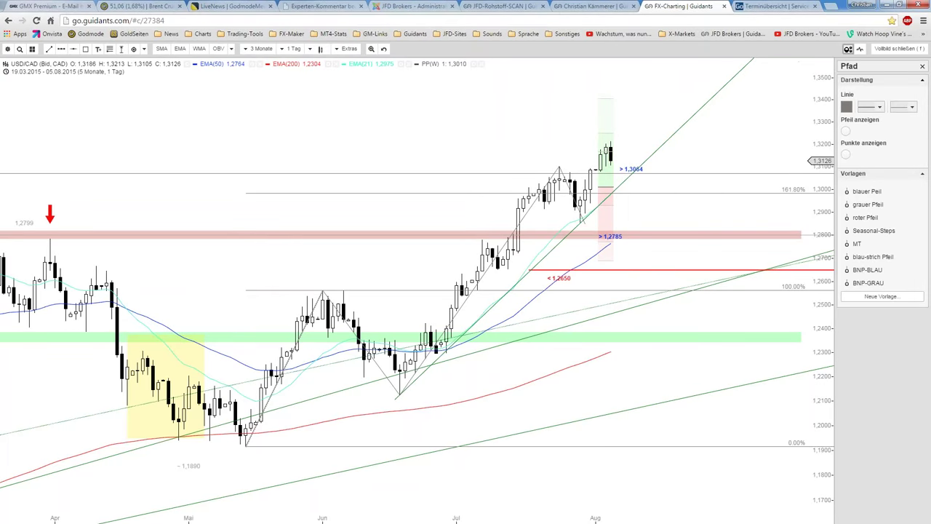
pyautogui.click(881, 51)
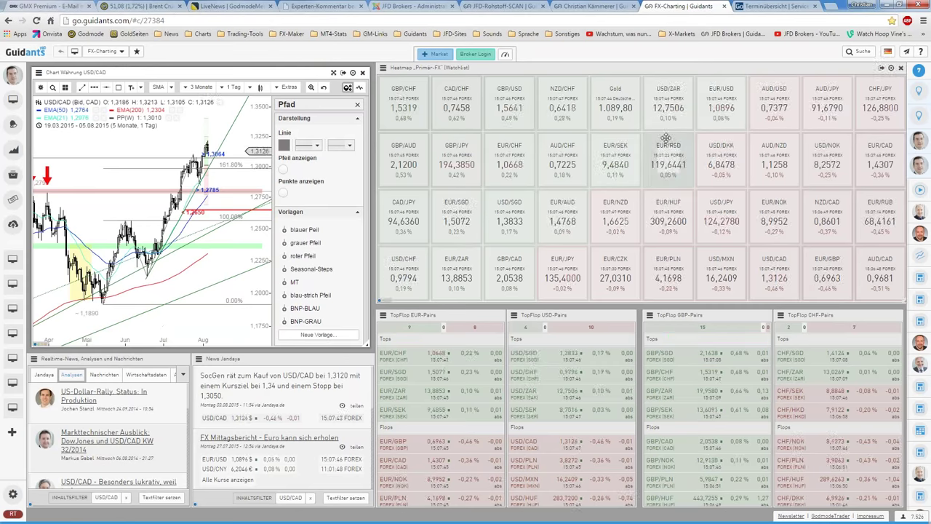
# Open the JFD-FX-Intraday-H1-D-W workspace from the Guidants bookmarks folder
pyautogui.click(775, 6)
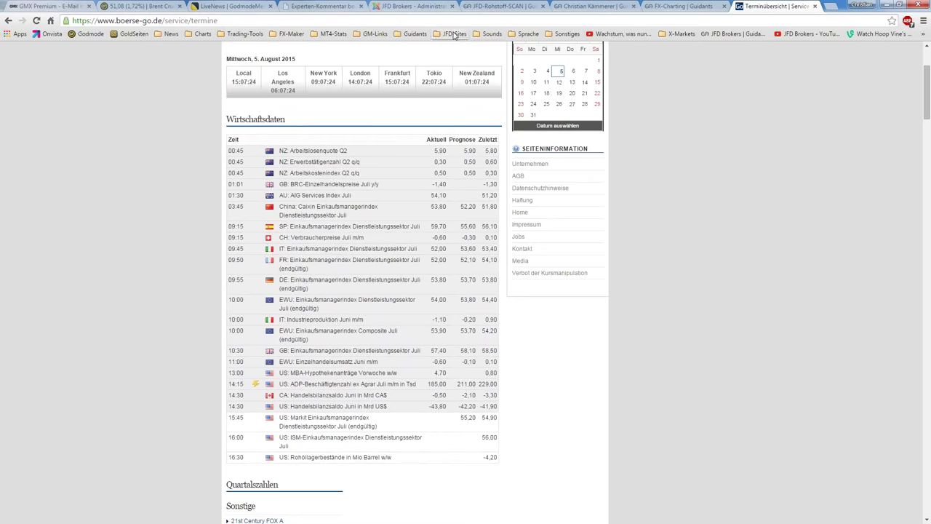
pyautogui.click(454, 35)
pyautogui.moveTo(415, 34)
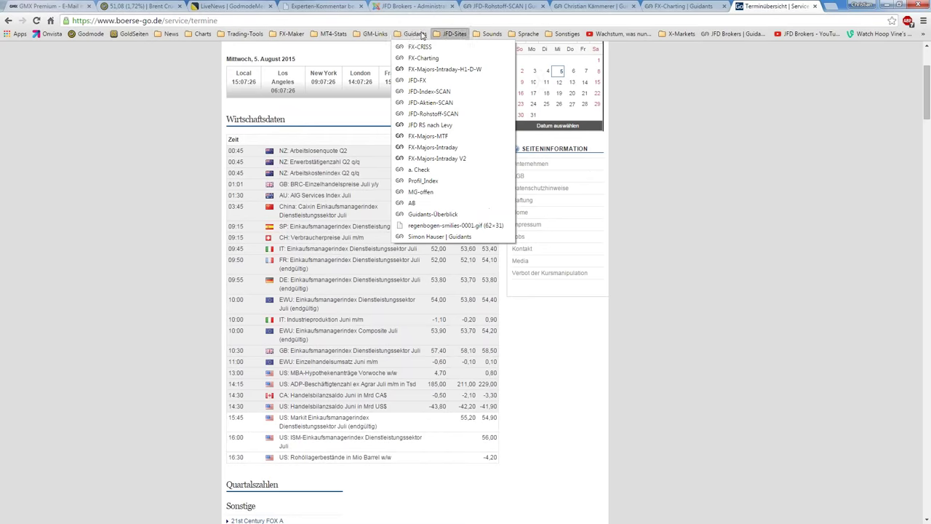
pyautogui.click(420, 79)
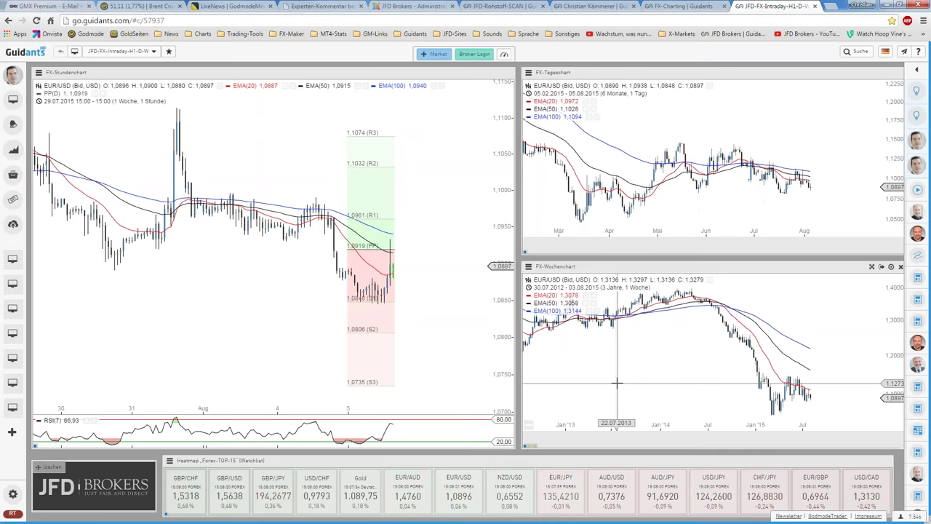
# Load USD/CAD into the workspace charts via the heatmap and show the weekly chart full screen
pyautogui.click(863, 486)
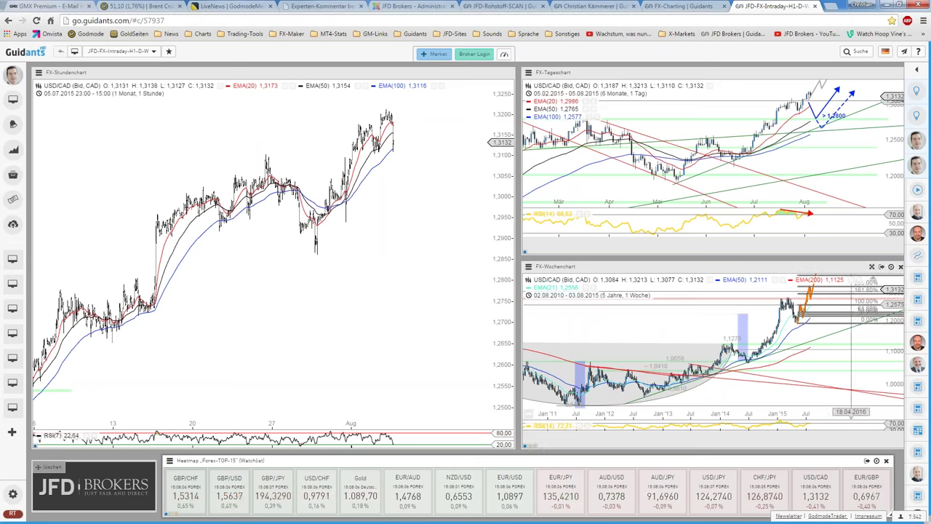
pyautogui.click(852, 342)
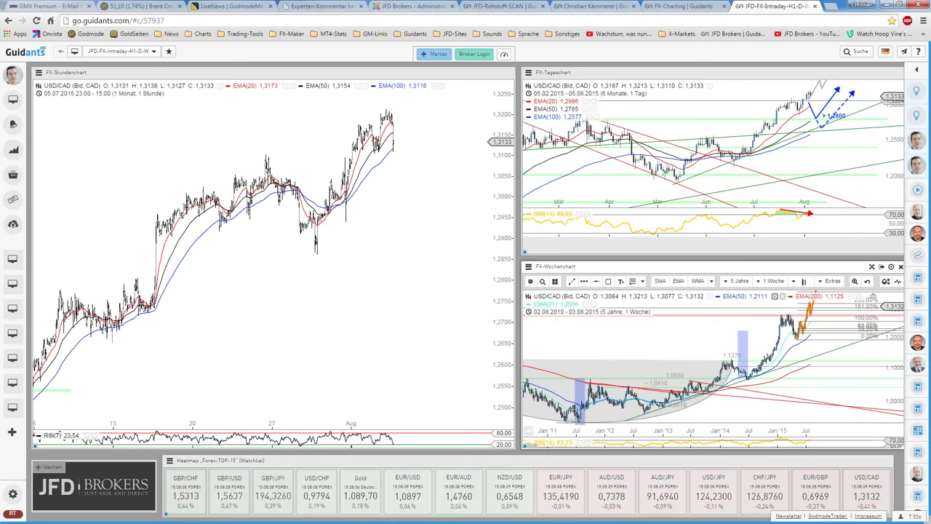
pyautogui.click(873, 267)
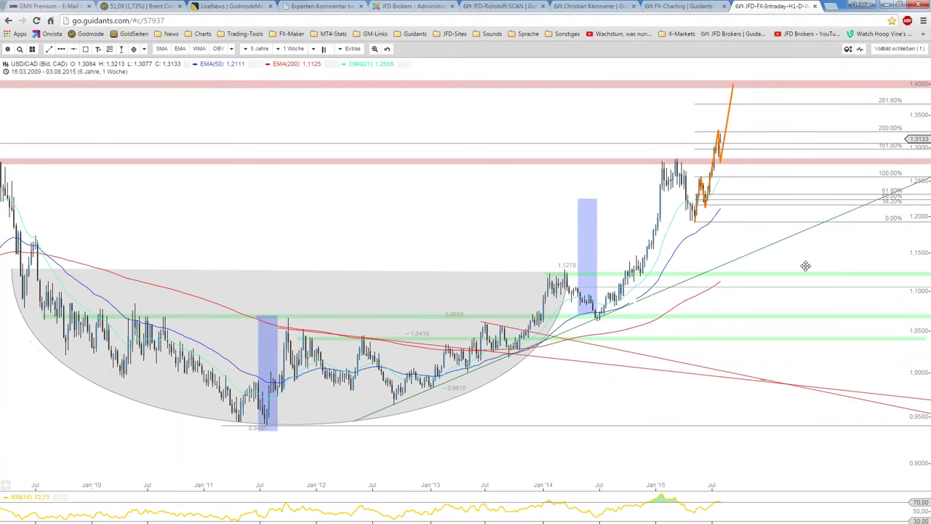
# Pan and zoom the weekly USD/CAD chart to review the 2009–2010 high, then leave full screen
pyautogui.moveTo(806, 266); pyautogui.dragTo(816, 290)
pyautogui.scroll(-1, 817, 289)
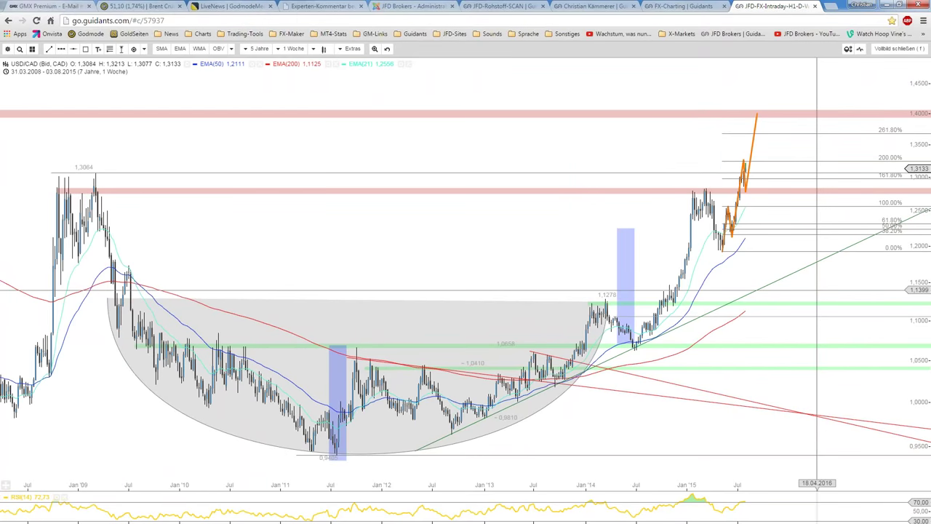
pyautogui.scroll(2, 817, 289)
pyautogui.scroll(2, 816, 290)
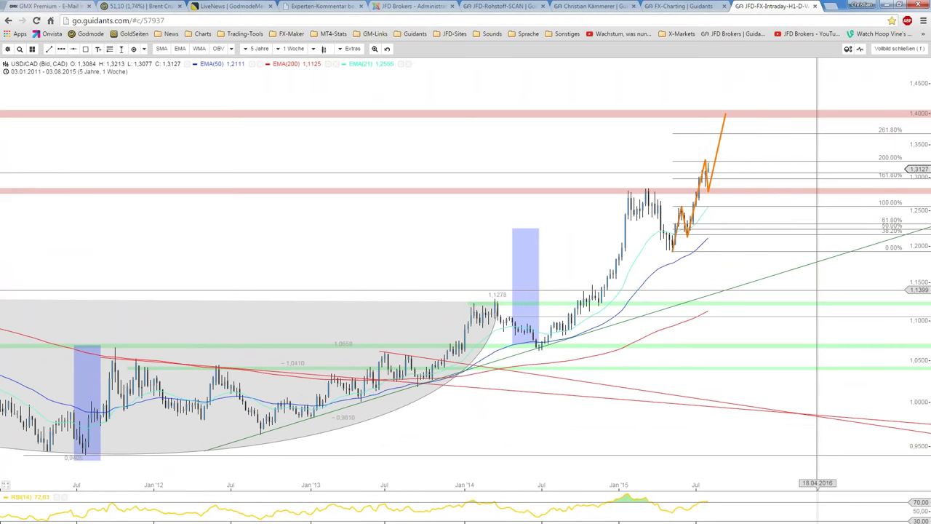
pyautogui.scroll(-1, 817, 289)
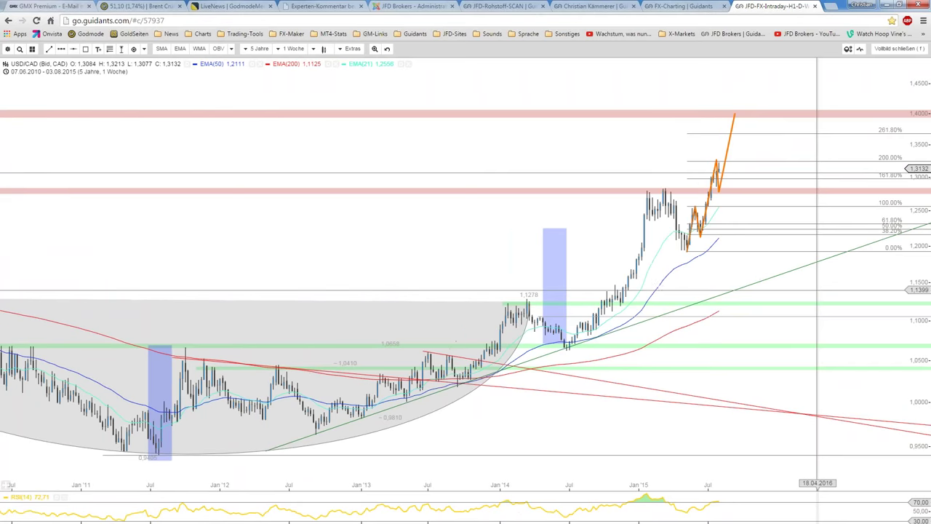
pyautogui.moveTo(602, 242); pyautogui.dragTo(665, 254)
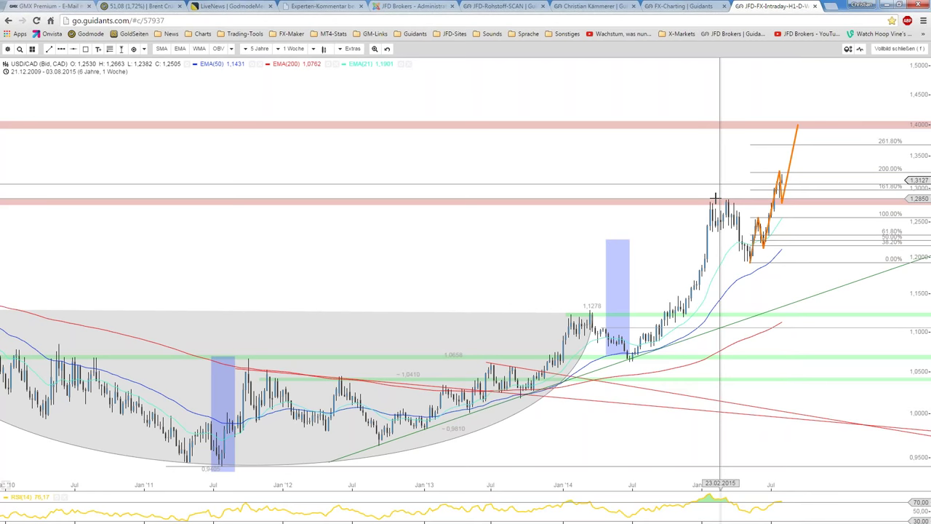
pyautogui.press('f')
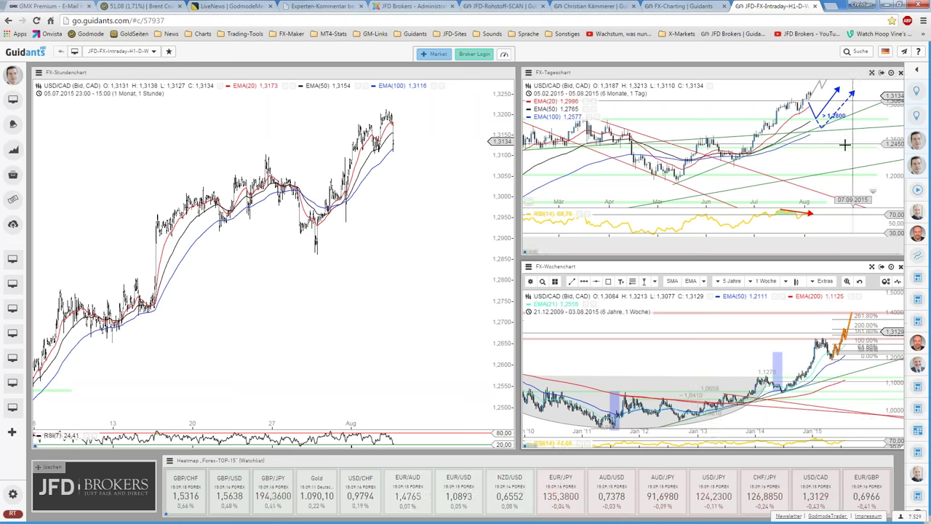
# Show the USD/CAD daily chart full screen and delete the grey projection line
pyautogui.click(874, 74)
pyautogui.scroll(-1, 774, 186)
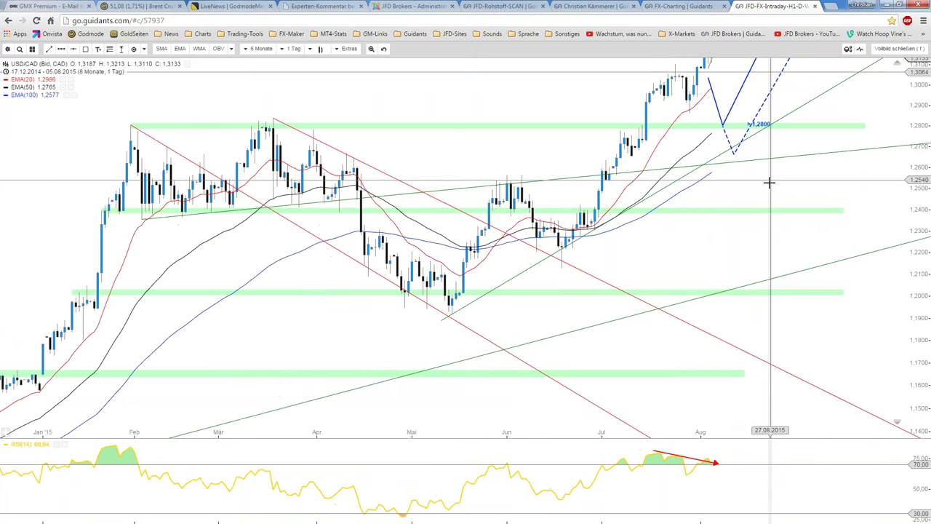
pyautogui.moveTo(913, 130); pyautogui.dragTo(913, 149)
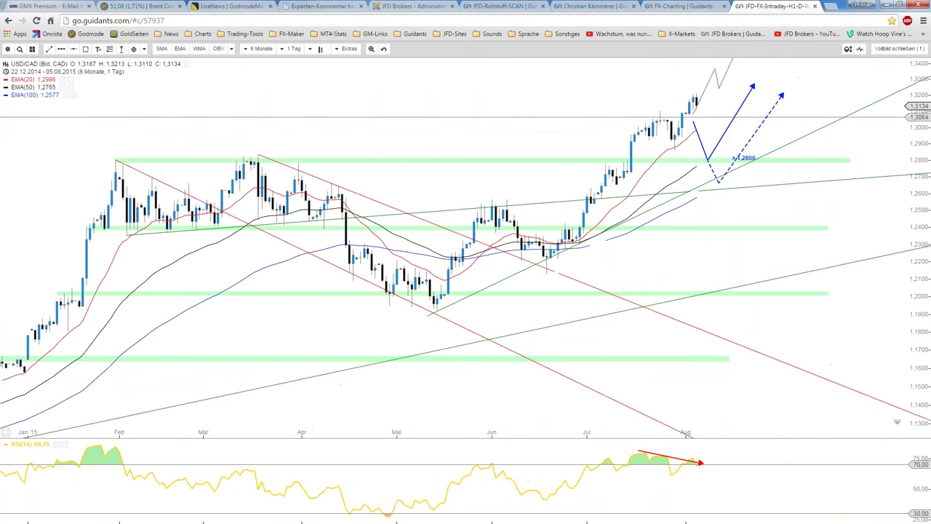
pyautogui.moveTo(724, 75); pyautogui.dragTo(693, 94)
pyautogui.rightClick(693, 95)
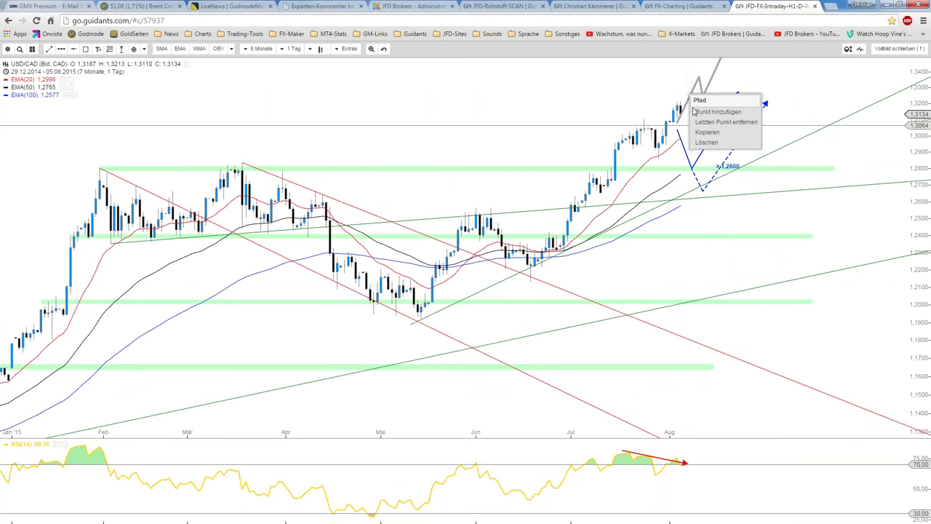
pyautogui.click(700, 141)
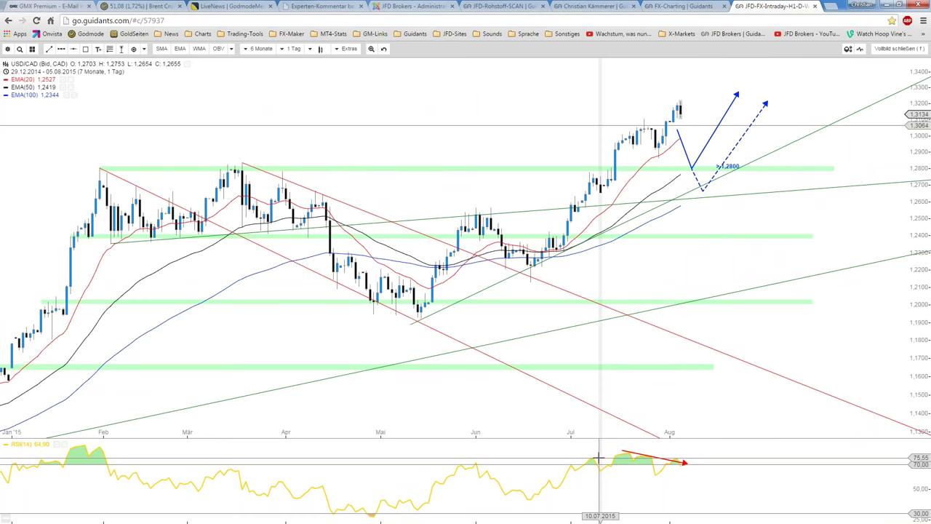
# Extend the red RSI divergence line at both ends, then return to the FX-Charting dashboard
pyautogui.click(659, 458)
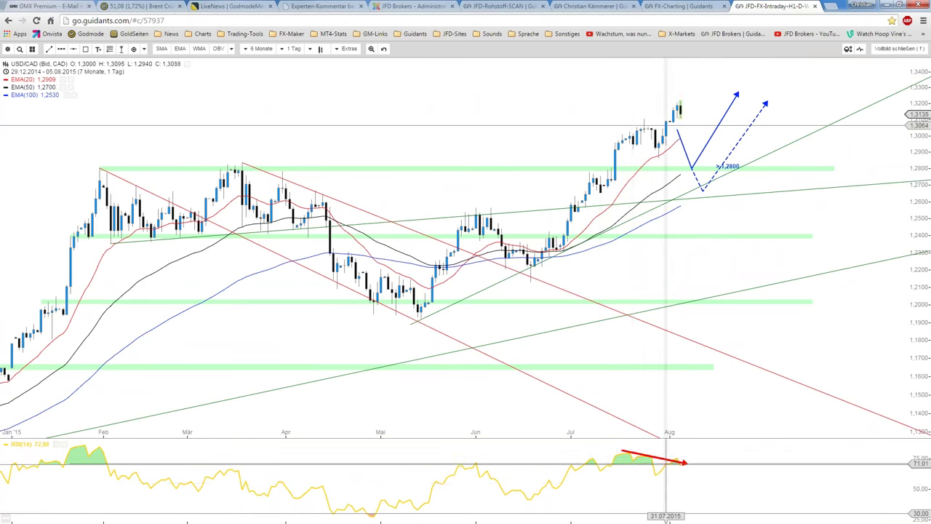
pyautogui.moveTo(616, 464); pyautogui.dragTo(665, 466)
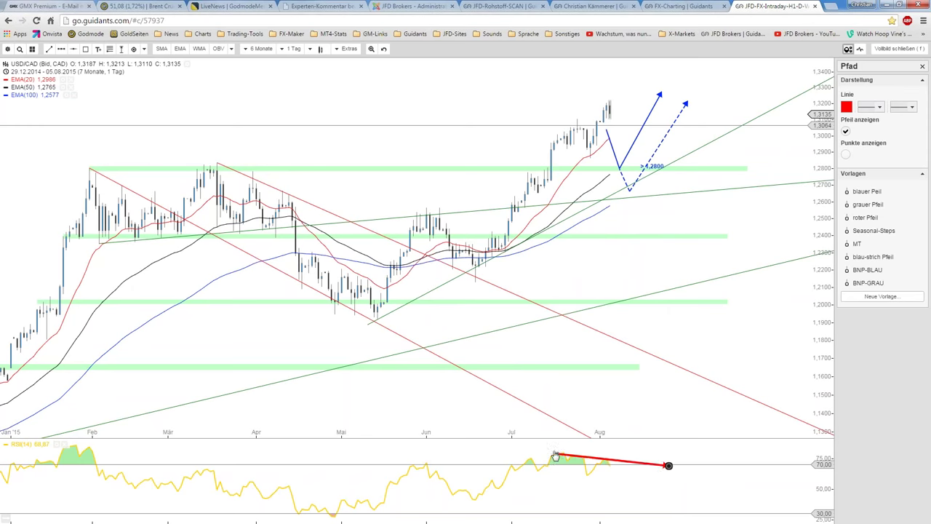
pyautogui.moveTo(558, 451); pyautogui.dragTo(540, 451)
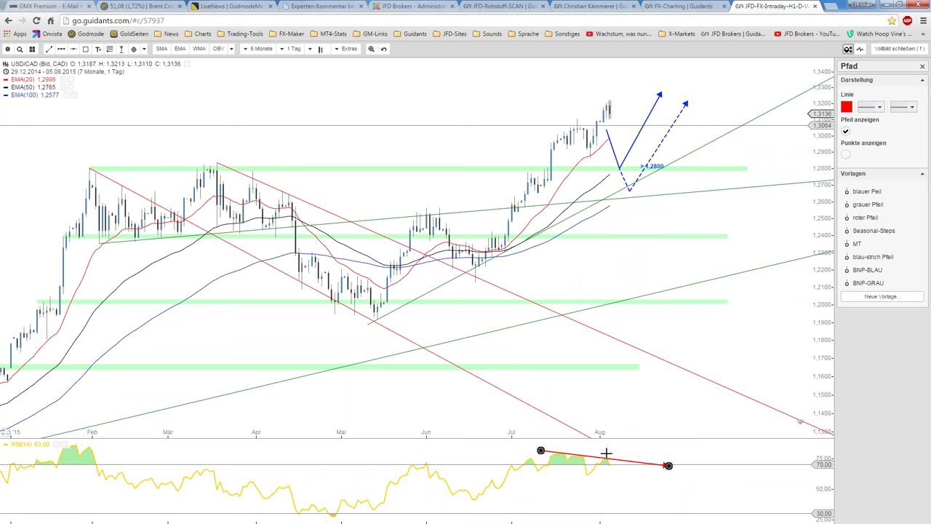
pyautogui.click(597, 495)
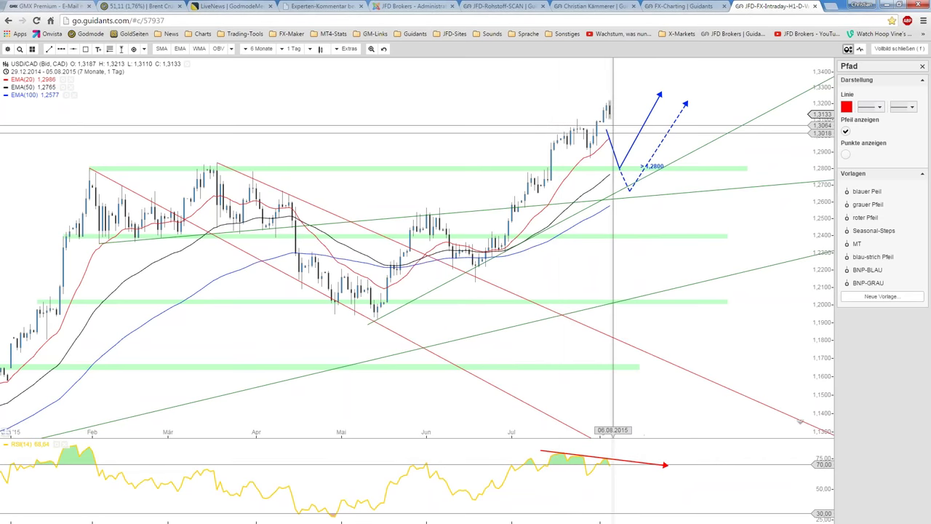
pyautogui.scroll(2, 616, 137)
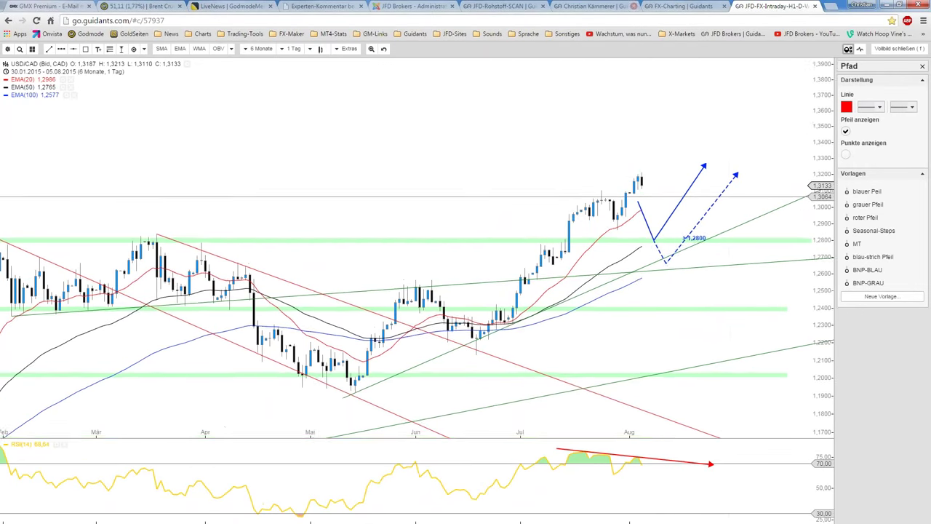
pyautogui.hotkey('ctrl', 'shift', 'Tab')
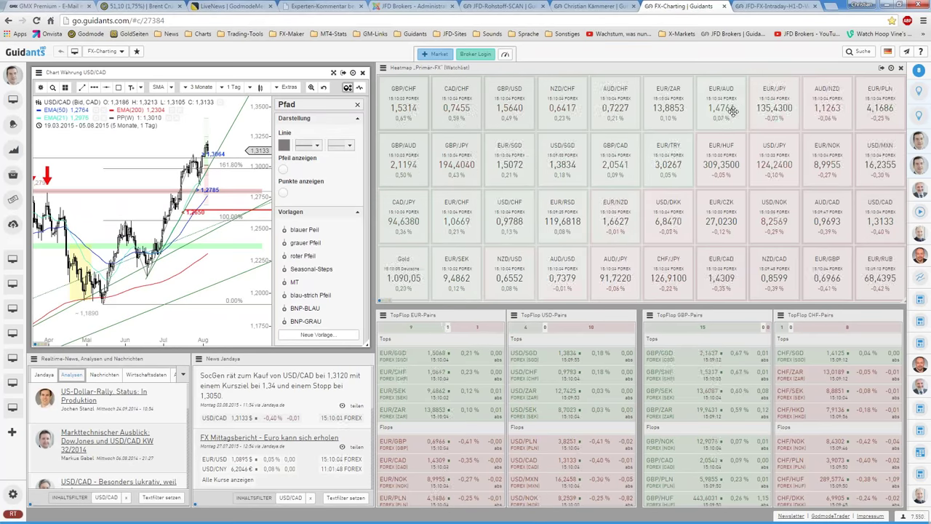
# Load the saved USD/CAD analysis from its heatmap tile and switch to the full-screen daily chart
pyautogui.hotkey('ctrl', 'shift', 'Tab')
pyautogui.hotkey('ctrl', 'Tab')
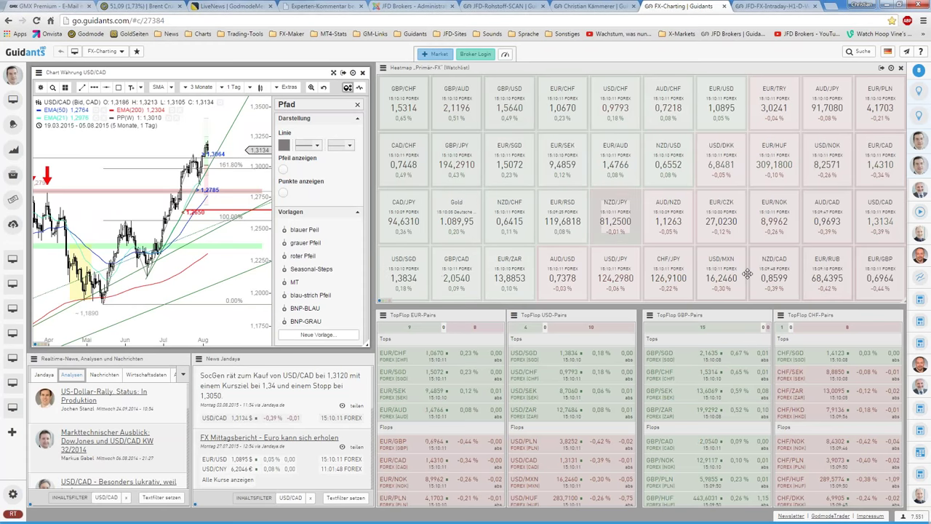
pyautogui.click(868, 214)
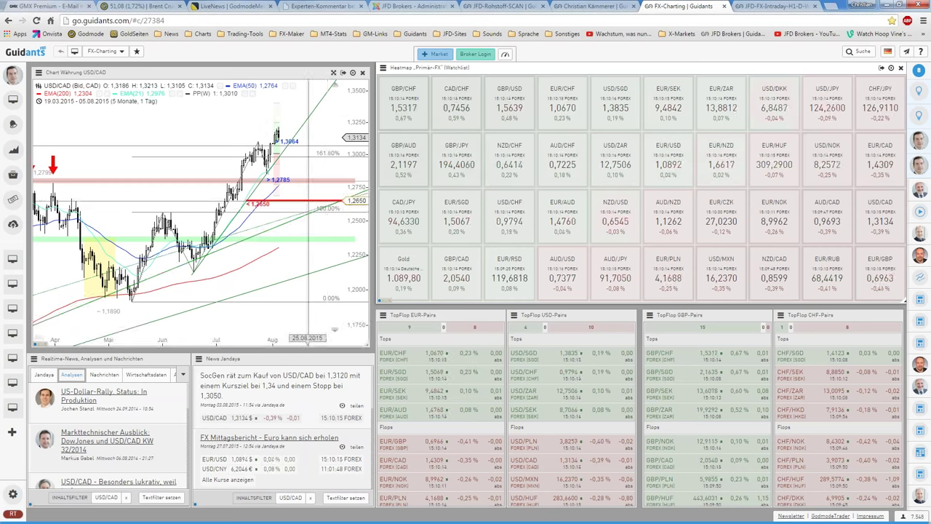
pyautogui.click(357, 88)
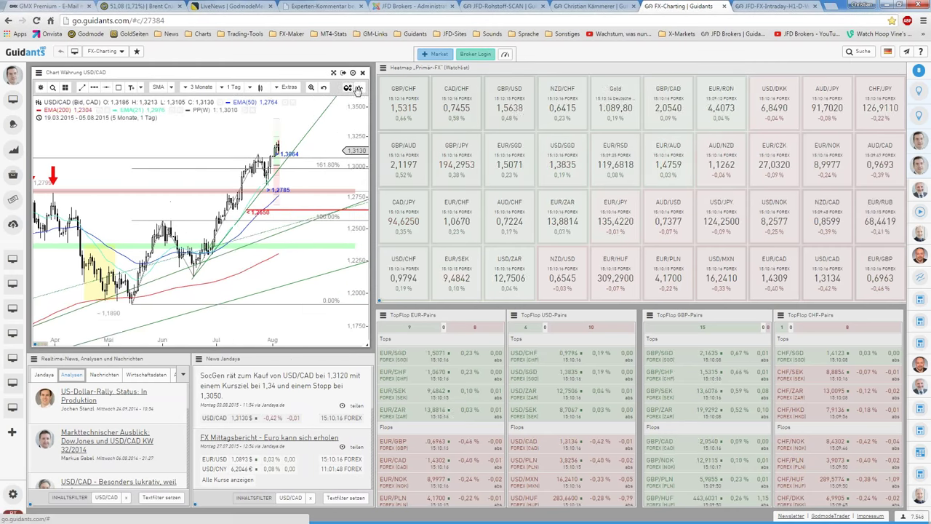
pyautogui.click(771, 6)
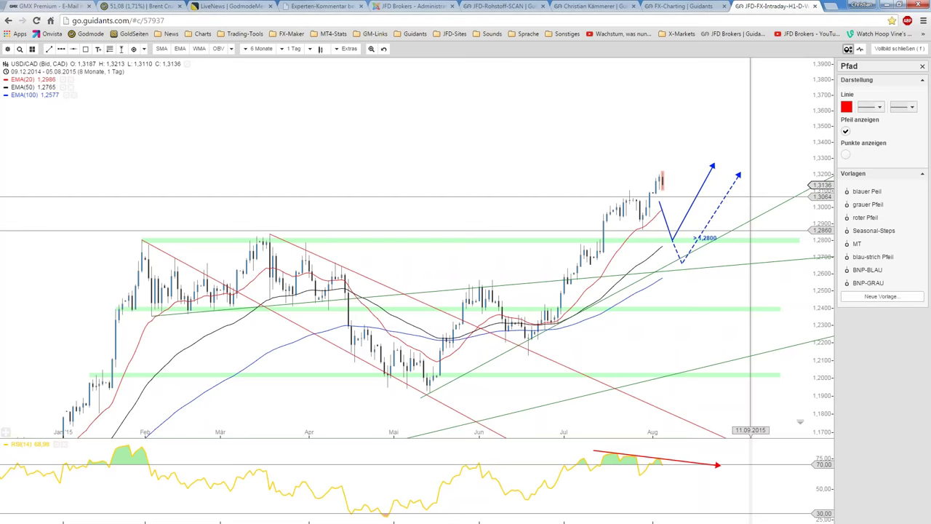
# Delete the old solid and dashed blue projection arrows
pyautogui.rightClick(687, 212)
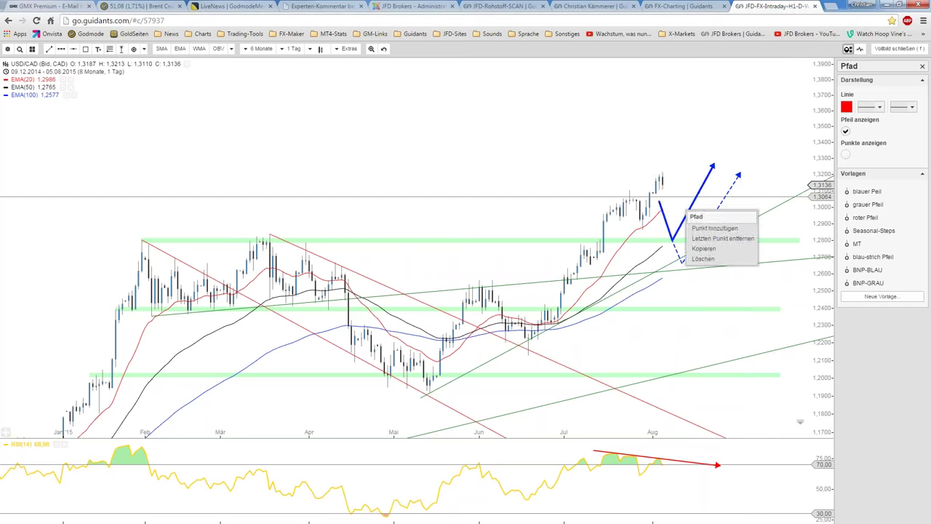
pyautogui.click(703, 258)
pyautogui.rightClick(707, 222)
pyautogui.click(727, 270)
pyautogui.scroll(-4, 667, 245)
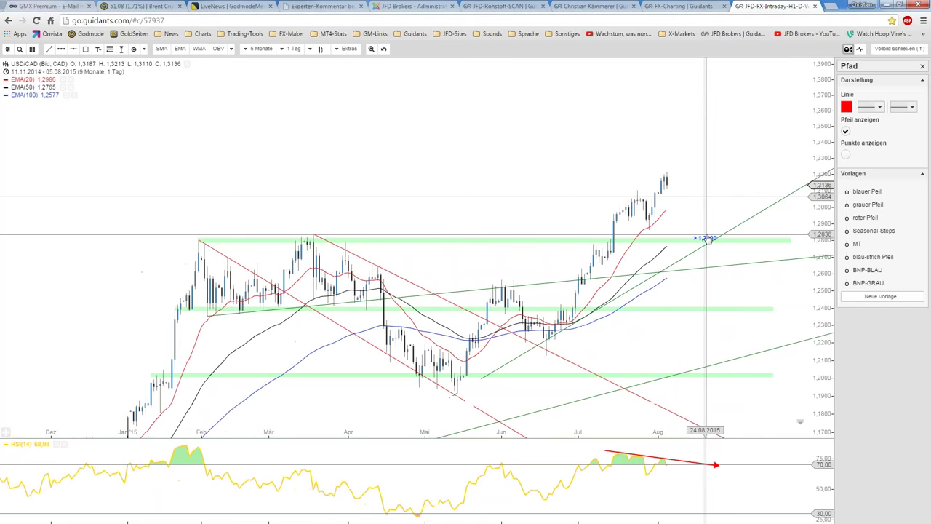
pyautogui.scroll(5, 667, 246)
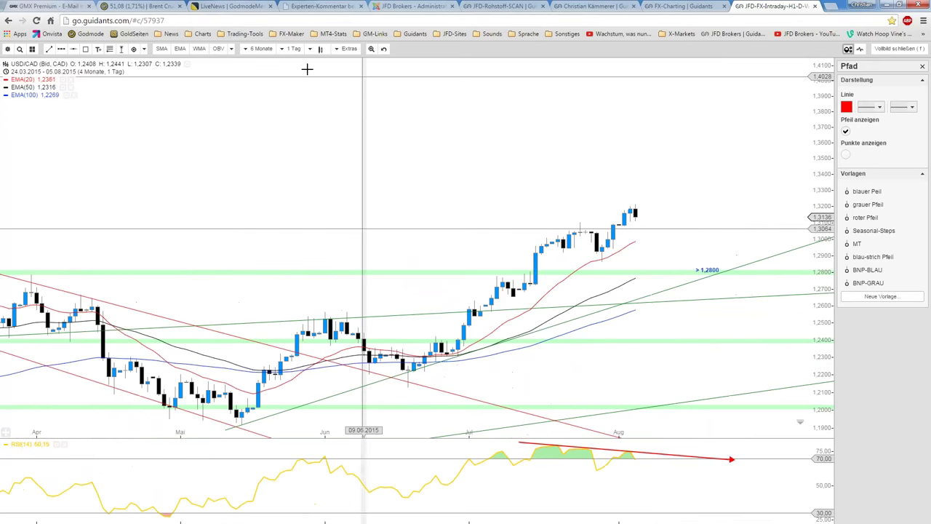
# Draw a new path from the last candle straight up and apply the 'blauer Pfeil' template
pyautogui.click(62, 49)
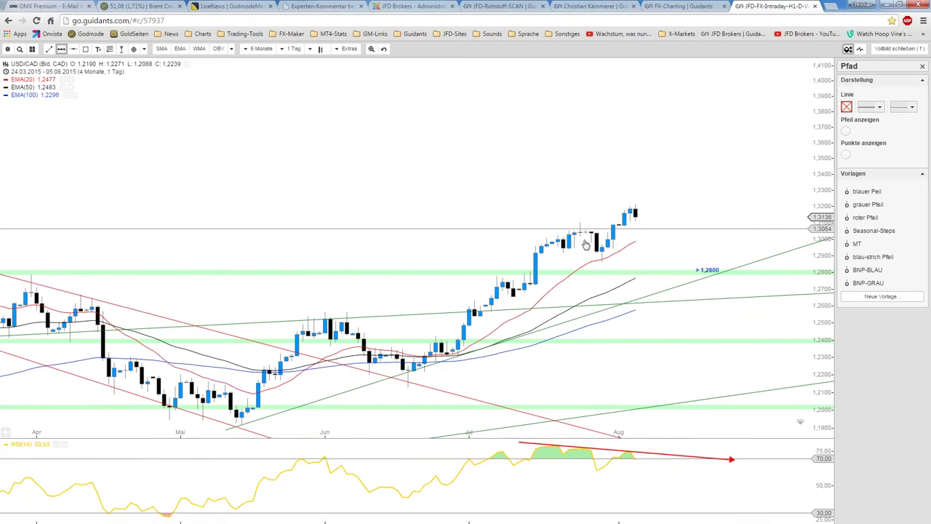
pyautogui.click(635, 227)
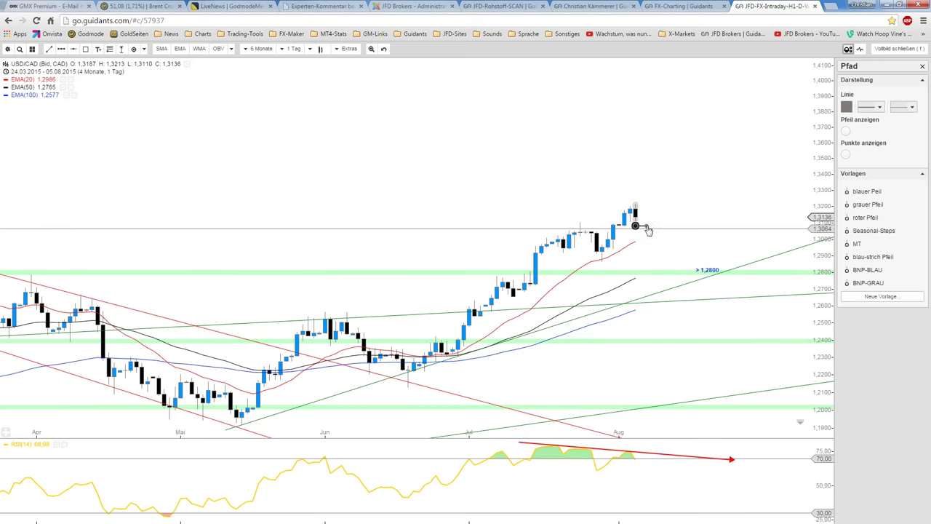
pyautogui.click(647, 226)
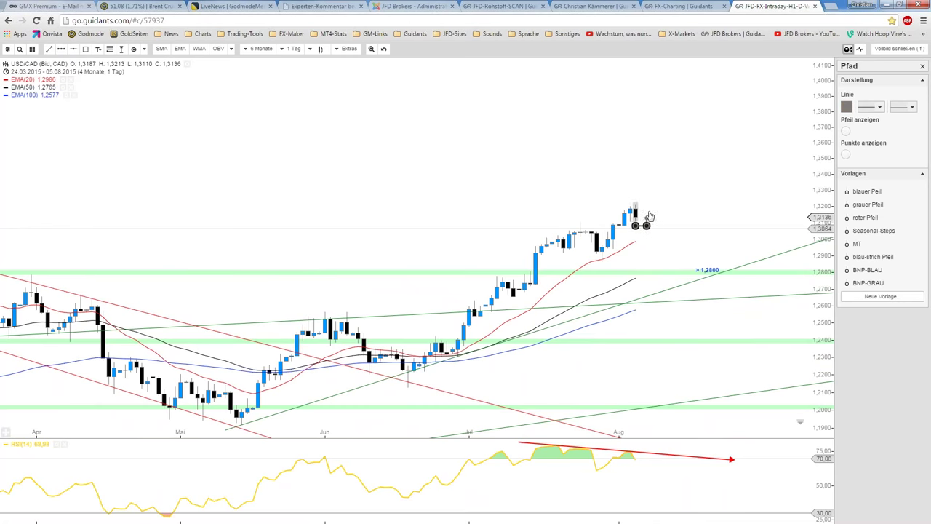
pyautogui.click(674, 155)
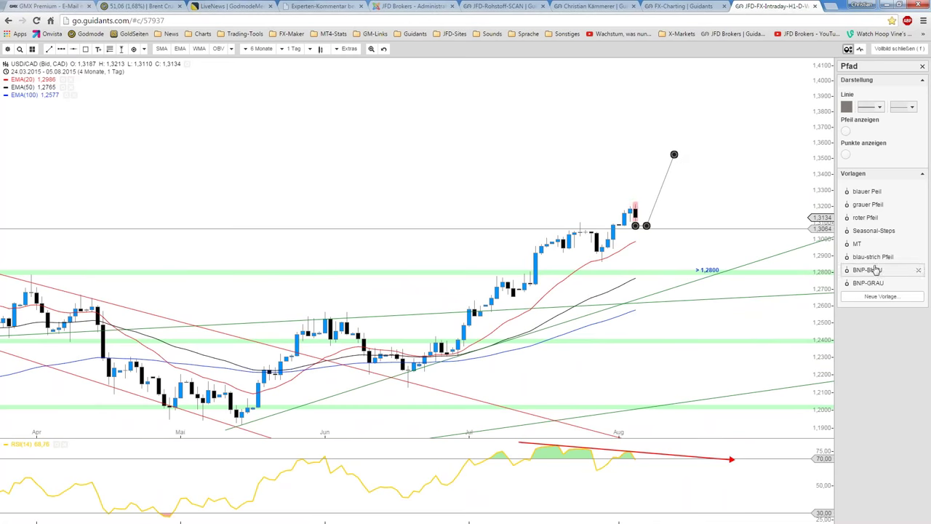
pyautogui.click(877, 192)
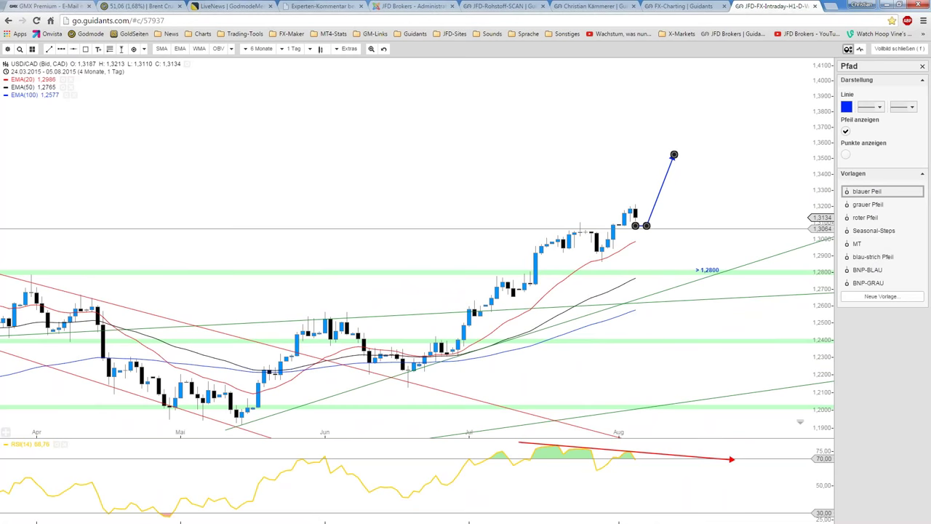
# Draw a second path dipping to 1.2800 before rising, styled with the 'blau-strich Pfeil' template
pyautogui.click(61, 51)
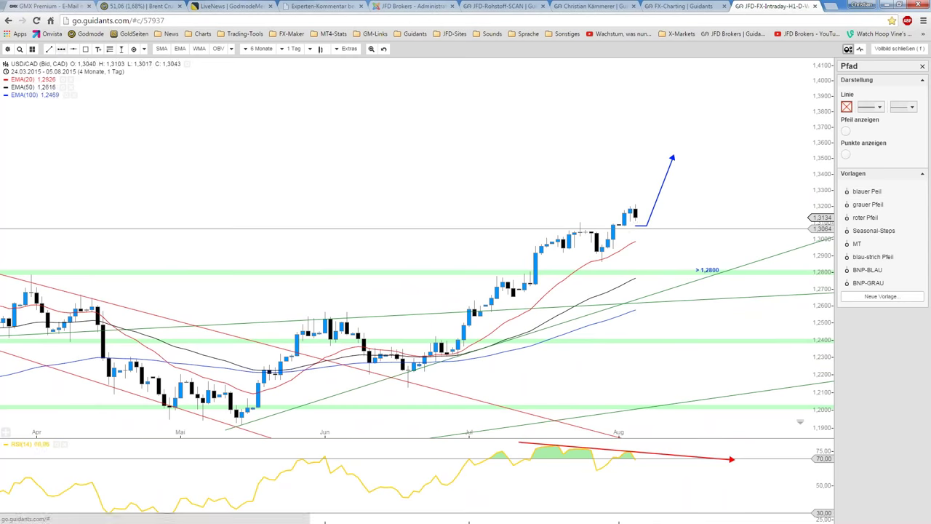
pyautogui.click(636, 234)
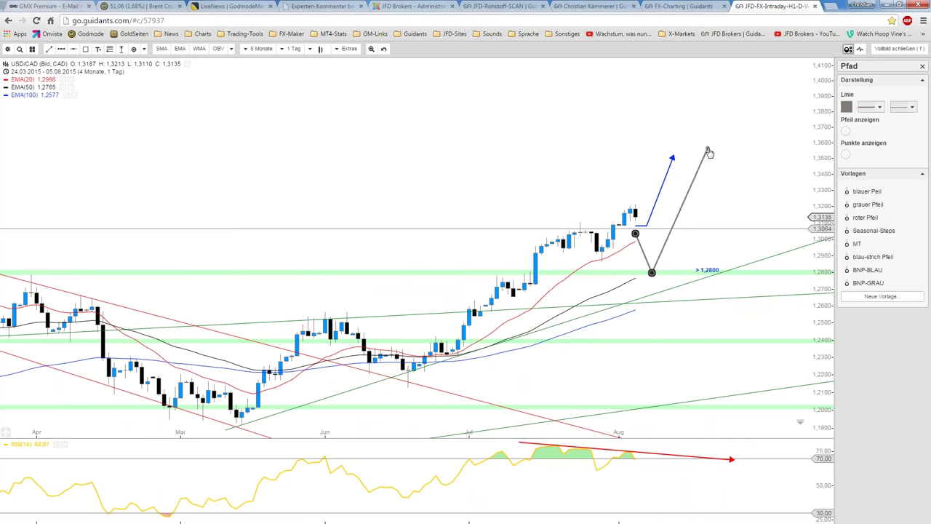
pyautogui.doubleClick(708, 149)
pyautogui.click(873, 257)
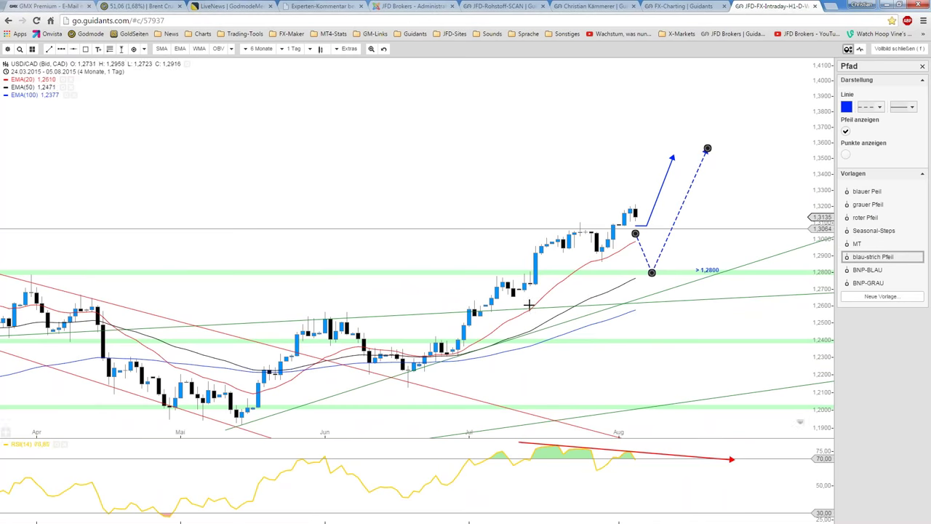
pyautogui.click(51, 49)
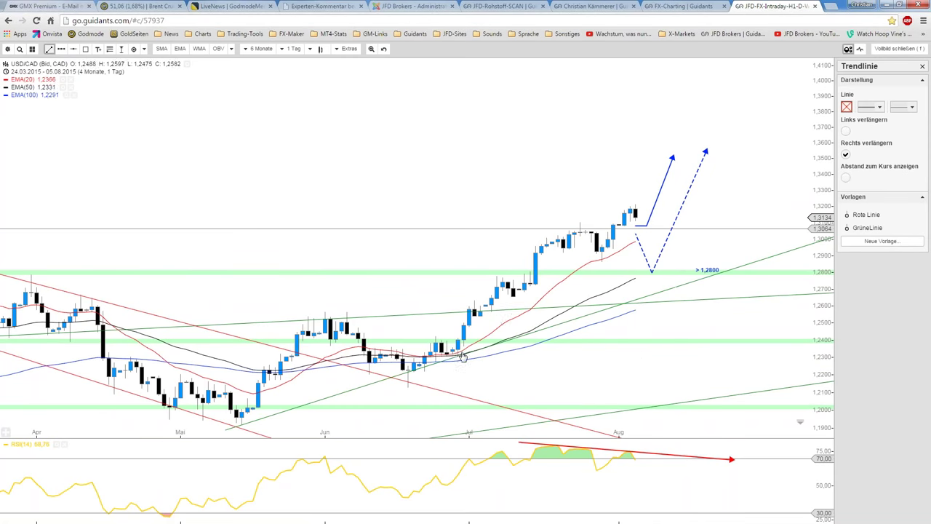
# Draw a trendline from the early-July low up past the latest candles and colour it green
pyautogui.moveTo(458, 354)
pyautogui.mouseDown()
pyautogui.moveTo(641, 201)
pyautogui.moveTo(662, 214)
pyautogui.mouseUp()
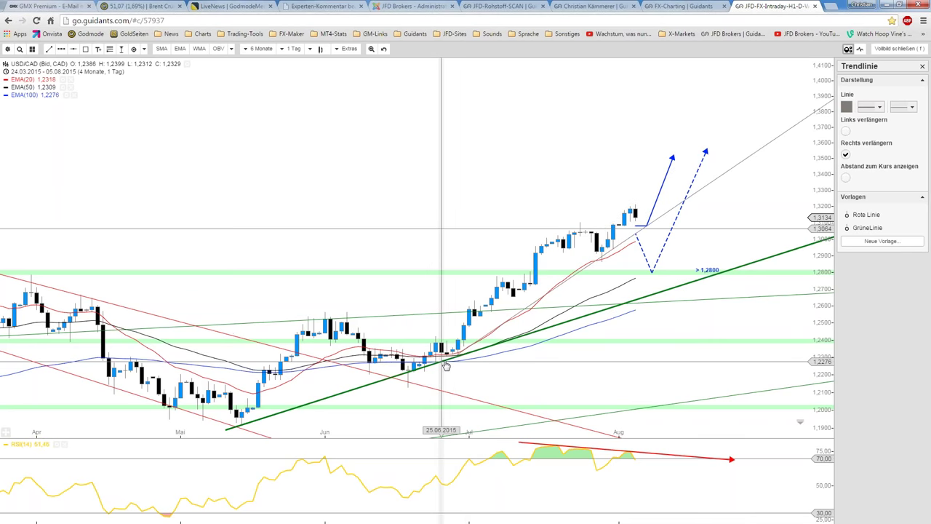
pyautogui.click(480, 334)
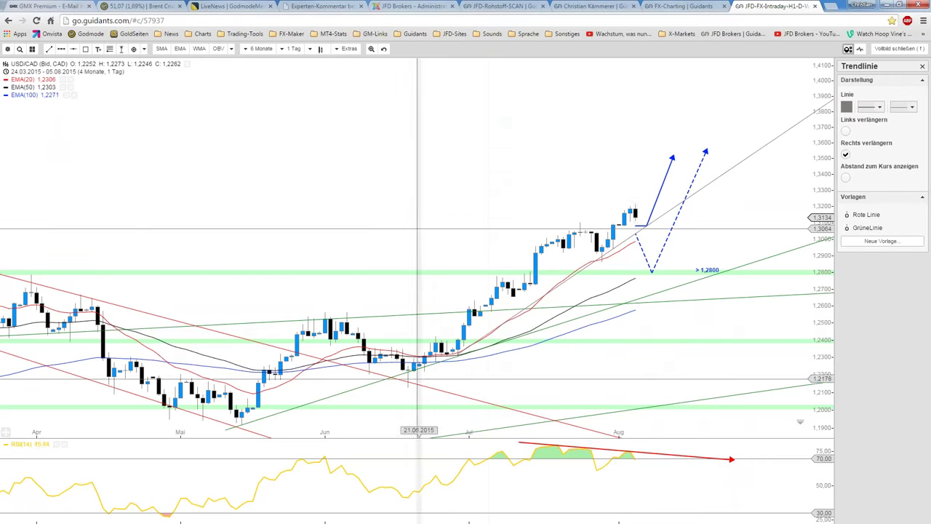
pyautogui.click(680, 6)
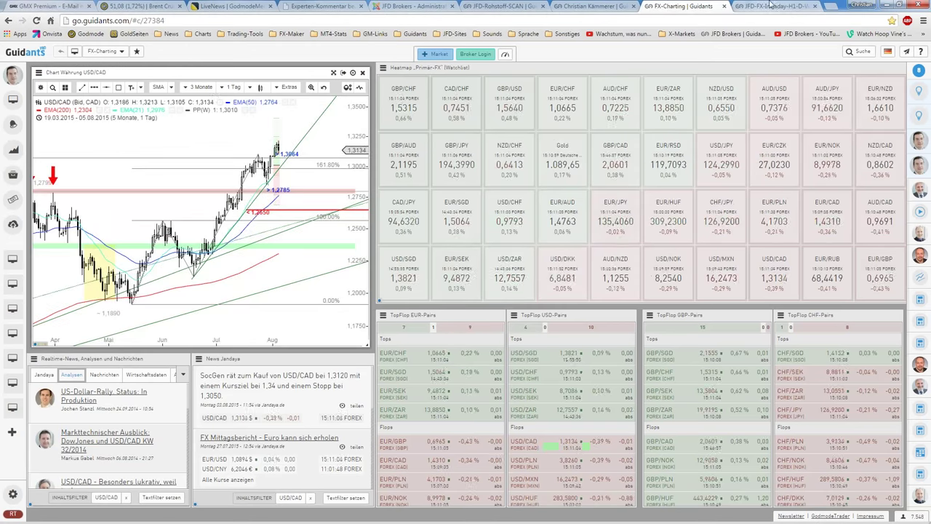
pyautogui.click(771, 6)
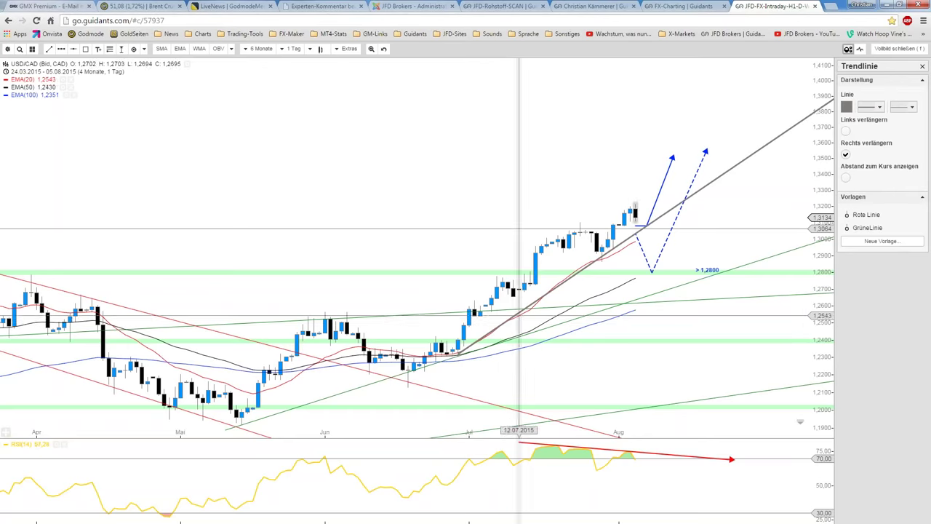
pyautogui.moveTo(645, 225); pyautogui.dragTo(408, 397)
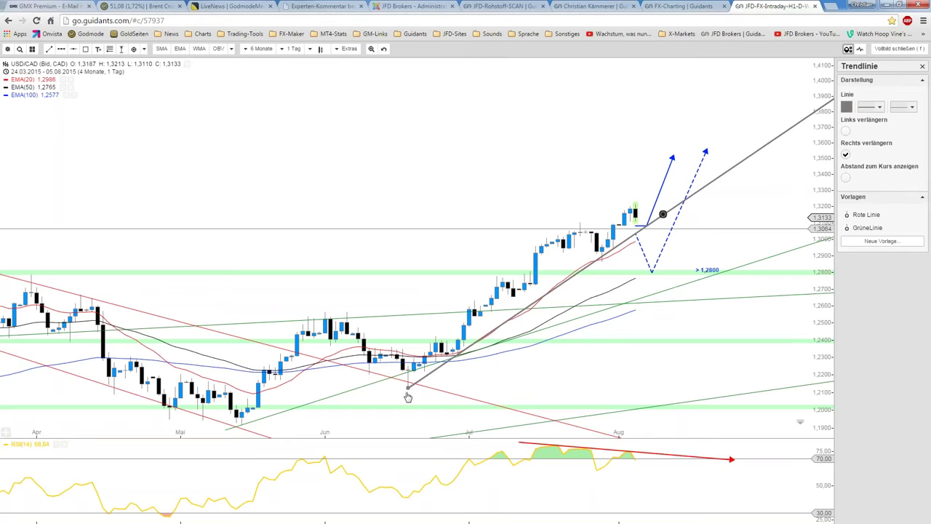
pyautogui.moveTo(409, 396); pyautogui.dragTo(396, 395)
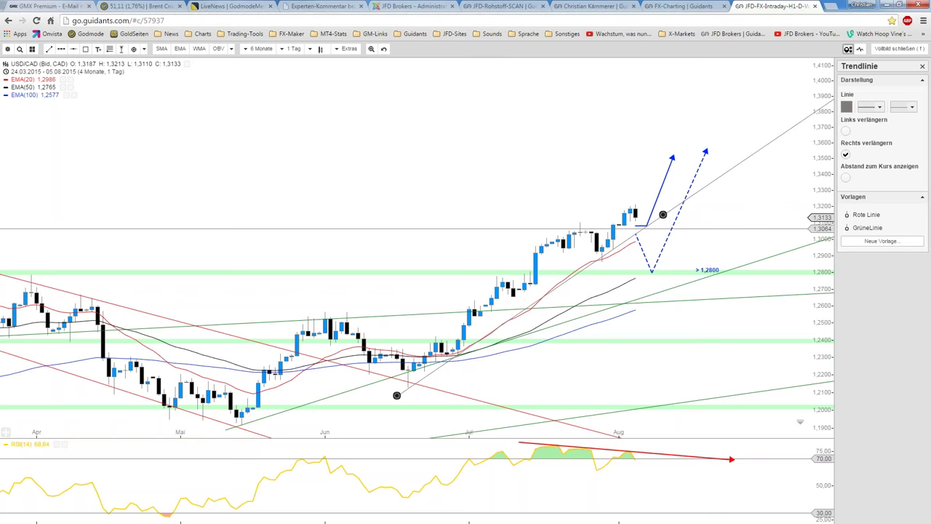
pyautogui.click(868, 227)
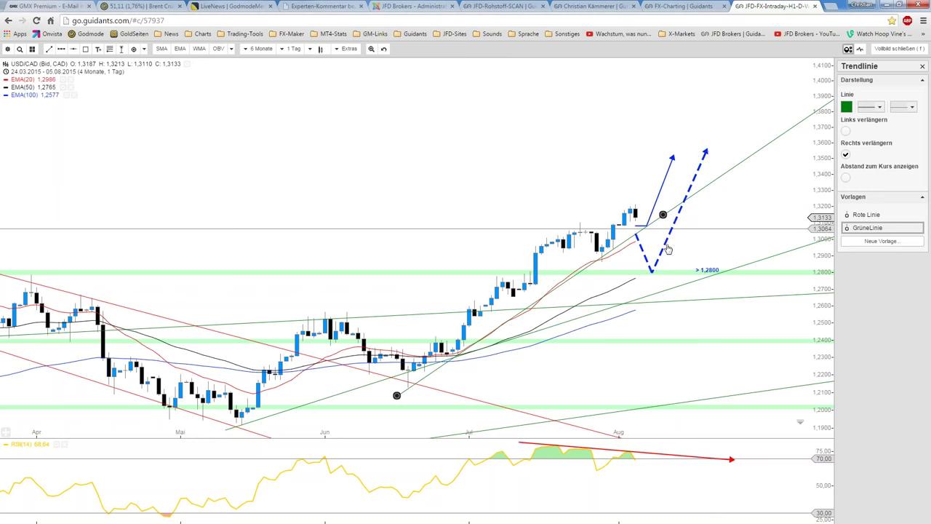
pyautogui.click(668, 246)
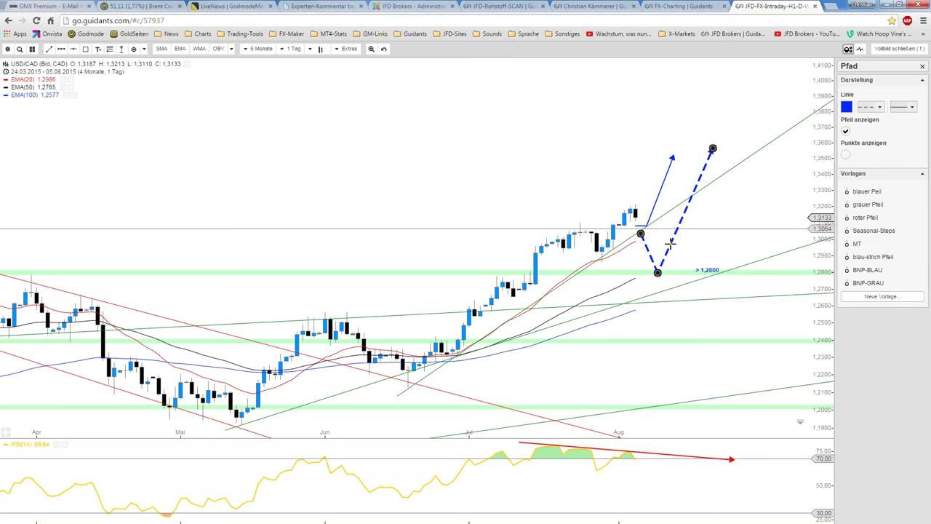
# Nudge the dashed blue projection arrow a few pixels to the right
pyautogui.click(638, 260)
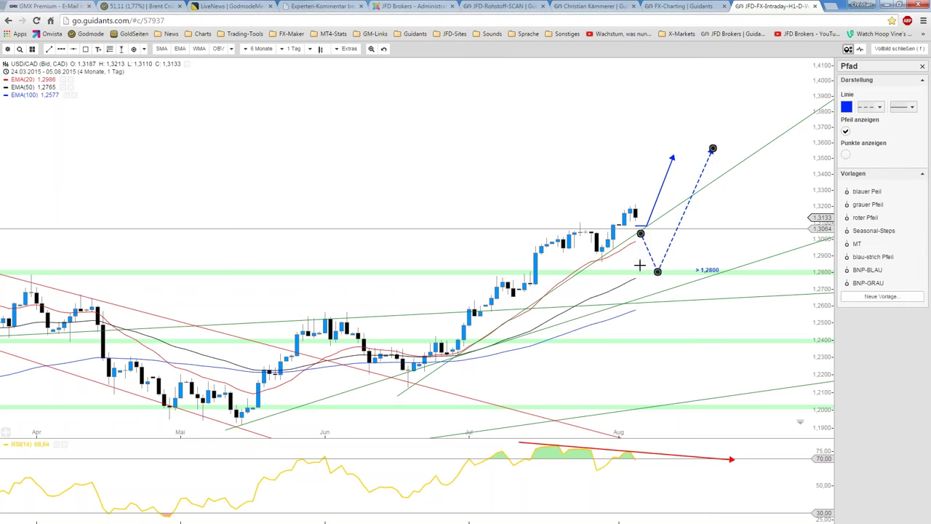
pyautogui.scroll(-2, 640, 266)
pyautogui.scroll(-1, 640, 265)
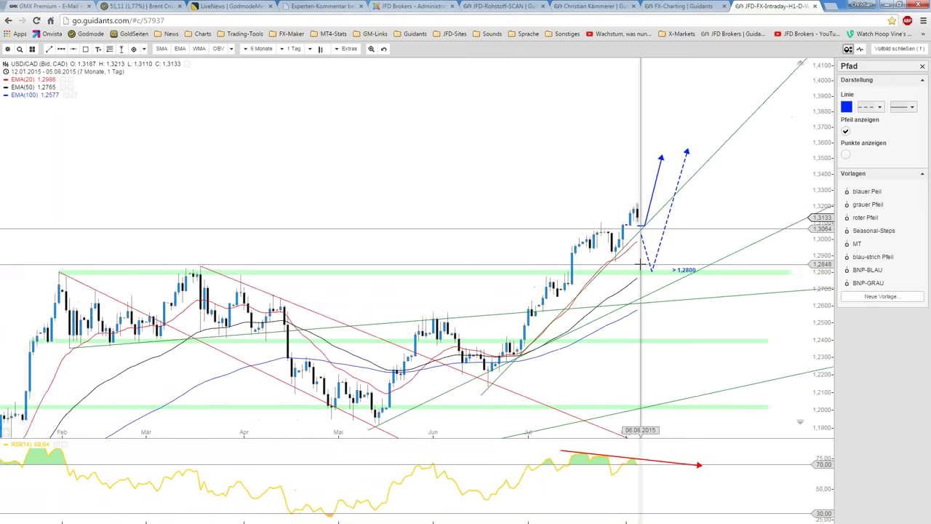
pyautogui.scroll(-1, 633, 271)
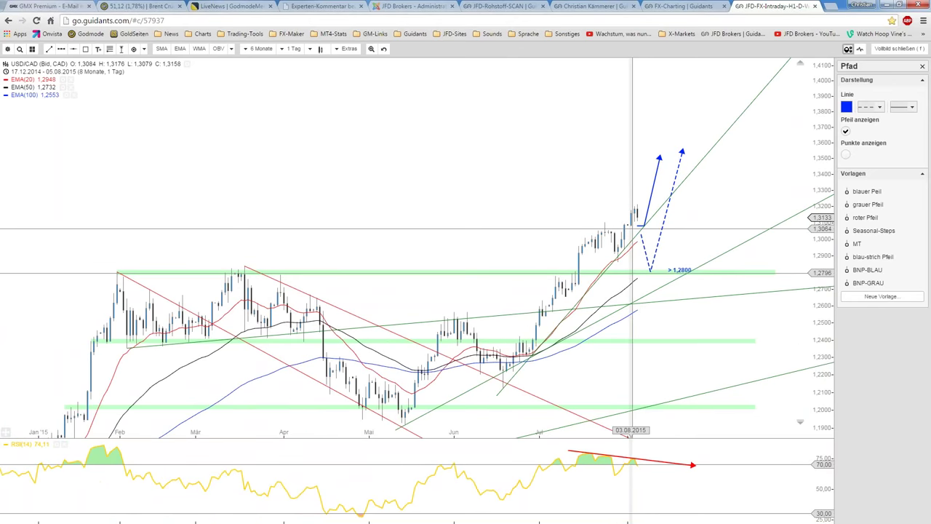
pyautogui.scroll(1, 633, 230)
pyautogui.scroll(1, 644, 231)
pyautogui.click(648, 231)
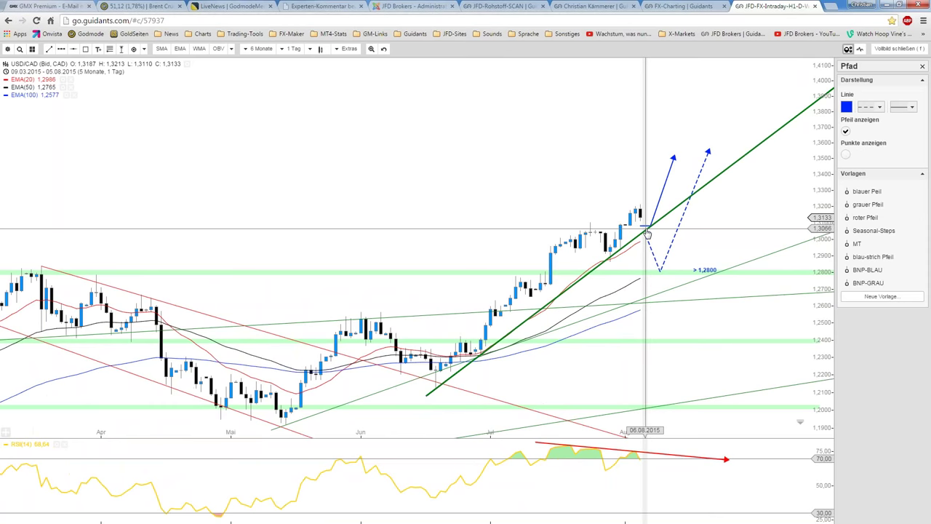
pyautogui.click(646, 233)
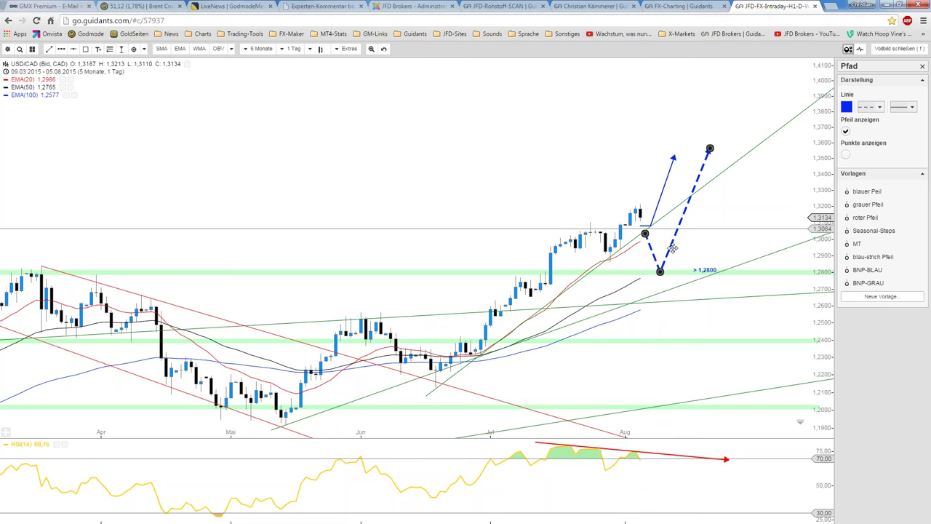
pyautogui.moveTo(673, 249); pyautogui.dragTo(675, 248)
pyautogui.click(713, 256)
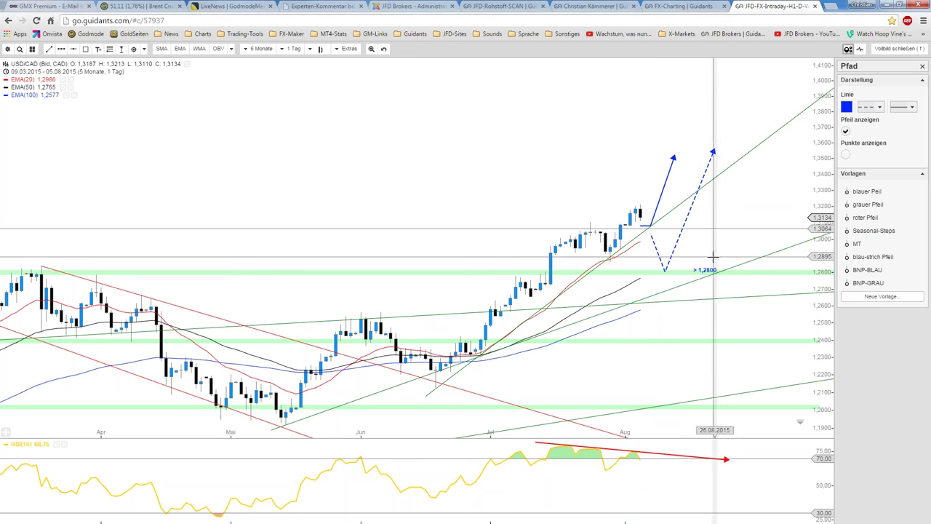
# Copy the '> 1,2800' label, change its text to '> 1,3064', and place it beside the latest candles
pyautogui.click(704, 270)
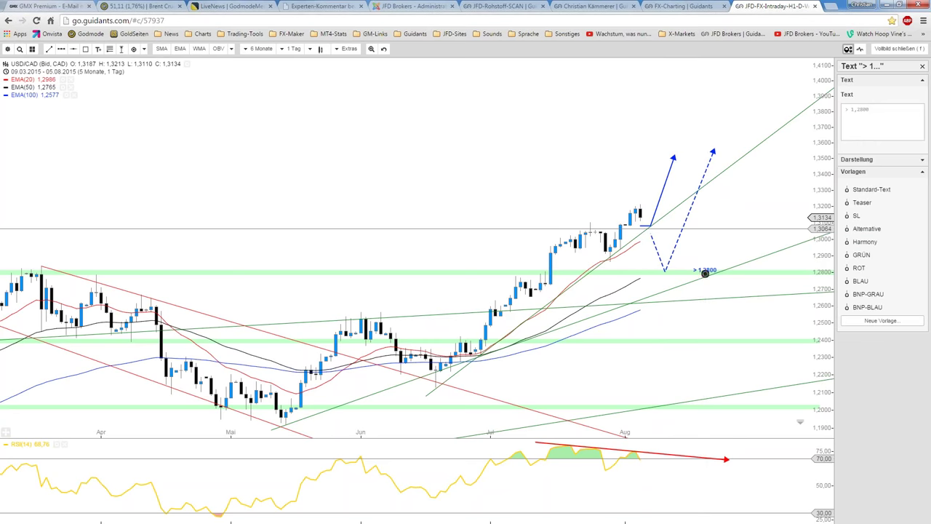
pyautogui.rightClick(704, 272)
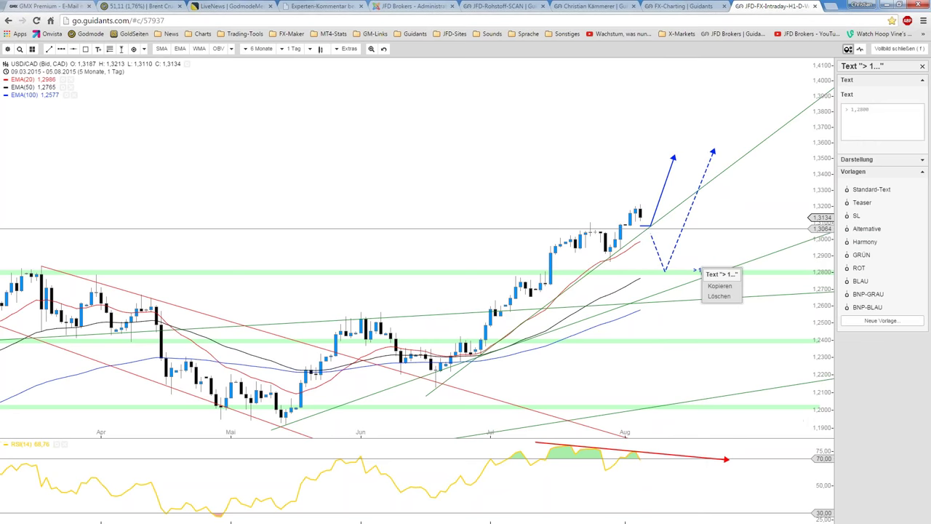
pyautogui.click(715, 286)
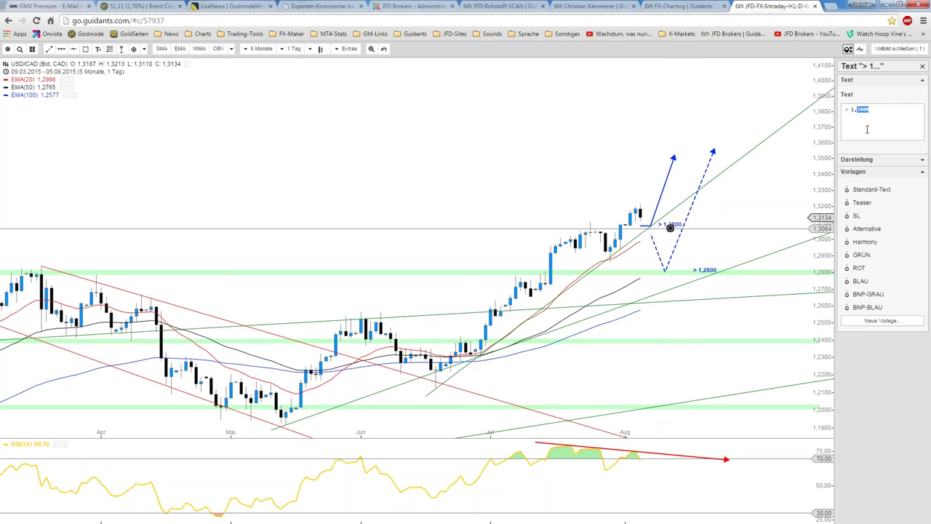
pyautogui.press('BackSpace')
pyautogui.write('3064')
pyautogui.click(668, 233)
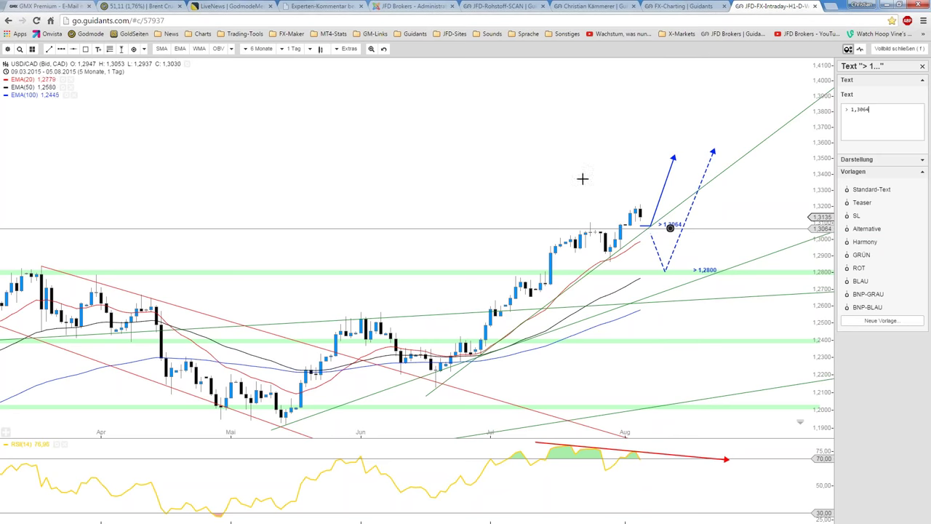
# Copy the green trendline and place the copy along the recent highs
pyautogui.rightClick(585, 274)
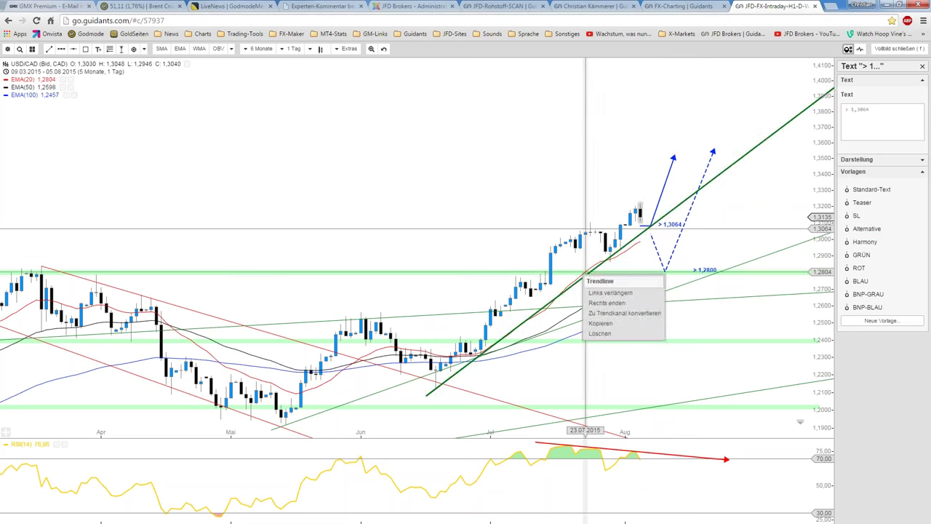
pyautogui.click(601, 323)
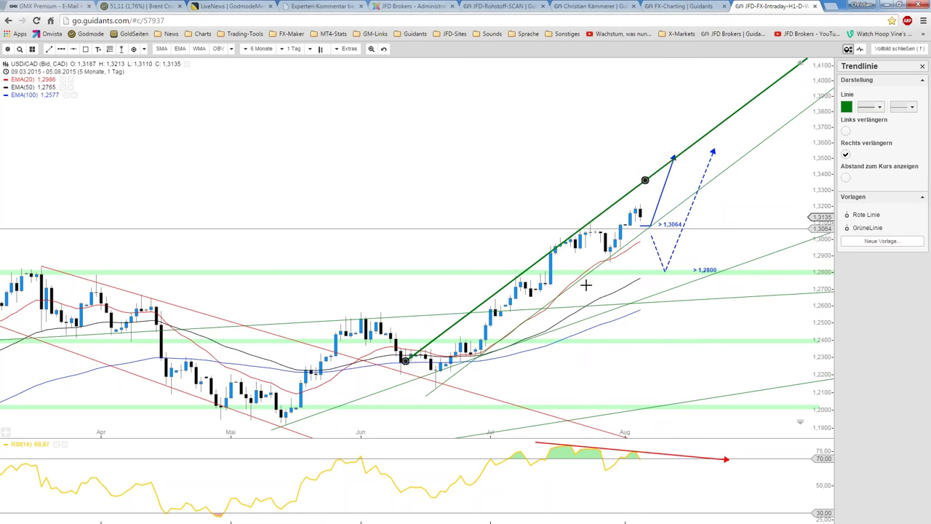
pyautogui.click(588, 278)
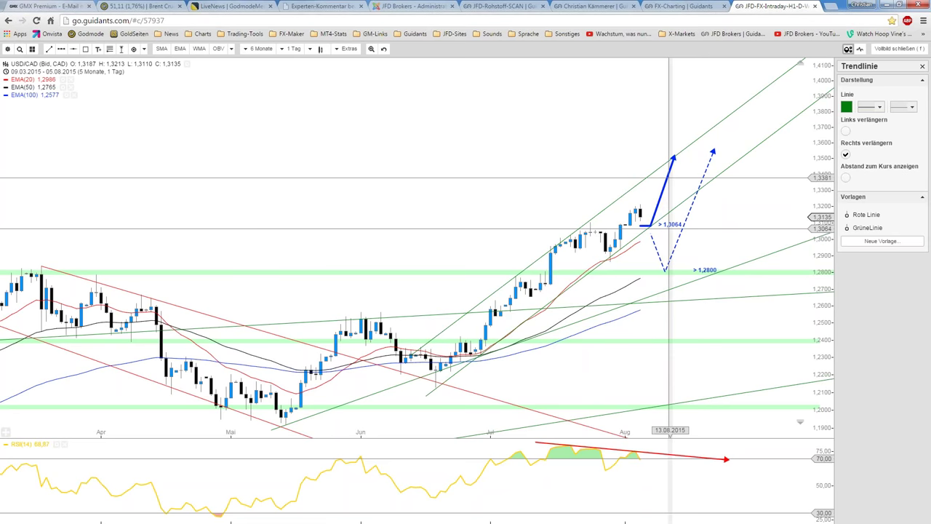
# Adjust the solid blue arrow's tip so it runs flat at 1,3064 before rising toward 1,3500
pyautogui.click(672, 167)
pyautogui.moveTo(677, 160); pyautogui.dragTo(679, 159)
pyautogui.click(637, 255)
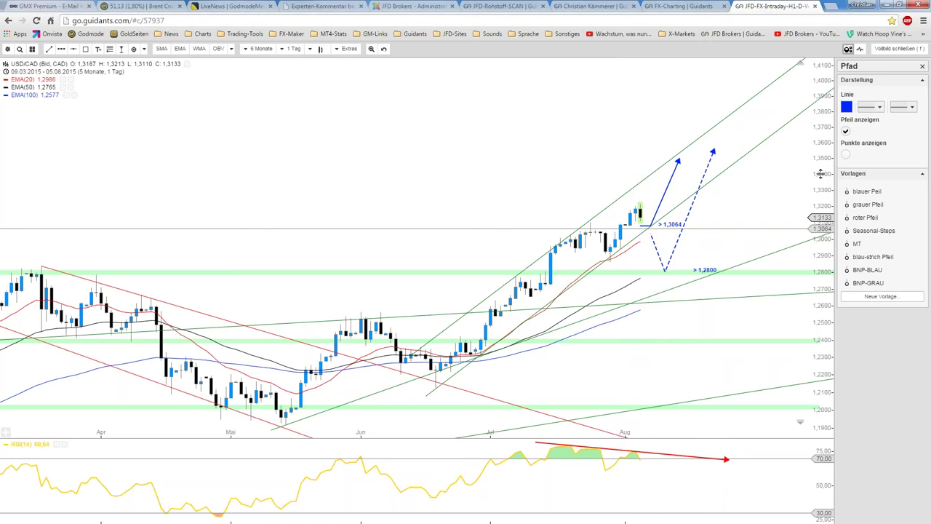
# Compress the price scale and reposition the green channel line parallel to the rally
pyautogui.moveTo(821, 173); pyautogui.dragTo(821, 149)
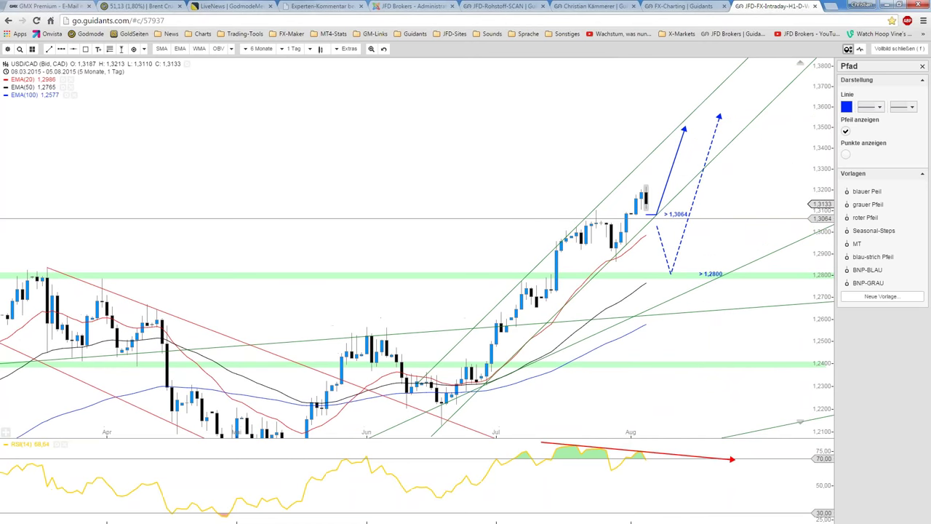
pyautogui.scroll(2, 697, 177)
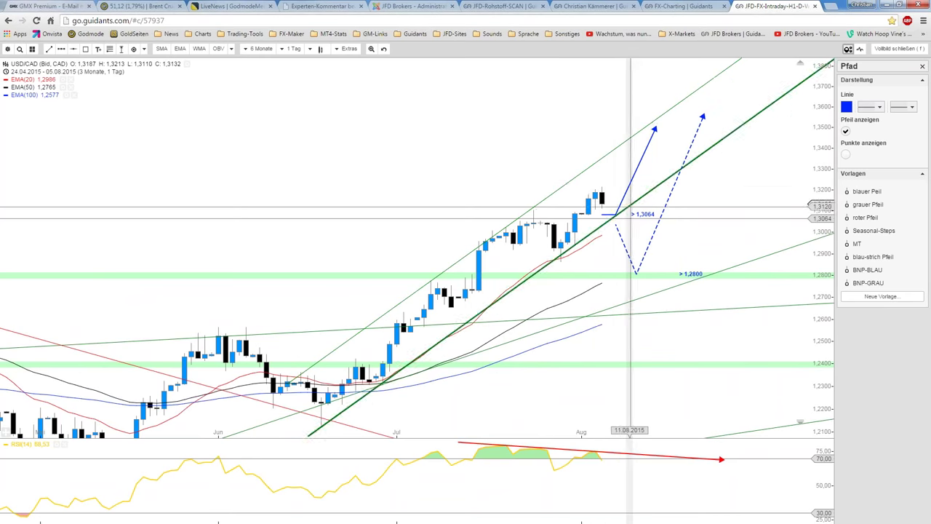
pyautogui.moveTo(630, 211); pyautogui.dragTo(656, 186)
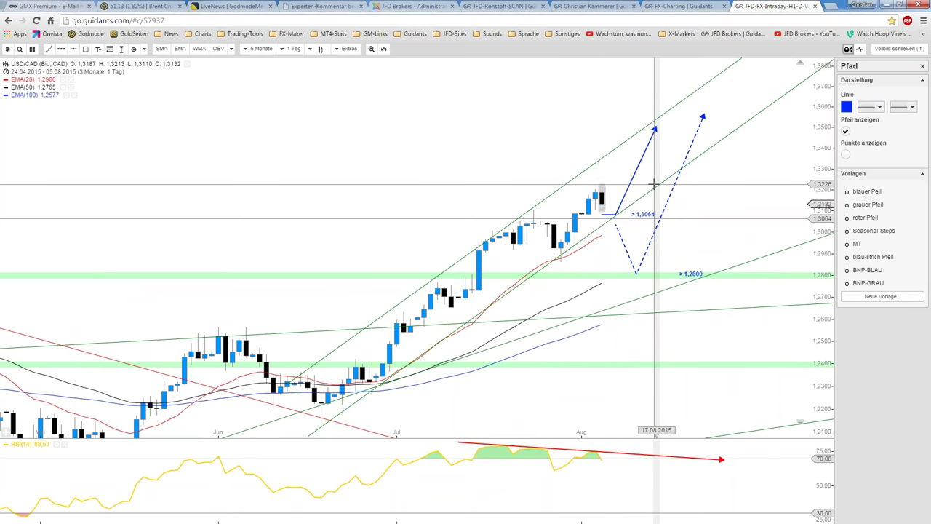
pyautogui.moveTo(656, 186)
pyautogui.mouseDown()
pyautogui.moveTo(634, 209)
pyautogui.moveTo(609, 213)
pyautogui.mouseUp()
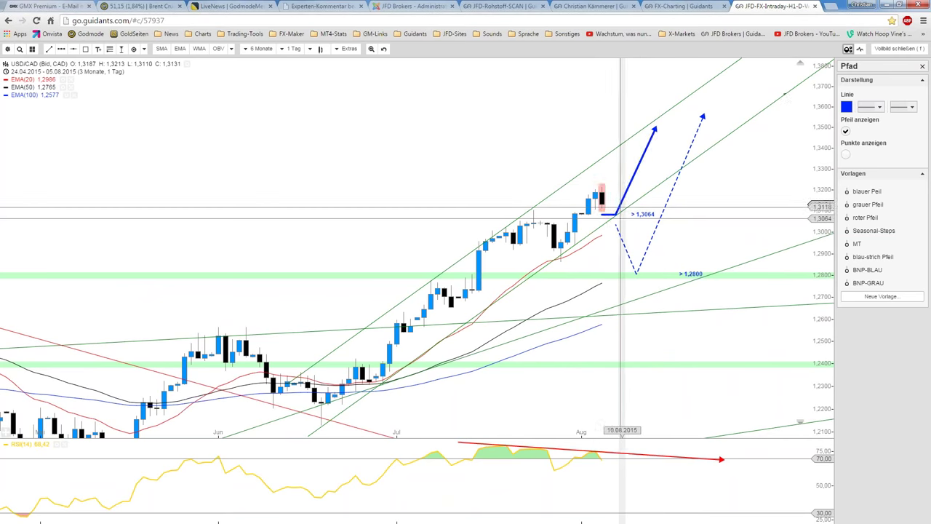
pyautogui.click(610, 214)
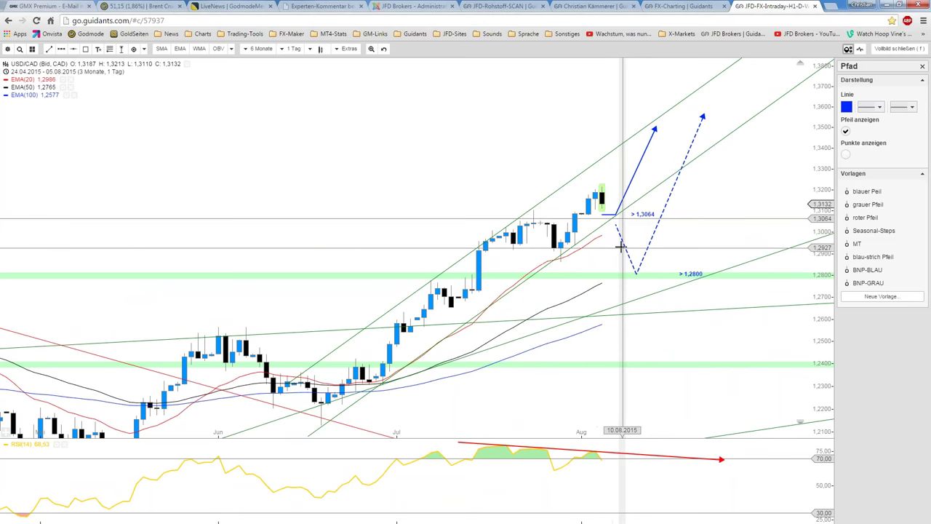
pyautogui.scroll(-1, 620, 248)
pyautogui.scroll(1, 620, 247)
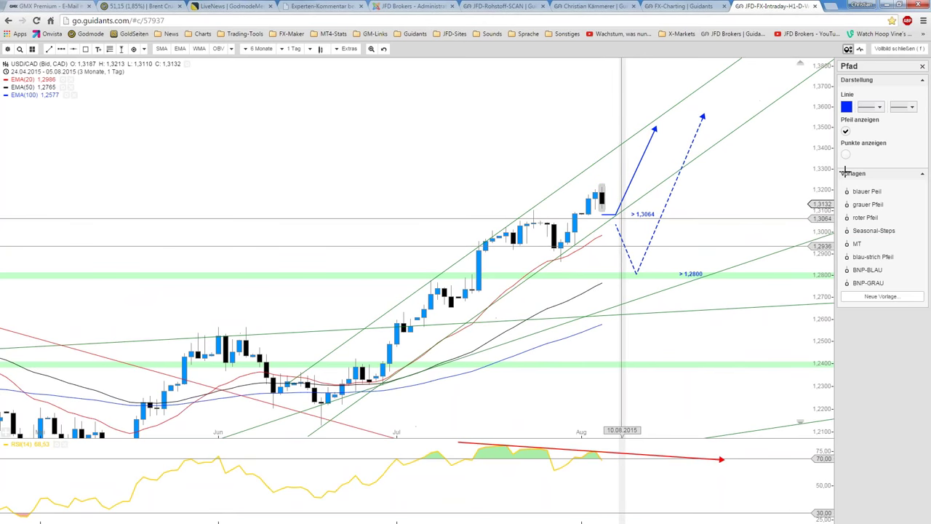
# Rescale the price axis and save the USD/CAD chart with Speichern
pyautogui.moveTo(820, 168); pyautogui.dragTo(820, 152)
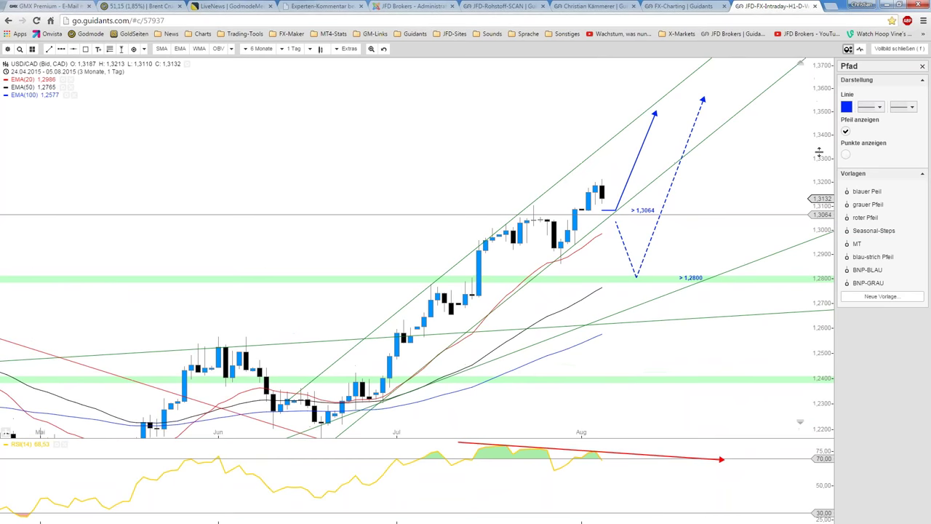
pyautogui.click(7, 49)
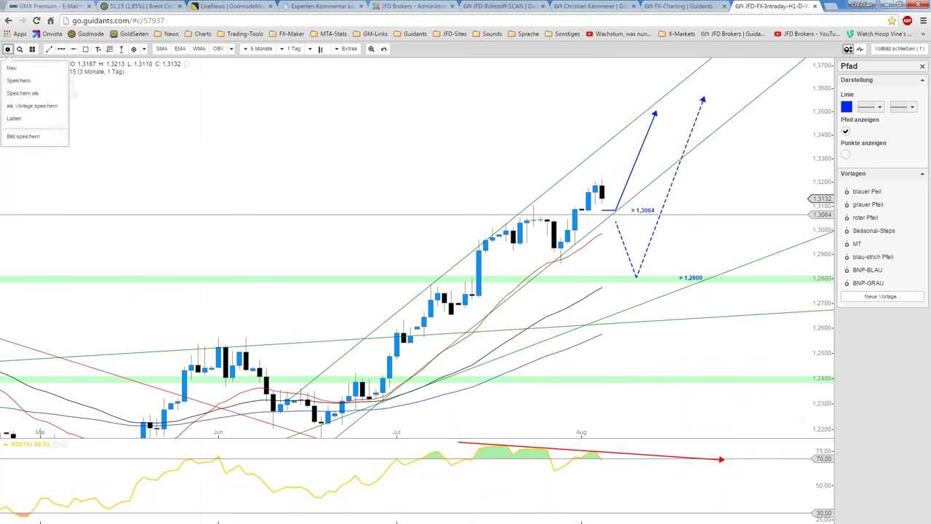
pyautogui.click(18, 82)
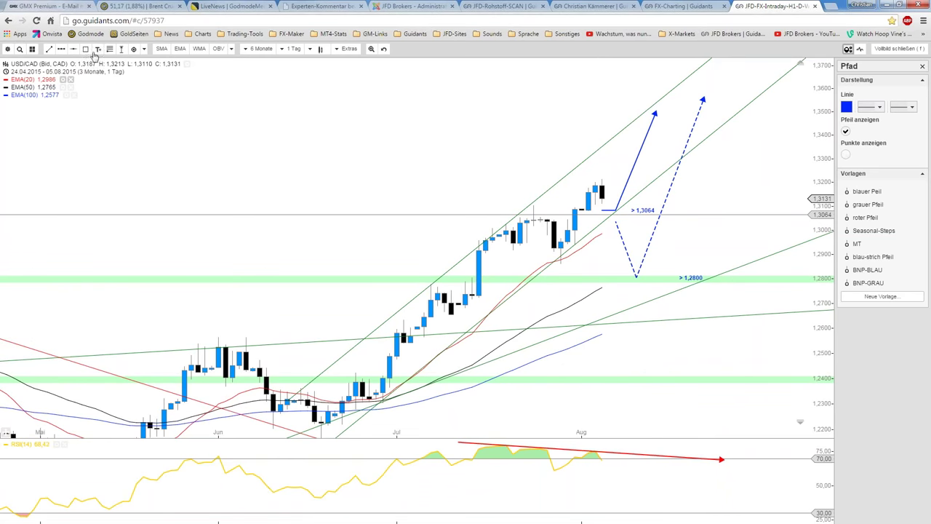
pyautogui.click(686, 6)
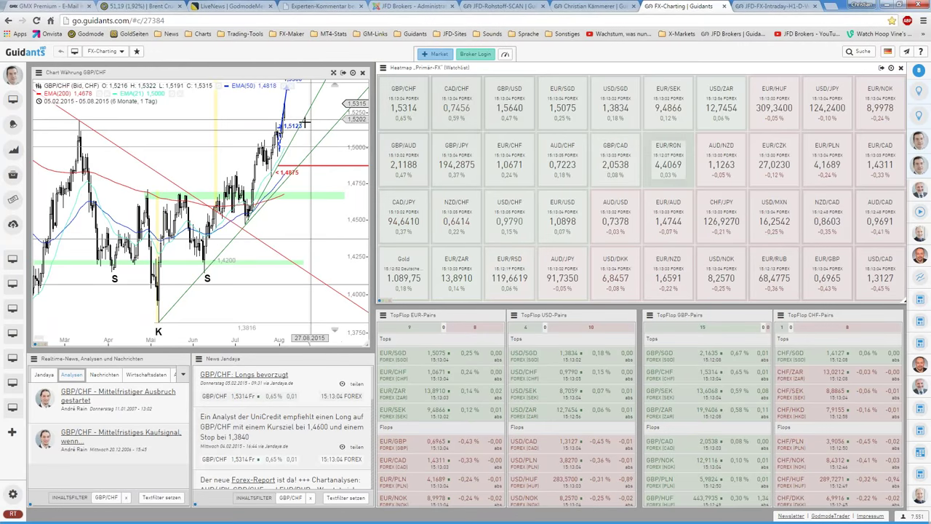
# Expand the GBP/CHF chart on the dashboard to full screen
pyautogui.click(333, 74)
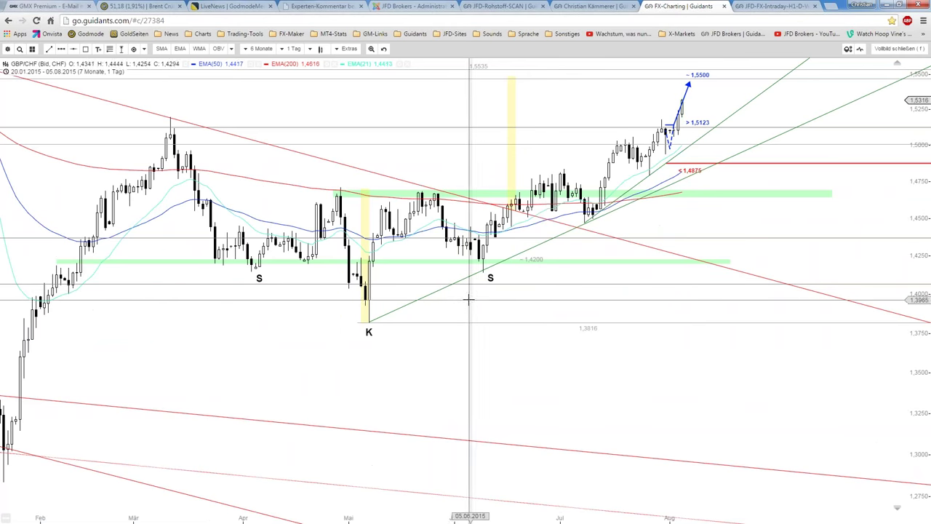
# Pan the GBP/CHF chart, stretch its price scale, and zoom out to a longer range
pyautogui.moveTo(463, 297); pyautogui.dragTo(476, 410)
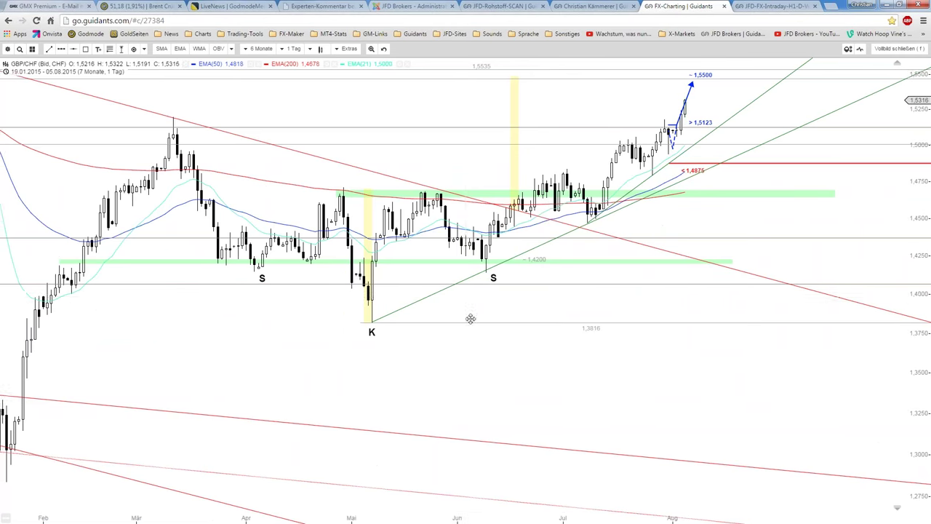
pyautogui.scroll(1, 699, 247)
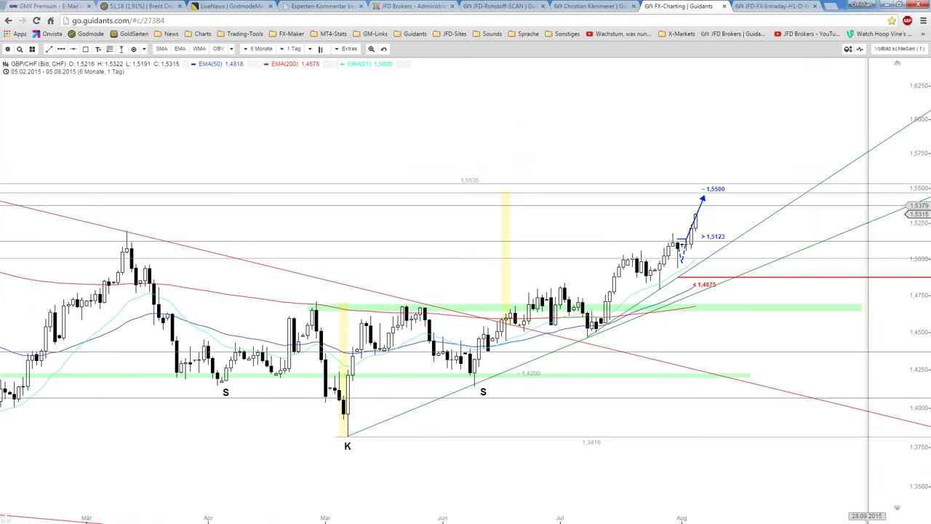
pyautogui.moveTo(915, 152); pyautogui.dragTo(915, 181)
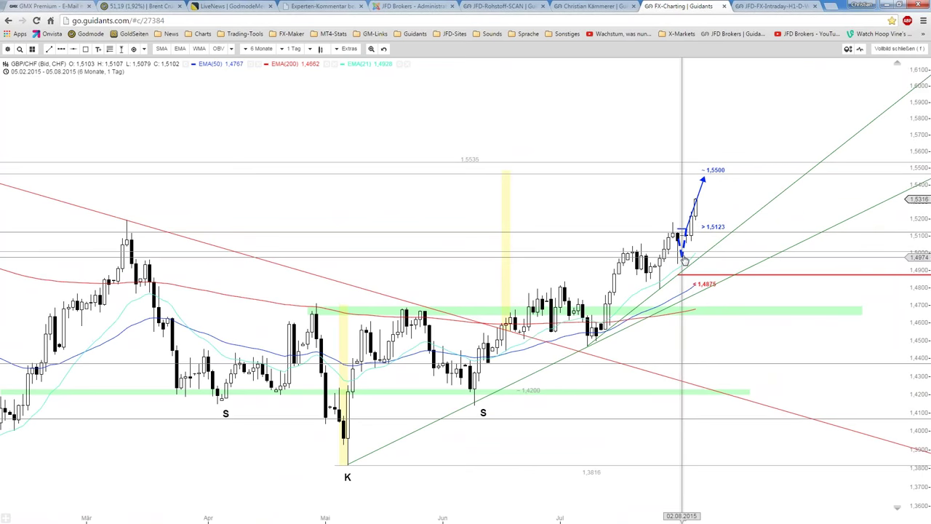
pyautogui.scroll(4, 684, 260)
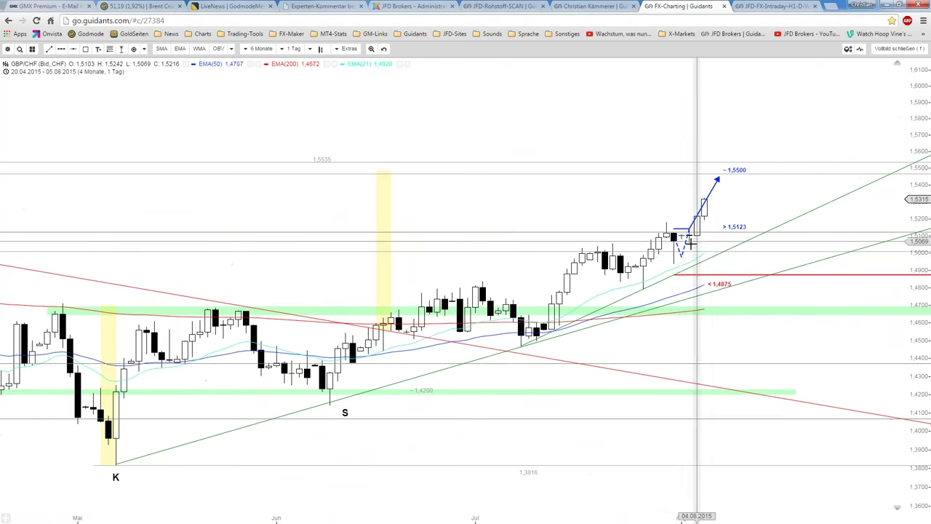
pyautogui.scroll(-1, 684, 255)
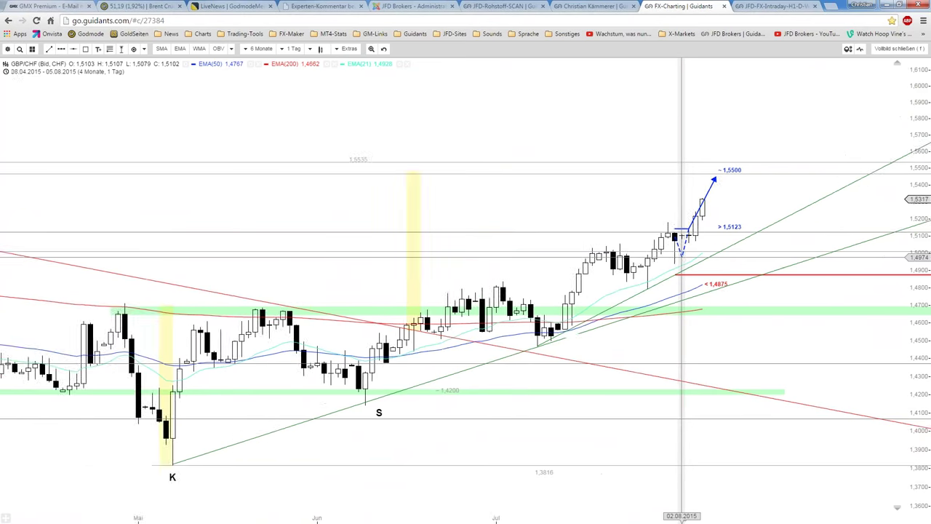
pyautogui.scroll(-1, 691, 240)
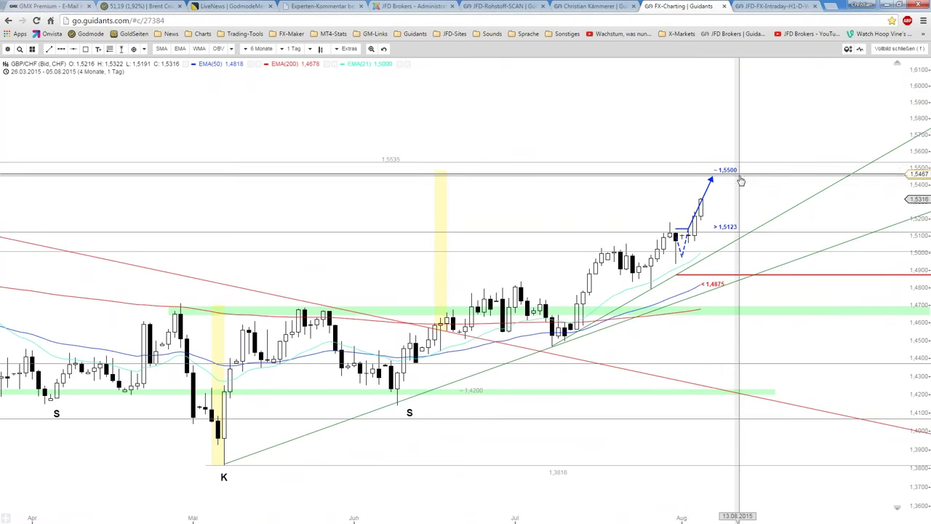
pyautogui.scroll(-1, 741, 180)
pyautogui.scroll(-2, 696, 224)
pyautogui.scroll(-1, 695, 225)
pyautogui.scroll(-1, 639, 229)
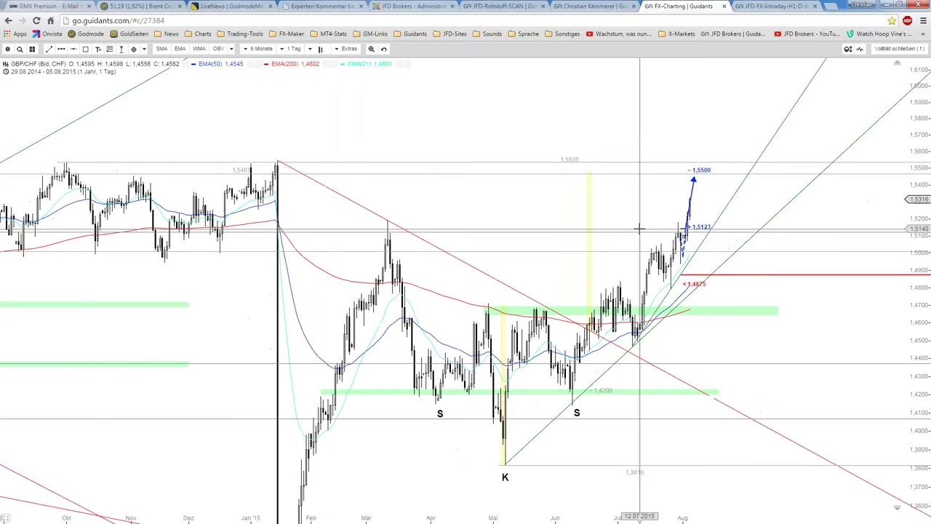
pyautogui.scroll(-1, 640, 229)
pyautogui.scroll(-1, 599, 218)
pyautogui.scroll(-1, 409, 197)
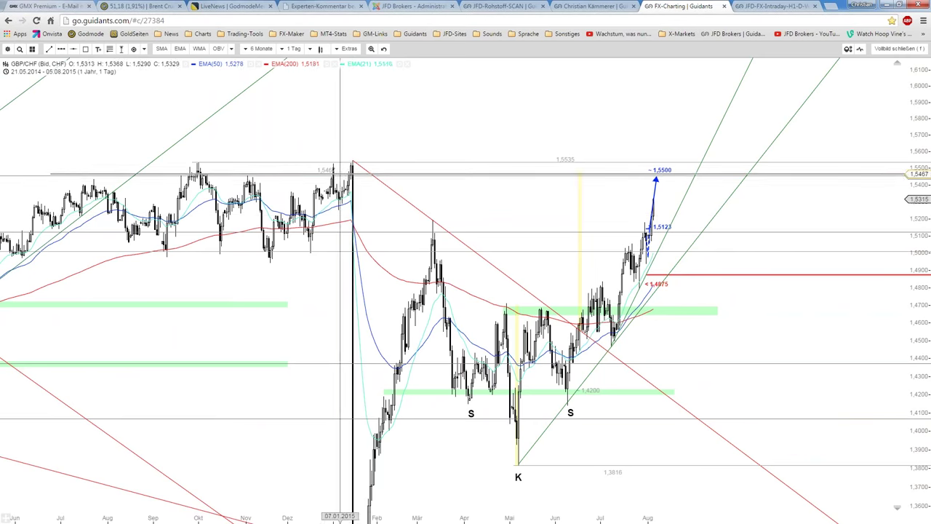
pyautogui.scroll(1, 304, 177)
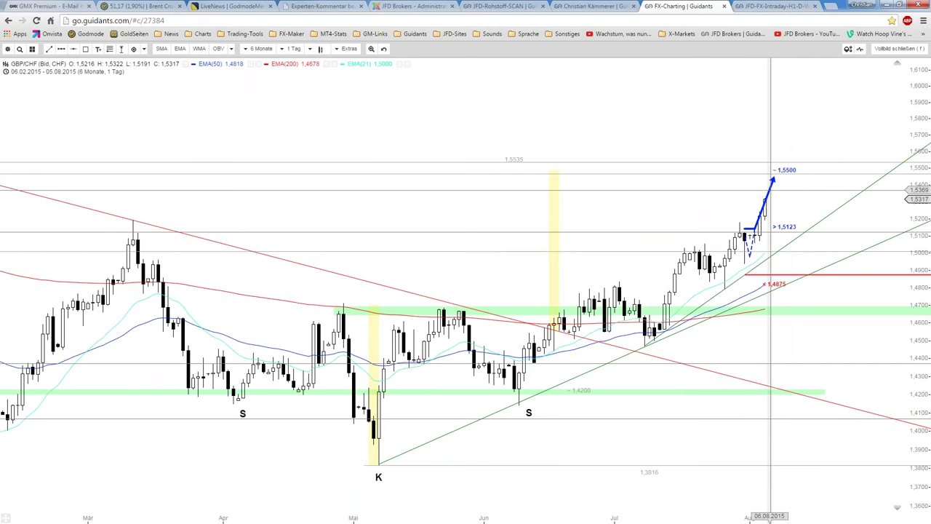
# Zoom to one year (11.06.2014–05.08.2015) and open the instrument settings' Handelsplatz dropdown
pyautogui.scroll(-2, 772, 182)
pyautogui.scroll(-2, 771, 182)
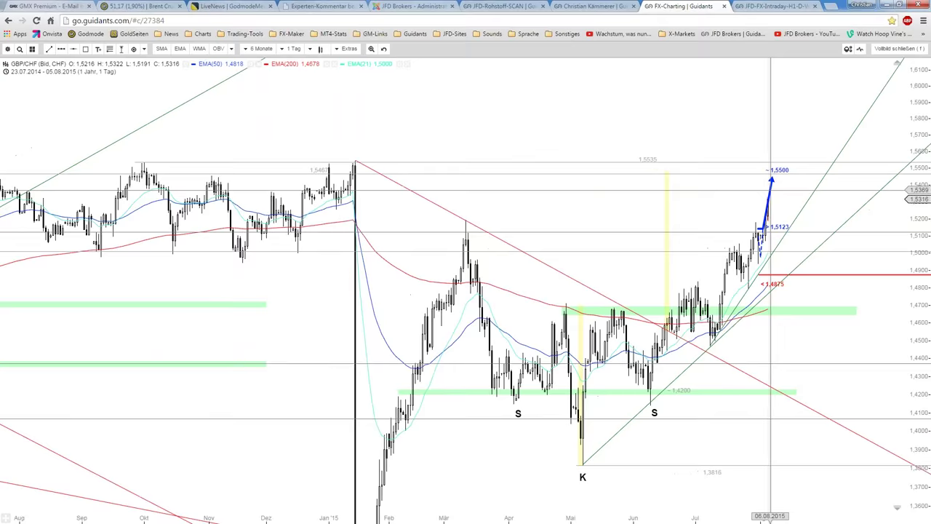
pyautogui.scroll(-3, 771, 191)
pyautogui.scroll(-1, 772, 191)
pyautogui.scroll(-2, 771, 190)
pyautogui.scroll(-1, 771, 191)
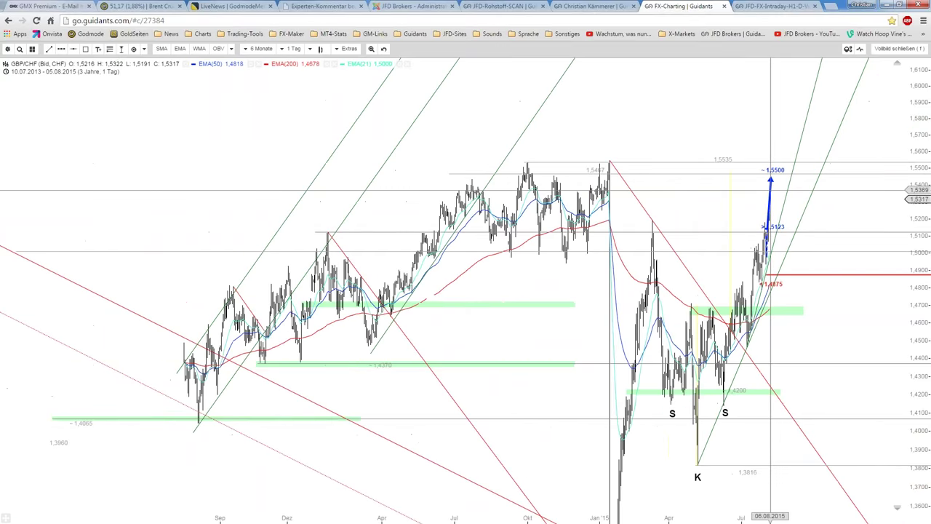
pyautogui.scroll(3, 772, 190)
pyautogui.scroll(2, 771, 191)
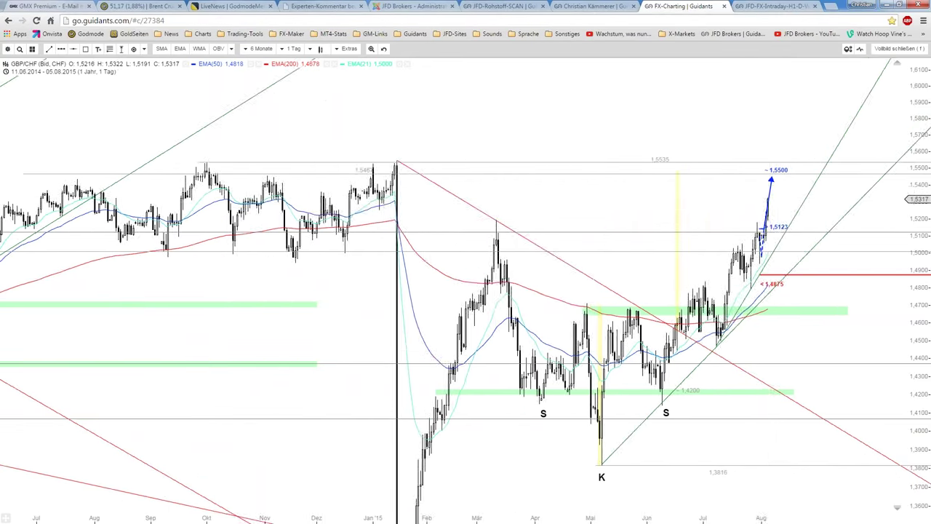
pyautogui.click(848, 49)
pyautogui.click(890, 110)
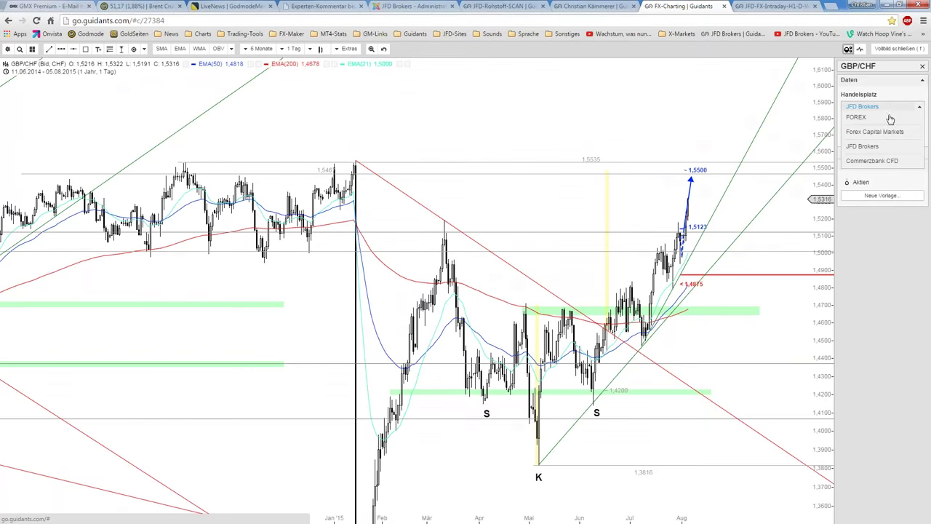
# Set GBP/CHF's Handelsplatz to FOREX and zoom out to show 2008–2015 price history
pyautogui.click(882, 120)
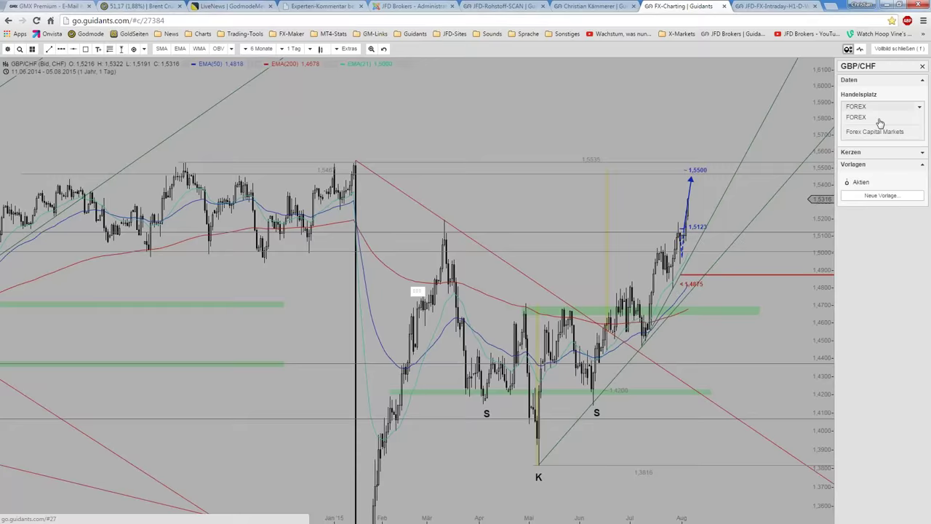
pyautogui.scroll(-1, 686, 181)
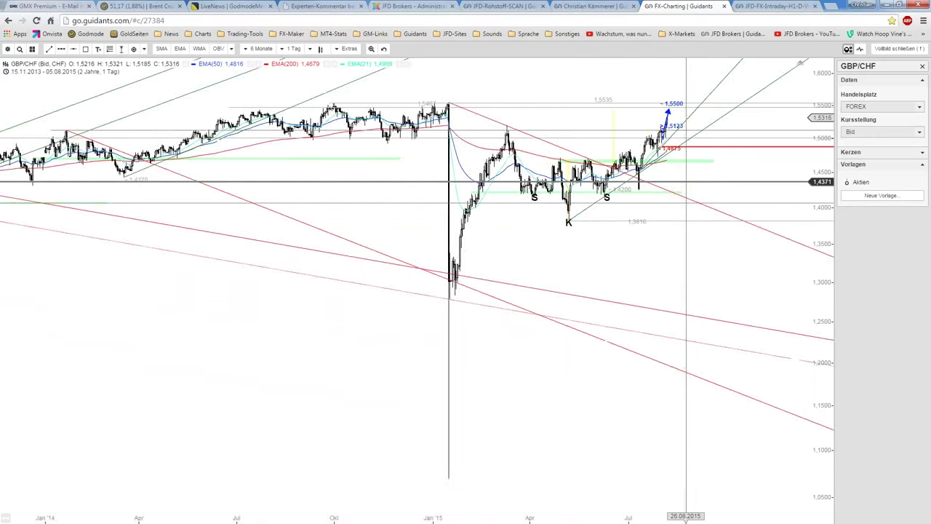
pyautogui.scroll(-1, 686, 182)
pyautogui.scroll(-1, 686, 182)
pyautogui.scroll(-1, 686, 182)
pyautogui.scroll(-1, 686, 182)
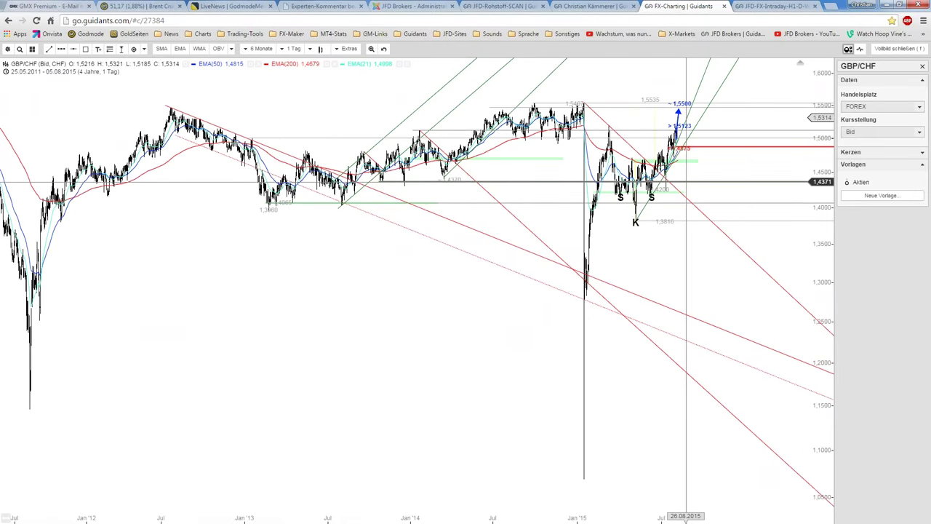
pyautogui.scroll(-1, 687, 182)
pyautogui.scroll(-1, 686, 182)
pyautogui.scroll(-1, 686, 182)
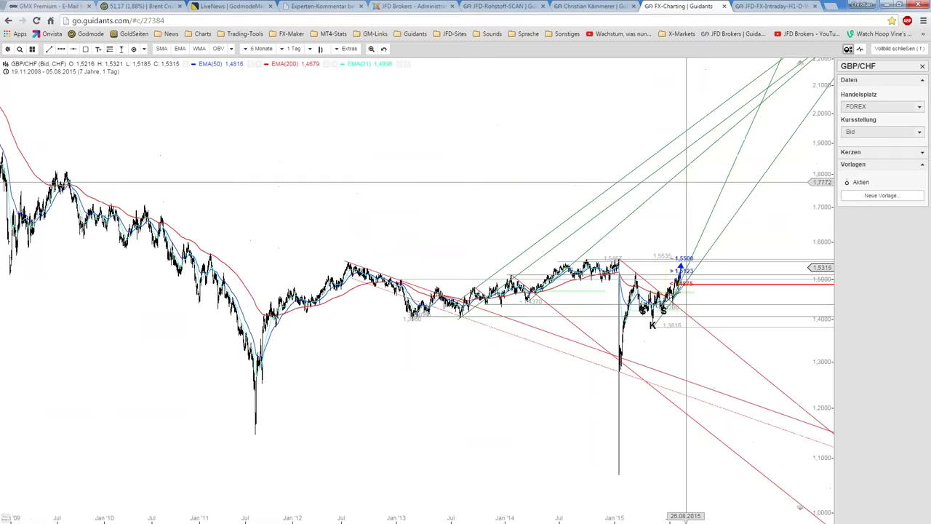
pyautogui.scroll(-1, 686, 182)
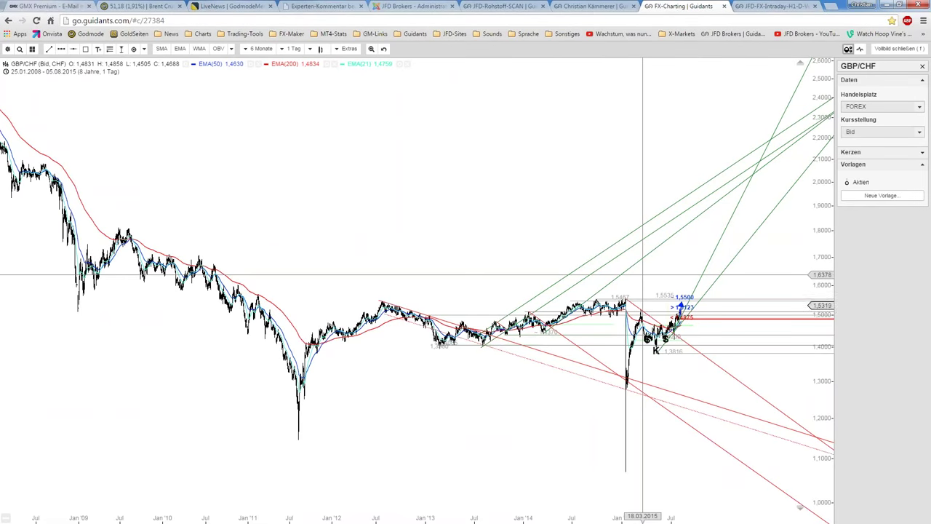
# Zoom and pan the GBP/CHF chart to focus on the recent 2015 price action
pyautogui.scroll(2, 642, 275)
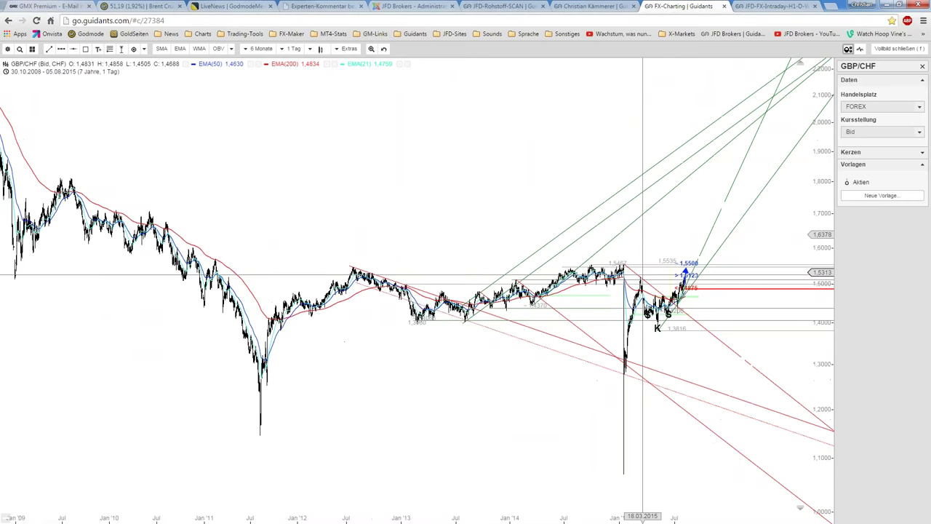
pyautogui.scroll(2, 643, 276)
pyautogui.scroll(2, 648, 273)
pyautogui.scroll(2, 657, 269)
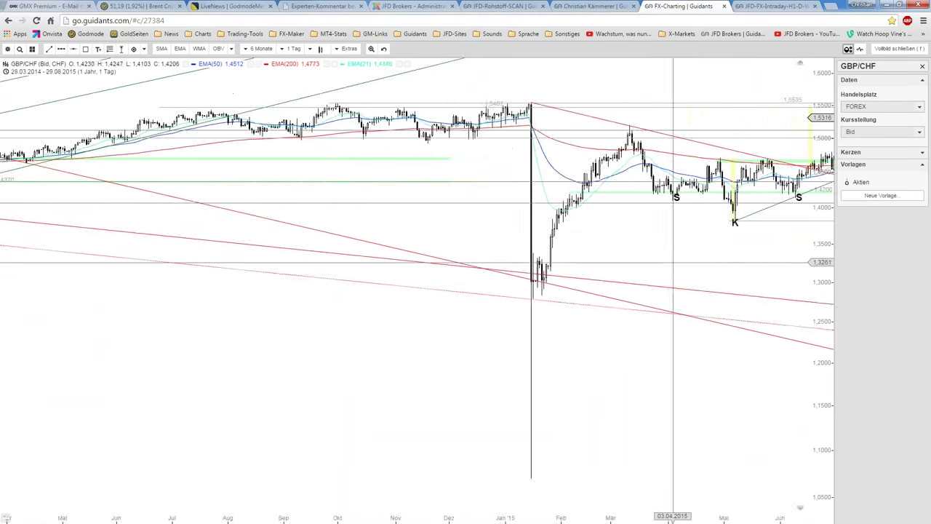
pyautogui.moveTo(657, 268); pyautogui.dragTo(461, 291)
pyautogui.scroll(2, 655, 250)
pyautogui.scroll(1, 654, 250)
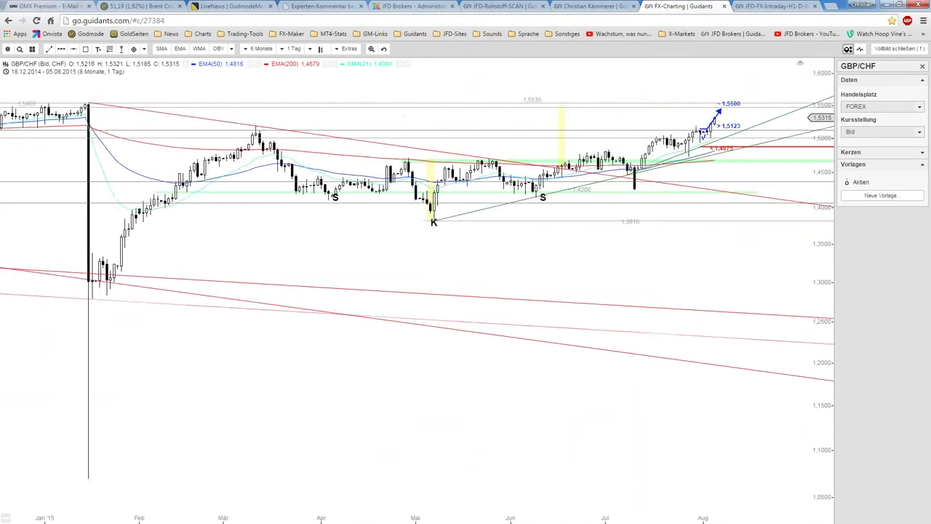
pyautogui.moveTo(654, 249); pyautogui.dragTo(743, 163)
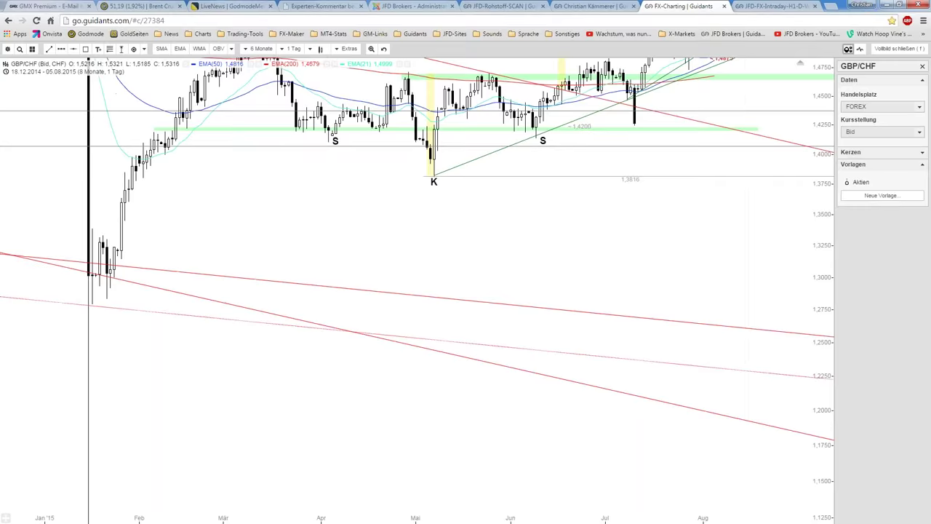
pyautogui.scroll(2, 743, 163)
pyautogui.scroll(1, 743, 163)
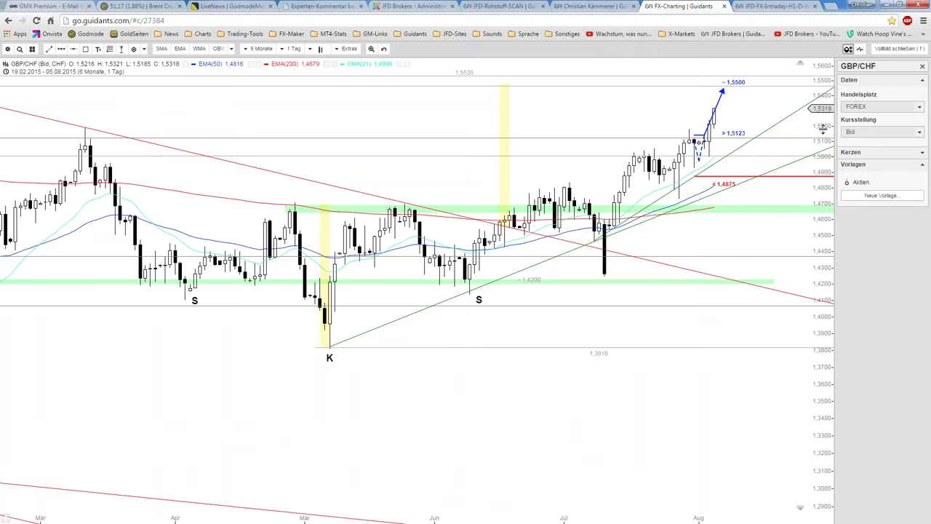
pyautogui.moveTo(731, 157); pyautogui.dragTo(716, 243)
pyautogui.scroll(-2, 716, 202)
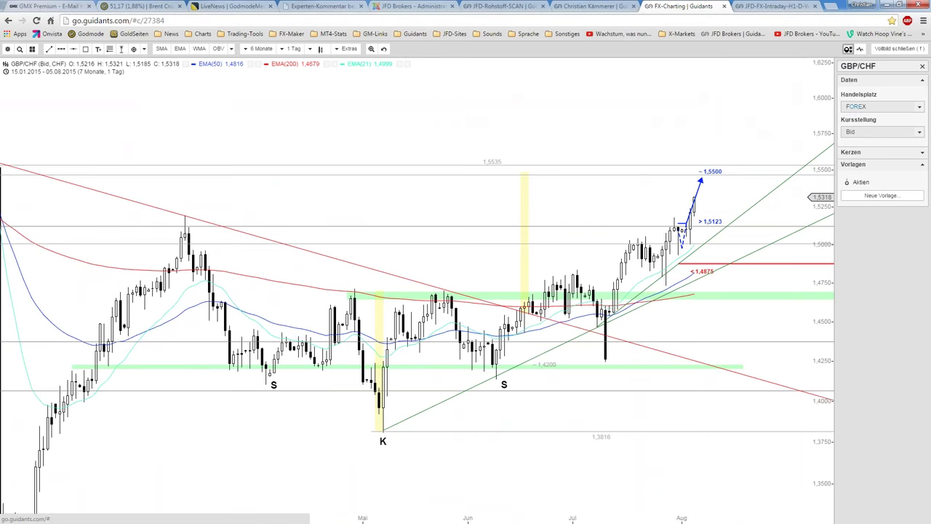
# Switch the data source back to JFD Brokers, rescale the price axis, and save via Speichern
pyautogui.click(880, 106)
pyautogui.click(861, 148)
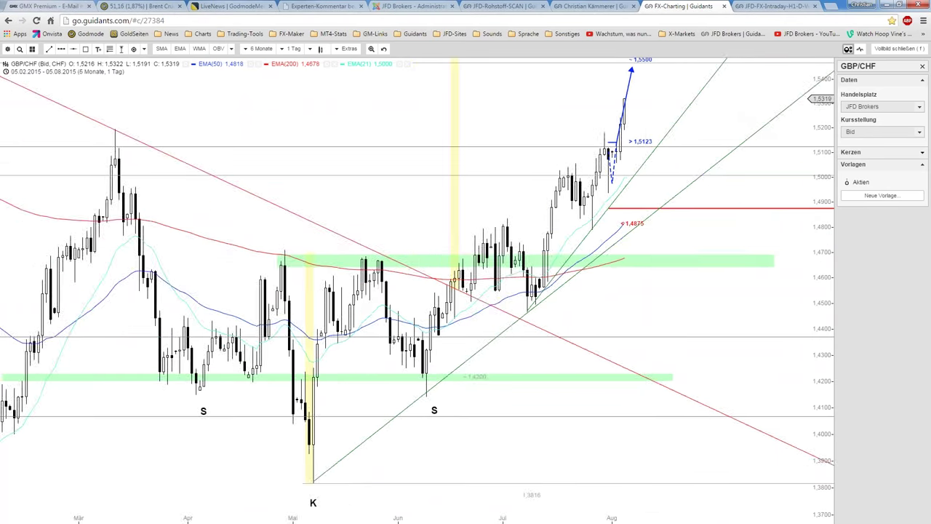
pyautogui.scroll(1, 644, 249)
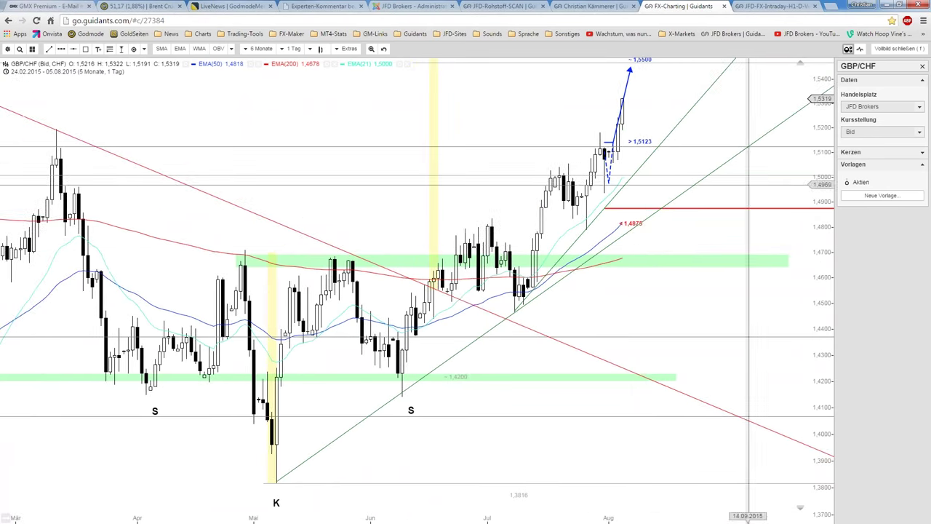
pyautogui.moveTo(818, 190)
pyautogui.mouseDown()
pyautogui.moveTo(818, 170)
pyautogui.moveTo(810, 191)
pyautogui.mouseUp()
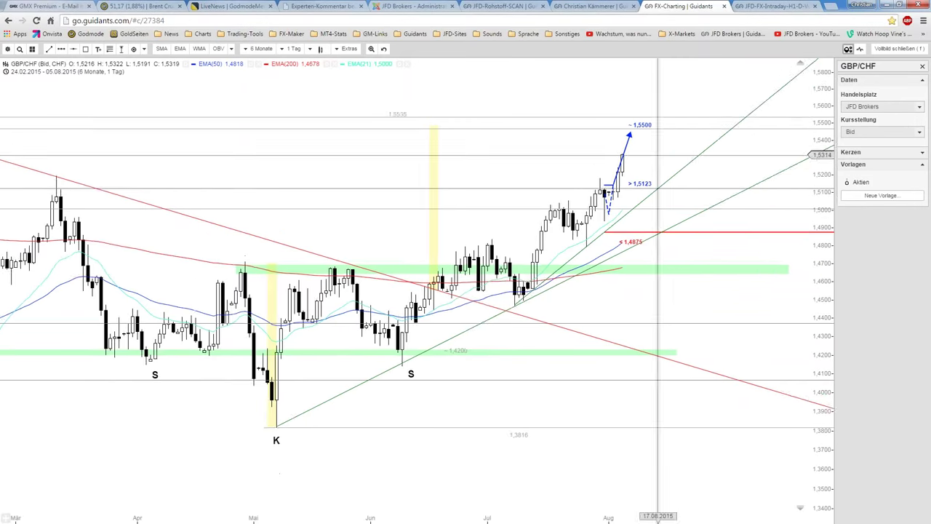
pyautogui.moveTo(659, 155); pyautogui.dragTo(688, 164)
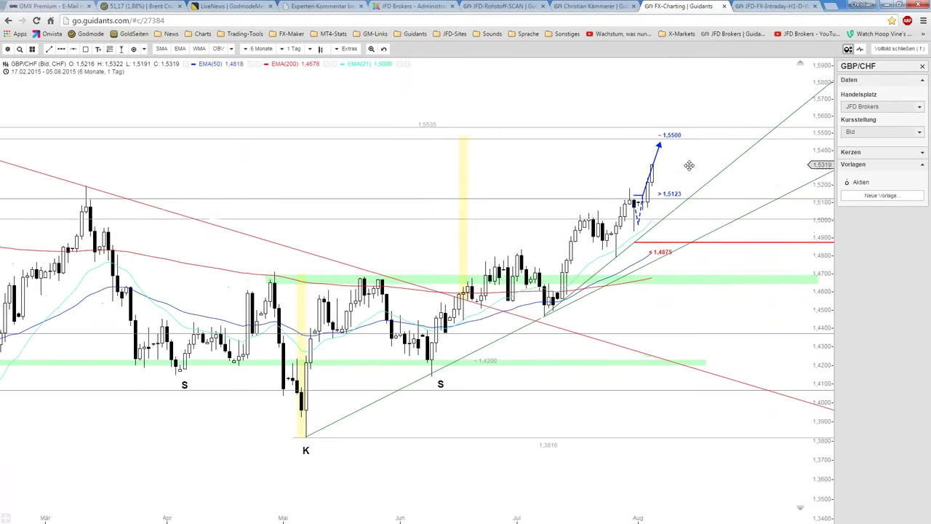
pyautogui.click(8, 49)
pyautogui.click(16, 81)
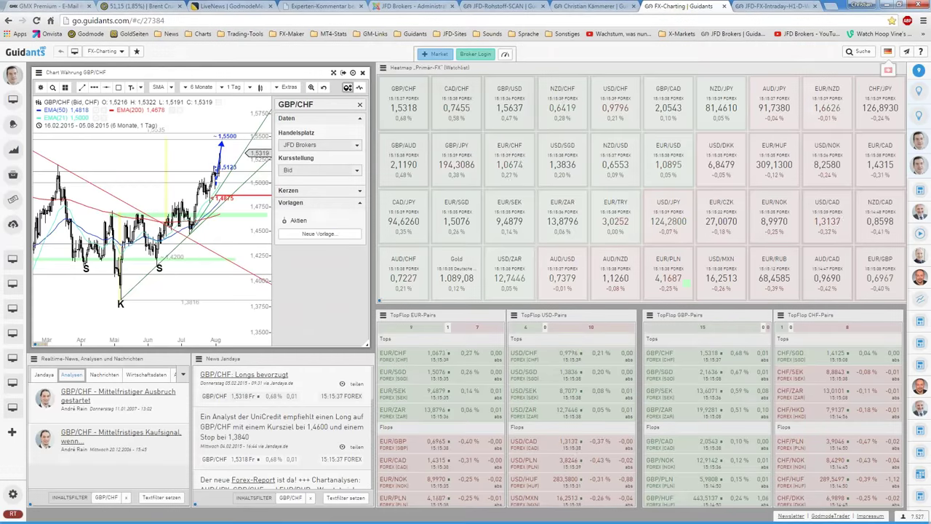
# Return to the JFD-FX-Intraday tab and exit full-screen to show the USD/CAD charts
pyautogui.click(747, 11)
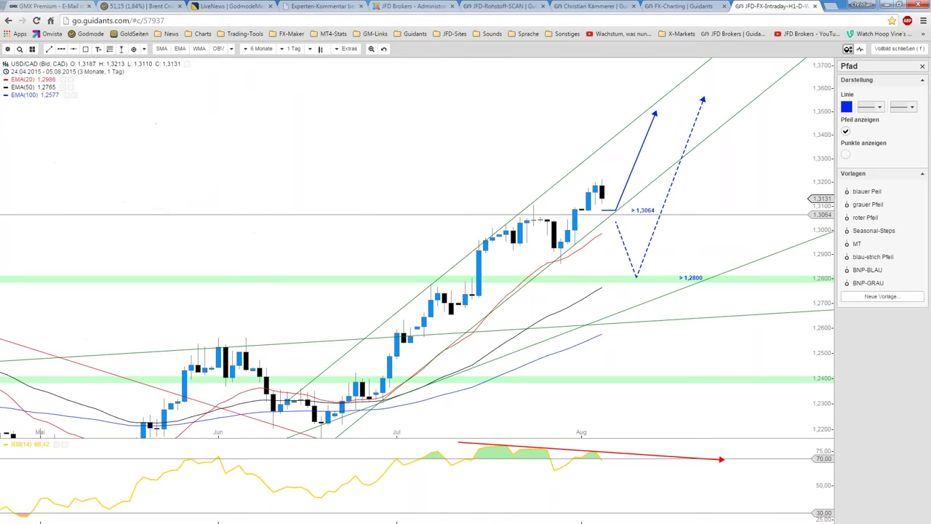
pyautogui.press('f')
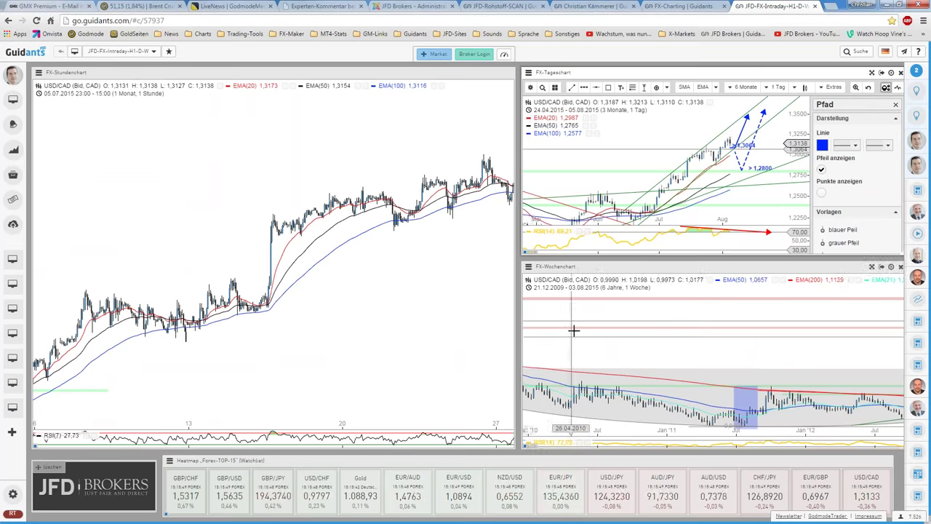
# Load the saved USDJPY analysis and show the USD/JPY daily chart full-screen
pyautogui.click(627, 491)
pyautogui.click(627, 492)
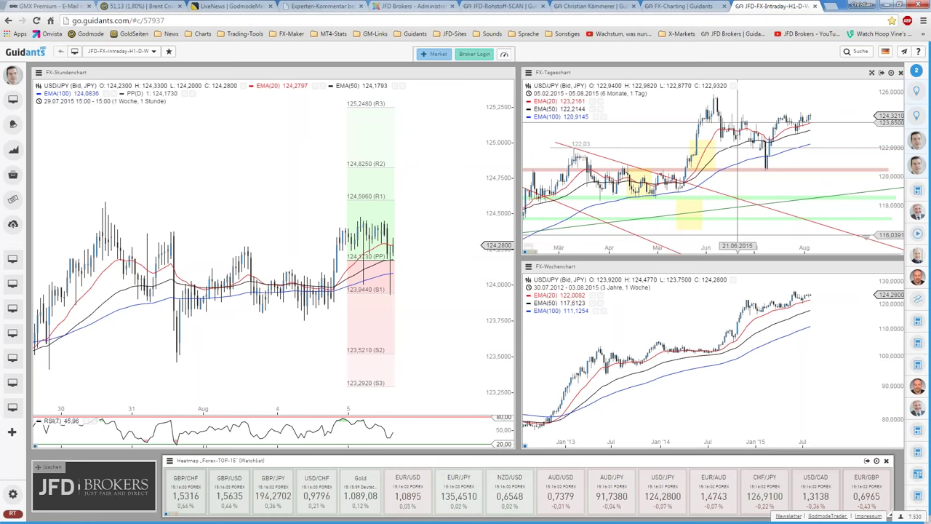
pyautogui.click(874, 74)
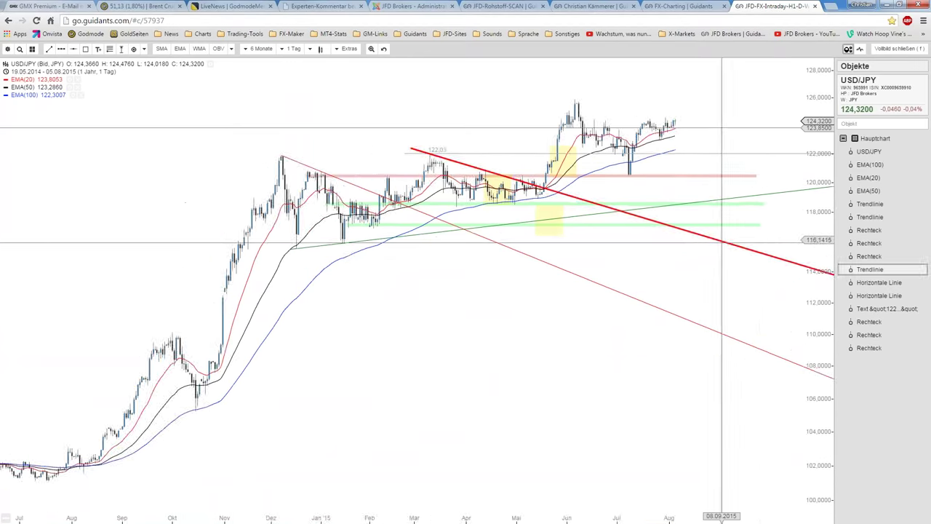
# Open a new browser tab and the Charts bookmark folder
pyautogui.scroll(3, 214, 356)
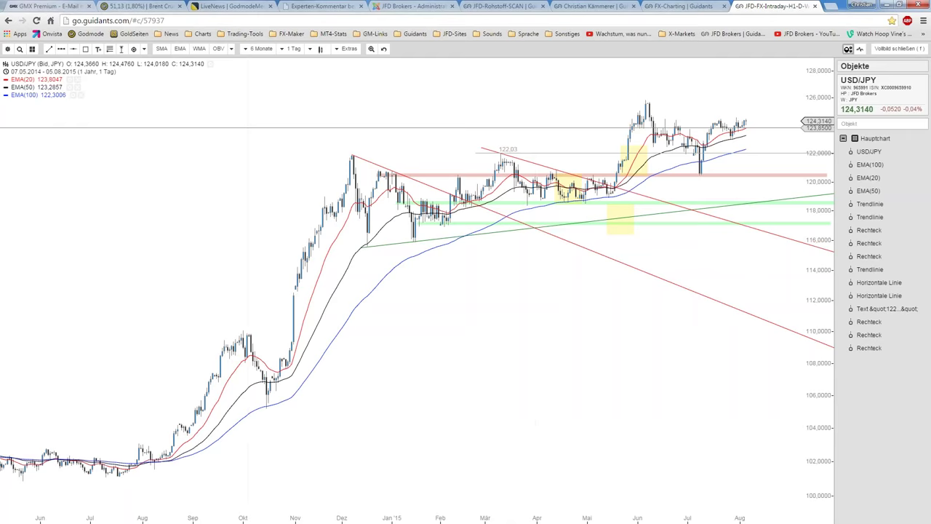
pyautogui.click(834, 5)
pyautogui.click(169, 34)
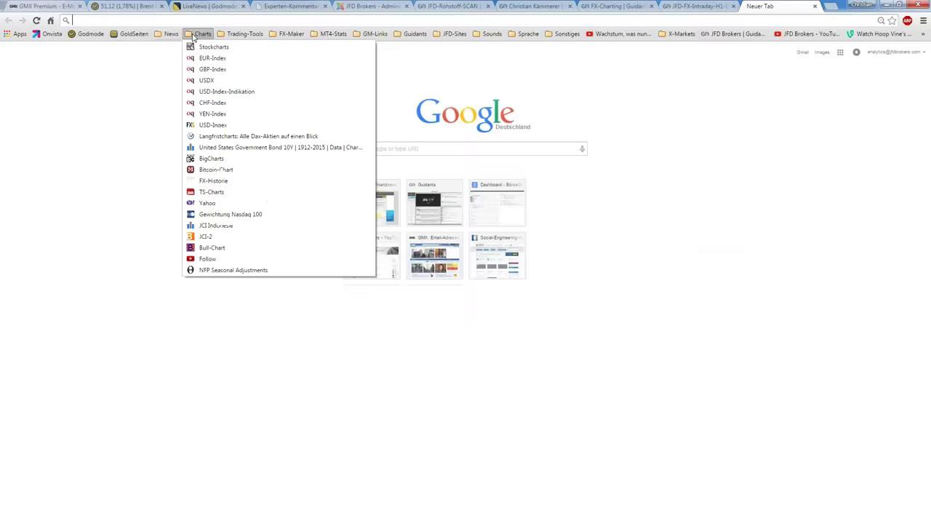
# Open Mataf.net's Forex Volatilität page via the 'Tools für Forex' bookmark
pyautogui.moveTo(244, 34)
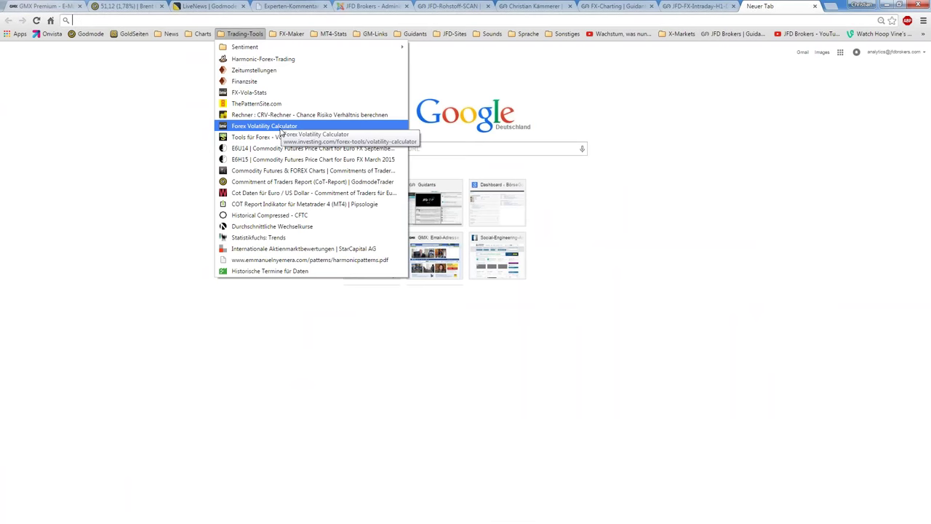
pyautogui.click(280, 137)
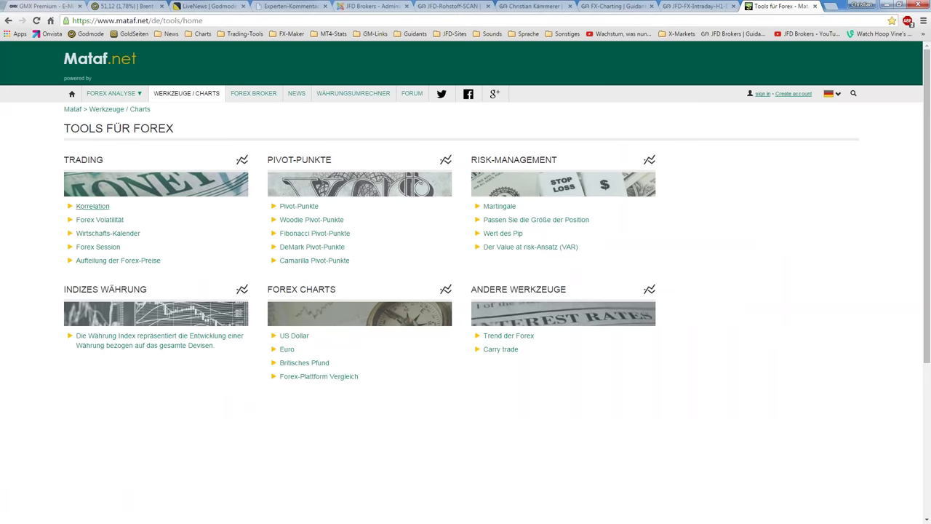
pyautogui.click(98, 219)
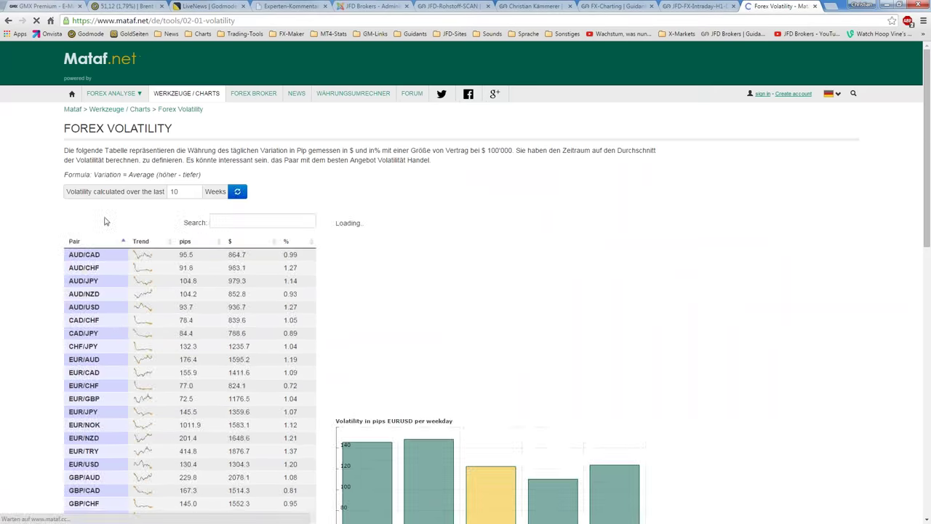
# View Mataf's USD/JPY volatility charts, then go back to the Guidants JFD-FX-Intraday tab
pyautogui.scroll(-3, 138, 229)
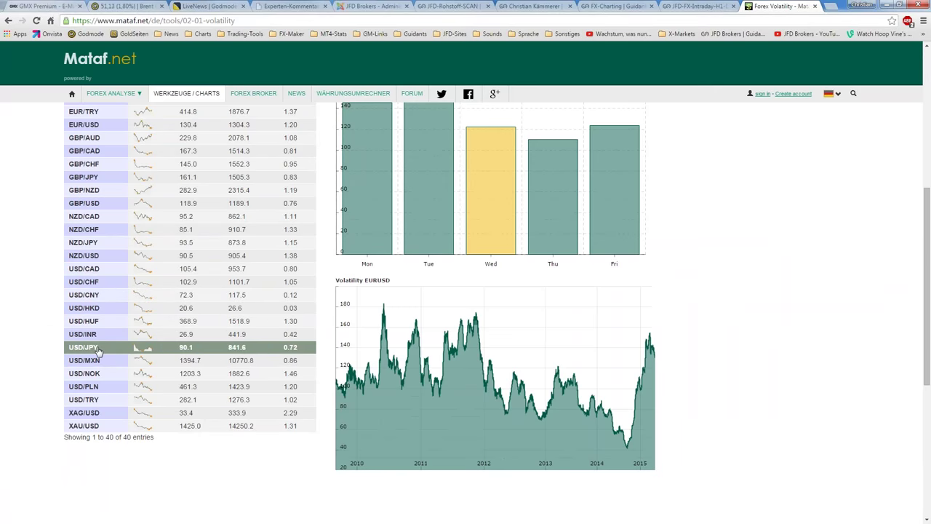
pyautogui.click(98, 350)
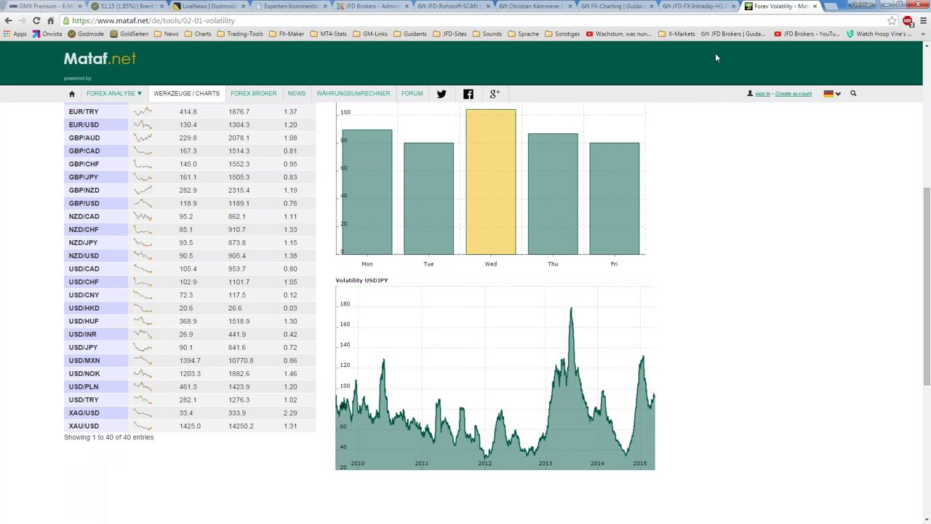
pyautogui.click(698, 6)
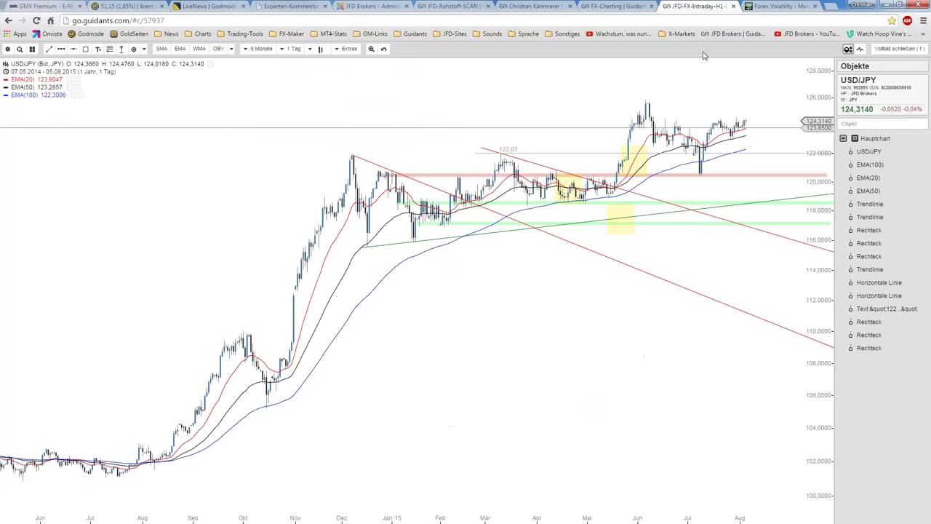
# Recentre the USD/JPY daily chart and recolour the red zone with the 'Grüne Zone' template
pyautogui.scroll(2, 648, 323)
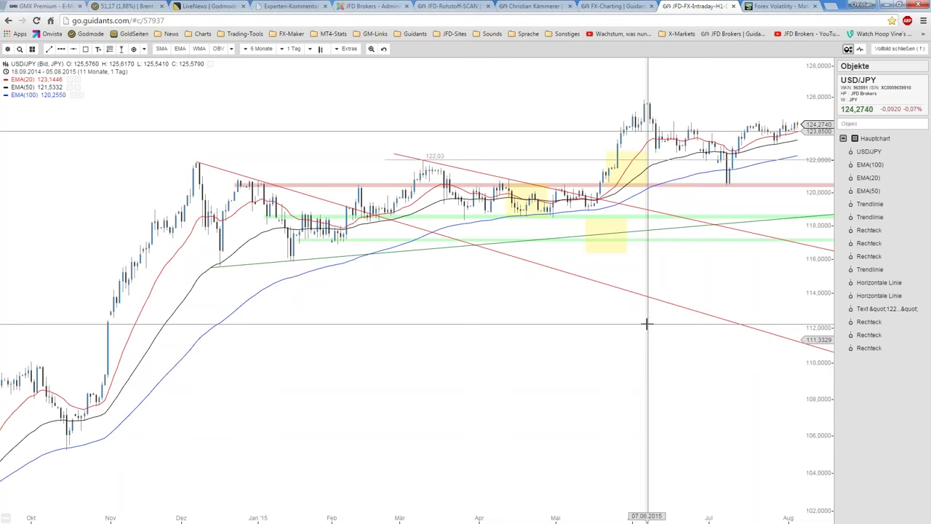
pyautogui.moveTo(648, 323); pyautogui.dragTo(558, 453)
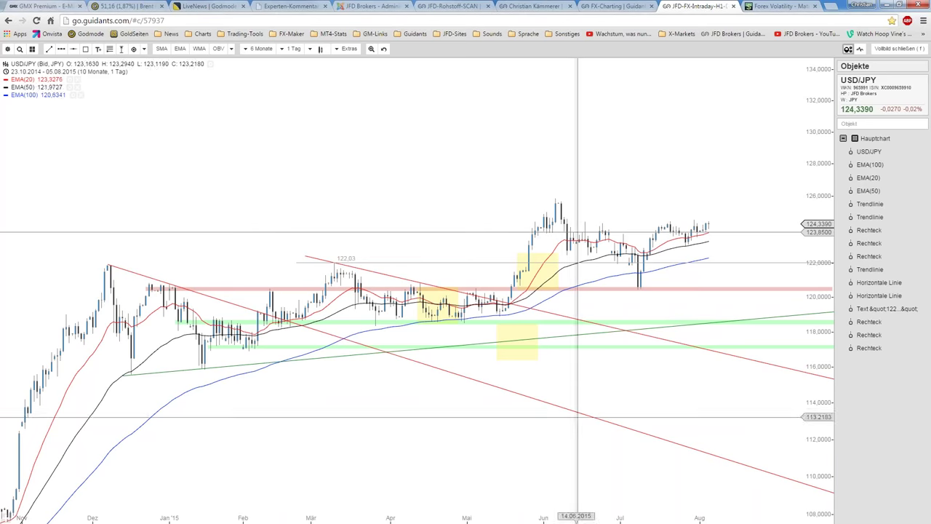
pyautogui.moveTo(804, 152); pyautogui.dragTo(803, 117)
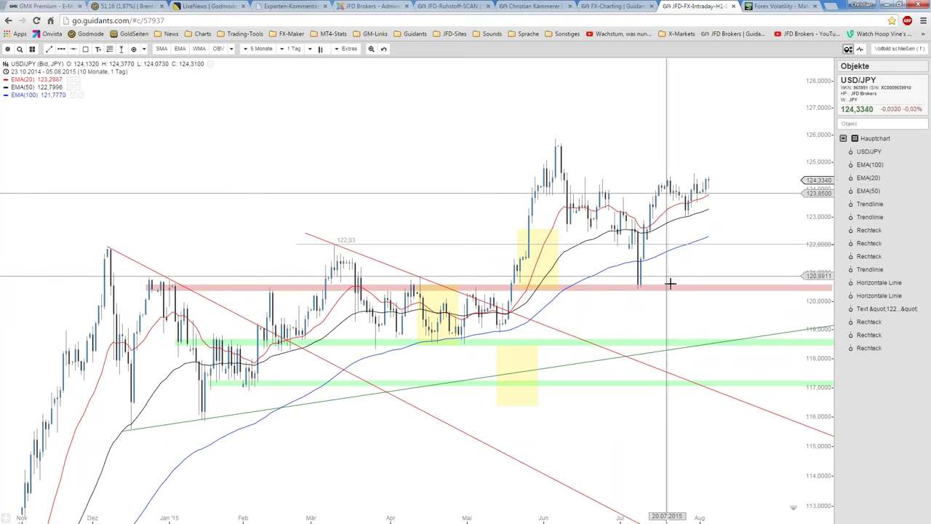
pyautogui.click(870, 256)
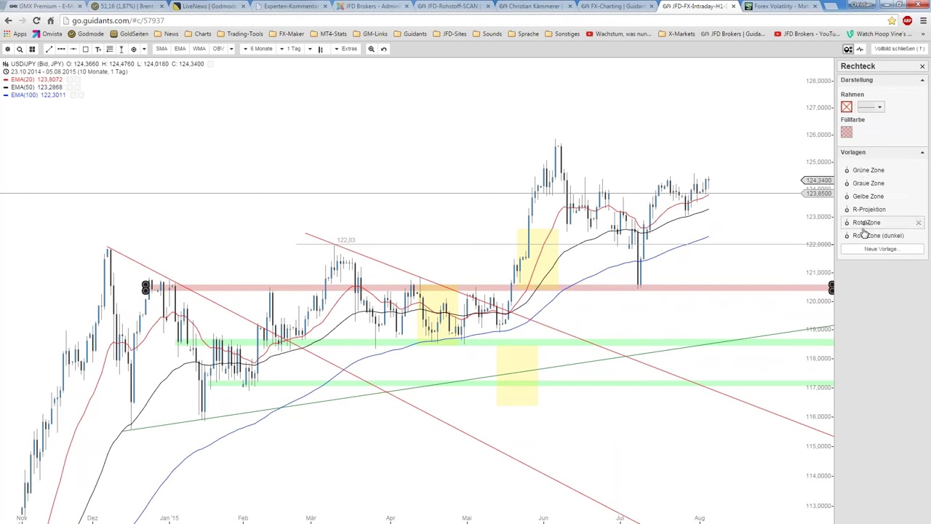
pyautogui.click(869, 170)
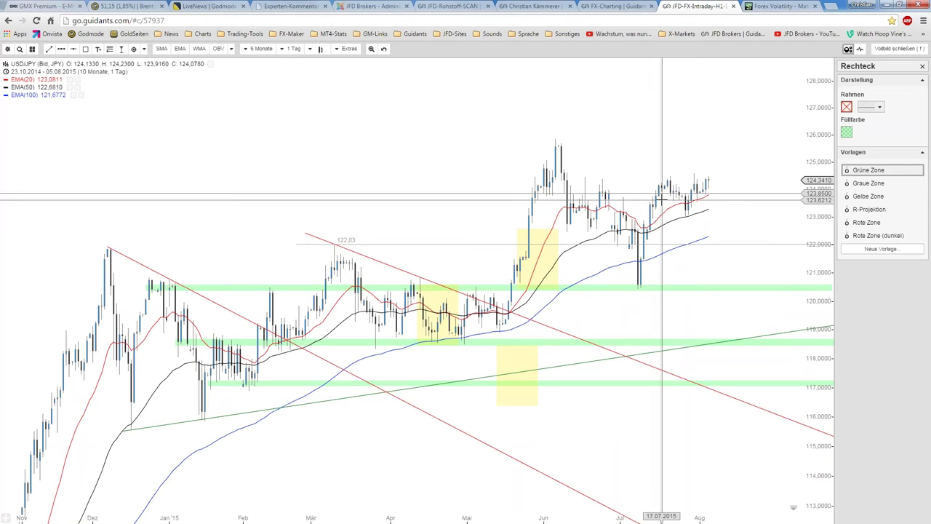
pyautogui.scroll(1, 727, 232)
# Zoom the Guidants USD/JPY chart with the mouse wheel
pyautogui.scroll(1, 726, 231)
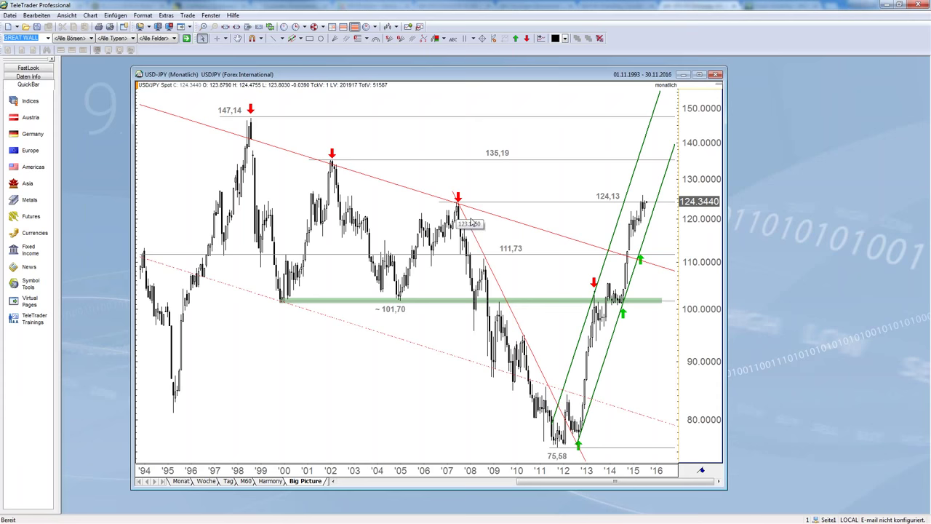
# Maximize the USD/JPY monthly chart window and adjust the zoom and price scale
pyautogui.click(700, 74)
pyautogui.scroll(2, 661, 181)
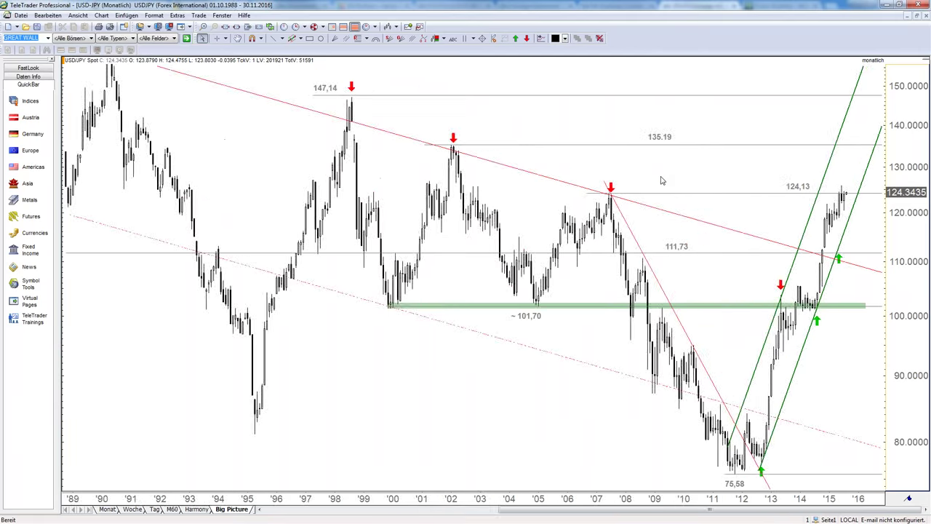
pyautogui.scroll(-2, 661, 180)
pyautogui.scroll(-2, 661, 181)
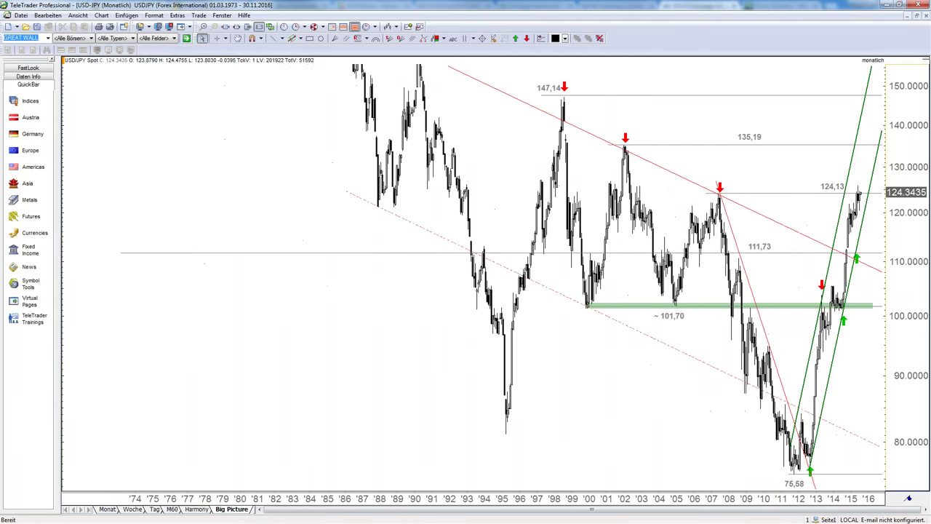
pyautogui.moveTo(906, 215); pyautogui.dragTo(891, 131)
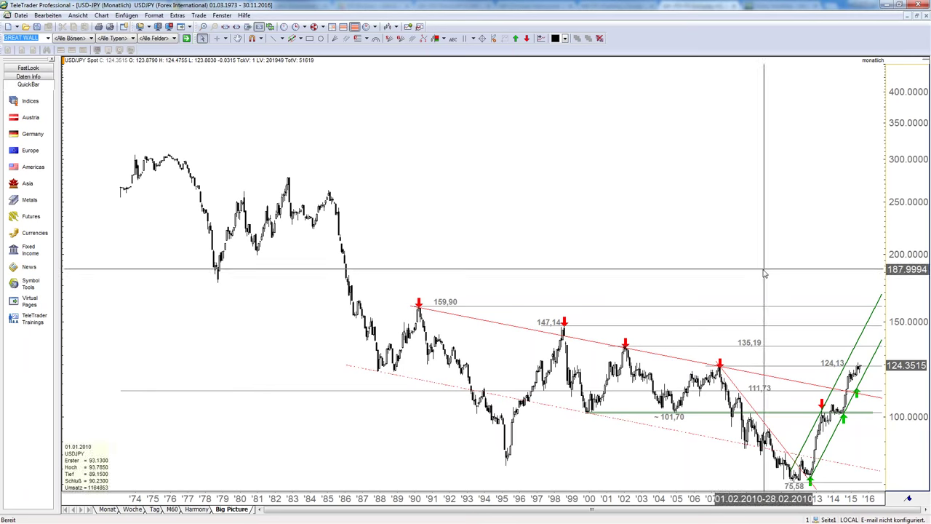
pyautogui.moveTo(912, 263)
pyautogui.mouseDown()
pyautogui.moveTo(911, 281)
pyautogui.moveTo(906, 225)
pyautogui.mouseUp()
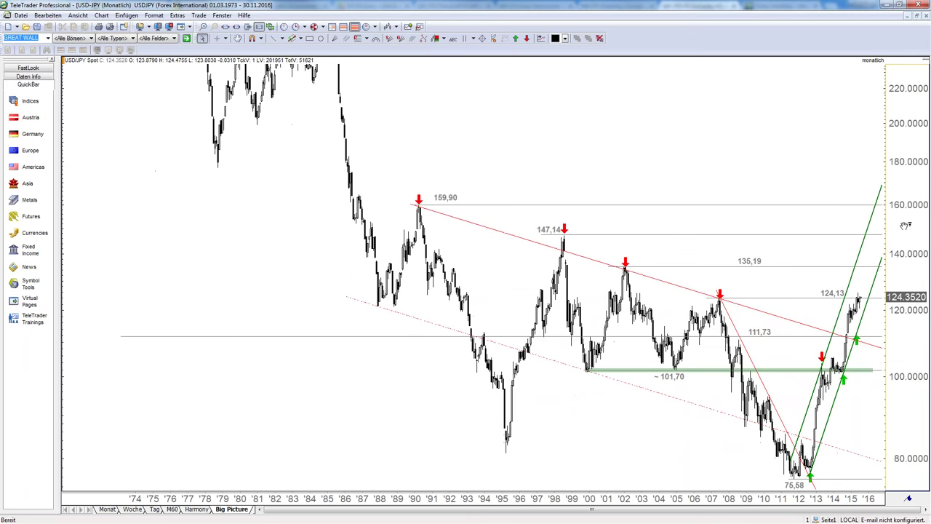
pyautogui.scroll(2, 743, 192)
pyautogui.scroll(2, 744, 192)
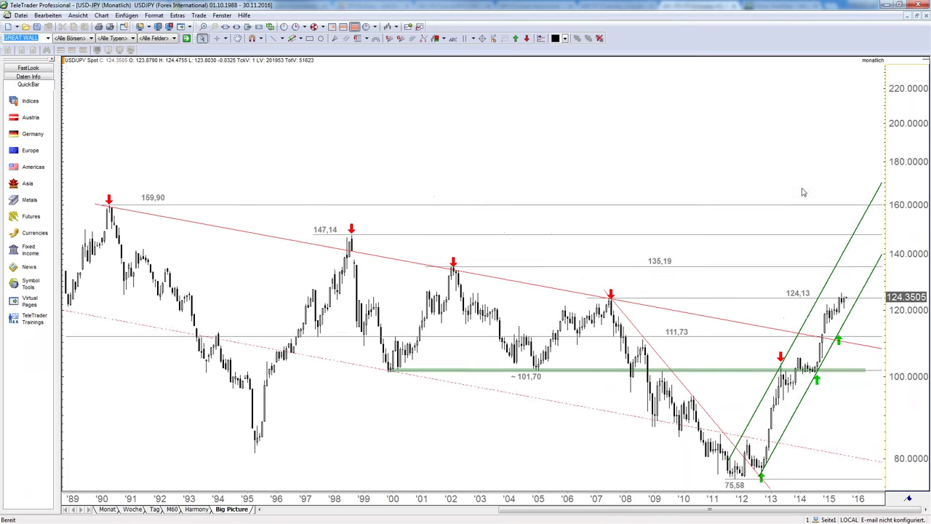
pyautogui.moveTo(915, 210); pyautogui.dragTo(911, 188)
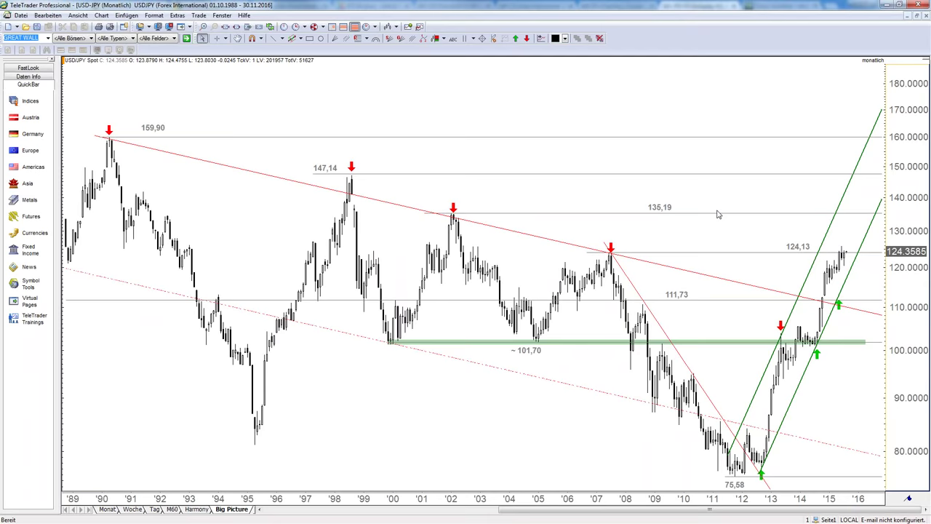
# Inspect the 147.14 line and the 1998 and mid-2007 peak candles, then pick the rectangle tool
pyautogui.click(365, 174)
pyautogui.click(352, 186)
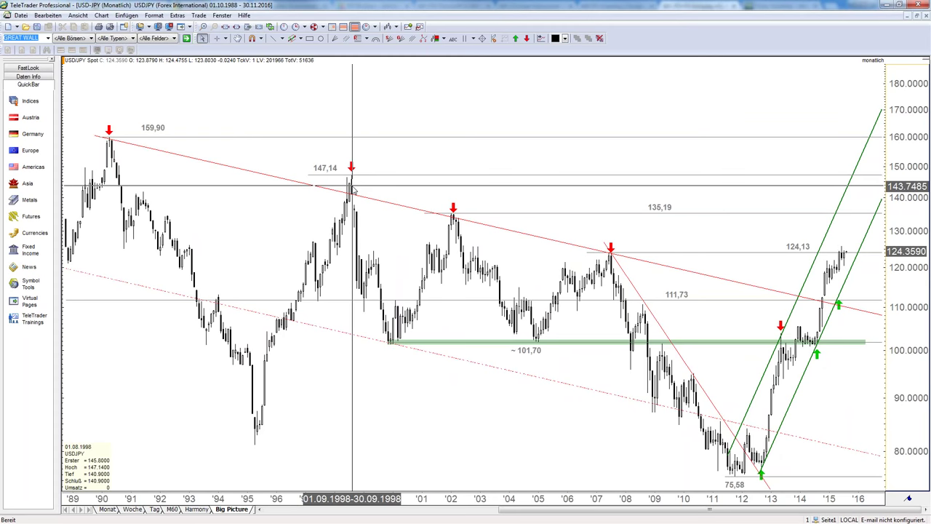
pyautogui.moveTo(353, 189); pyautogui.dragTo(353, 189)
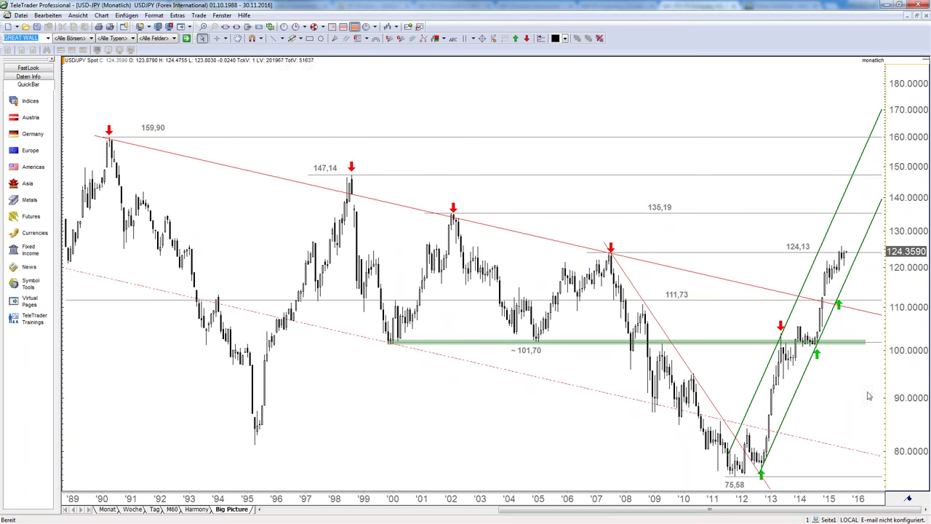
pyautogui.scroll(1, 817, 398)
pyautogui.scroll(1, 817, 398)
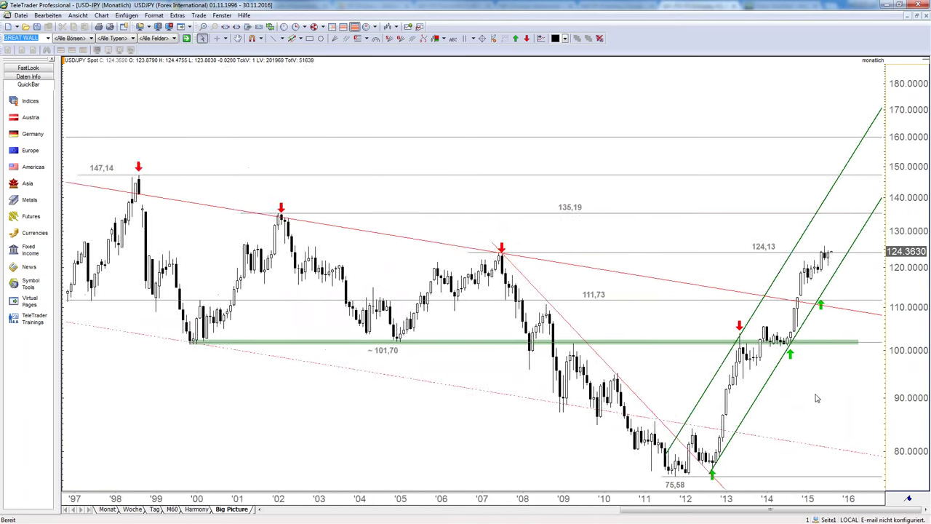
pyautogui.scroll(1, 817, 398)
pyautogui.moveTo(436, 266); pyautogui.dragTo(389, 260)
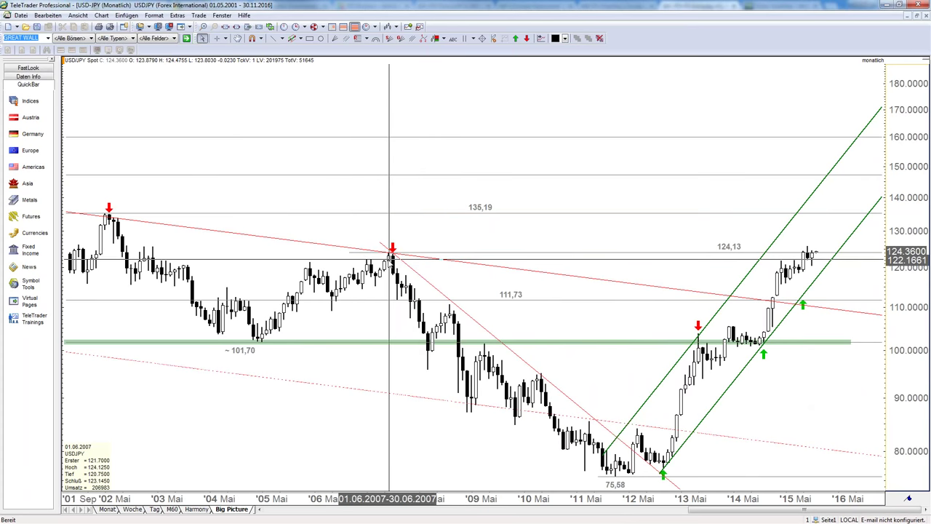
pyautogui.moveTo(390, 259); pyautogui.dragTo(390, 259)
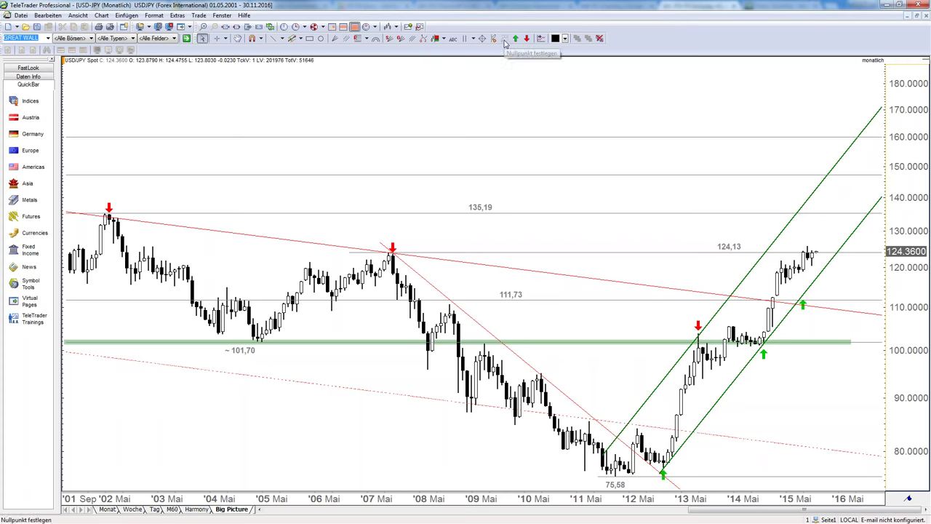
pyautogui.click(310, 38)
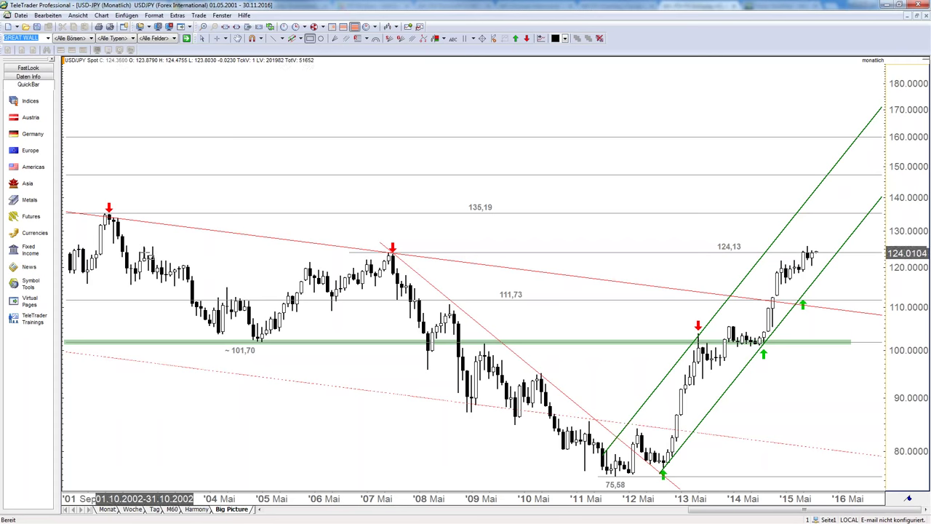
# Draw a thin red zone along the 124.13 resistance level and deselect it
pyautogui.moveTo(129, 251); pyautogui.dragTo(881, 256)
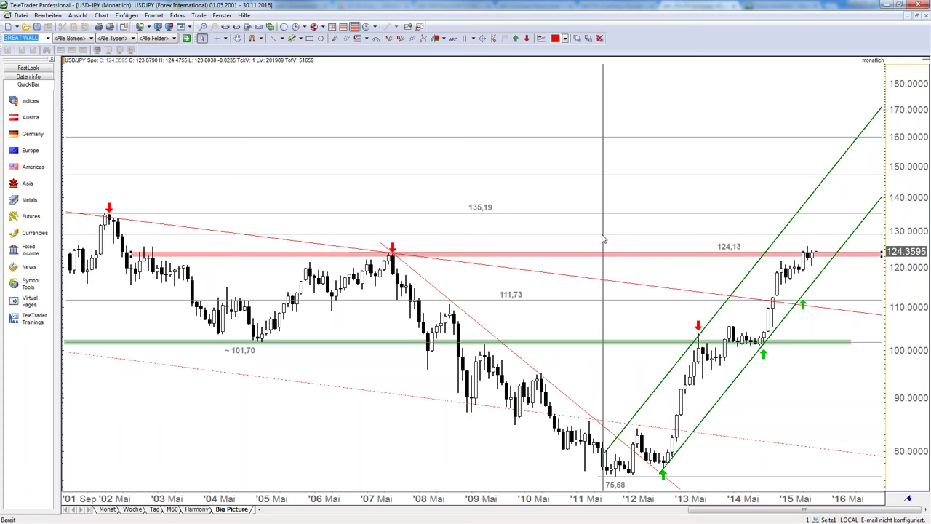
pyautogui.press('Escape')
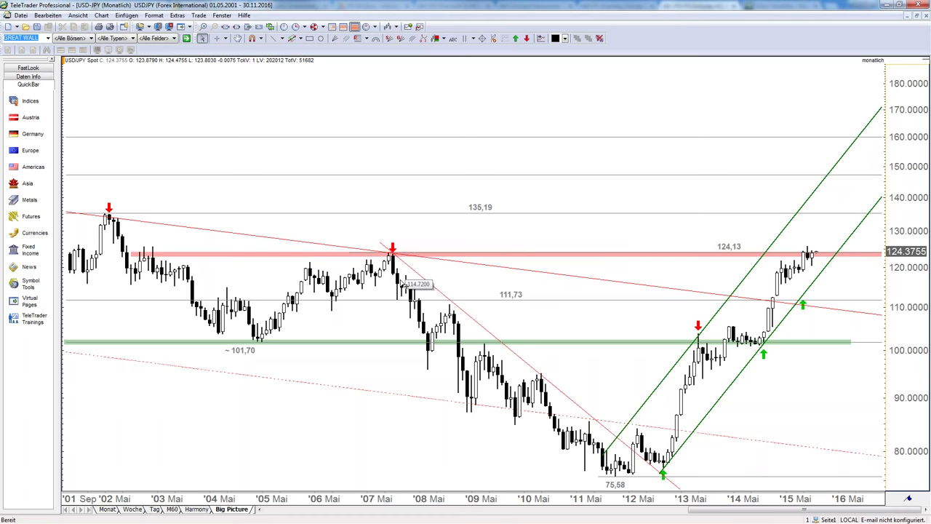
pyautogui.scroll(2, 403, 284)
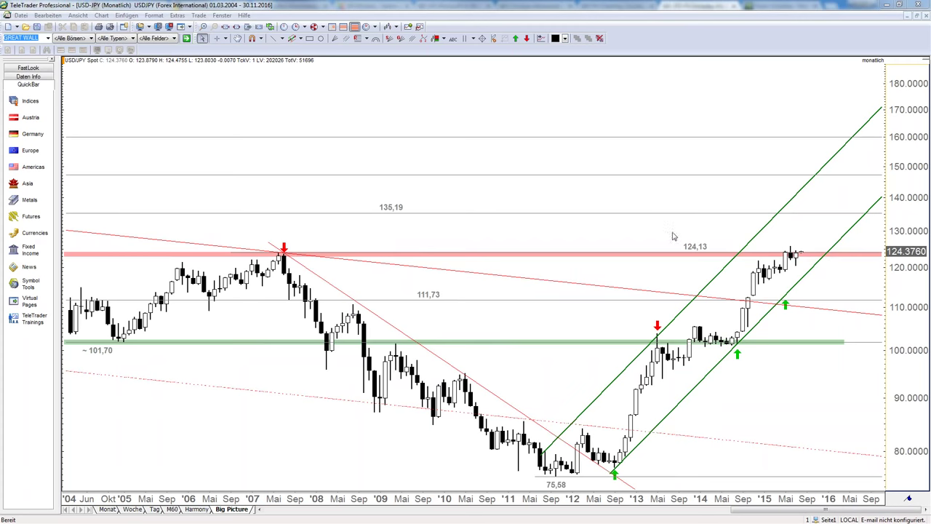
pyautogui.click(695, 246)
pyautogui.press('Escape')
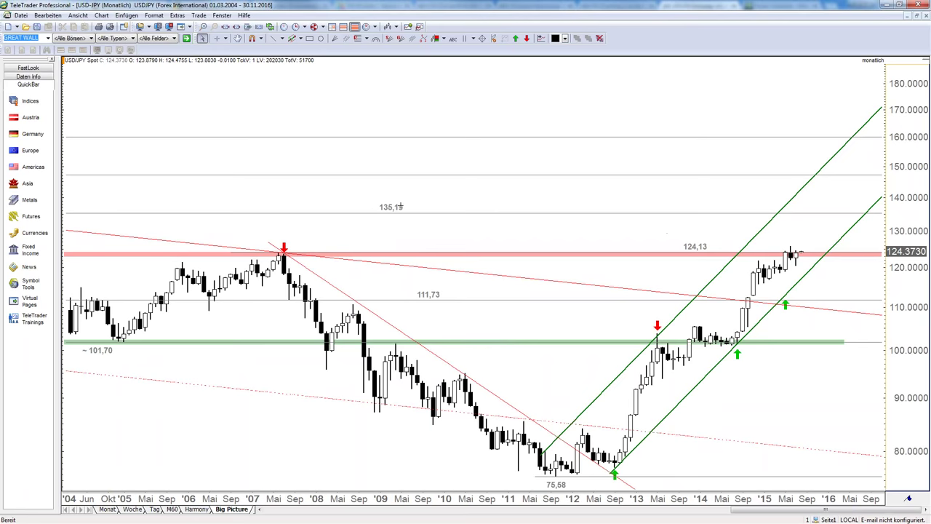
pyautogui.scroll(-2, 399, 207)
pyautogui.scroll(-3, 398, 207)
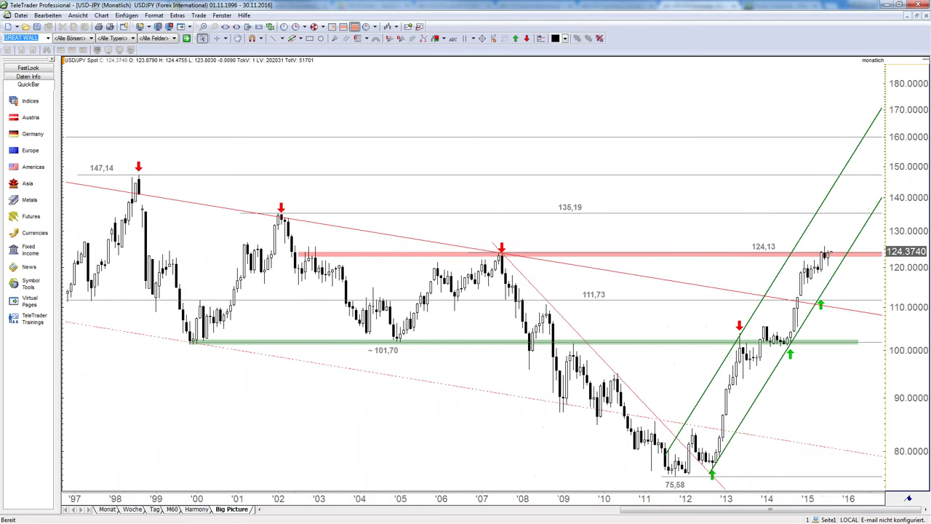
pyautogui.moveTo(274, 286); pyautogui.dragTo(282, 287)
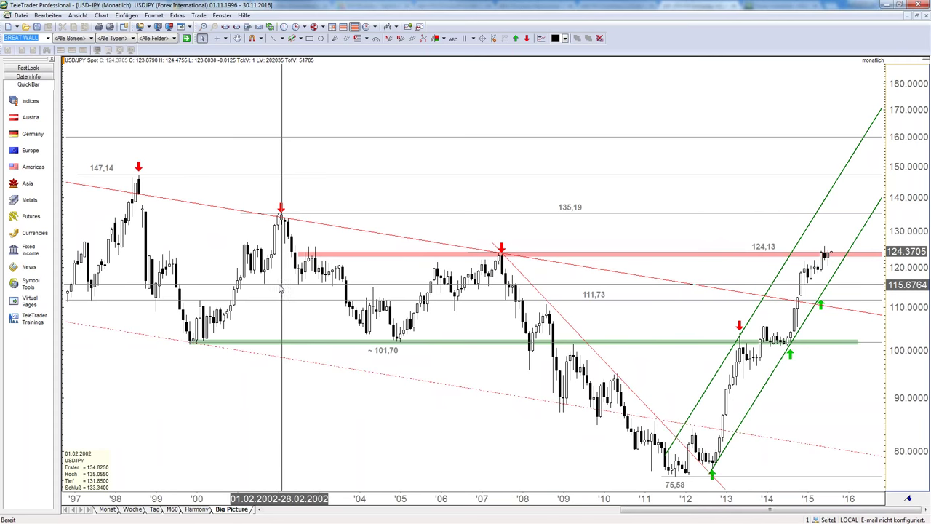
pyautogui.moveTo(281, 289); pyautogui.dragTo(280, 288)
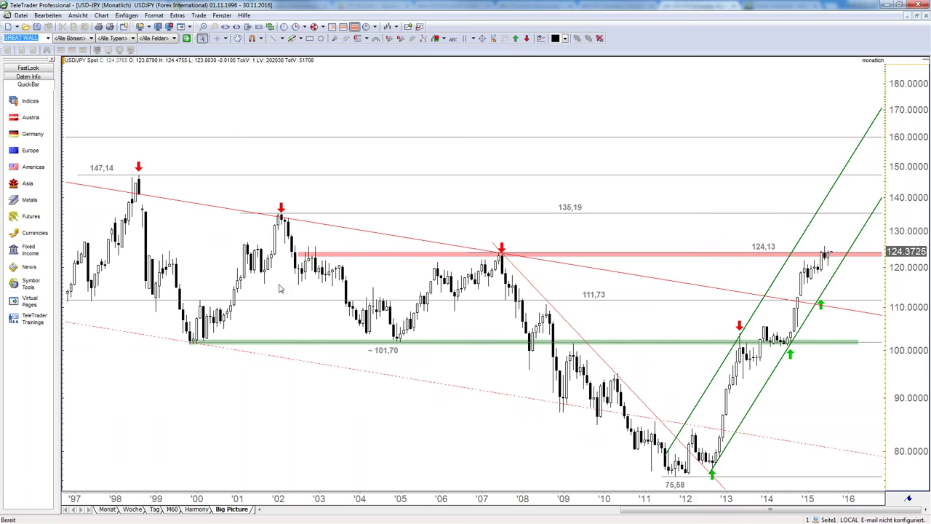
pyautogui.moveTo(260, 252)
pyautogui.moveTo(193, 256)
pyautogui.mouseDown()
pyautogui.moveTo(208, 260)
pyautogui.moveTo(196, 259)
pyautogui.mouseUp()
pyautogui.scroll(2, 195, 261)
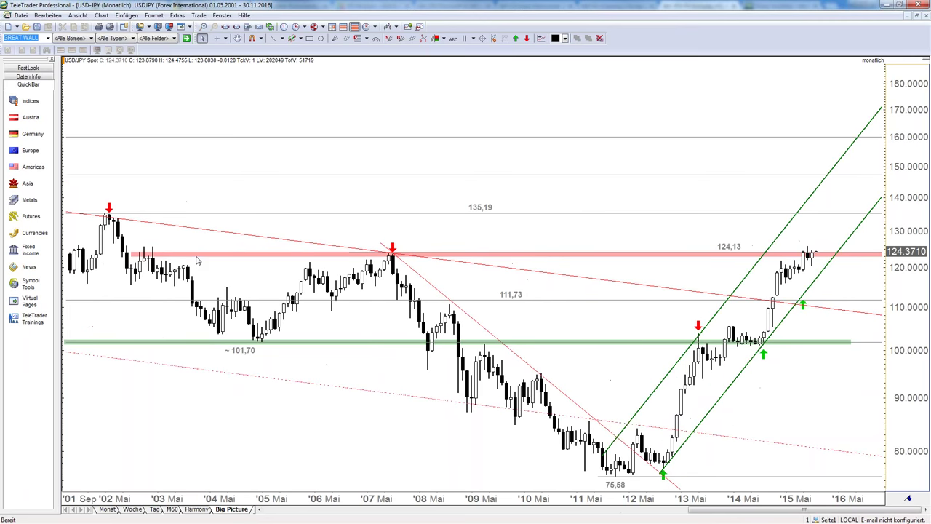
pyautogui.scroll(-2, 196, 260)
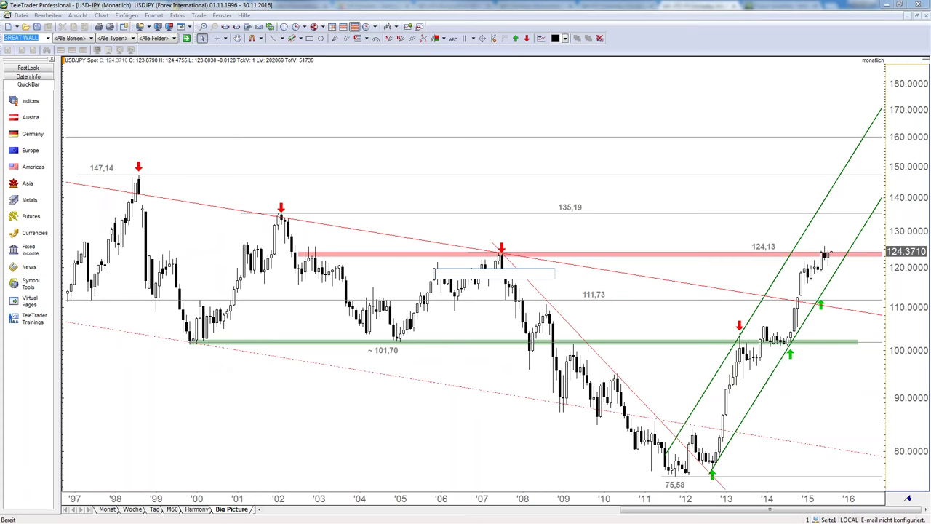
# Clear the stray letters and close the empty text box near the May 2015 candles
pyautogui.press('Escape')
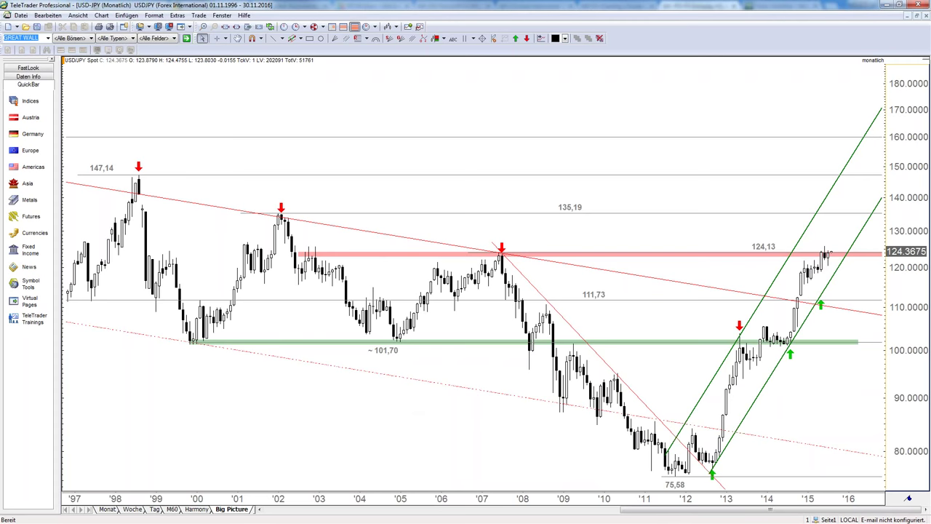
pyautogui.moveTo(822, 341); pyautogui.dragTo(699, 297)
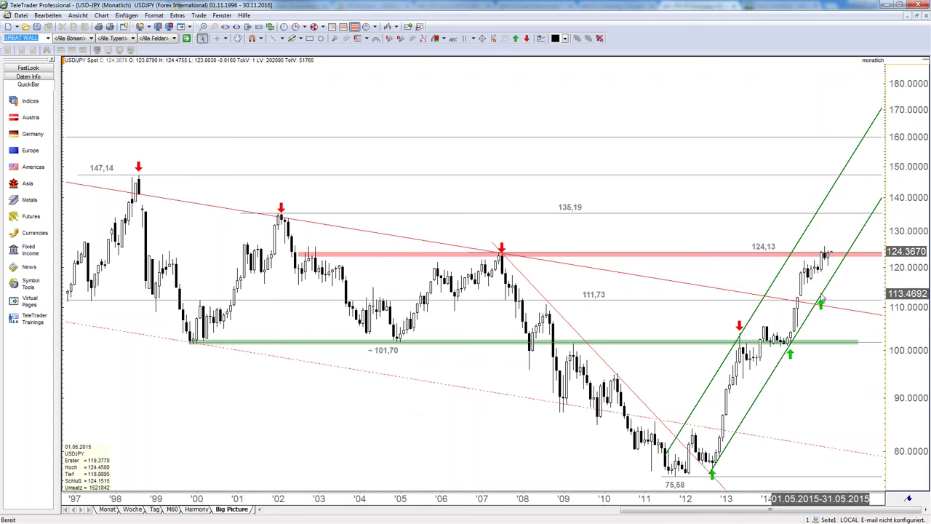
pyautogui.write('XDDDDDDDDDDDDDDDDDDDDDDDDDDD')
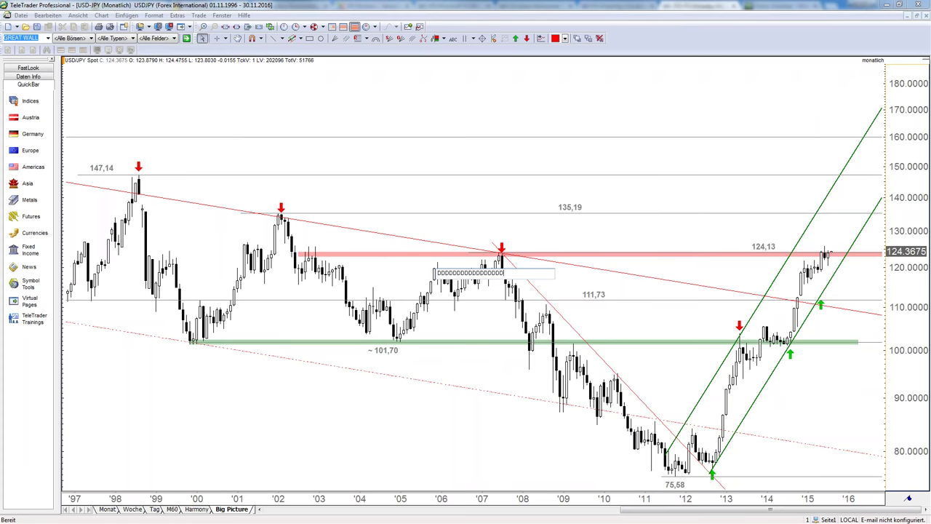
pyautogui.write('SCV')
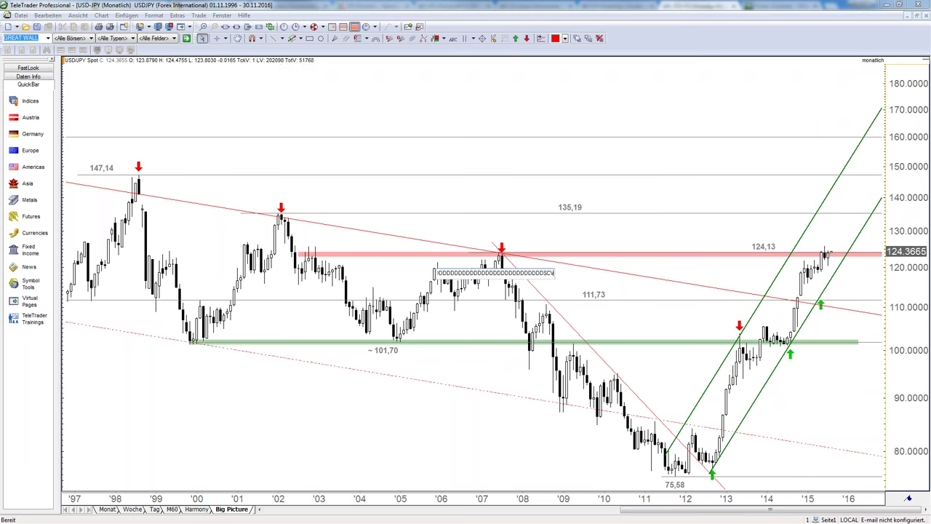
pyautogui.press('BackSpace')
pyautogui.press('BackSpace')
pyautogui.press('BackSpace')
pyautogui.press('BackSpace')
pyautogui.press('BackSpace')
pyautogui.press('BackSpace')
pyautogui.press('BackSpace')
pyautogui.press('BackSpace')
pyautogui.press('BackSpace')
pyautogui.press('BackSpace')
pyautogui.press('BackSpace')
pyautogui.press('BackSpace')
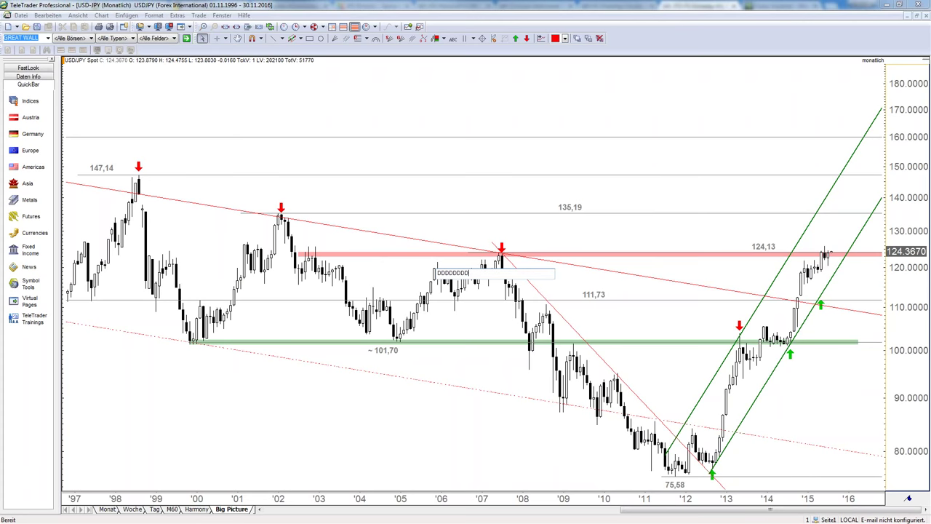
pyautogui.press('BackSpace')
pyautogui.press('BackSpace')
pyautogui.press('BackSpace')
pyautogui.click(810, 238)
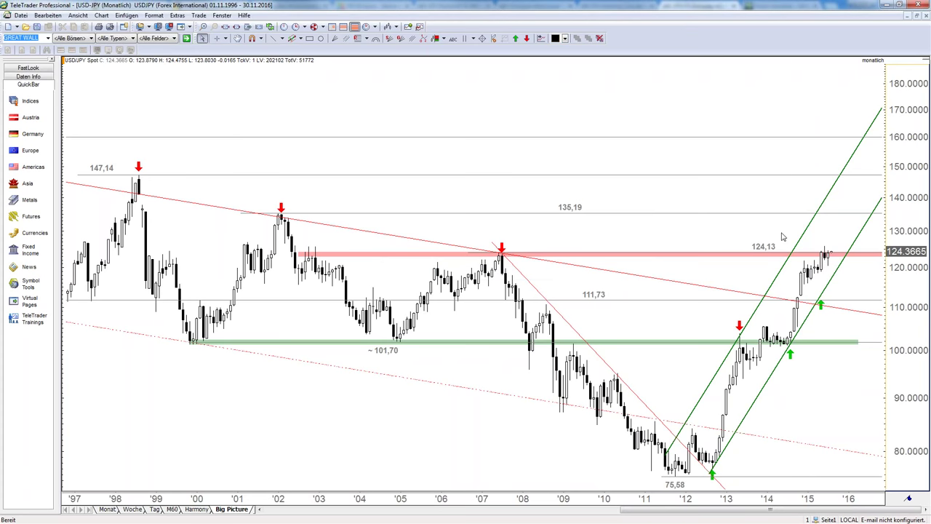
# Drag the green up-arrow beside the 2015 USD/JPY monthly candles up and to the right
pyautogui.click(822, 305)
pyautogui.moveTo(825, 305); pyautogui.dragTo(821, 298)
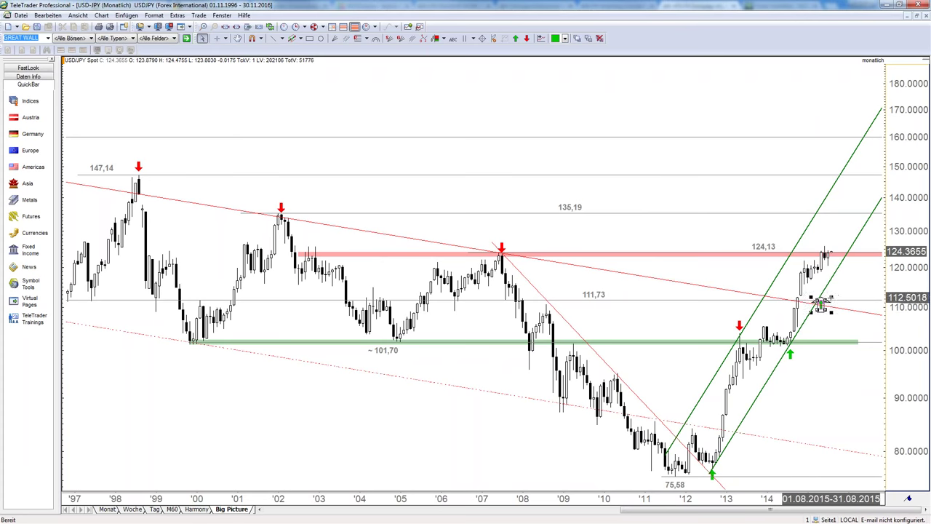
pyautogui.click(830, 309)
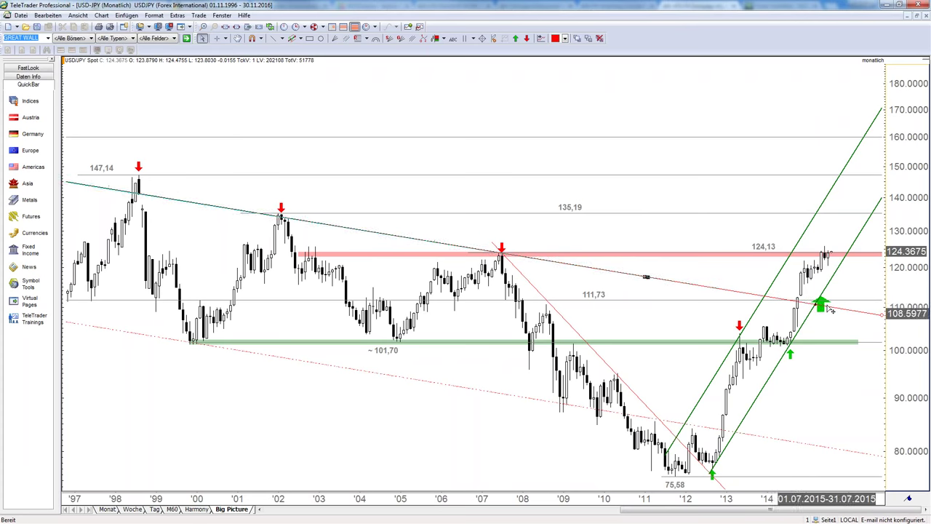
pyautogui.moveTo(822, 304); pyautogui.dragTo(839, 278)
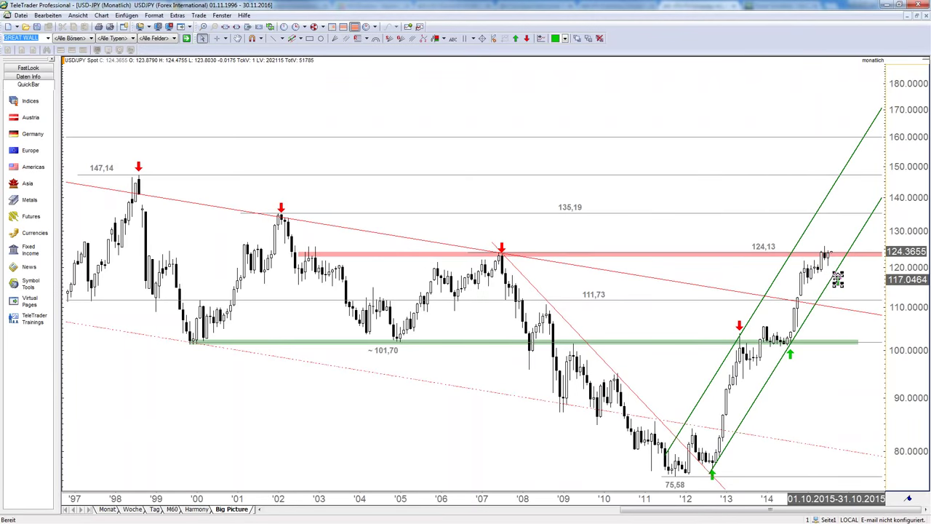
pyautogui.hotkey('alt', 'Tab')
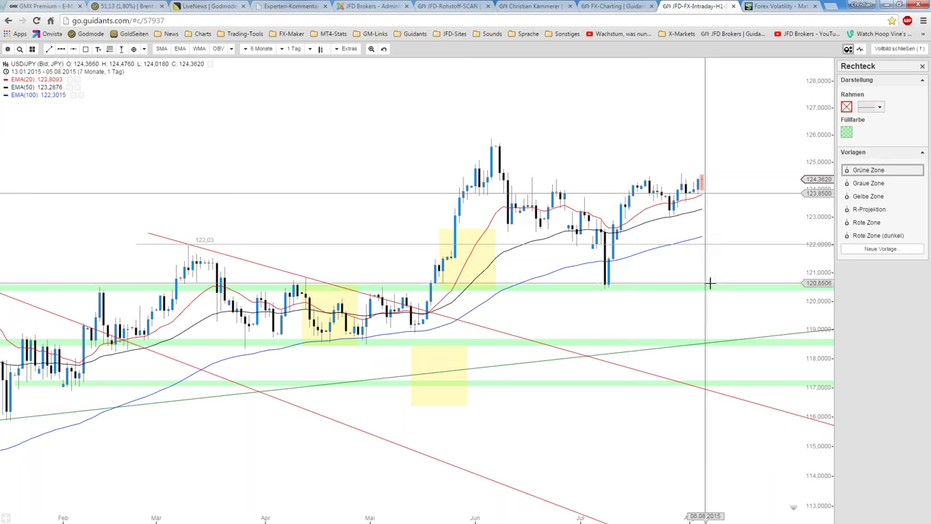
# Zoom the USD/JPY daily chart out to nine months and stretch the price scale wider
pyautogui.scroll(-2, 709, 284)
pyautogui.scroll(-1, 708, 283)
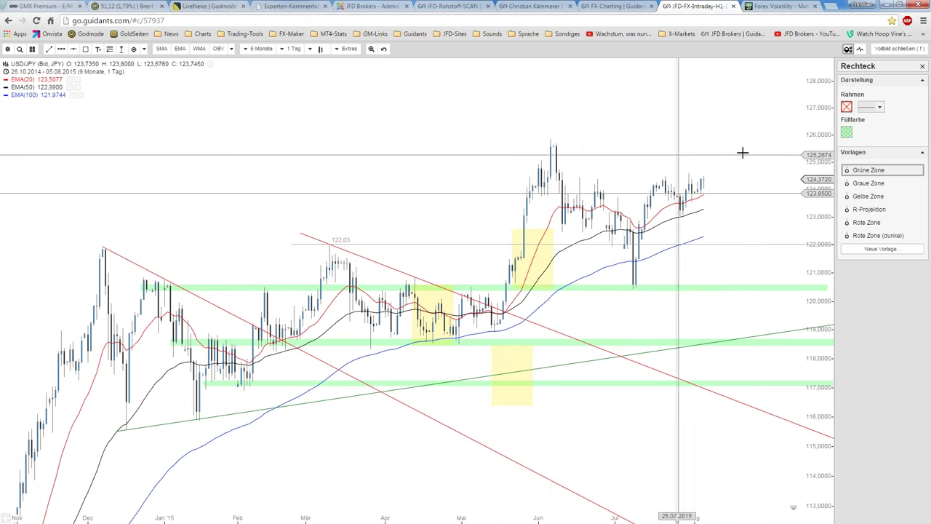
pyautogui.moveTo(814, 114)
pyautogui.mouseDown()
pyautogui.moveTo(812, 228)
pyautogui.moveTo(814, 117)
pyautogui.mouseUp()
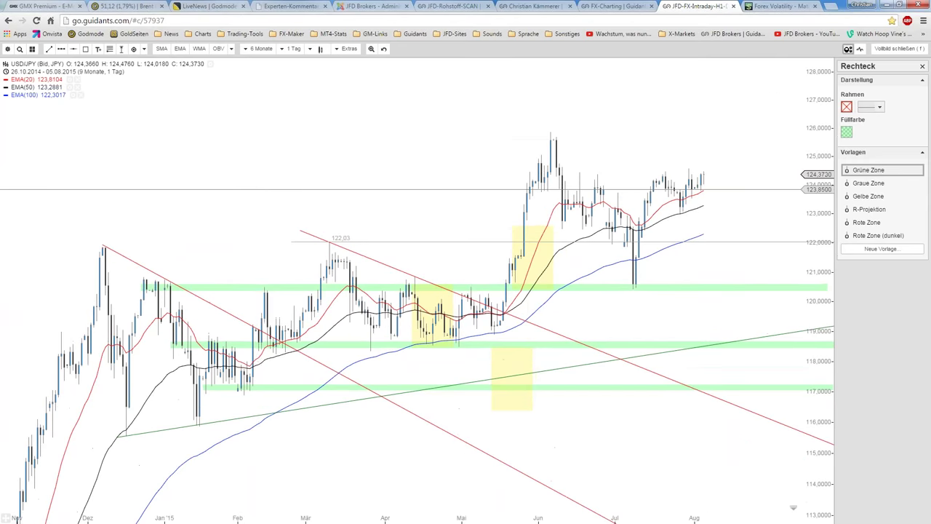
# Draw a green trend line rising from the late-April low to near 122
pyautogui.click(49, 49)
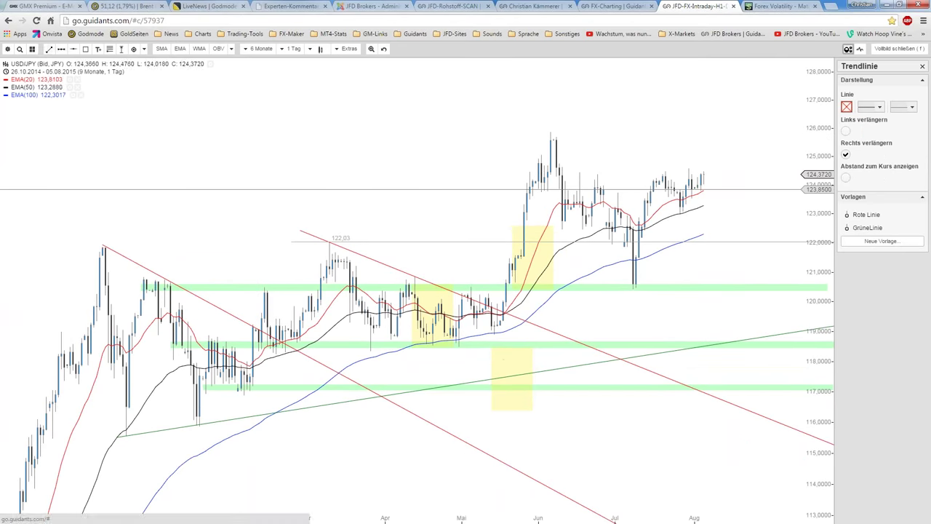
pyautogui.moveTo(455, 347); pyautogui.dragTo(644, 289)
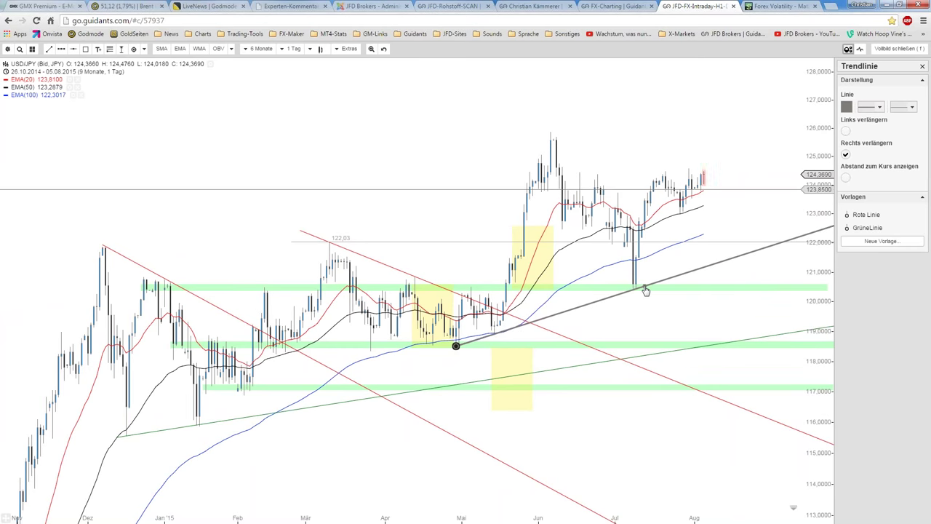
pyautogui.moveTo(644, 289); pyautogui.dragTo(790, 240)
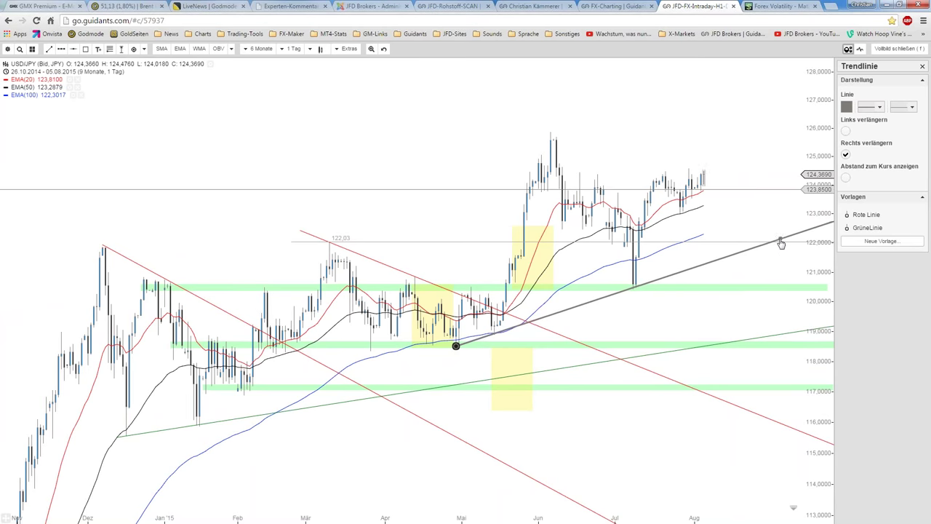
pyautogui.moveTo(789, 240); pyautogui.dragTo(781, 238)
pyautogui.click(868, 228)
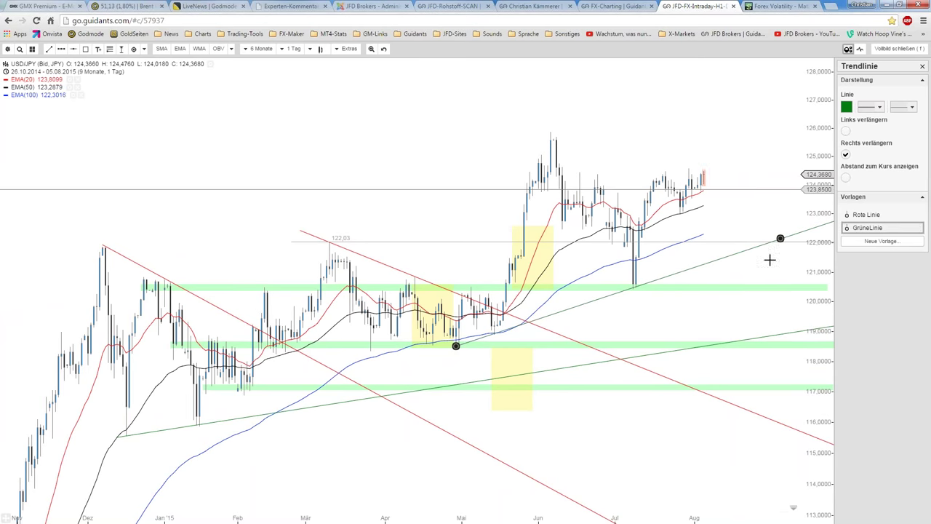
pyautogui.click(456, 344)
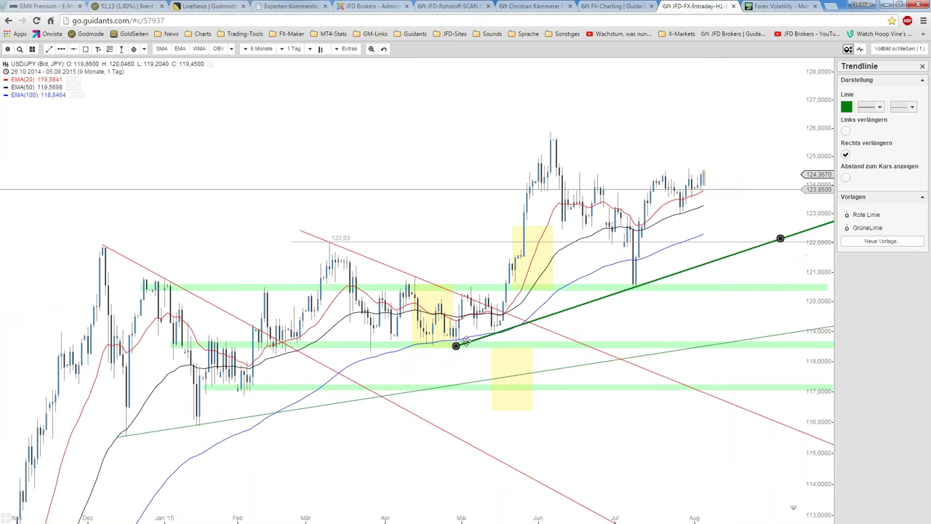
pyautogui.moveTo(447, 354); pyautogui.dragTo(445, 355)
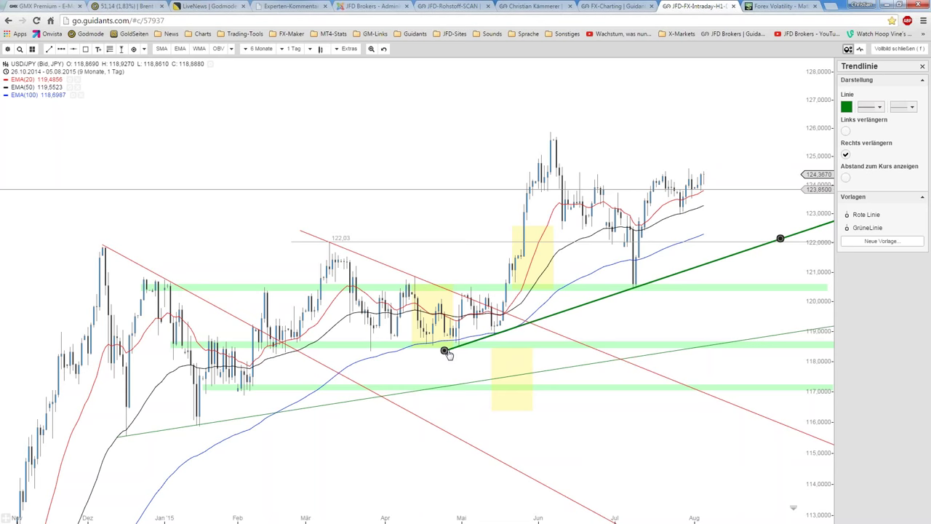
pyautogui.click(643, 358)
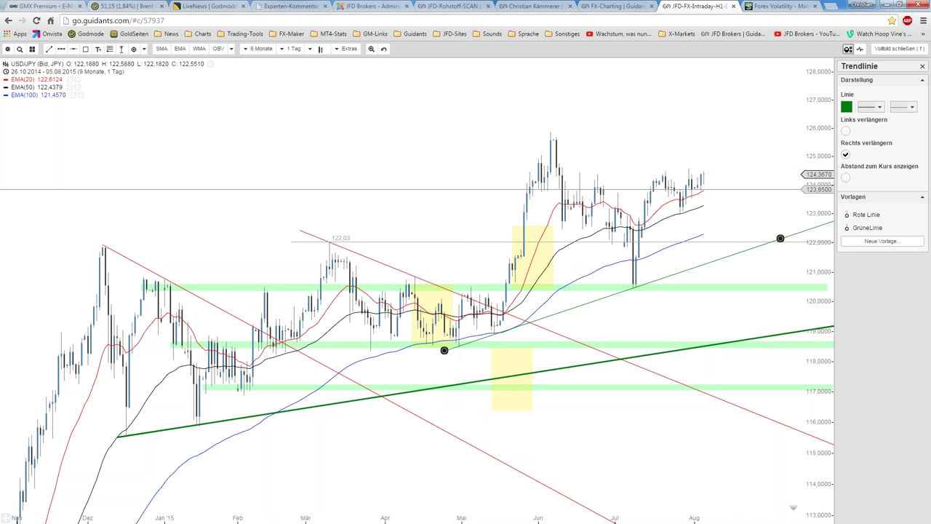
pyautogui.click(658, 266)
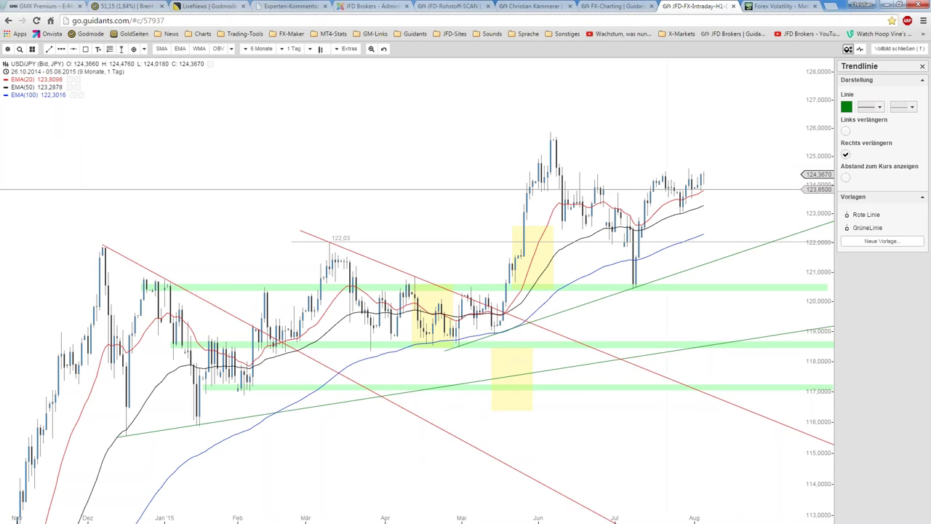
# Draw a steeper green trend line from the early-July low to the latest candles
pyautogui.click(633, 289)
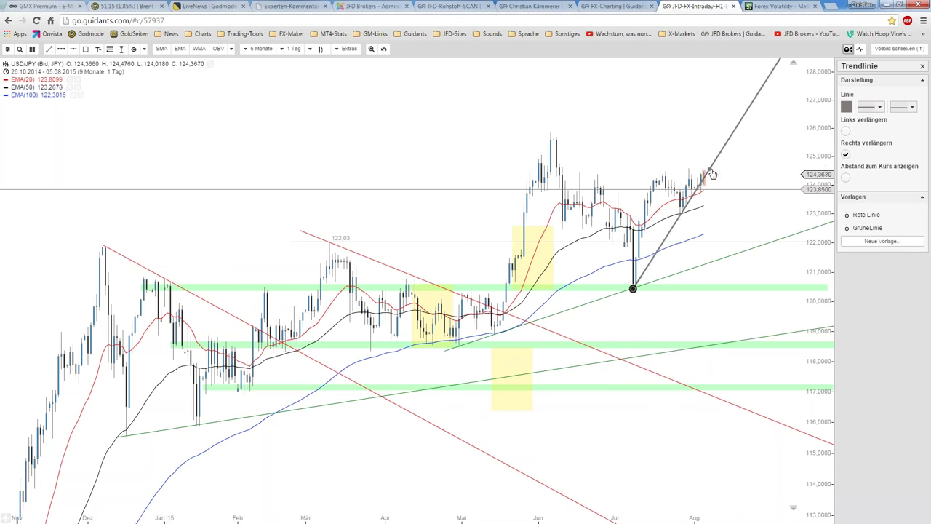
pyautogui.click(710, 170)
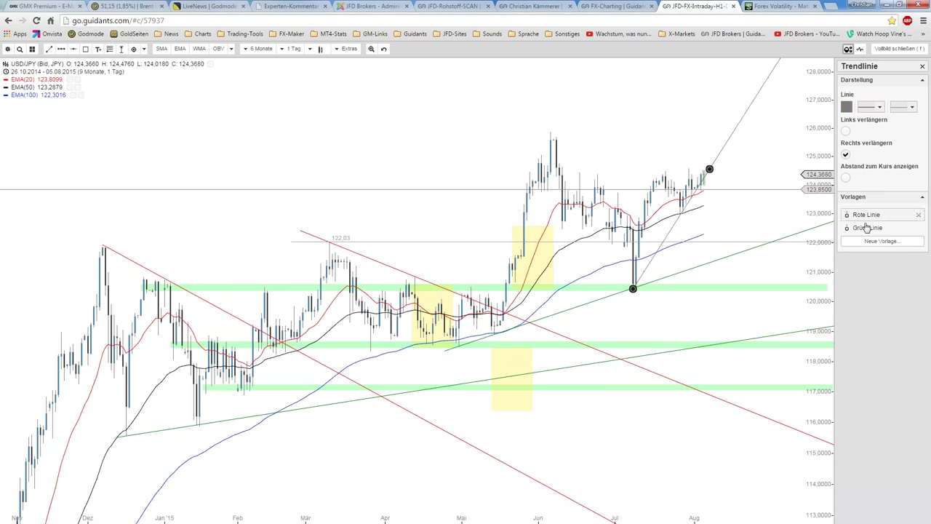
pyautogui.click(867, 227)
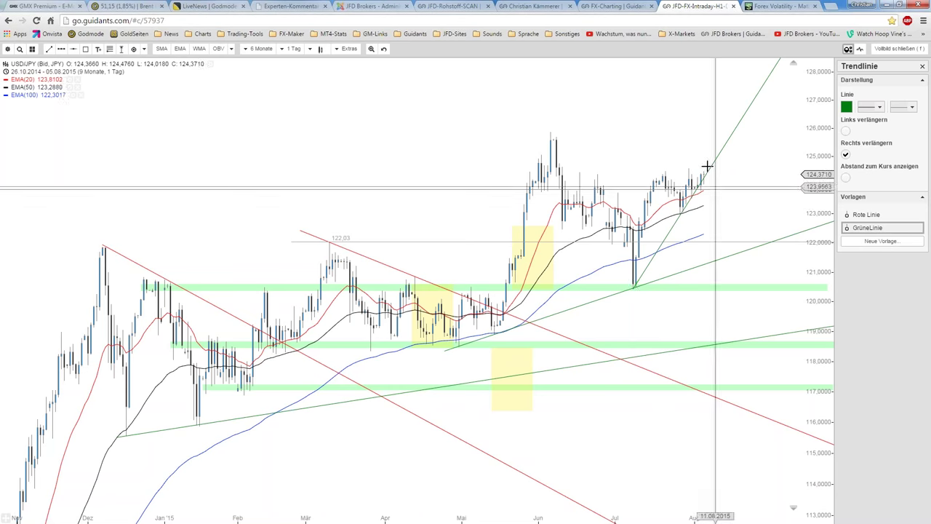
pyautogui.moveTo(709, 169); pyautogui.dragTo(717, 165)
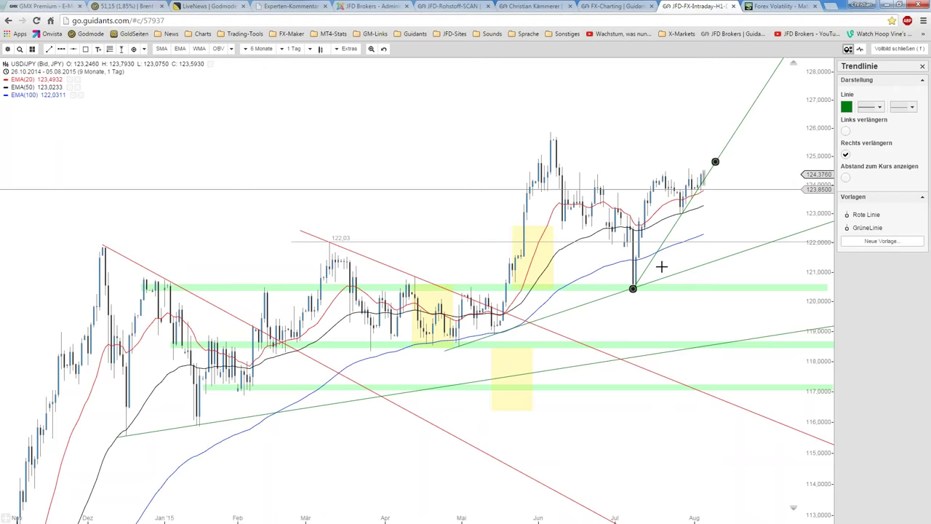
pyautogui.click(659, 267)
pyautogui.click(651, 266)
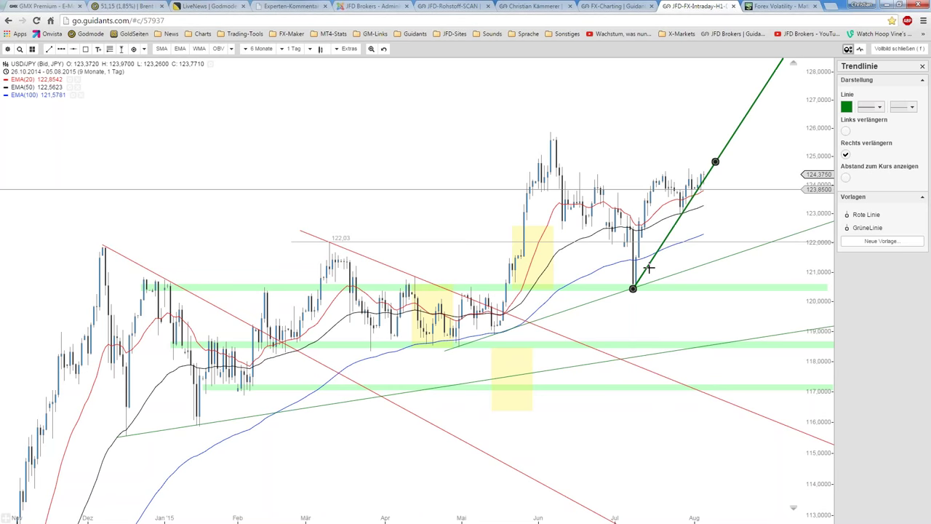
pyautogui.click(660, 267)
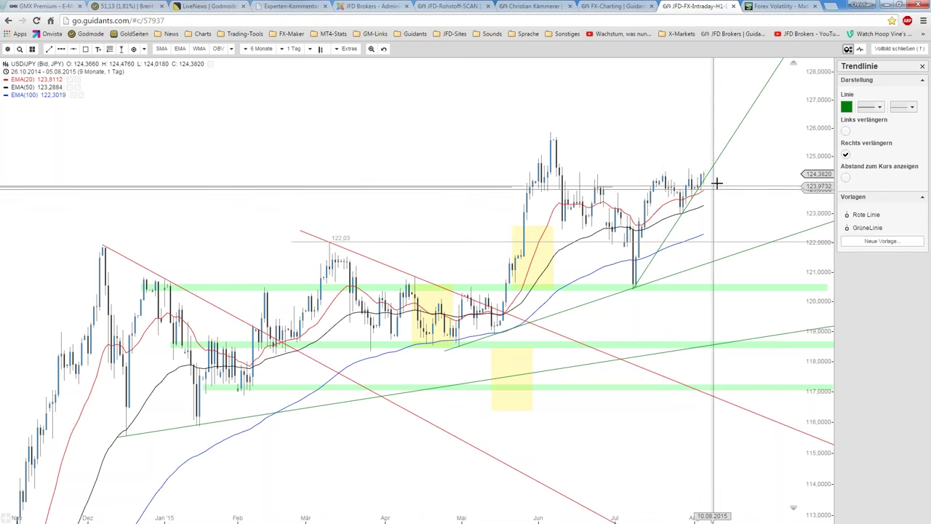
# Zoom and pan the chart so the view starts in late April
pyautogui.scroll(2, 719, 184)
pyautogui.scroll(1, 718, 184)
pyautogui.scroll(1, 718, 184)
pyautogui.scroll(2, 718, 183)
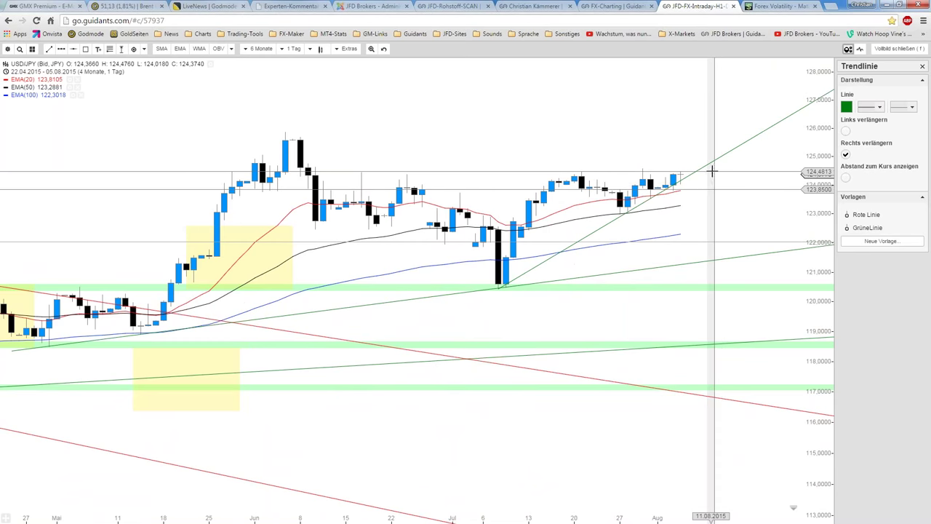
pyautogui.scroll(-1, 710, 172)
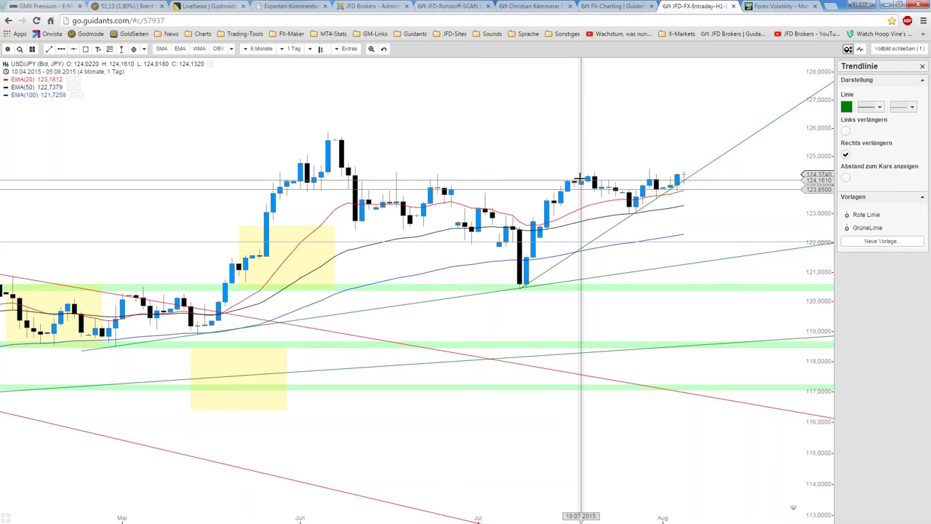
pyautogui.scroll(2, 581, 179)
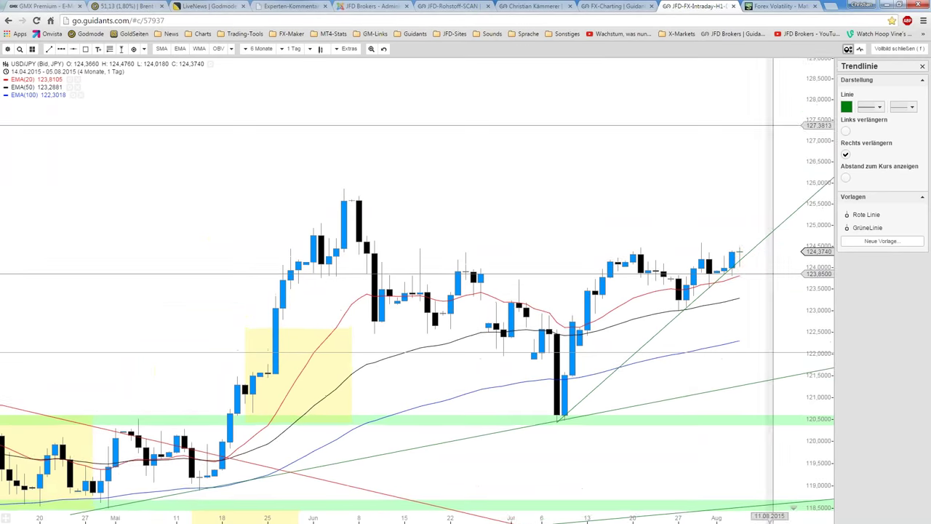
pyautogui.moveTo(720, 291); pyautogui.dragTo(645, 291)
# Draw a thin dark red zone across the recent highs near 124.4
pyautogui.press('r')
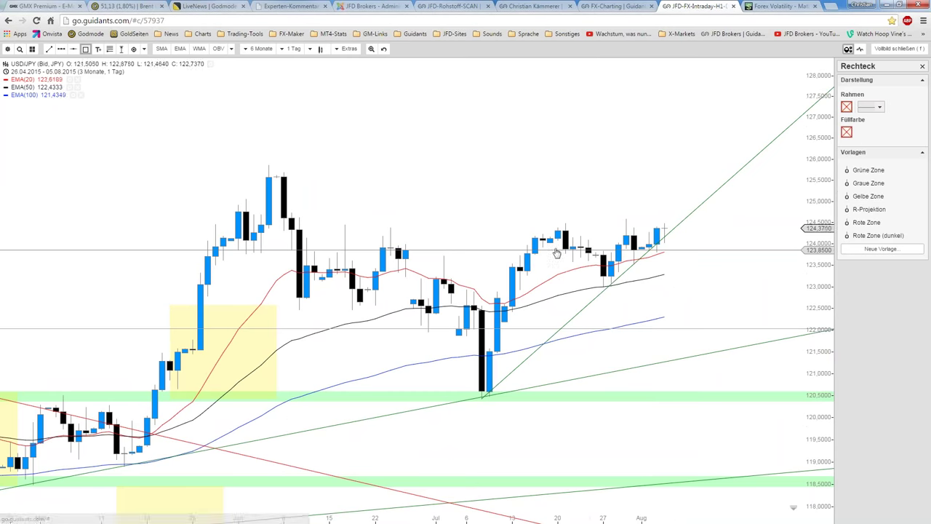
pyautogui.moveTo(557, 233); pyautogui.dragTo(818, 239)
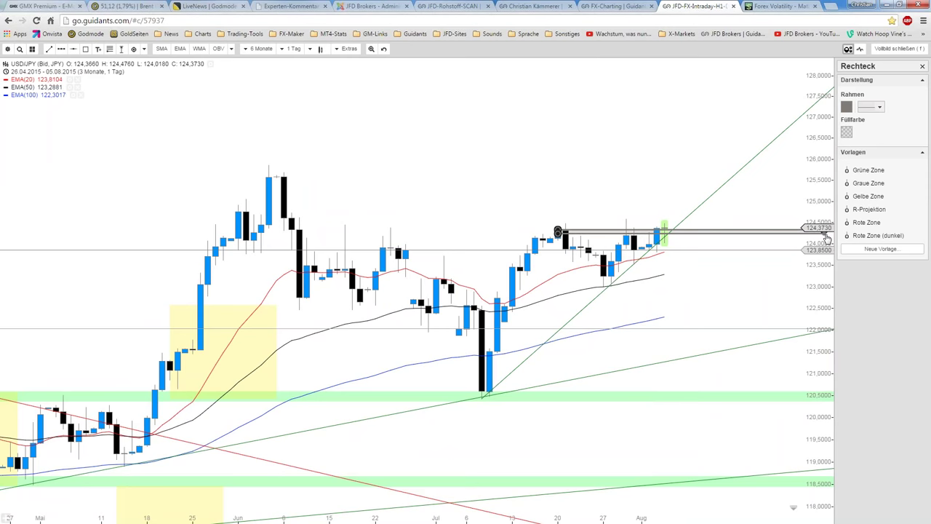
pyautogui.click(878, 235)
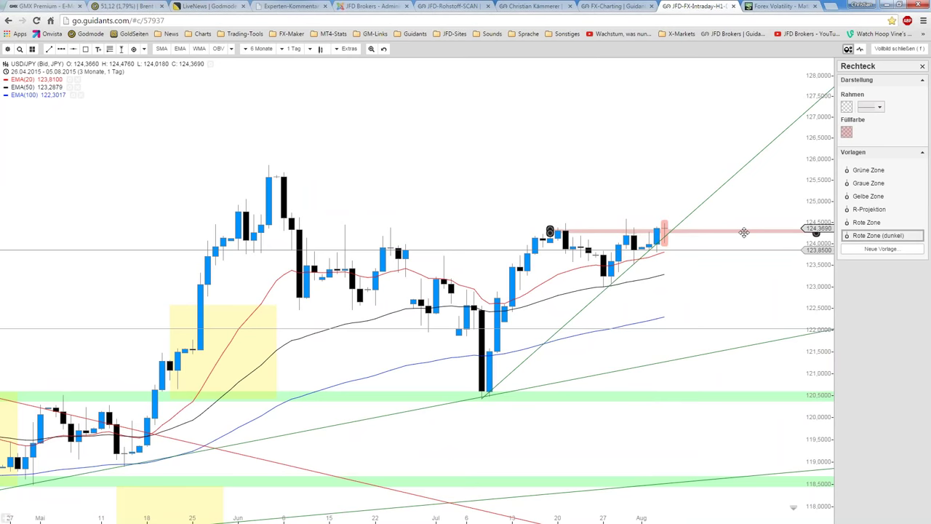
pyautogui.click(605, 195)
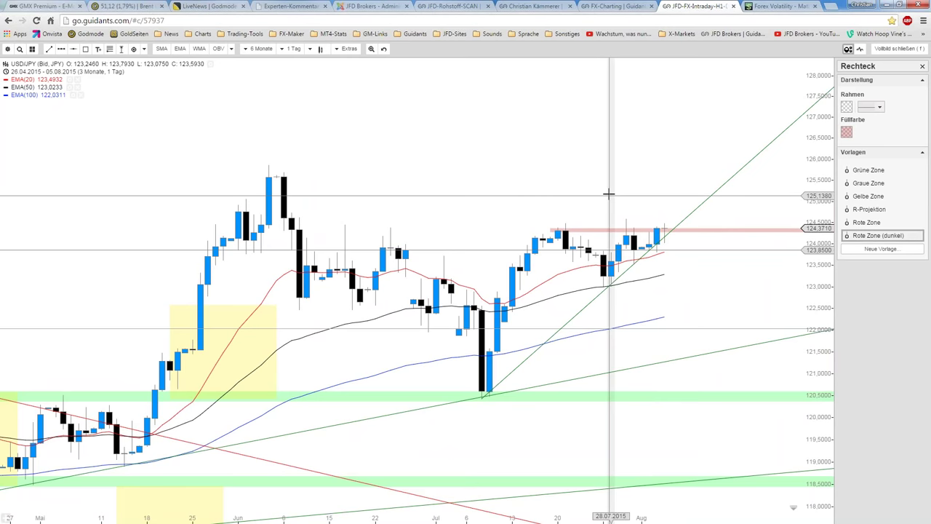
# Draw a blue projection arrow path rising from the latest candle with a small pullback
pyautogui.click(63, 49)
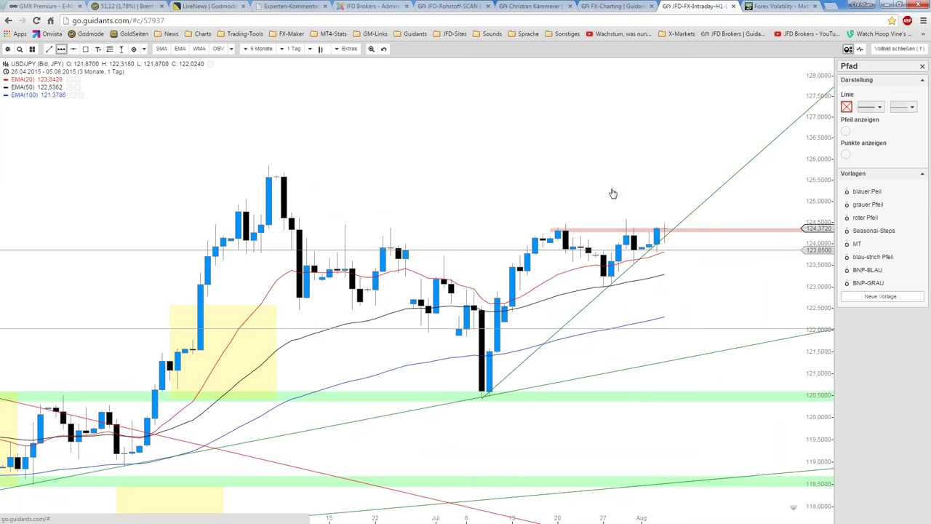
pyautogui.click(665, 220)
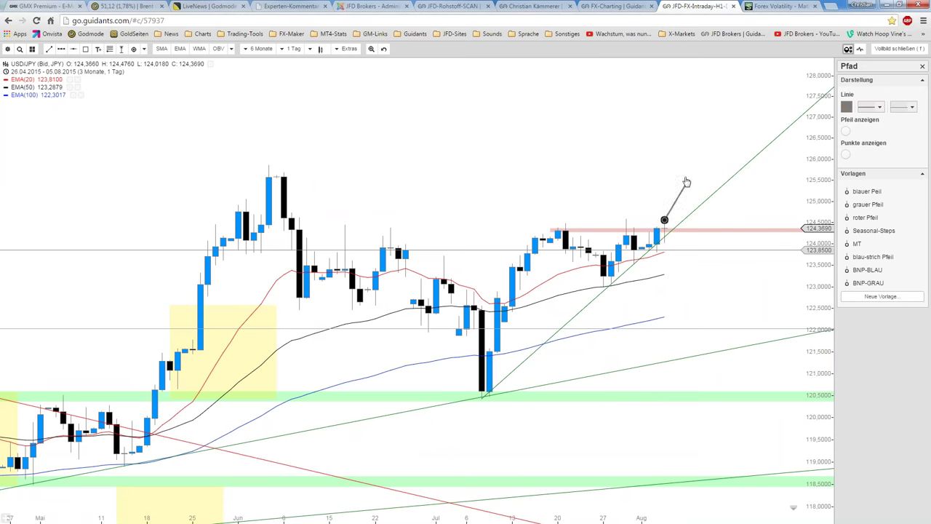
pyautogui.click(680, 166)
pyautogui.click(687, 183)
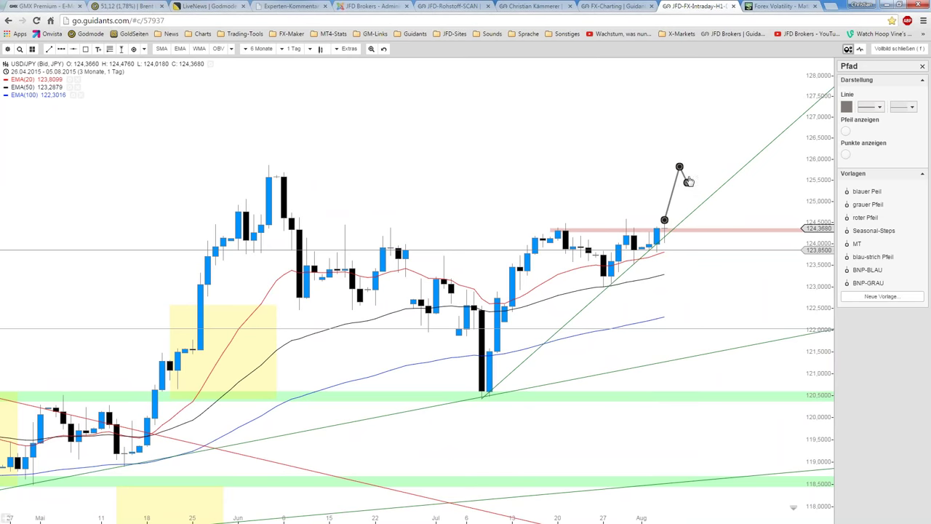
pyautogui.doubleClick(709, 111)
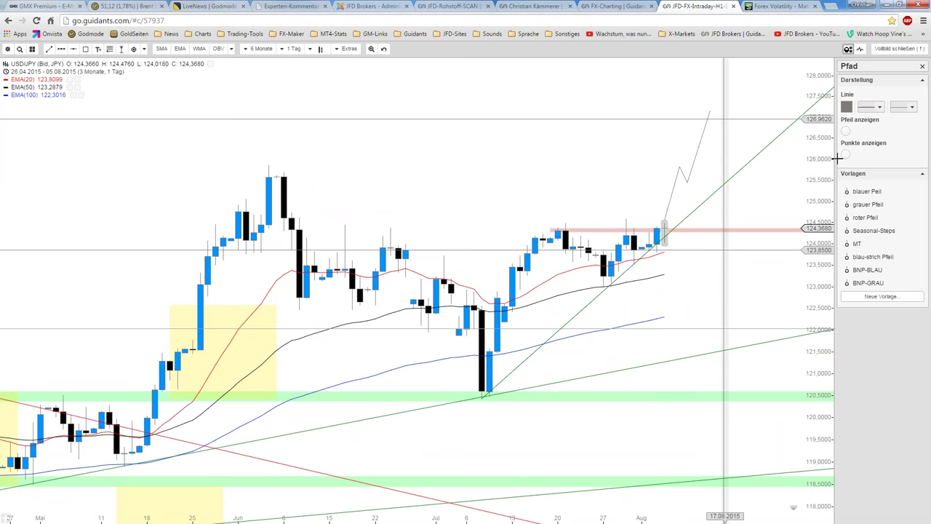
pyautogui.click(866, 191)
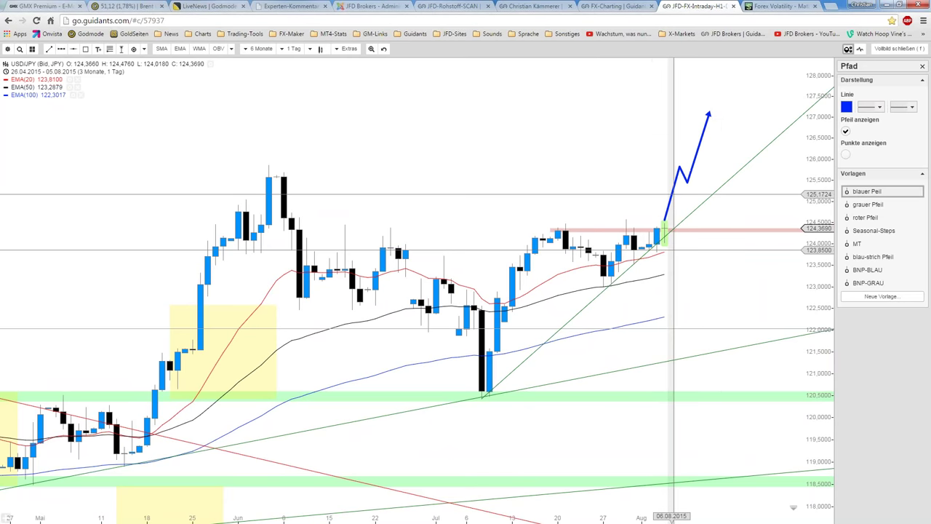
pyautogui.click(674, 194)
pyautogui.moveTo(673, 194); pyautogui.dragTo(681, 194)
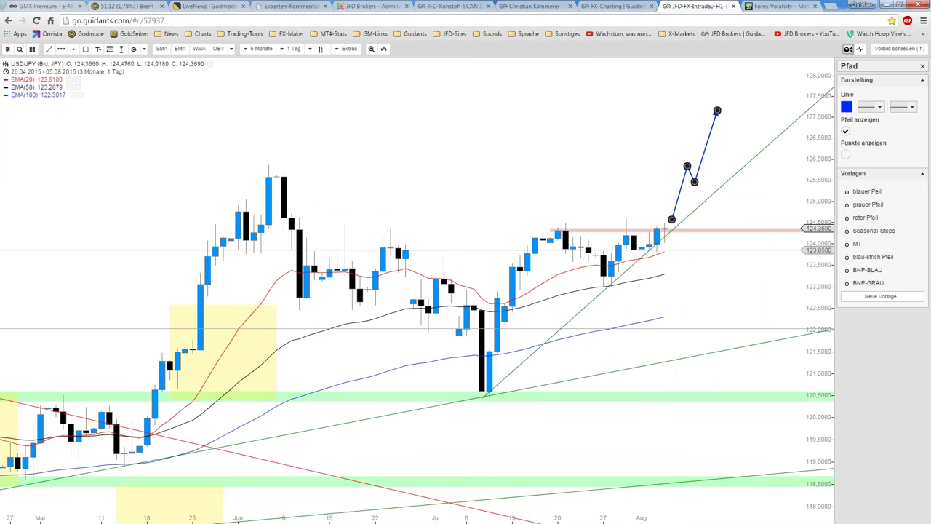
# Add a horizontal resistance line and lower it to 125.55
pyautogui.press('h')
pyautogui.click(246, 178)
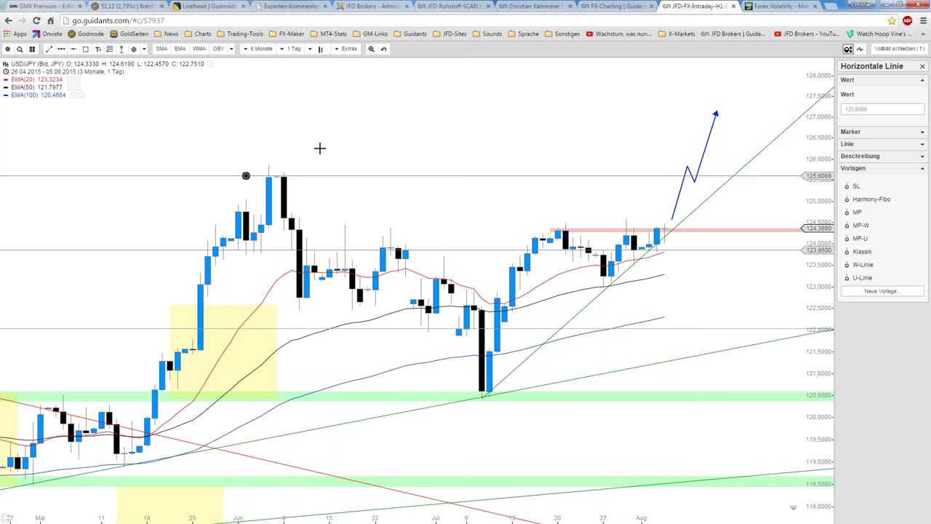
pyautogui.moveTo(246, 176); pyautogui.dragTo(254, 179)
pyautogui.write('125,55')
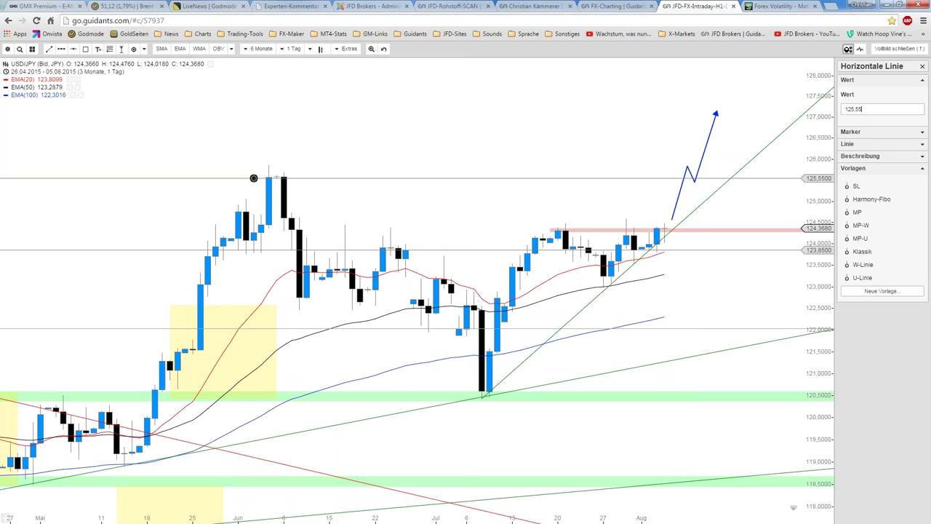
# Reshape the blue arrow with a kink and higher tip, then return to the workspace
pyautogui.click(688, 170)
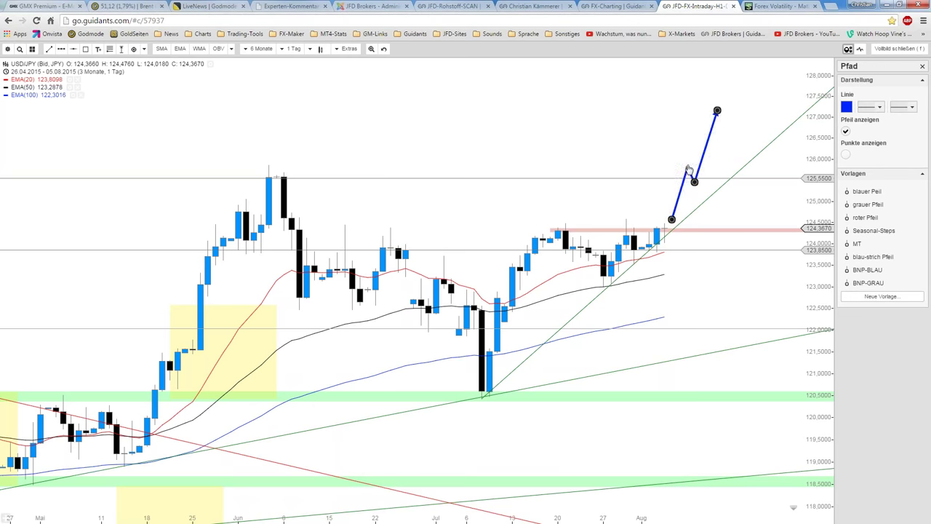
pyautogui.moveTo(688, 169); pyautogui.dragTo(687, 164)
pyautogui.moveTo(717, 111); pyautogui.dragTo(725, 100)
pyautogui.click(216, 156)
pyautogui.click(7, 49)
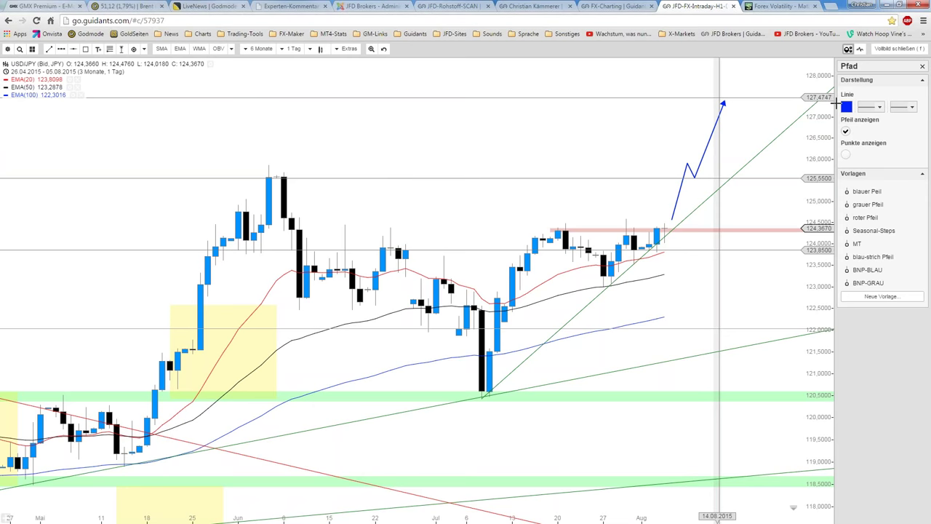
pyautogui.click(881, 48)
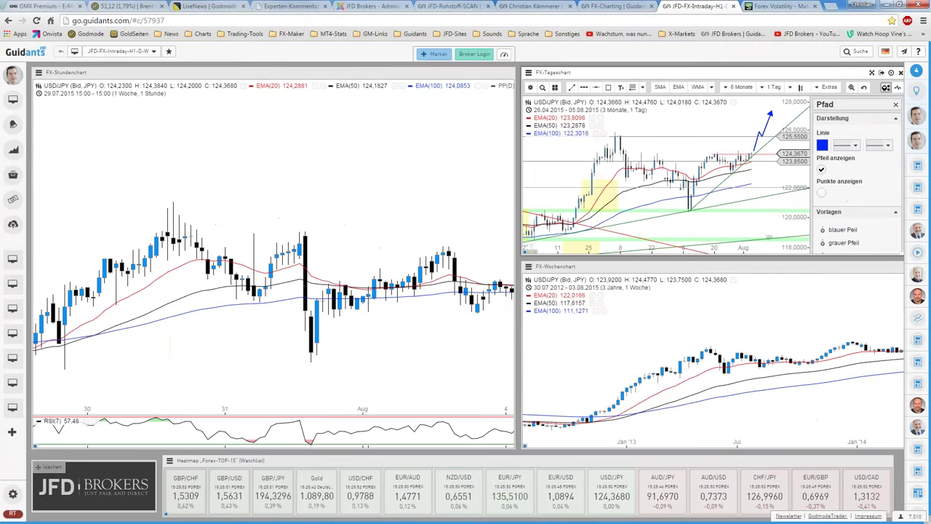
# Maximise the FX-Tageschart USD/JPY daily panel to full window
pyautogui.click(886, 87)
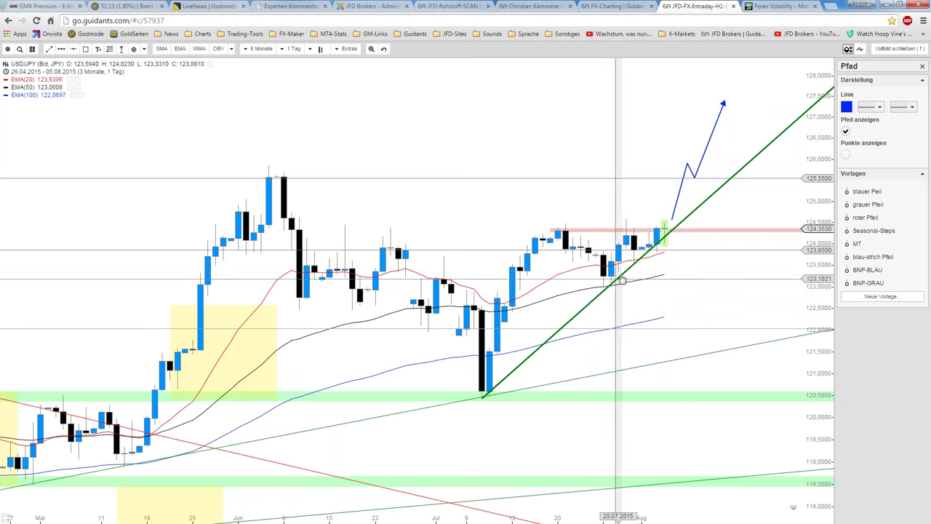
# Add a horizontal line styled with the SL template at the 123.80 stop-loss level
pyautogui.click(61, 49)
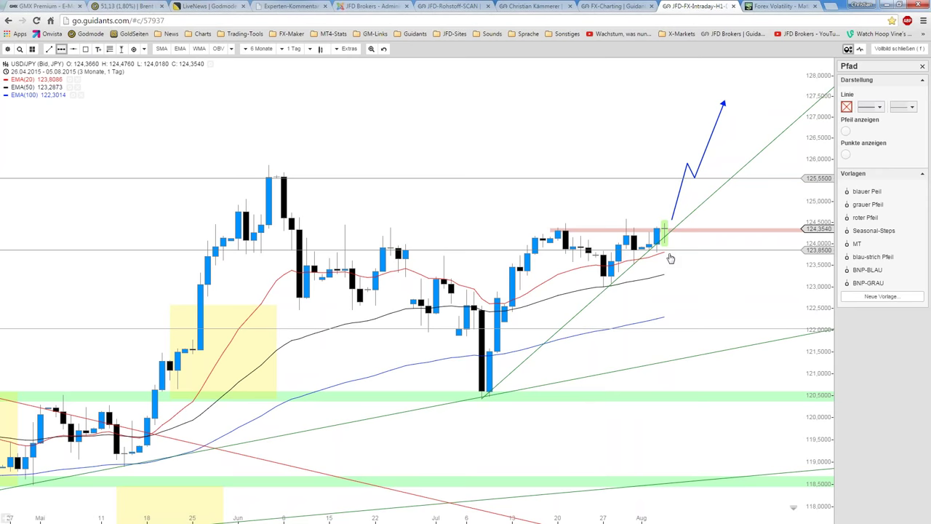
pyautogui.press('h')
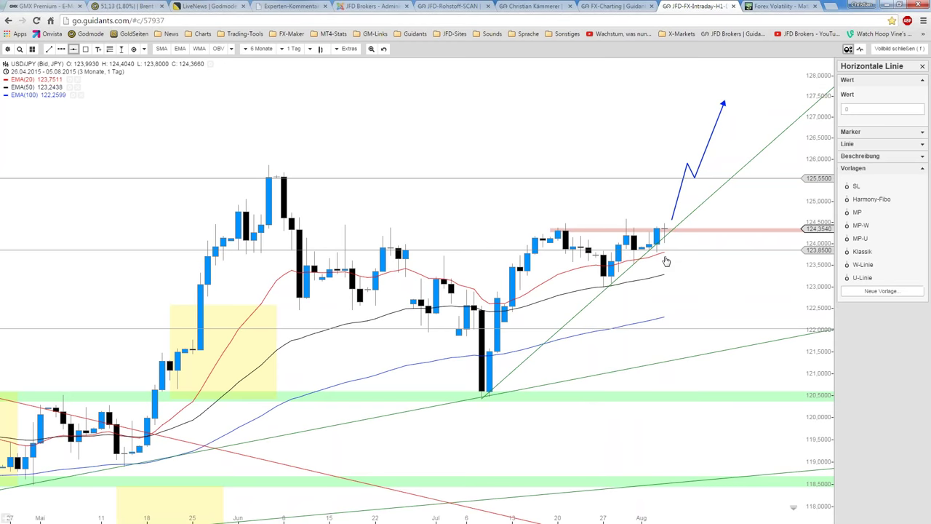
pyautogui.click(666, 254)
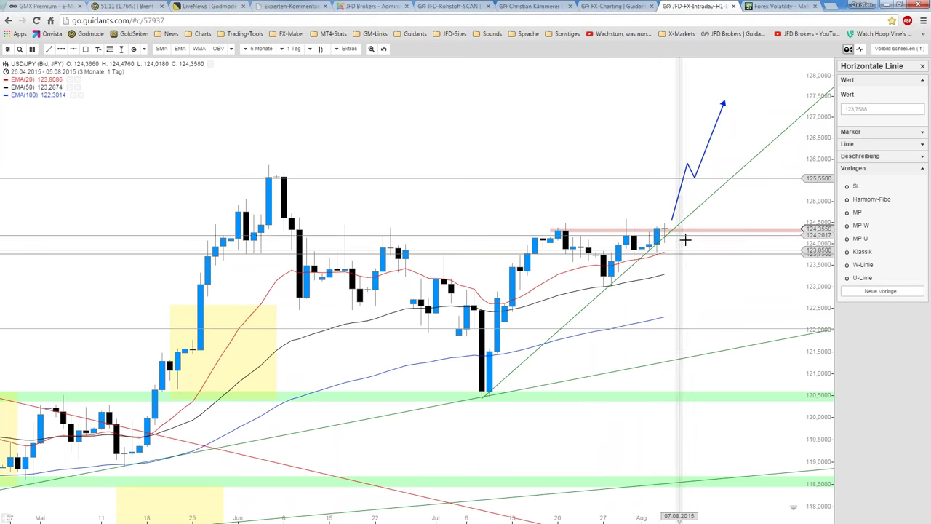
pyautogui.click(688, 253)
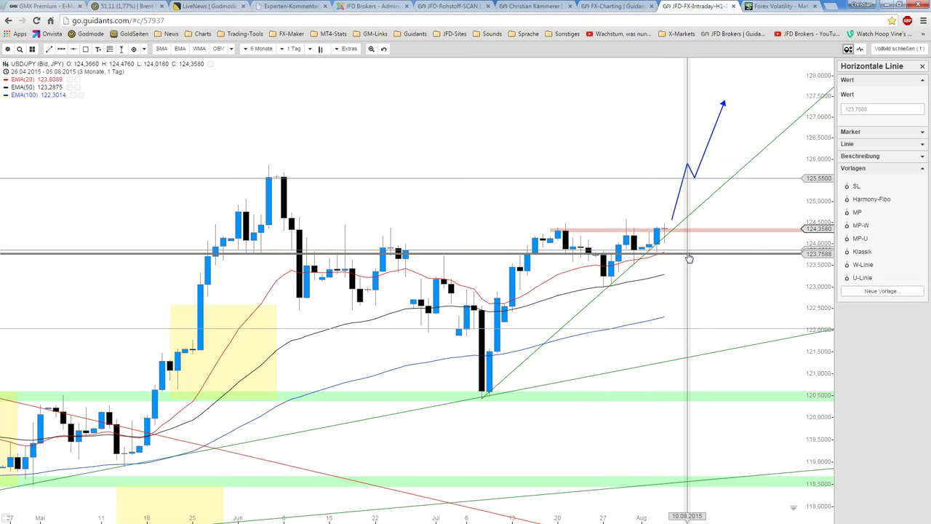
pyautogui.moveTo(688, 267); pyautogui.dragTo(688, 269)
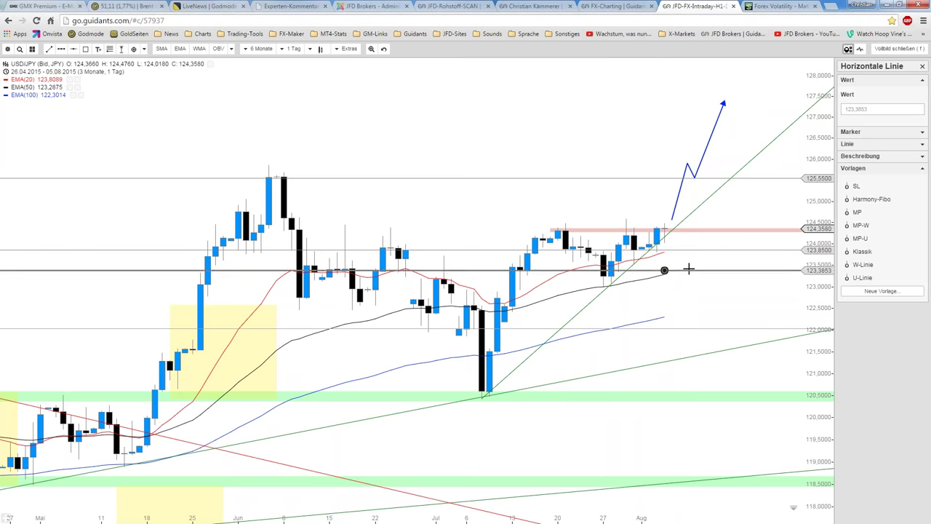
pyautogui.click(854, 186)
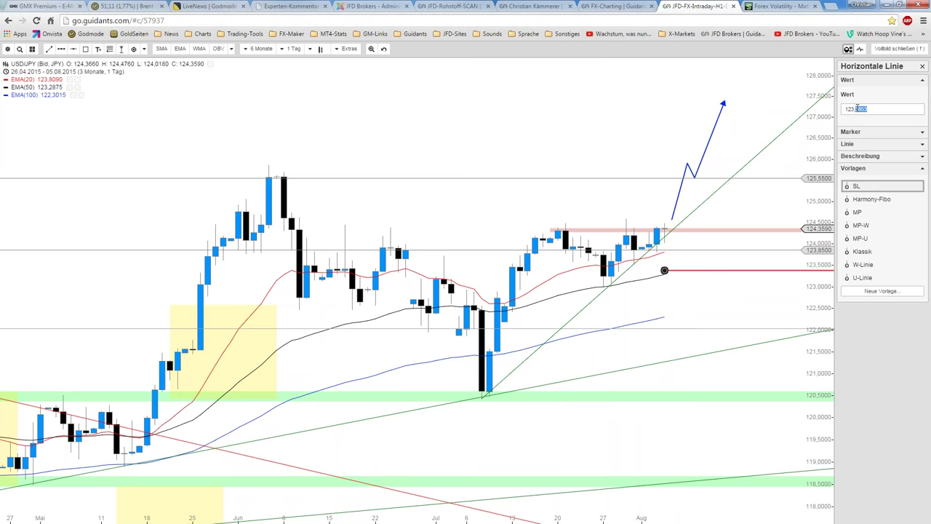
pyautogui.press('Return')
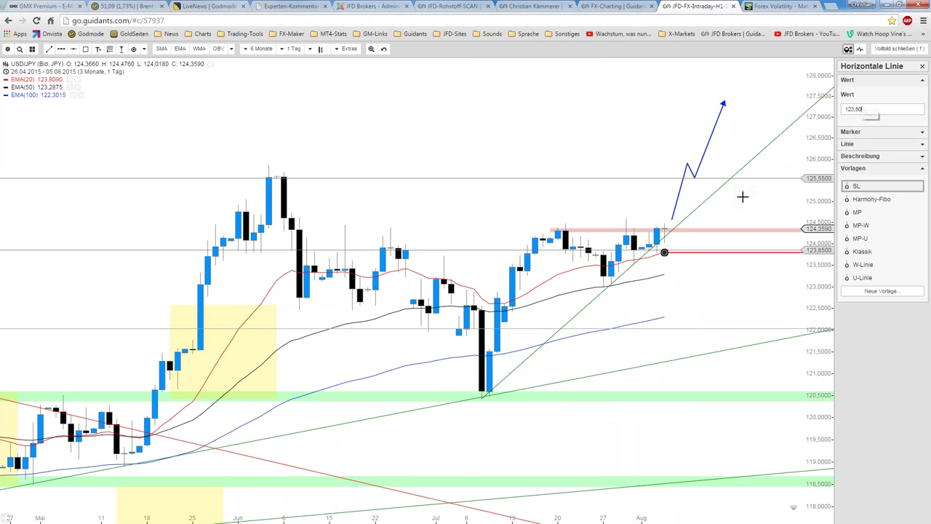
pyautogui.click(704, 271)
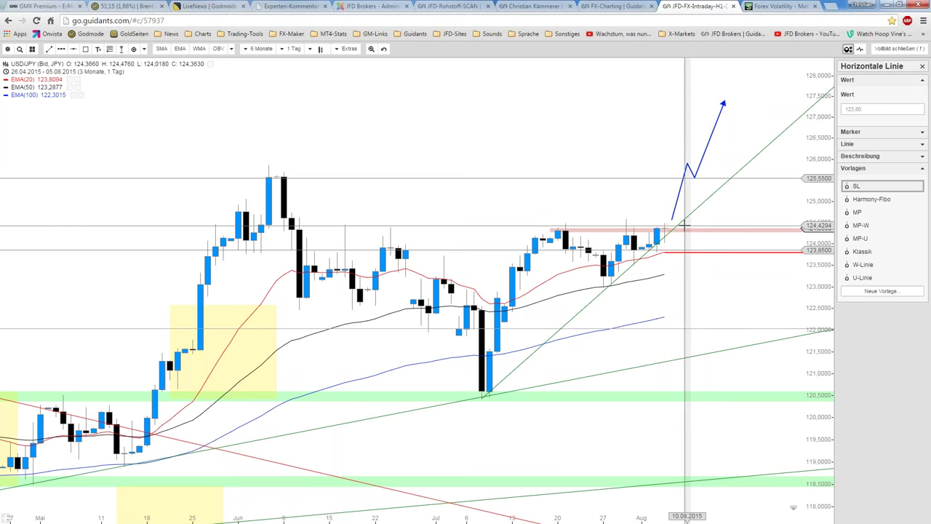
pyautogui.click(7, 49)
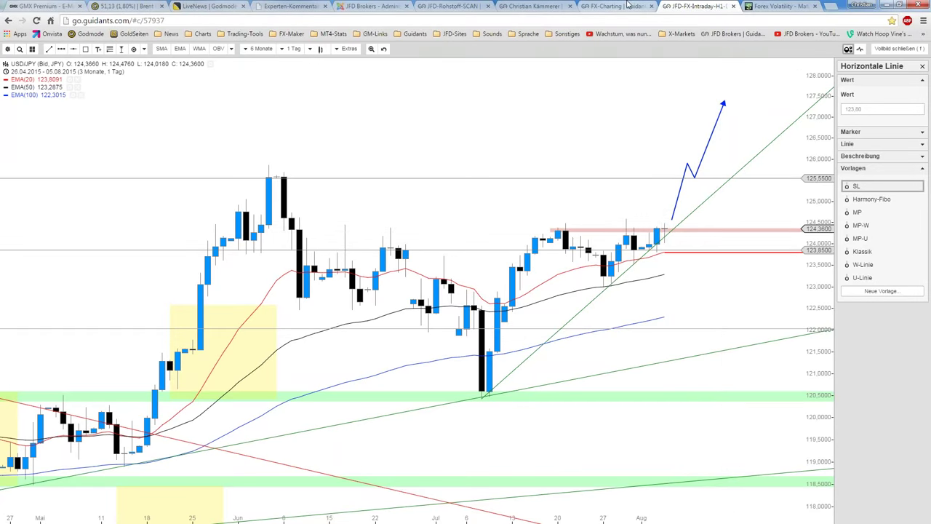
# Exit full window, load the saved EUR/AUD analysis from the heatmap, and maximise its daily chart
pyautogui.click(615, 6)
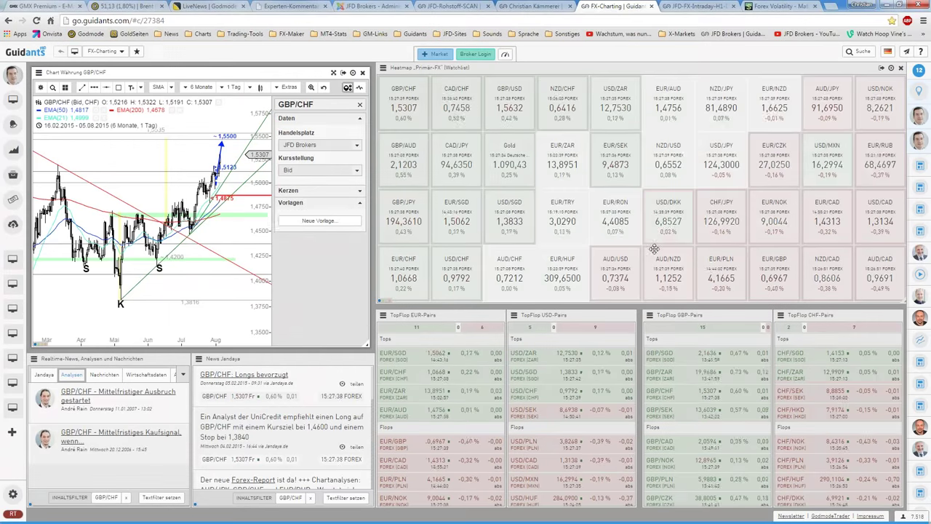
pyautogui.click(698, 5)
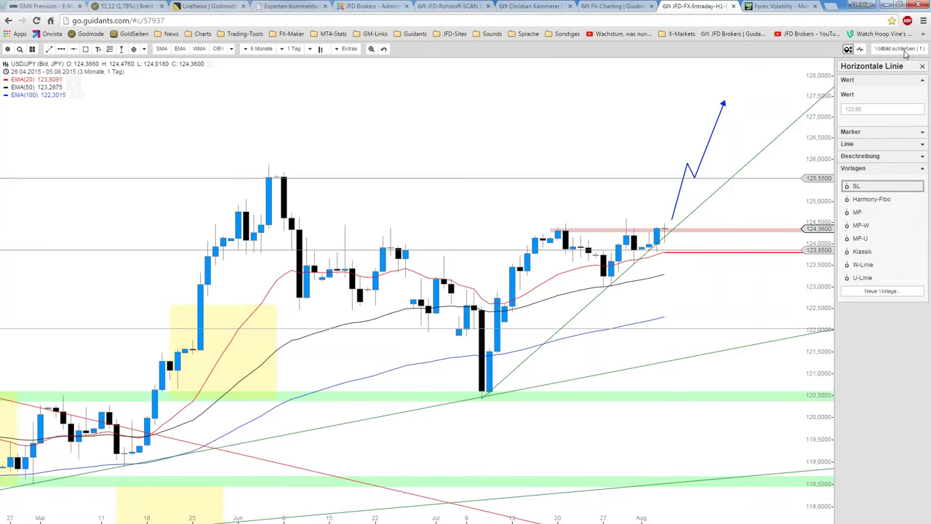
pyautogui.click(897, 51)
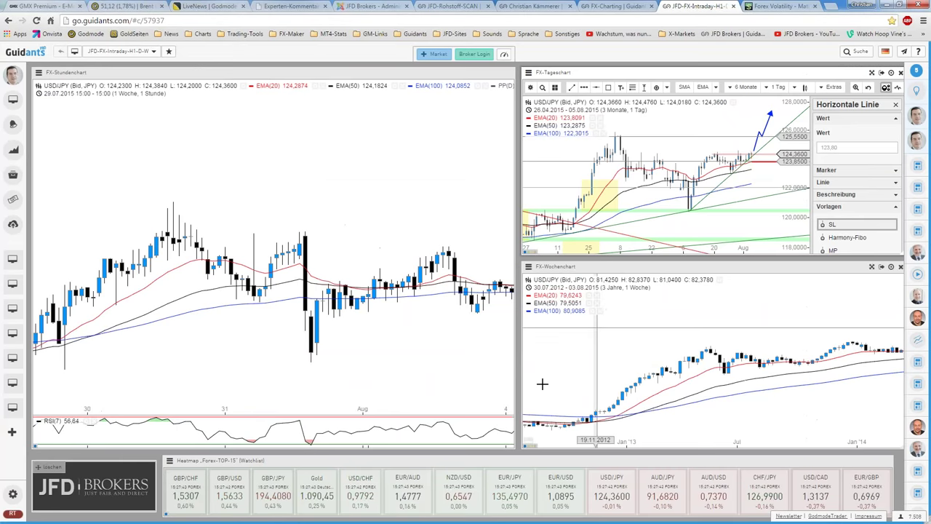
pyautogui.click(409, 487)
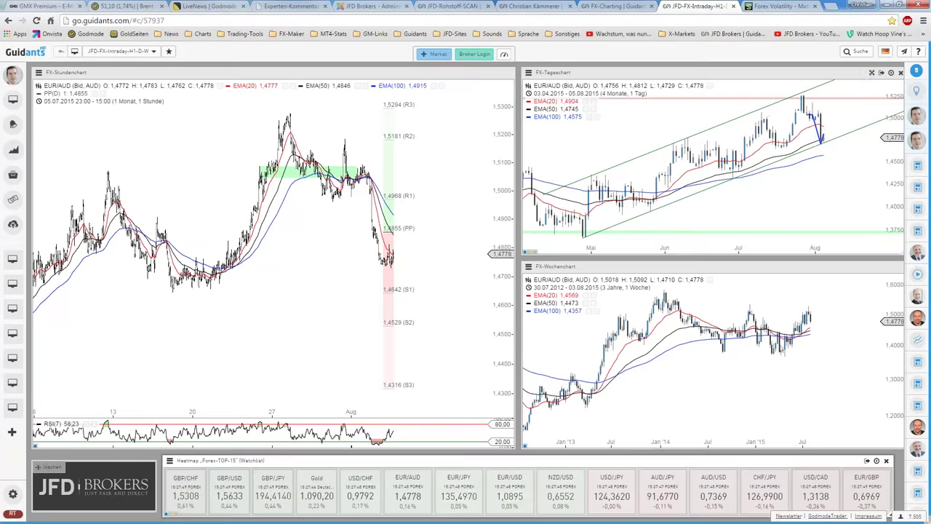
pyautogui.click(803, 171)
pyautogui.click(886, 88)
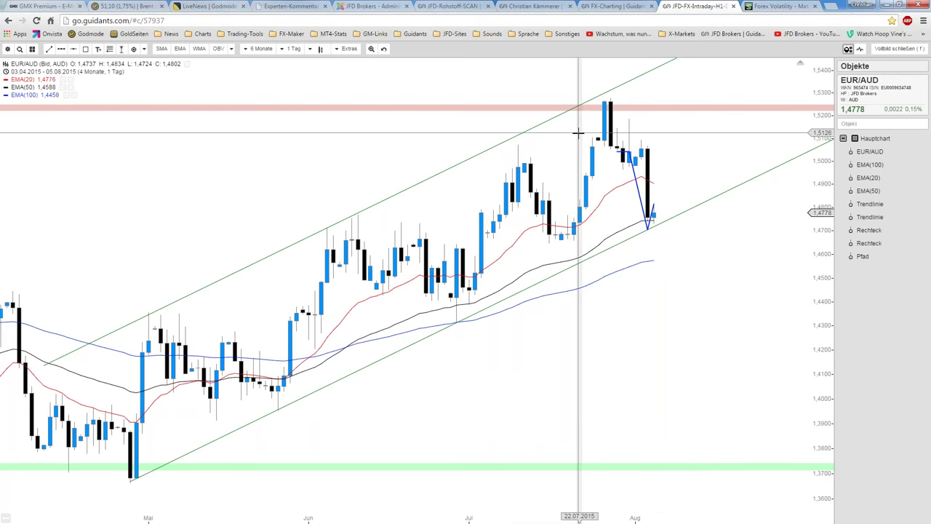
# Draw a thin green zone rectangle near 1.4680 from early June to the latest candles
pyautogui.scroll(-3, 579, 133)
pyautogui.scroll(-2, 582, 133)
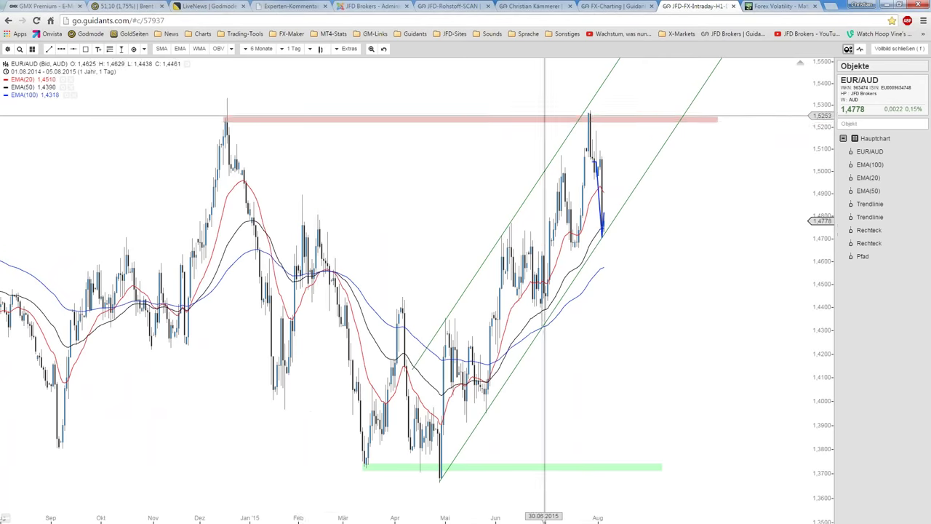
pyautogui.scroll(2, 599, 518)
pyautogui.scroll(2, 597, 513)
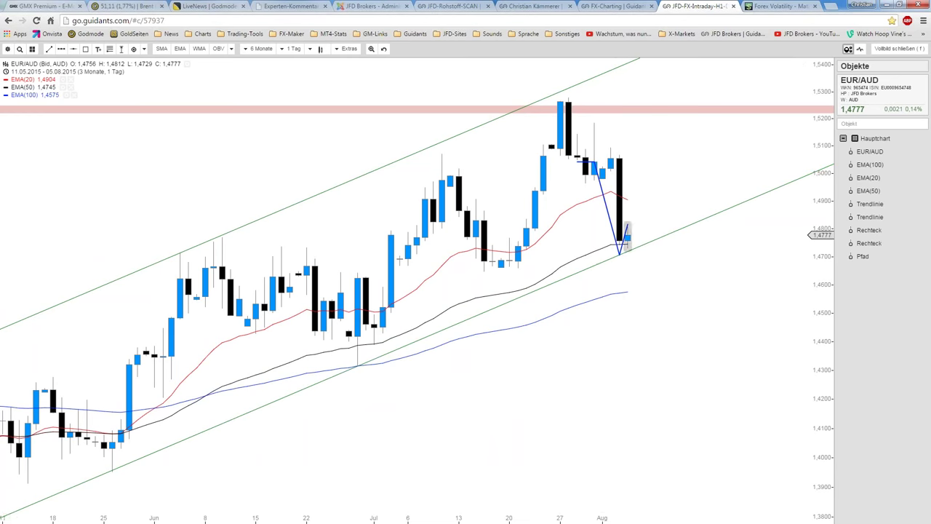
pyautogui.click(85, 50)
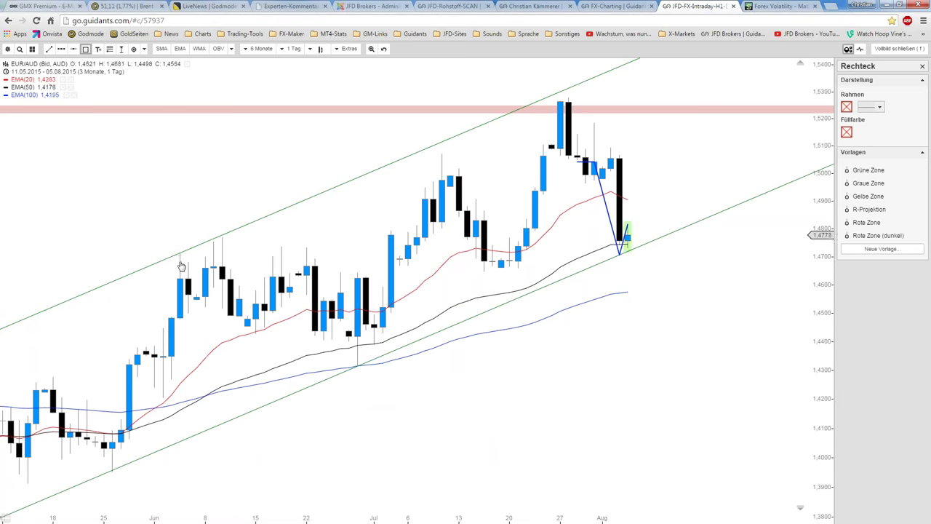
pyautogui.moveTo(179, 259); pyautogui.dragTo(844, 269)
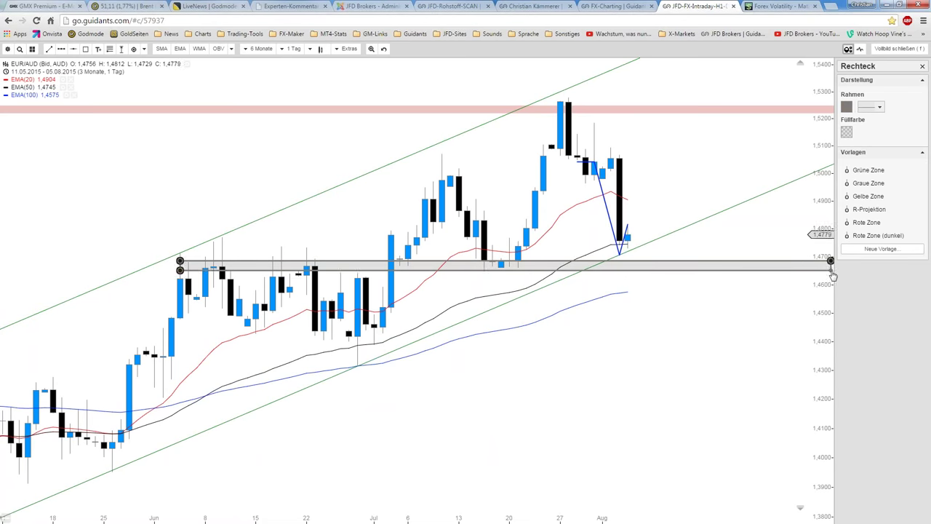
pyautogui.click(868, 169)
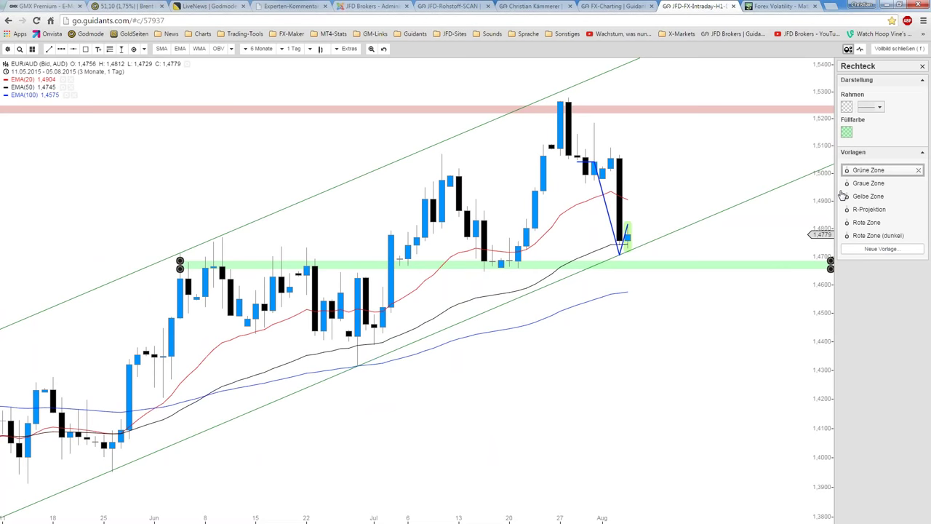
pyautogui.scroll(-3, 732, 269)
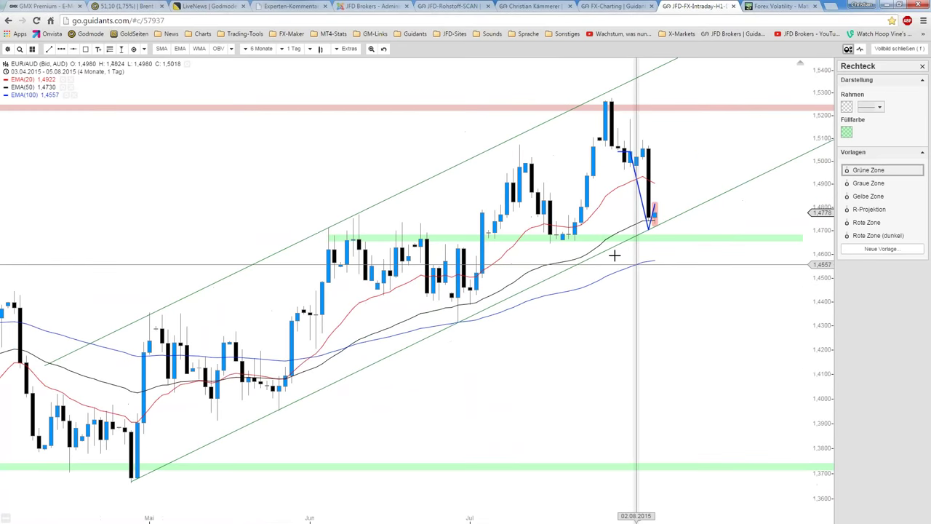
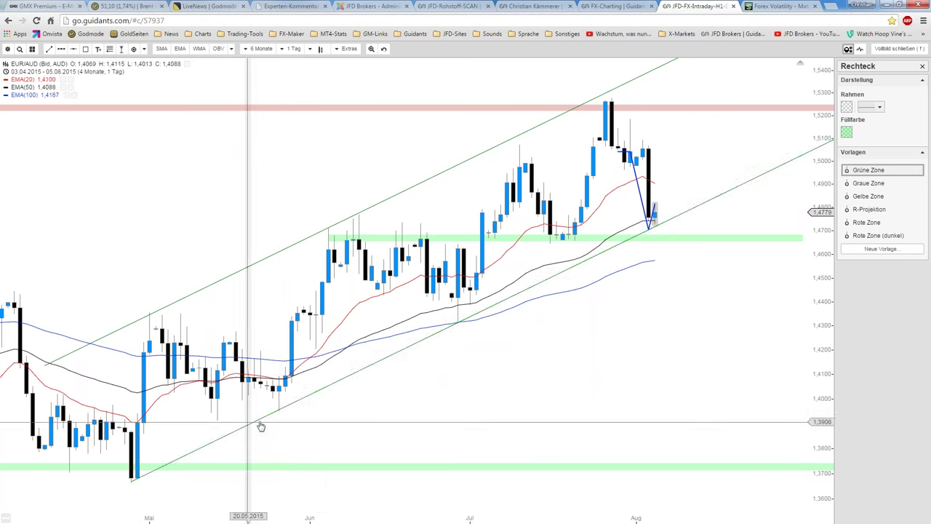
# Draw a test trendline from the April low to the July lows, then delete it
pyautogui.click(49, 49)
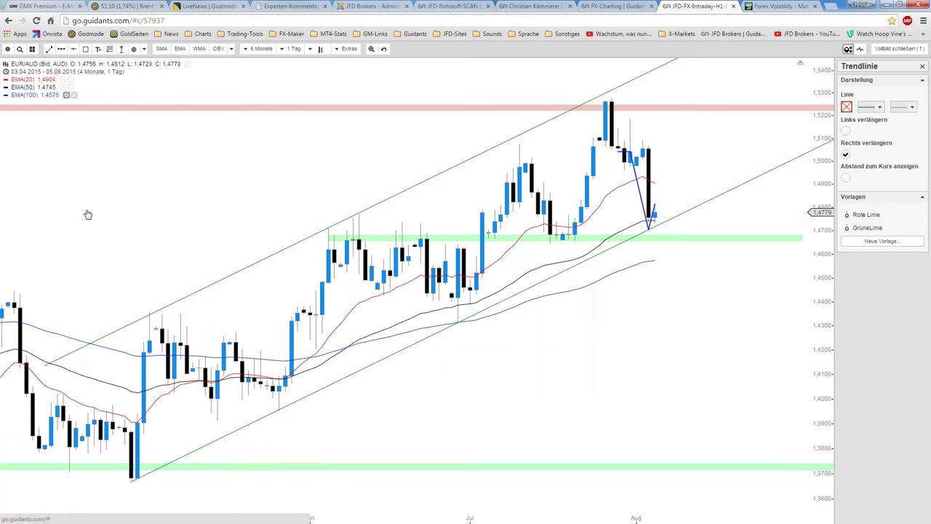
pyautogui.click(131, 480)
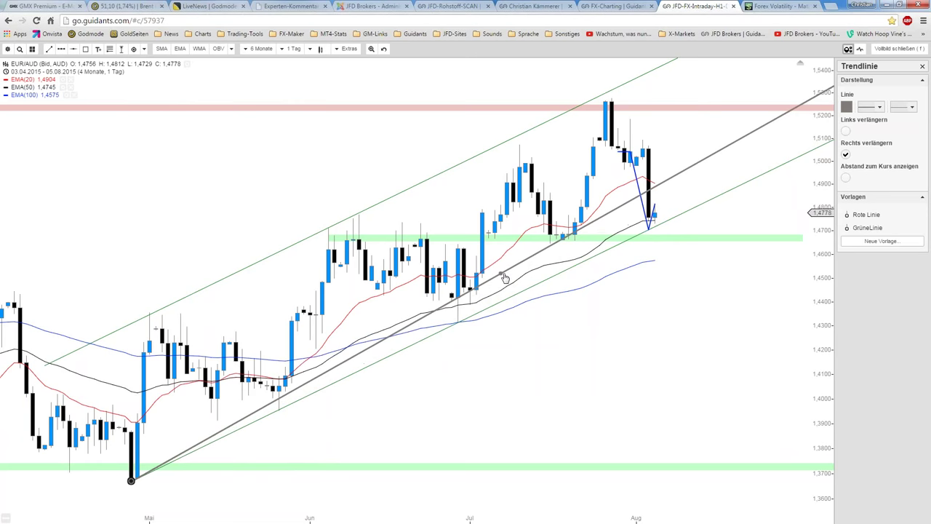
pyautogui.click(501, 273)
pyautogui.moveTo(501, 273)
pyautogui.mouseDown()
pyautogui.moveTo(492, 290)
pyautogui.moveTo(514, 346)
pyautogui.mouseUp()
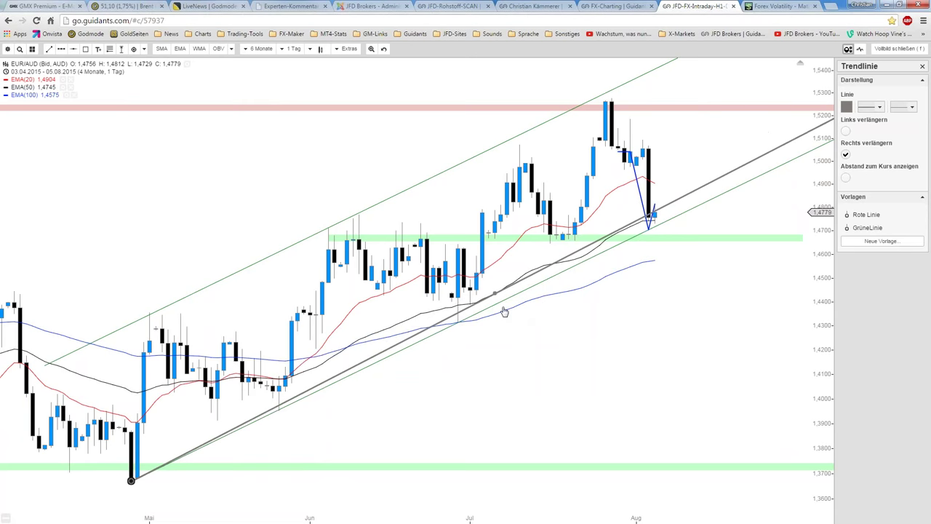
pyautogui.rightClick(513, 346)
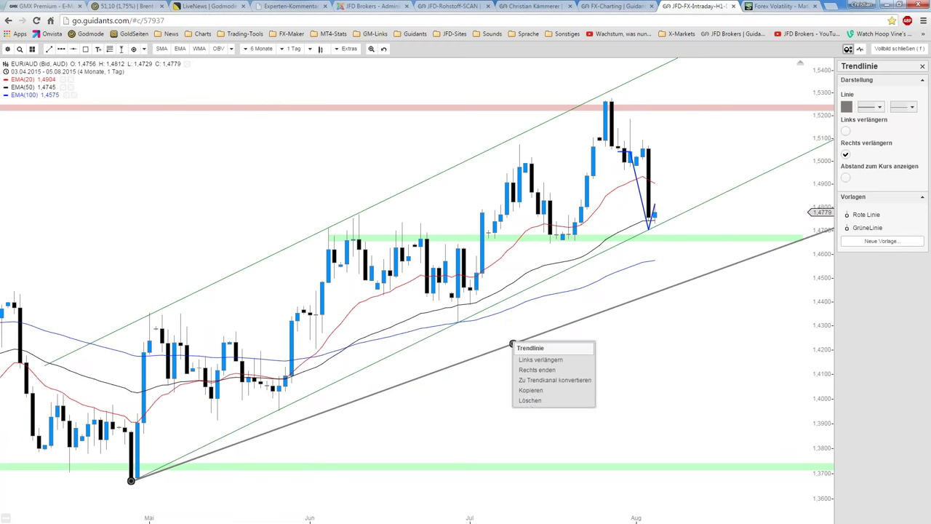
pyautogui.click(530, 404)
pyautogui.click(270, 263)
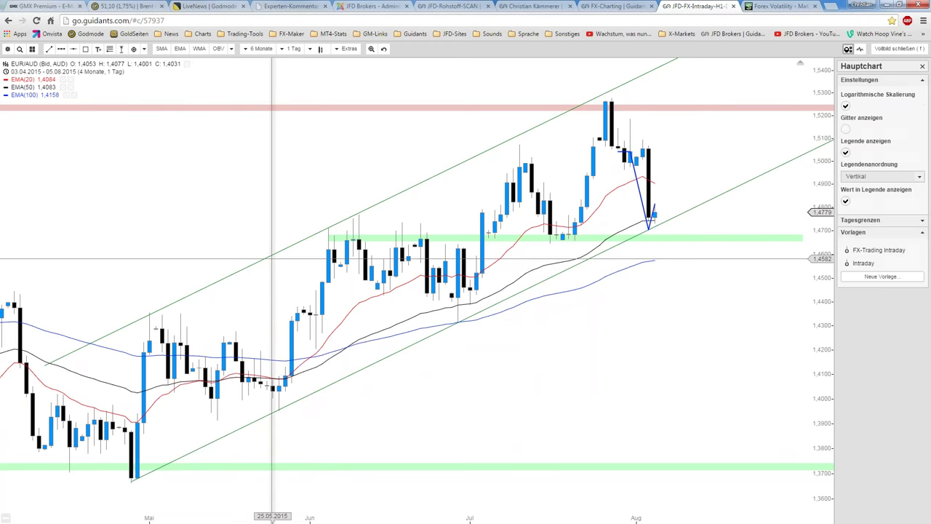
# Nudge the upper green channel line down until it sits on the July high
pyautogui.click(270, 255)
pyautogui.moveTo(268, 256); pyautogui.dragTo(267, 262)
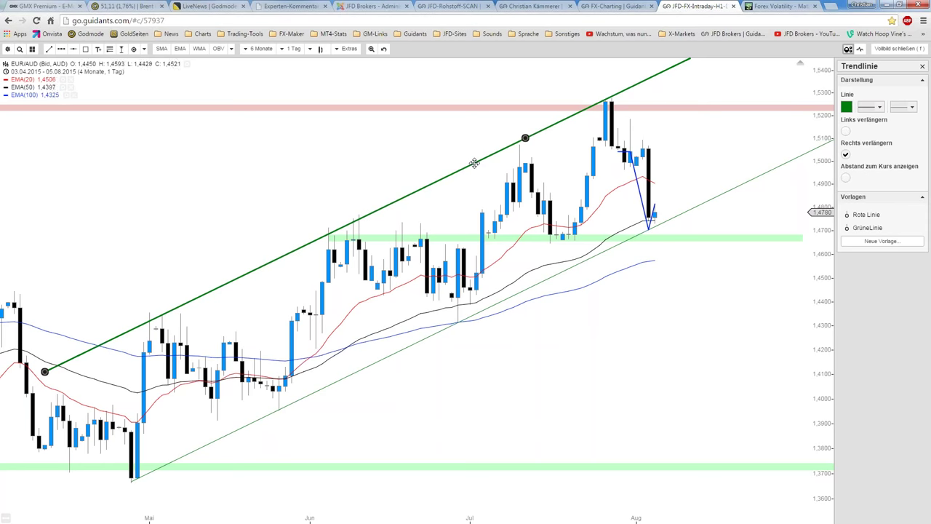
pyautogui.moveTo(474, 162); pyautogui.dragTo(474, 163)
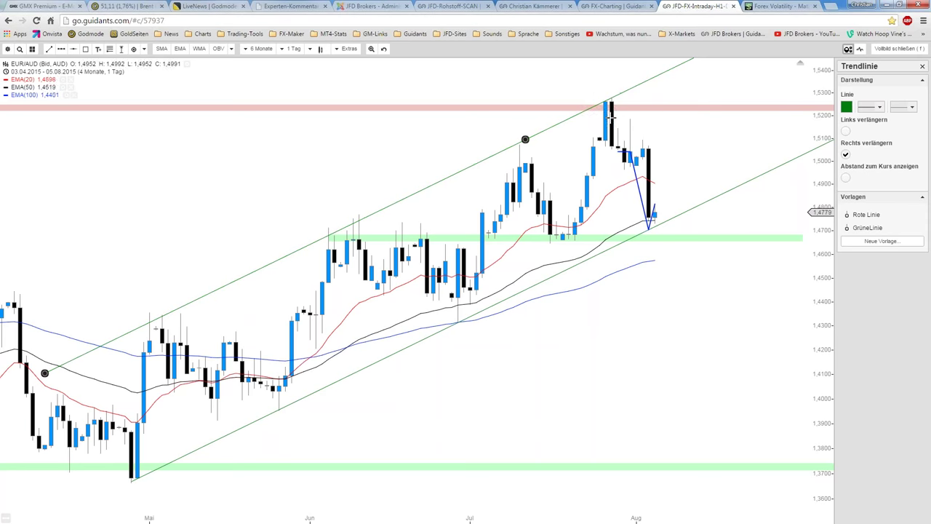
pyautogui.click(575, 134)
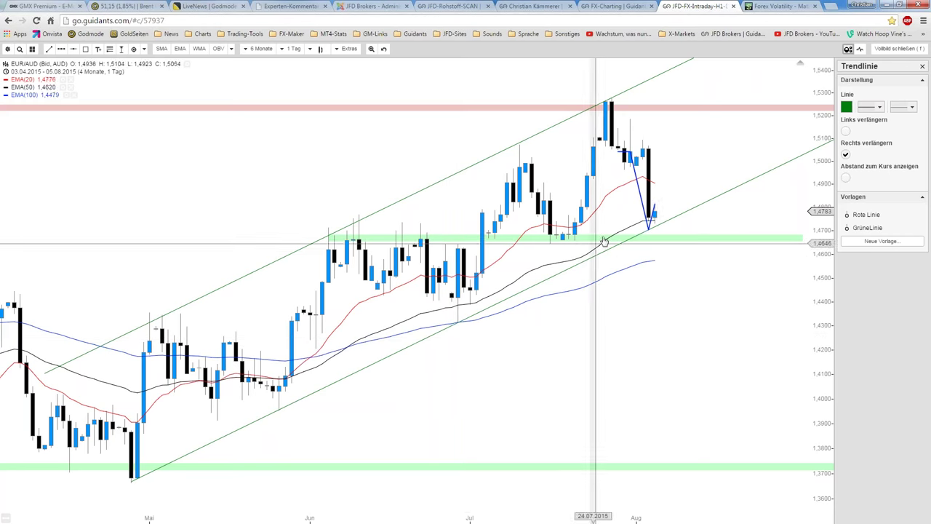
# Replace the short blue line with a solid blue arrow that dips into the green zone, then rises toward resistance
pyautogui.rightClick(637, 193)
pyautogui.click(659, 241)
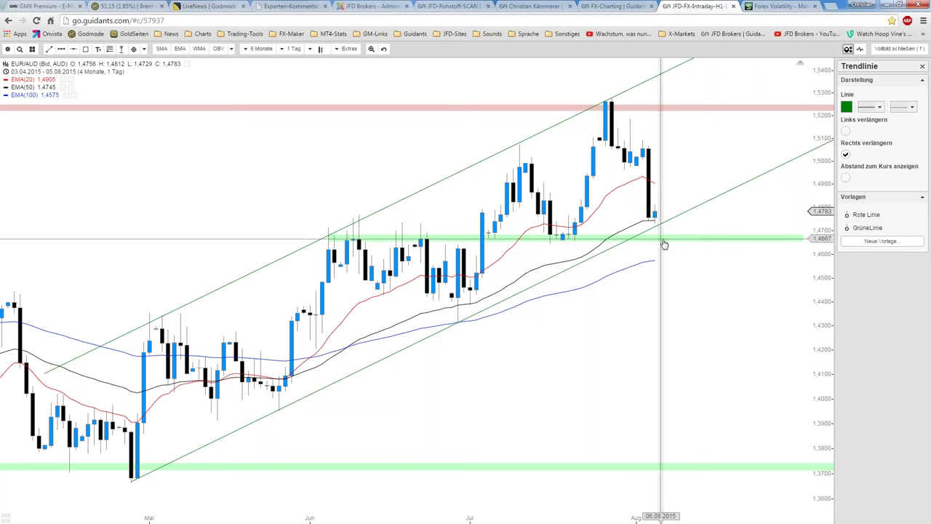
pyautogui.click(61, 48)
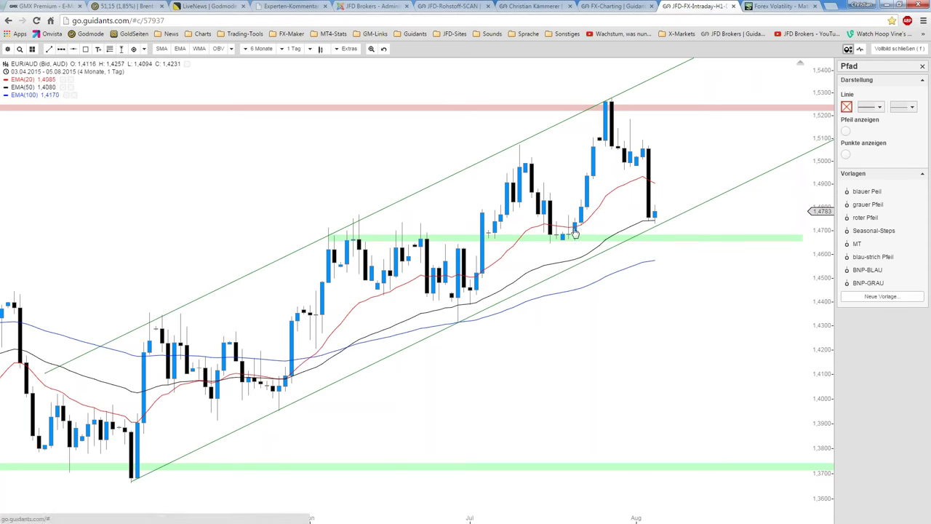
pyautogui.click(655, 220)
pyautogui.click(660, 247)
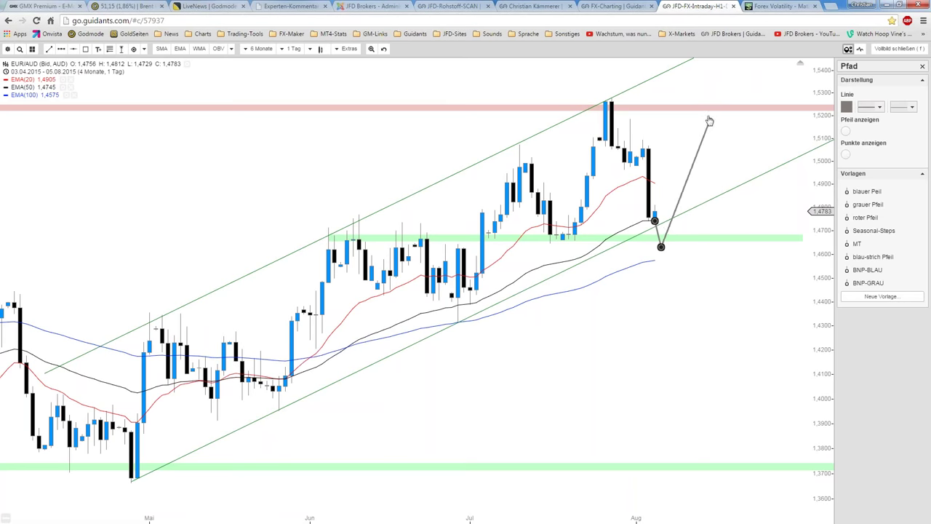
pyautogui.doubleClick(703, 115)
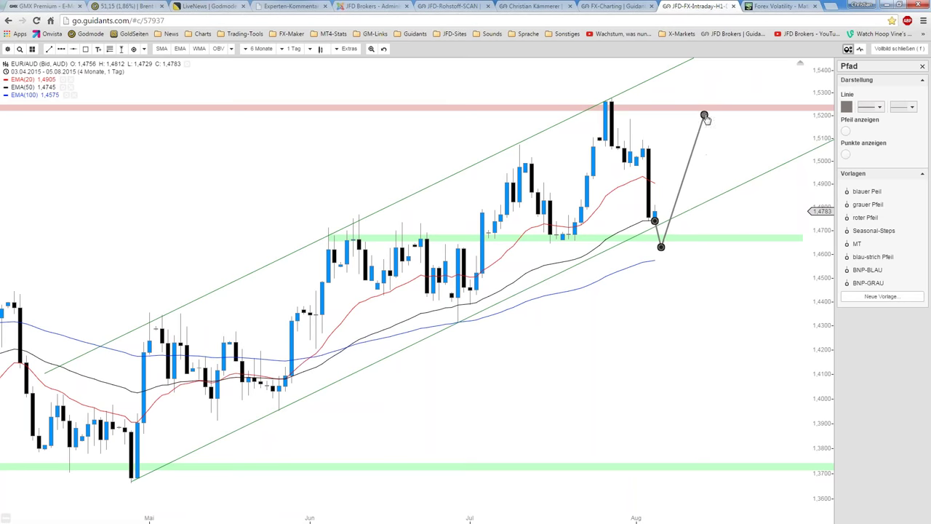
pyautogui.click(864, 192)
pyautogui.click(685, 226)
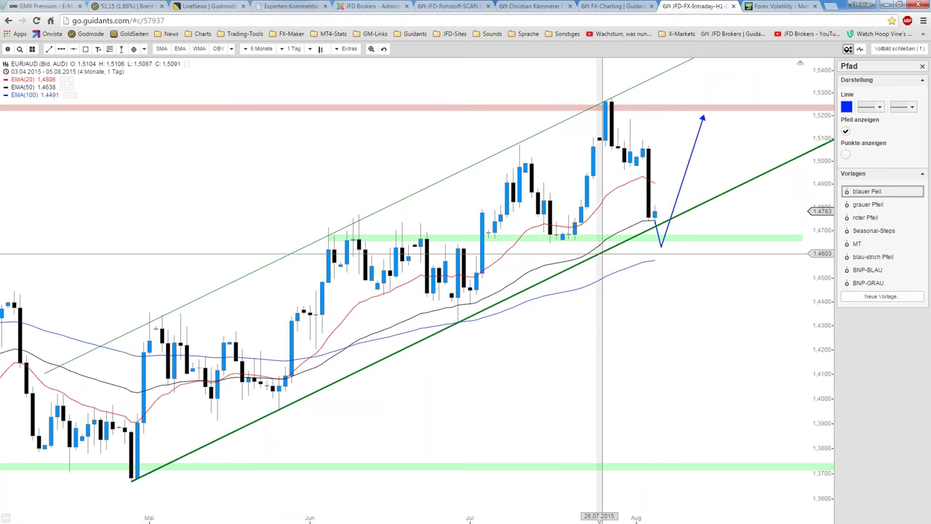
# Add a dashed blue arrow rising directly from the last candle to just below the red zone
pyautogui.click(61, 49)
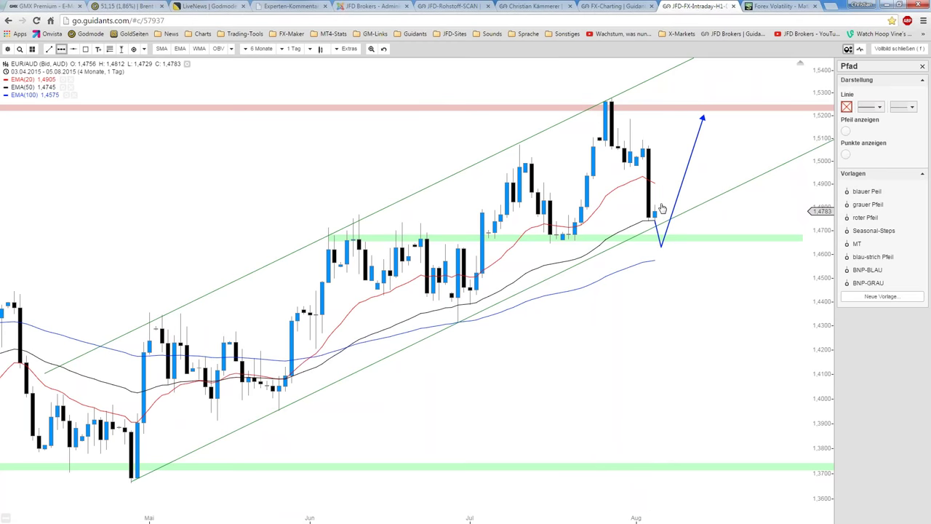
pyautogui.click(661, 205)
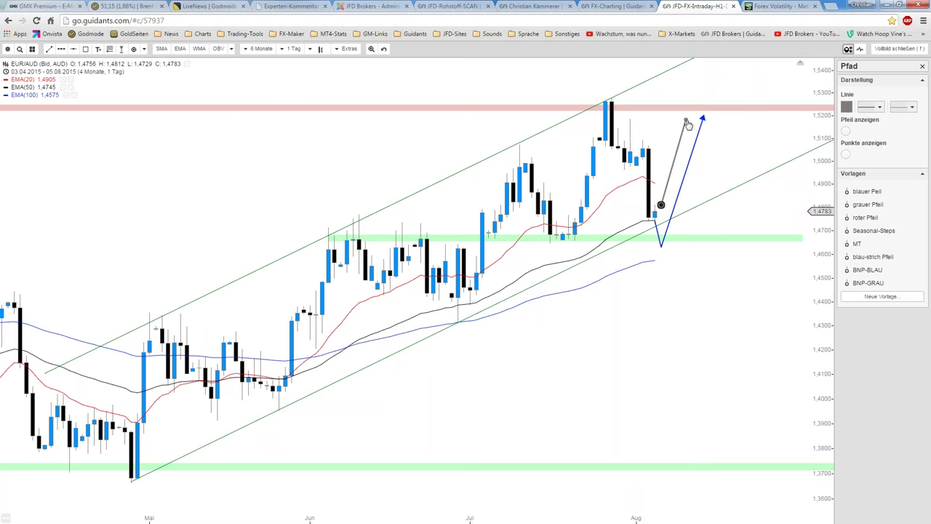
pyautogui.doubleClick(691, 120)
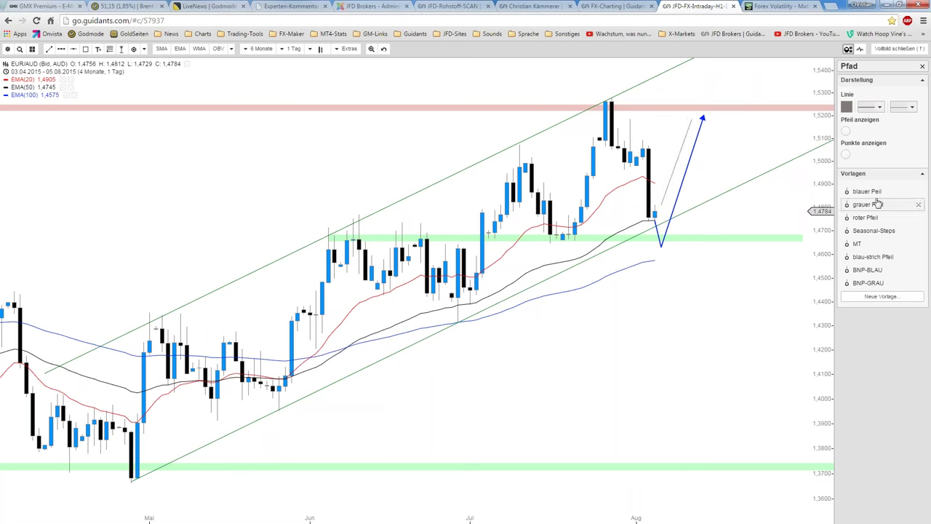
pyautogui.click(880, 260)
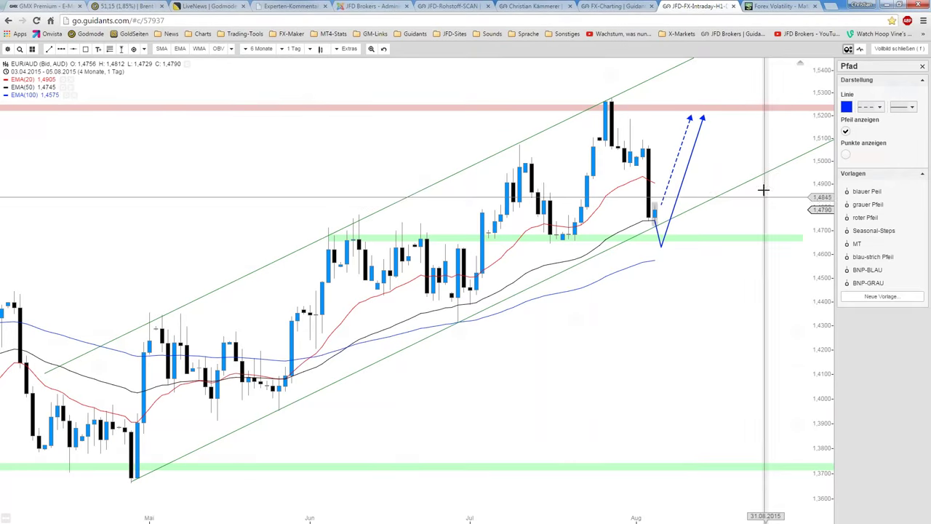
pyautogui.click(535, 6)
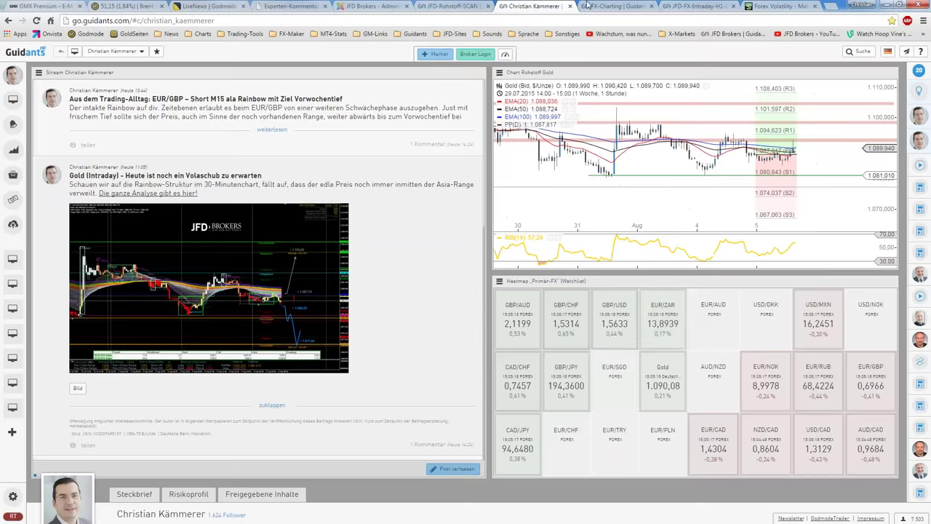
pyautogui.click(829, 6)
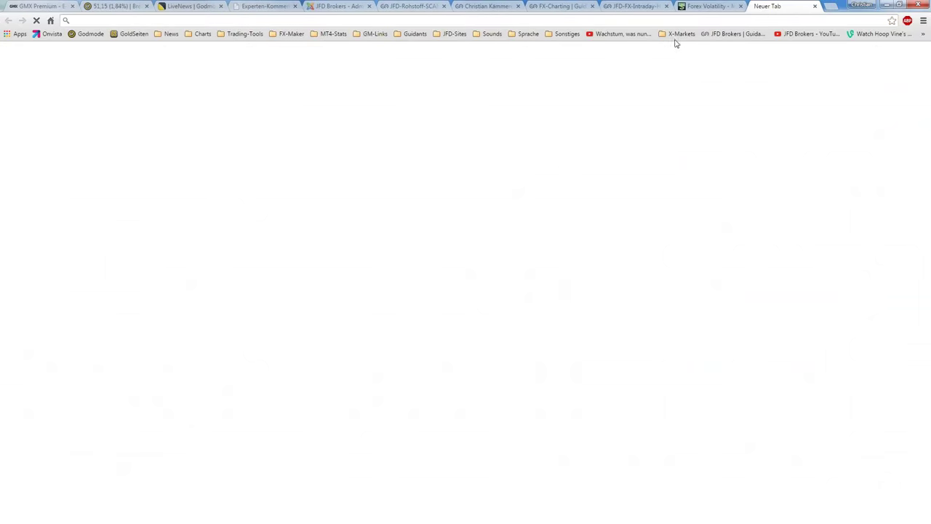
pyautogui.click(735, 33)
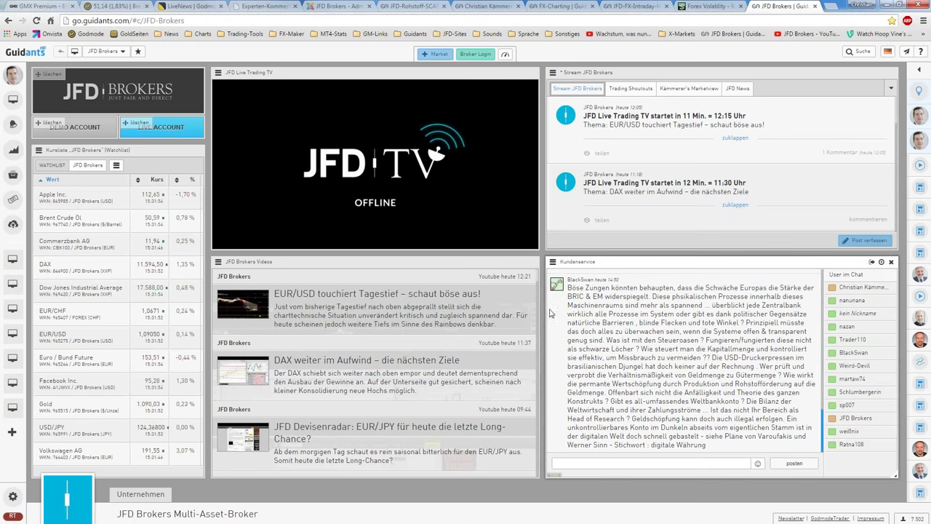
pyautogui.scroll(3, 684, 363)
pyautogui.scroll(-3, 684, 363)
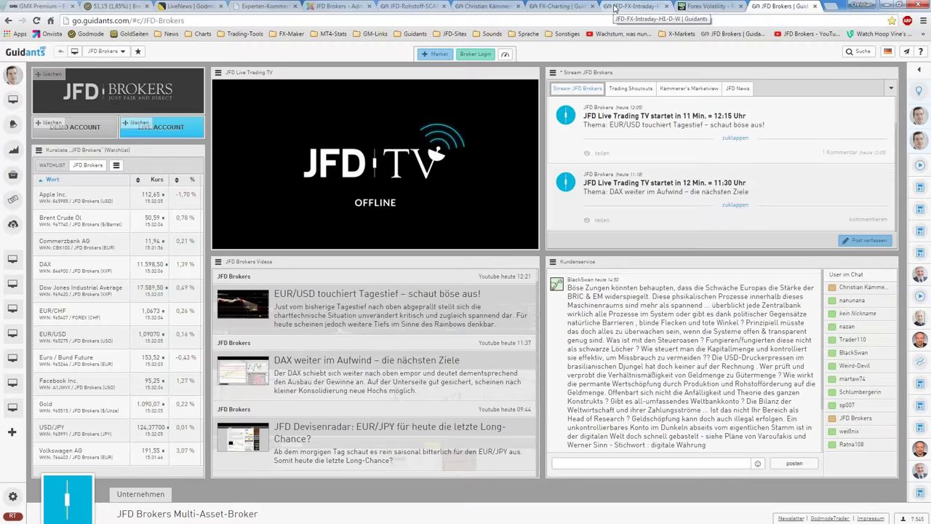
pyautogui.click(615, 8)
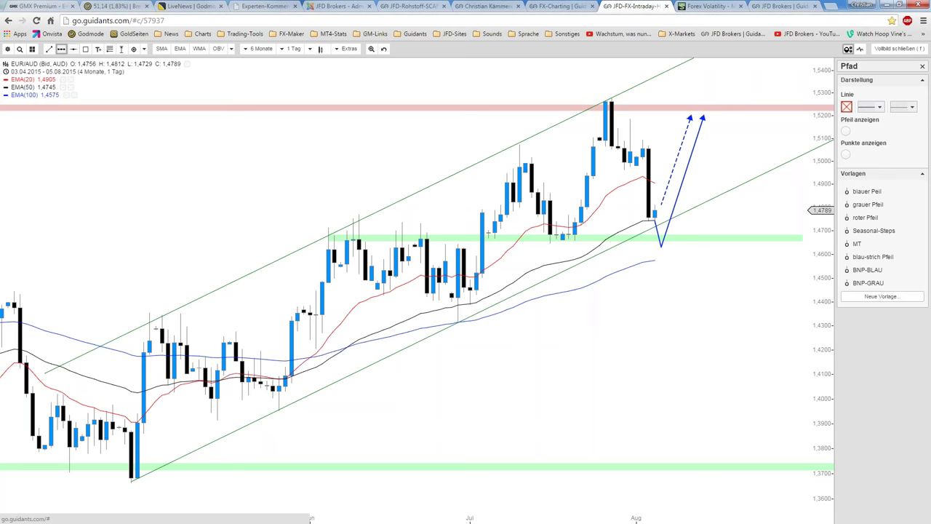
# Add a red horizontal stop-loss level at 1,4590 just below the arrow's dip
pyautogui.click(73, 49)
pyautogui.click(654, 257)
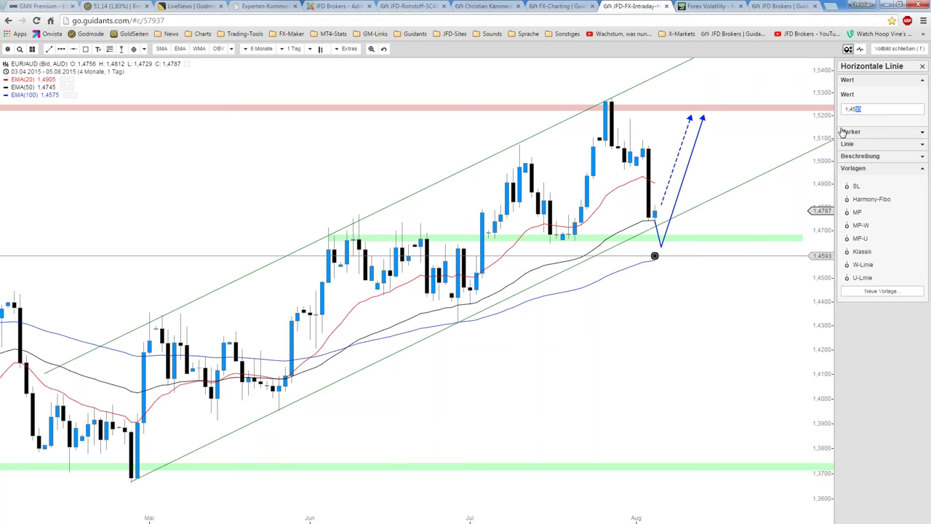
pyautogui.write('1,4590')
pyautogui.press('Return')
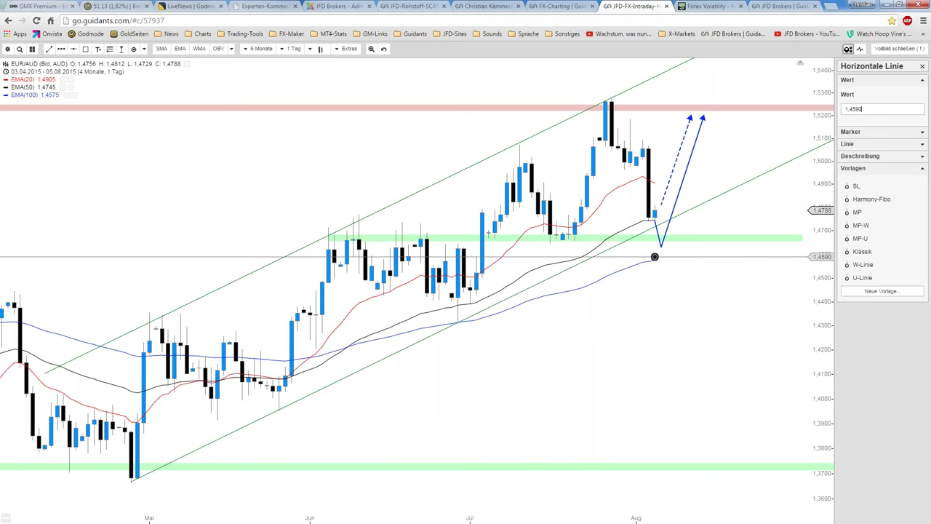
pyautogui.click(857, 186)
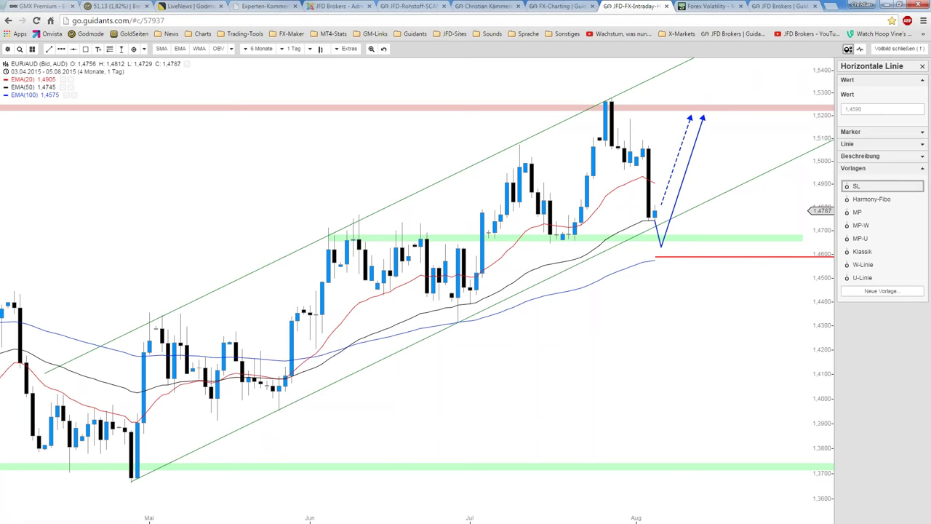
# Draw a grey zigzag path from the stop level down to the lower green zone, without an arrowhead
pyautogui.click(61, 48)
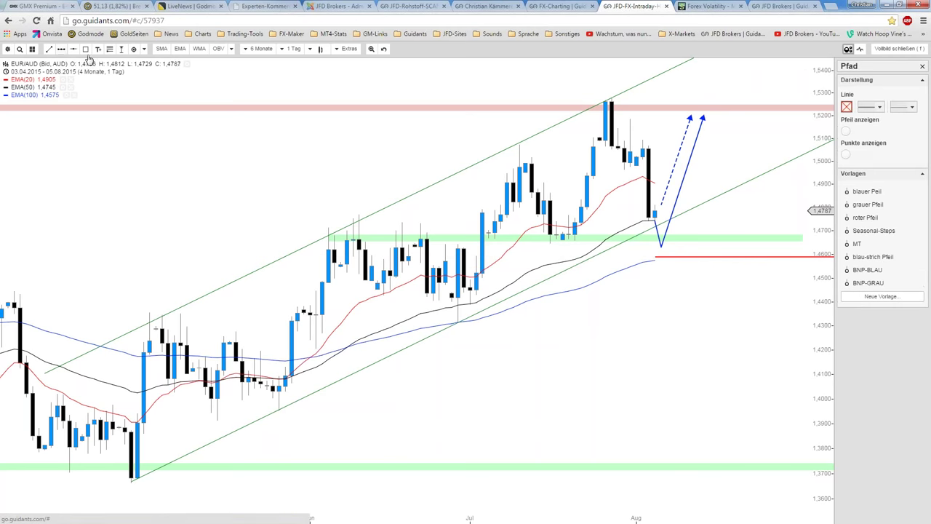
pyautogui.click(668, 259)
pyautogui.click(692, 317)
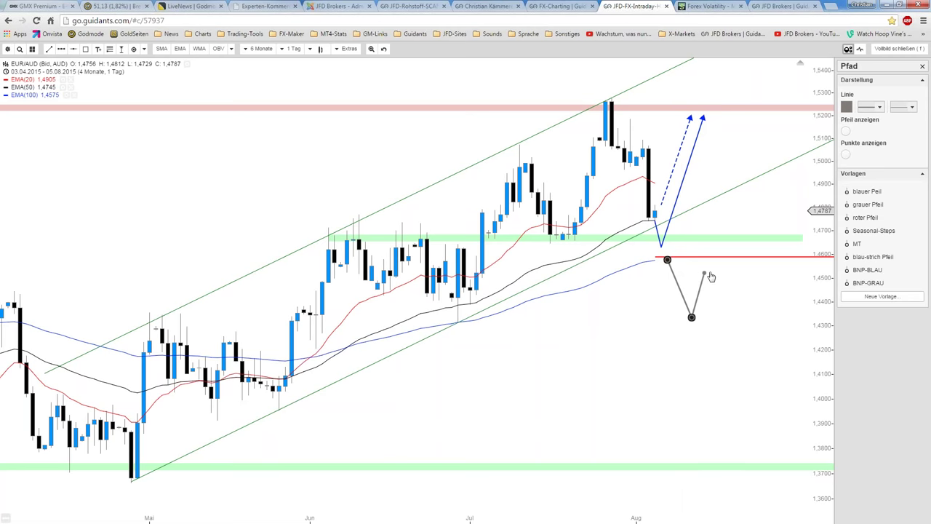
pyautogui.click(711, 275)
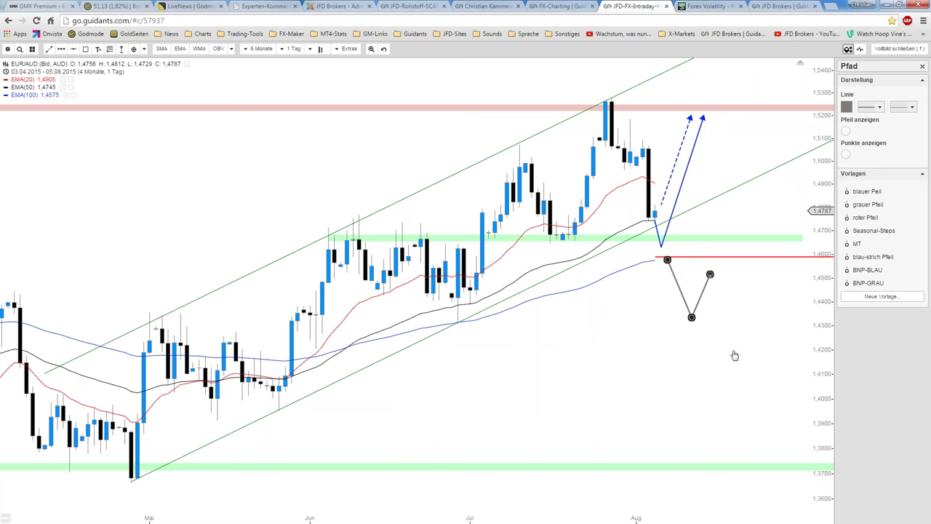
pyautogui.click(785, 467)
pyautogui.doubleClick(810, 400)
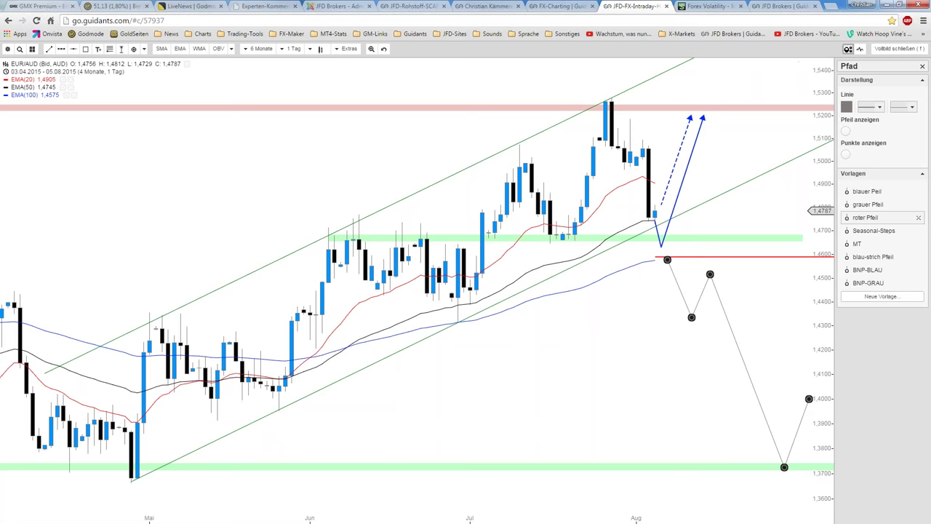
pyautogui.click(867, 192)
pyautogui.click(868, 204)
pyautogui.click(845, 131)
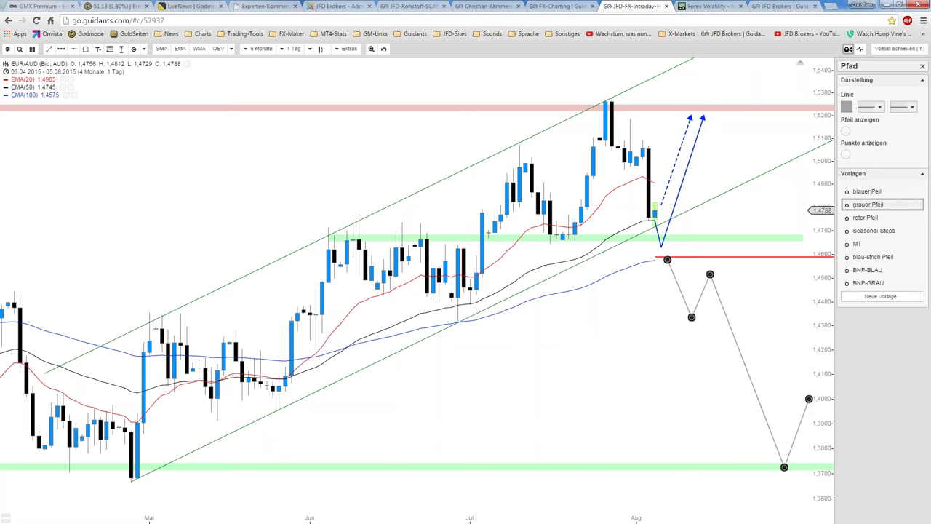
pyautogui.click(784, 275)
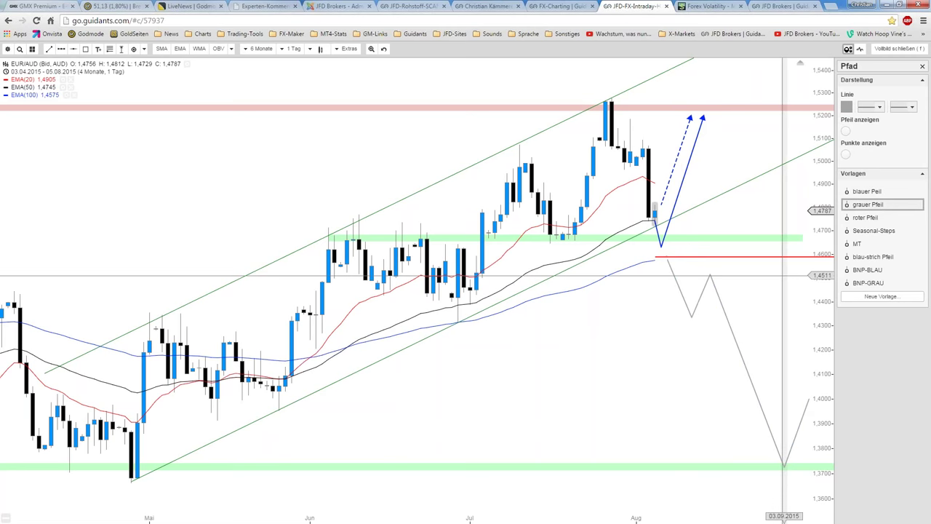
# Exit full screen, close the Pfad settings, save the annotated daily chart and adjust the hourly chart's zoom
pyautogui.click(900, 49)
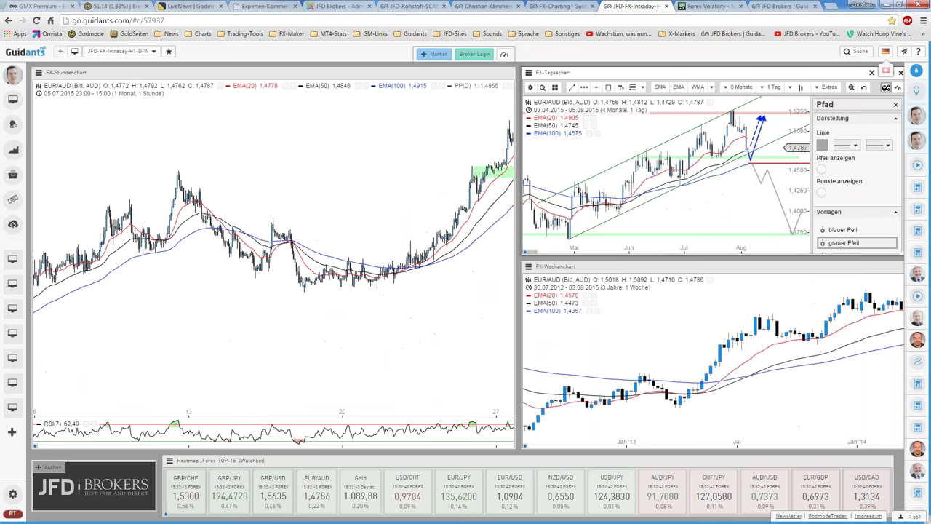
pyautogui.click(886, 87)
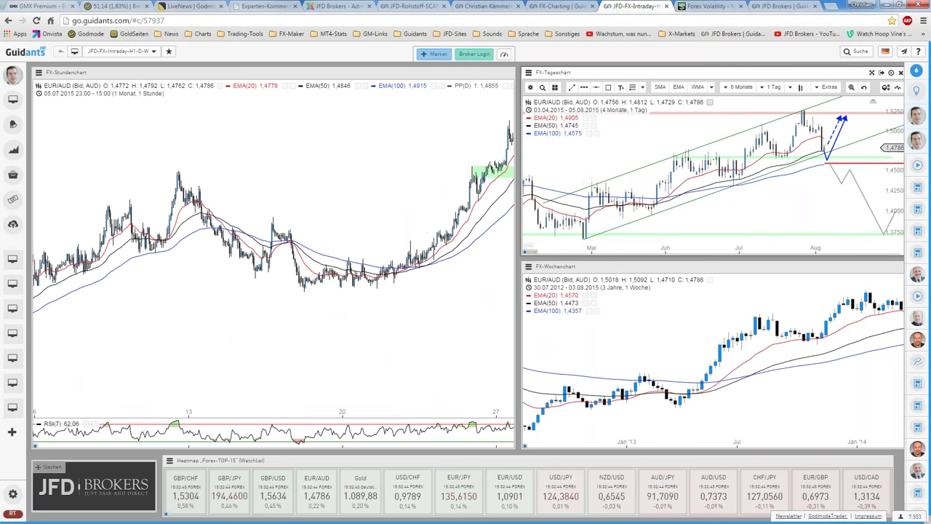
pyautogui.click(531, 86)
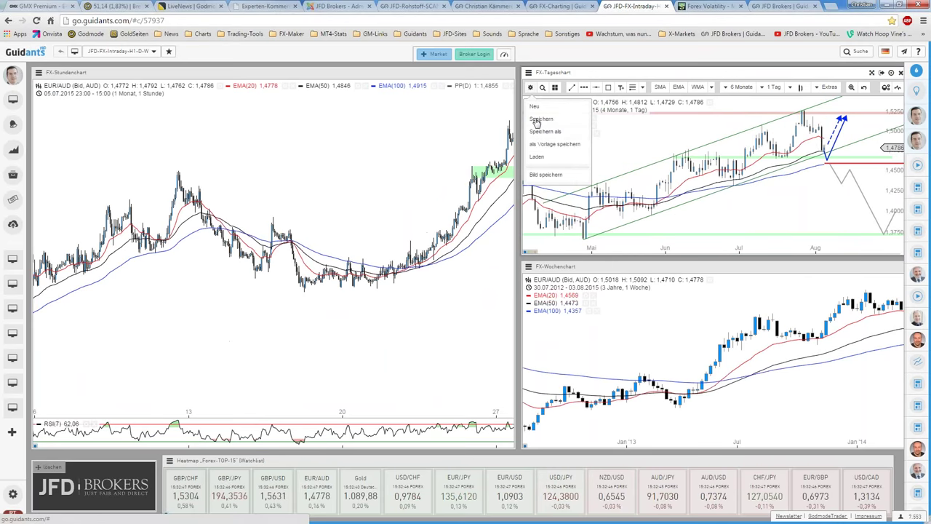
pyautogui.click(536, 120)
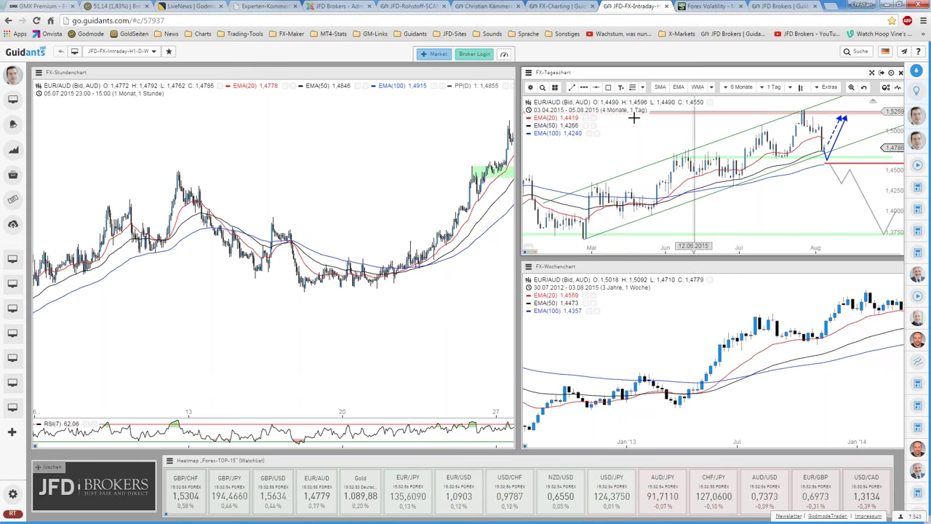
pyautogui.scroll(-3, 407, 156)
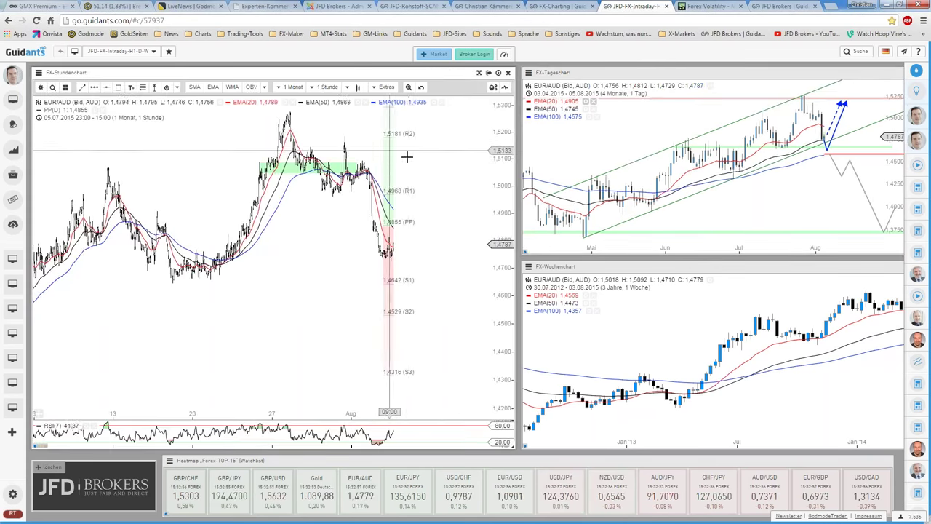
pyautogui.scroll(1, 408, 155)
pyautogui.scroll(1, 408, 155)
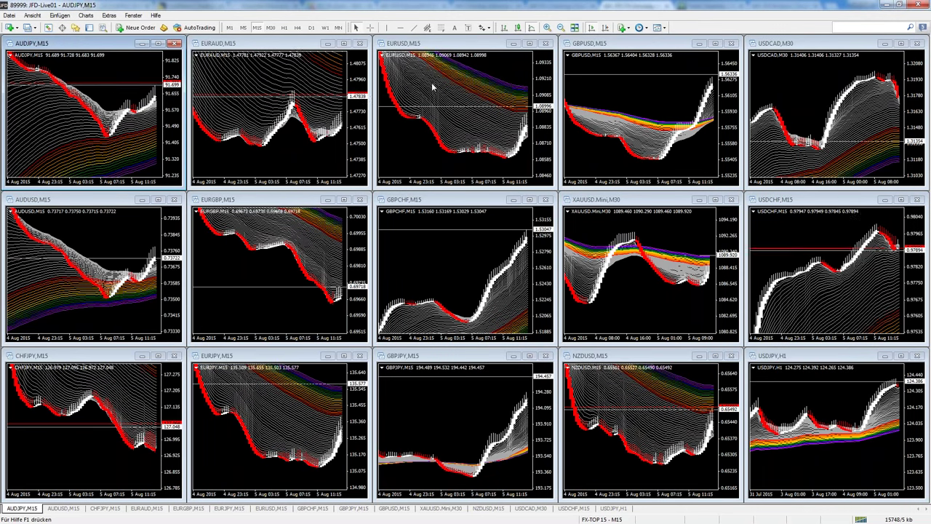
# Maximize the EURAUD M15 chart and bring up the saved Templates list
pyautogui.moveTo(432, 88)
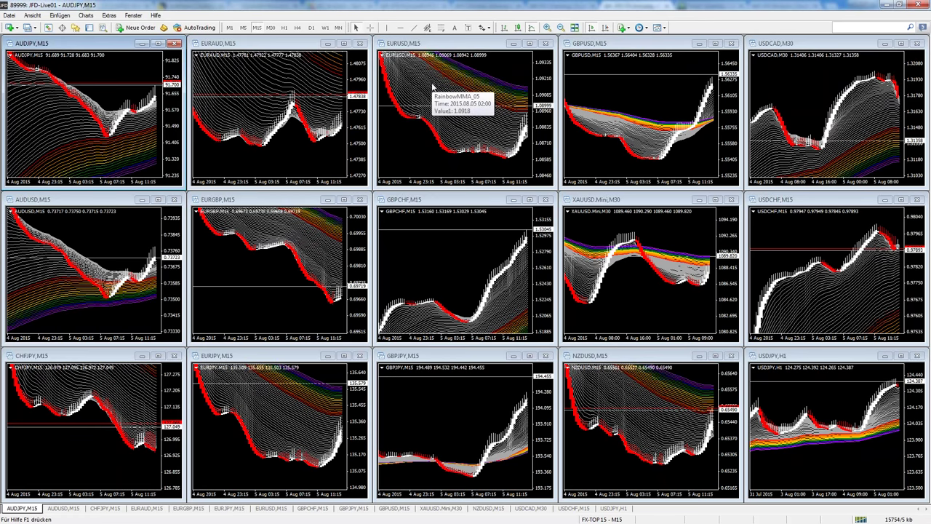
pyautogui.click(313, 44)
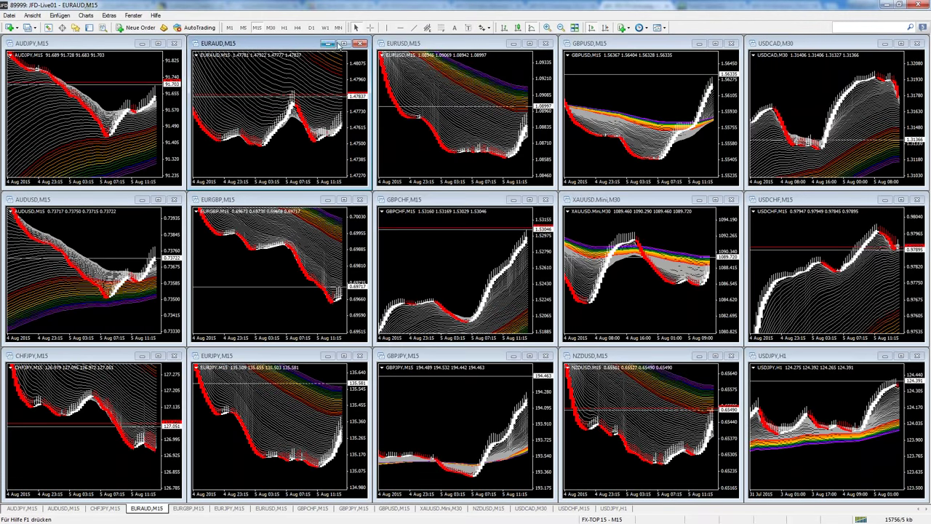
pyautogui.click(343, 44)
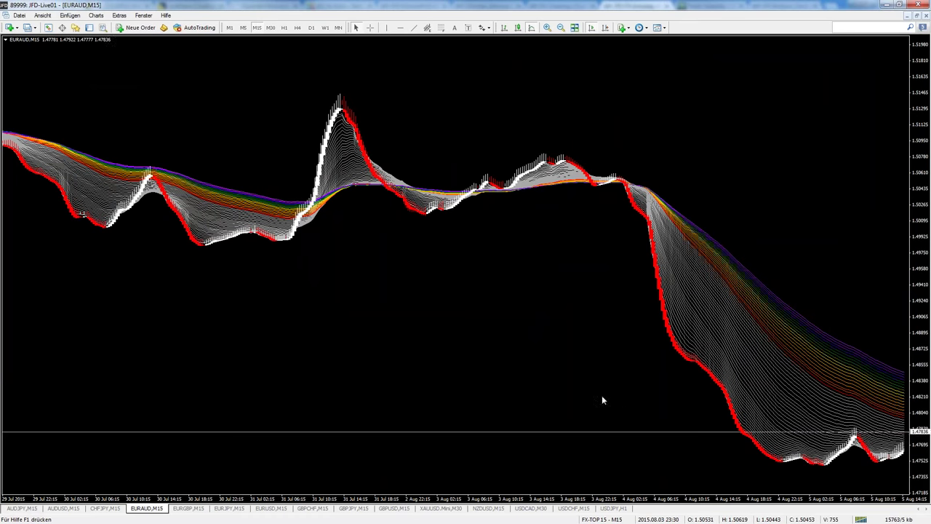
pyautogui.click(658, 28)
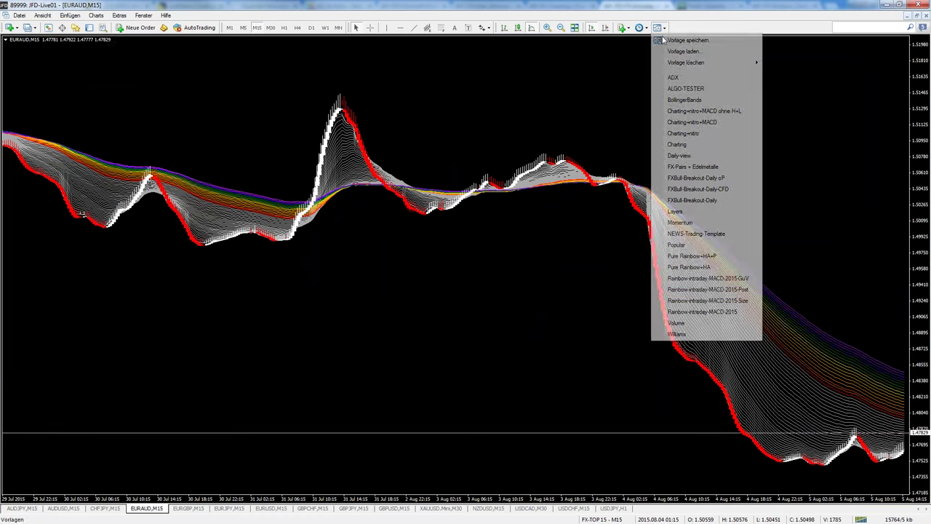
# Apply Rainbow-intraday-MACD-2015-Post to EURAUD and measure the 1234-point slide from the previous-day high
pyautogui.click(710, 289)
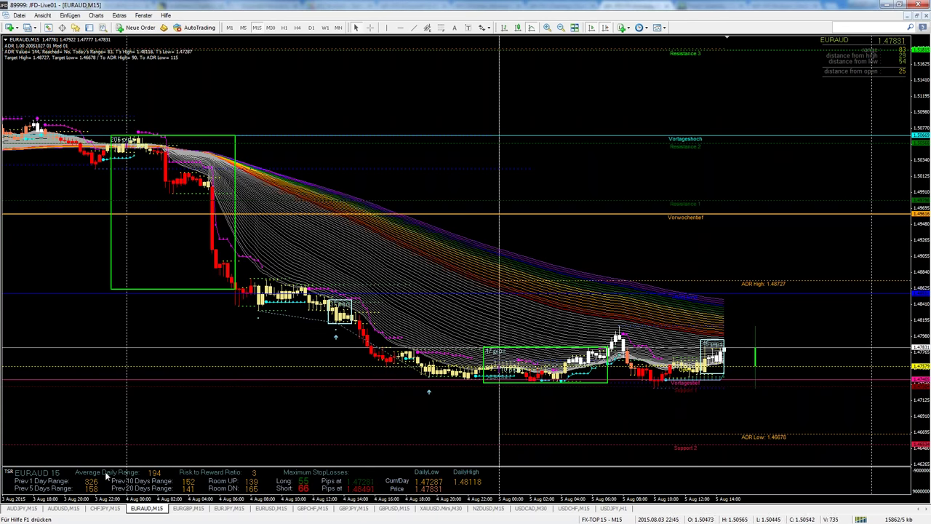
pyautogui.moveTo(228, 242)
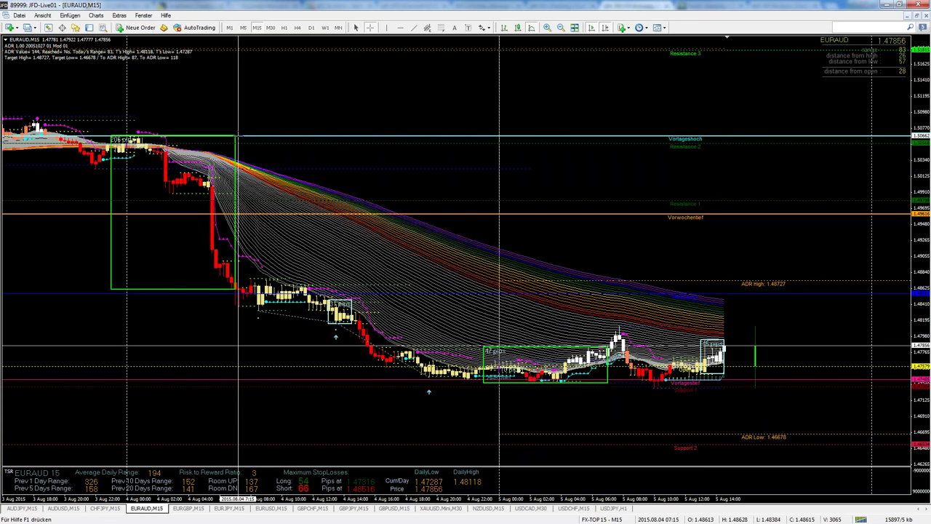
pyautogui.moveTo(238, 136); pyautogui.dragTo(236, 288)
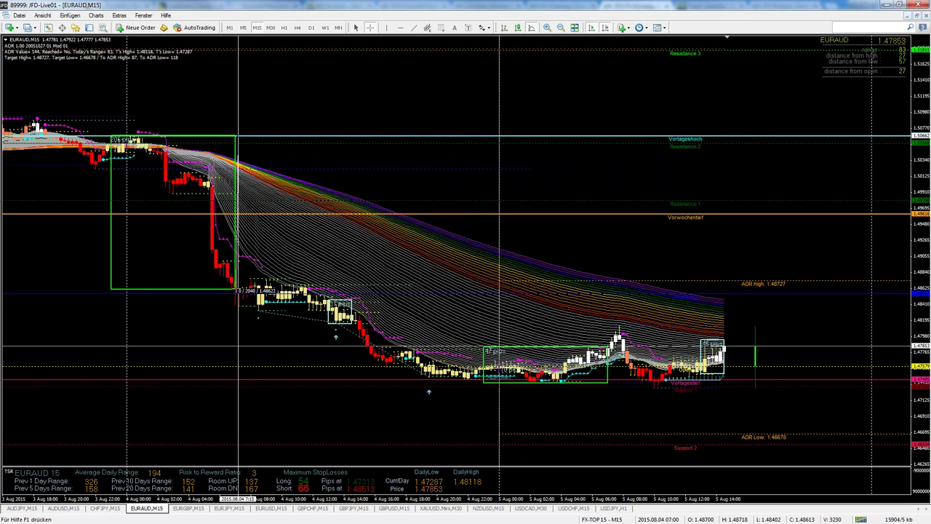
pyautogui.moveTo(236, 289); pyautogui.dragTo(236, 289)
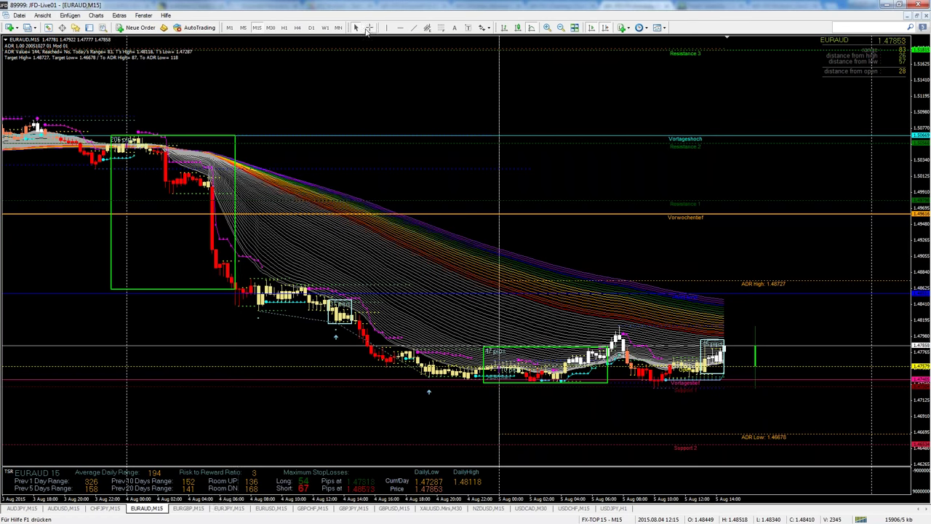
pyautogui.click(369, 28)
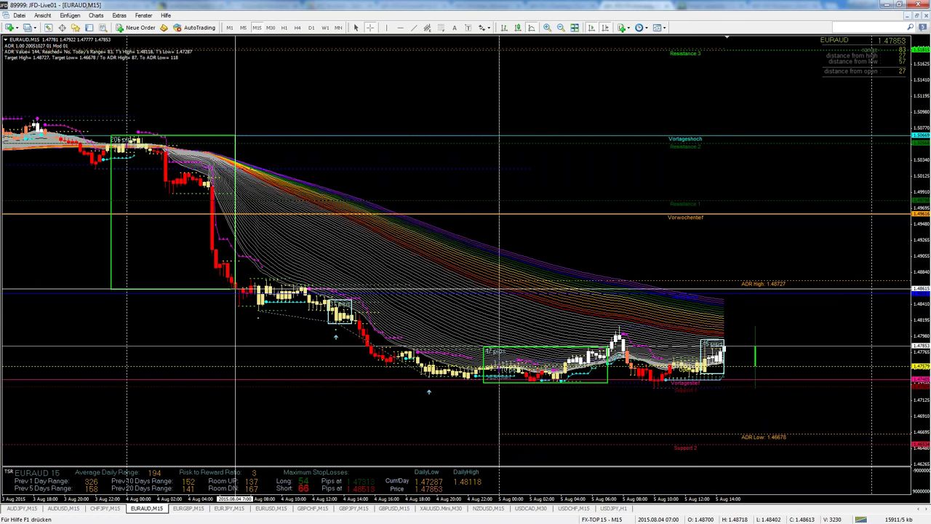
pyautogui.moveTo(236, 289)
pyautogui.mouseDown()
pyautogui.moveTo(433, 383)
pyautogui.moveTo(447, 376)
pyautogui.mouseUp()
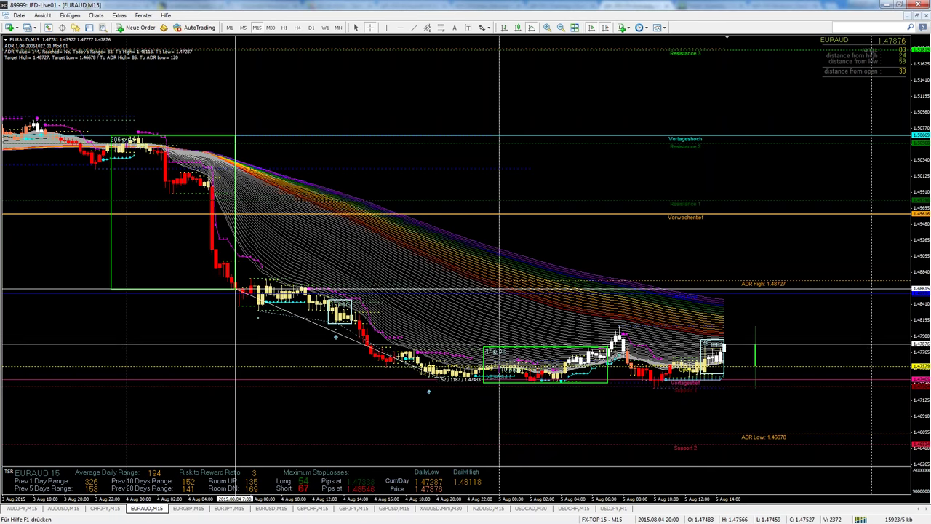
pyautogui.click(235, 288)
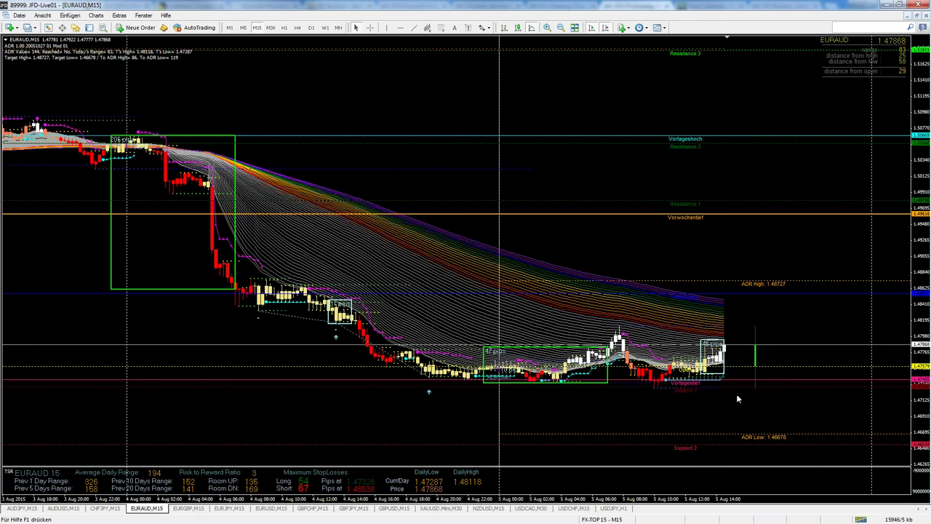
pyautogui.moveTo(703, 314)
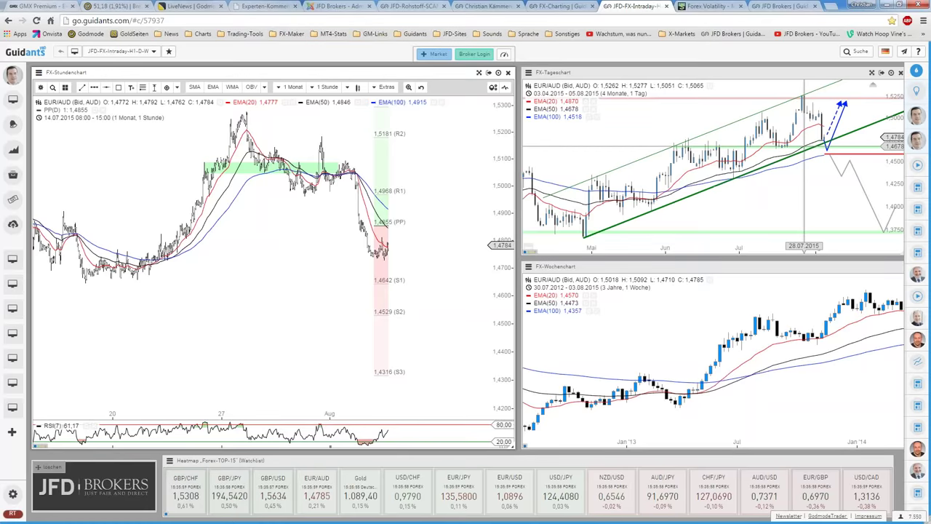
# Flatten the lower green channel line, show the daily chart full screen, then Alt+Tab to MetaTrader
pyautogui.moveTo(816, 154); pyautogui.dragTo(816, 163)
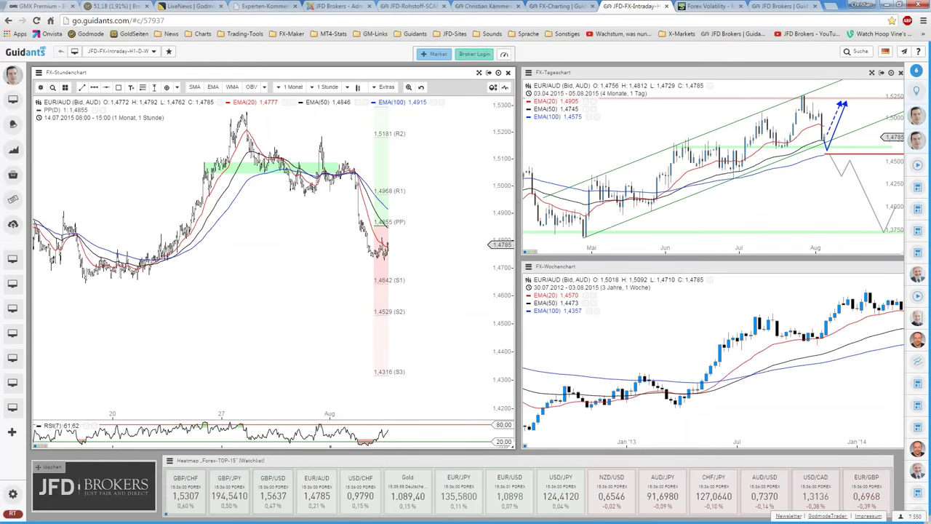
pyautogui.press('f')
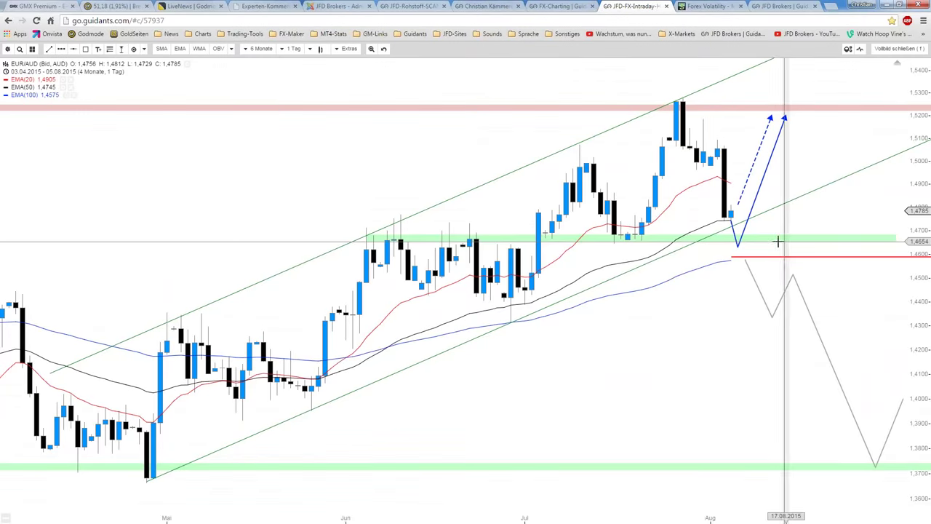
pyautogui.hotkey('alt', 'Tab')
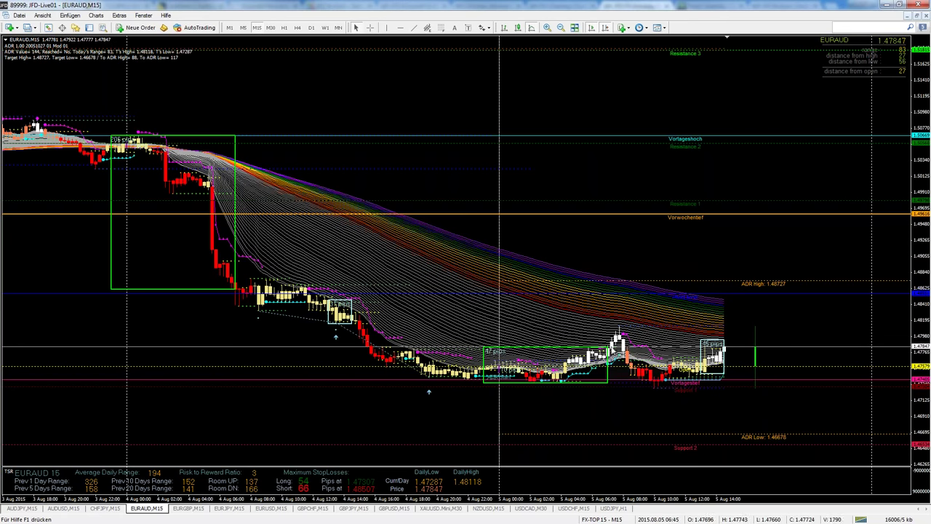
# Restore the tiled layout, maximize GBPCHF and apply the Rainbow-intraday-MACD-2015-Post template to it
pyautogui.moveTo(601, 332)
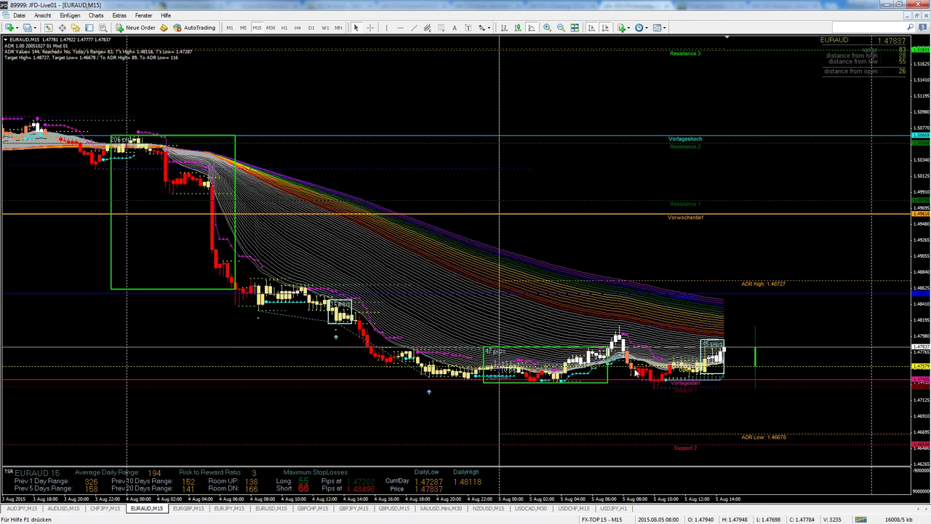
pyautogui.moveTo(652, 408)
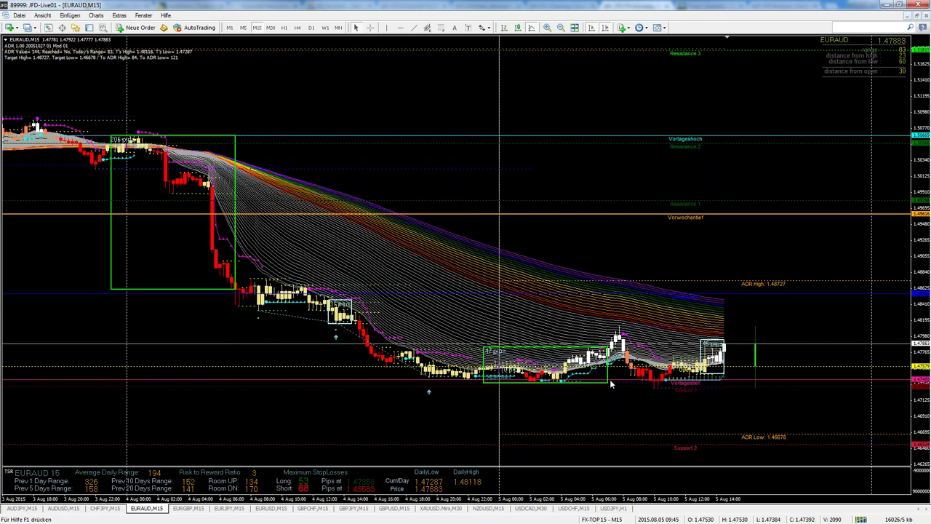
pyautogui.moveTo(700, 339)
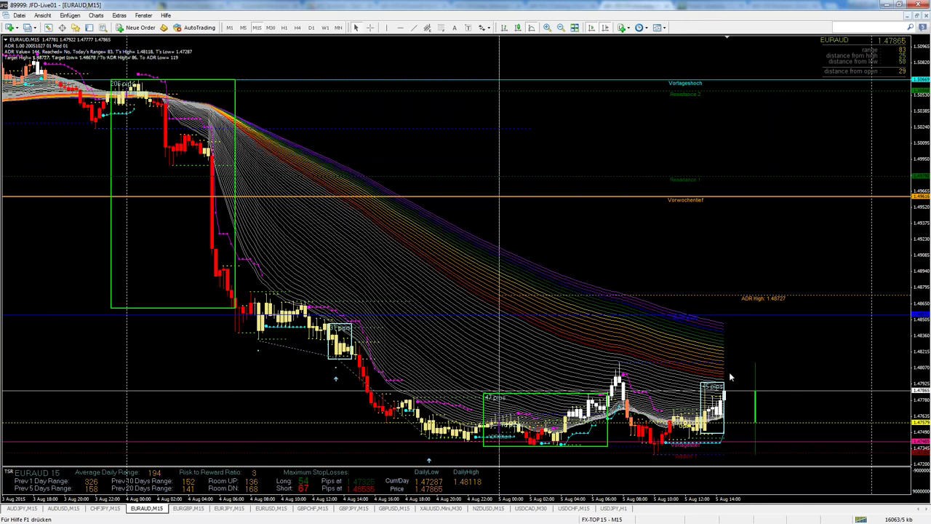
pyautogui.click(917, 16)
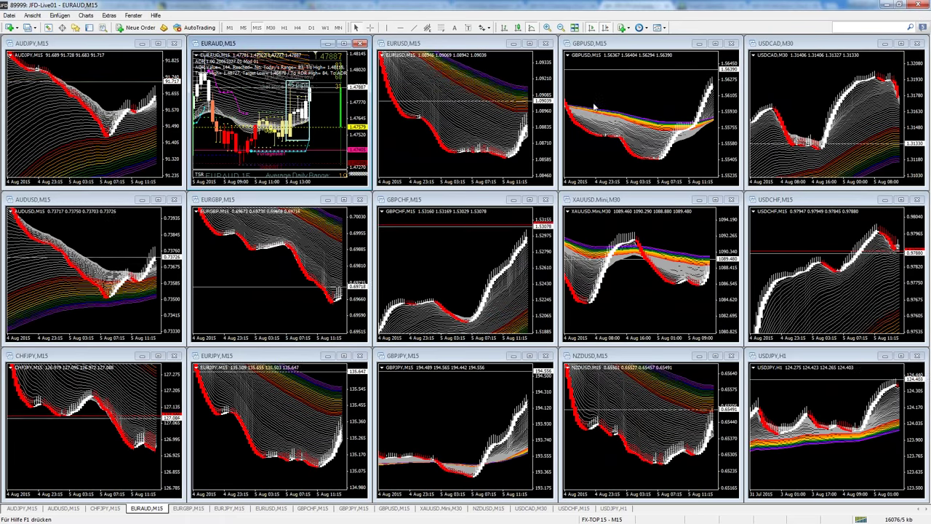
pyautogui.click(532, 201)
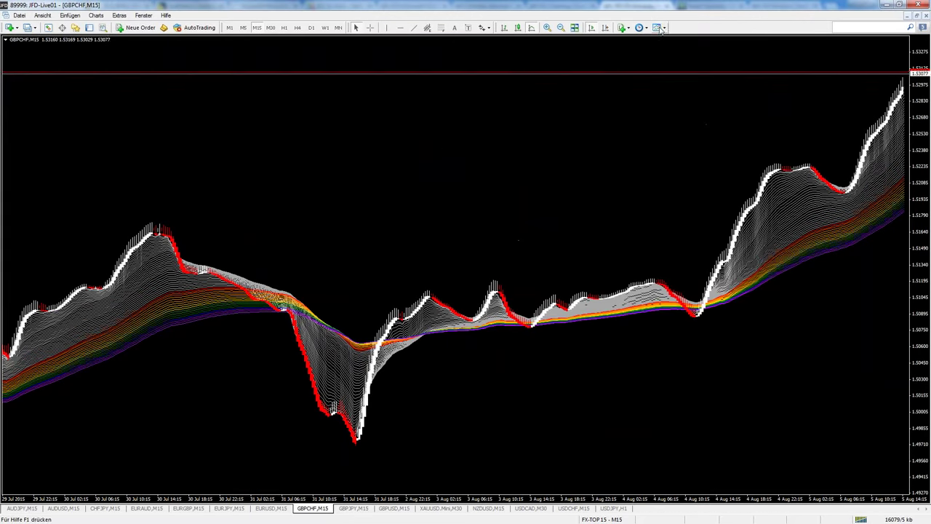
pyautogui.click(659, 27)
pyautogui.click(710, 289)
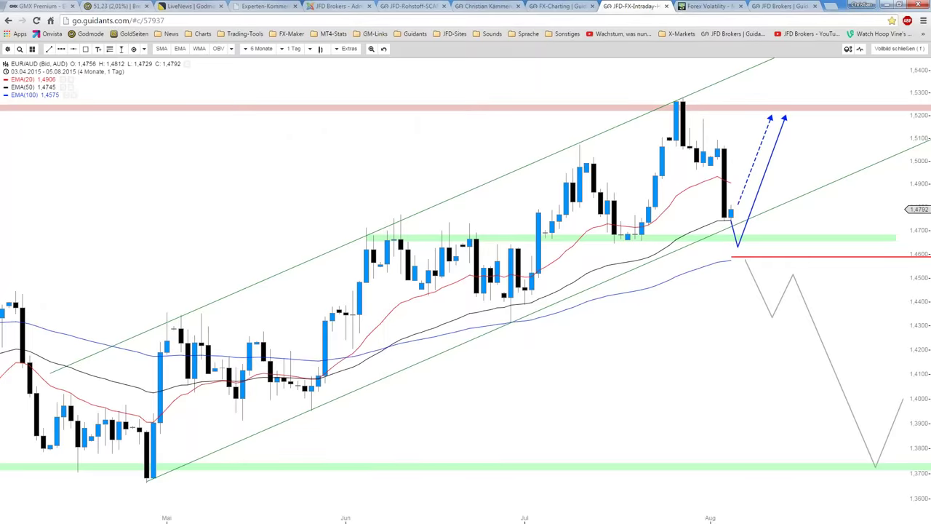
# On the JFD Brokers dashboard, load older chat messages, grab the gbpchf39r4z.png link and open a new tab
pyautogui.click(780, 9)
pyautogui.scroll(10, 727, 318)
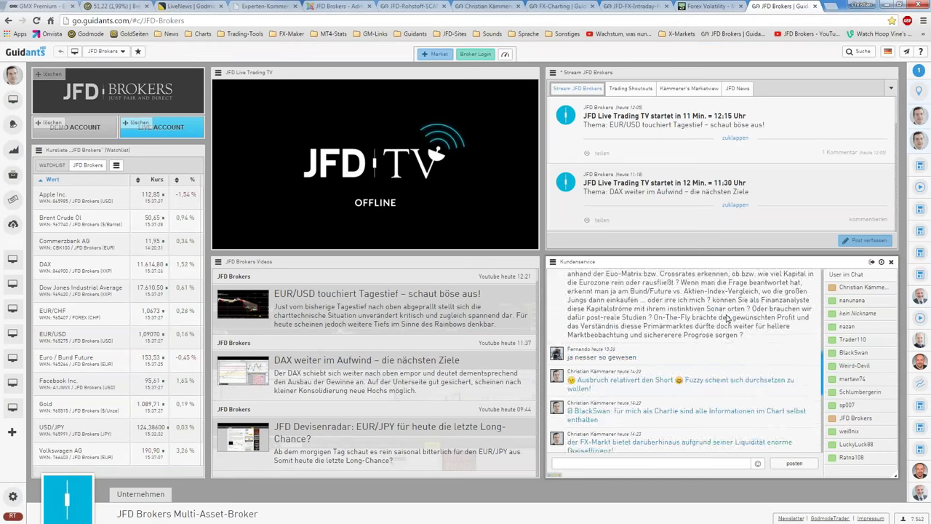
pyautogui.scroll(5, 726, 318)
pyautogui.scroll(-1, 726, 318)
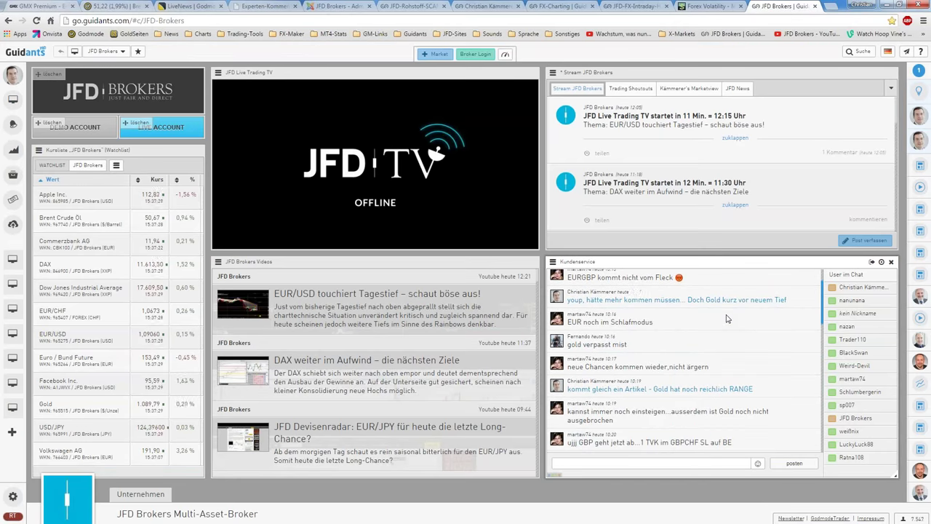
pyautogui.scroll(1, 726, 318)
pyautogui.scroll(-2, 726, 318)
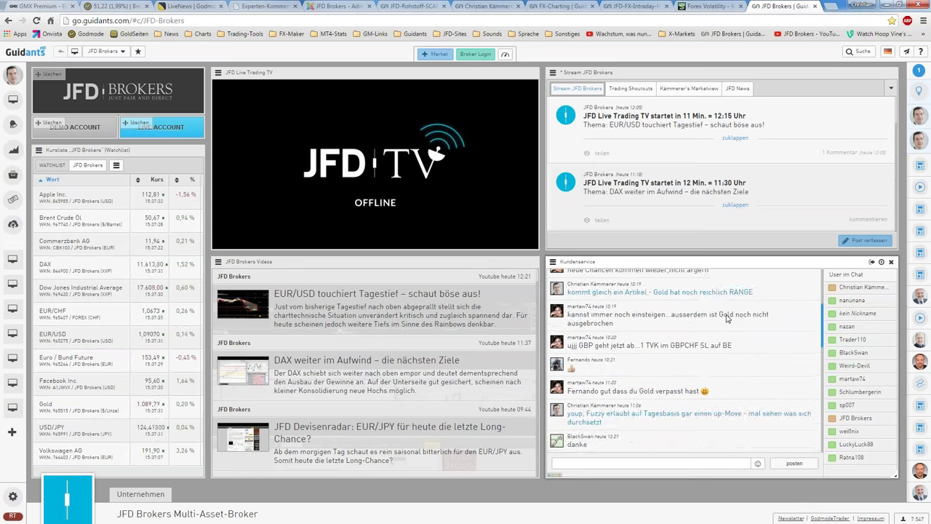
pyautogui.scroll(2, 726, 318)
pyautogui.click(710, 284)
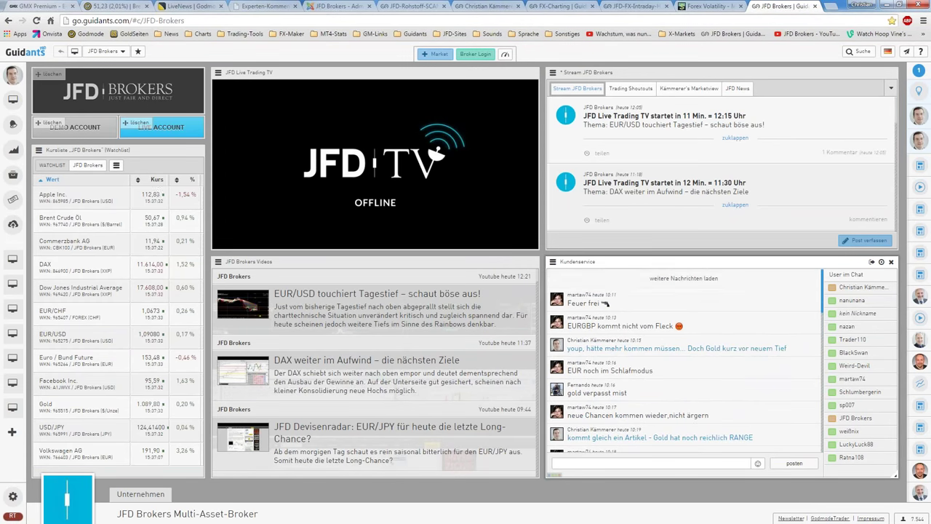
pyautogui.moveTo(697, 376); pyautogui.dragTo(569, 372)
pyautogui.hotkey('ctrl', 'c')
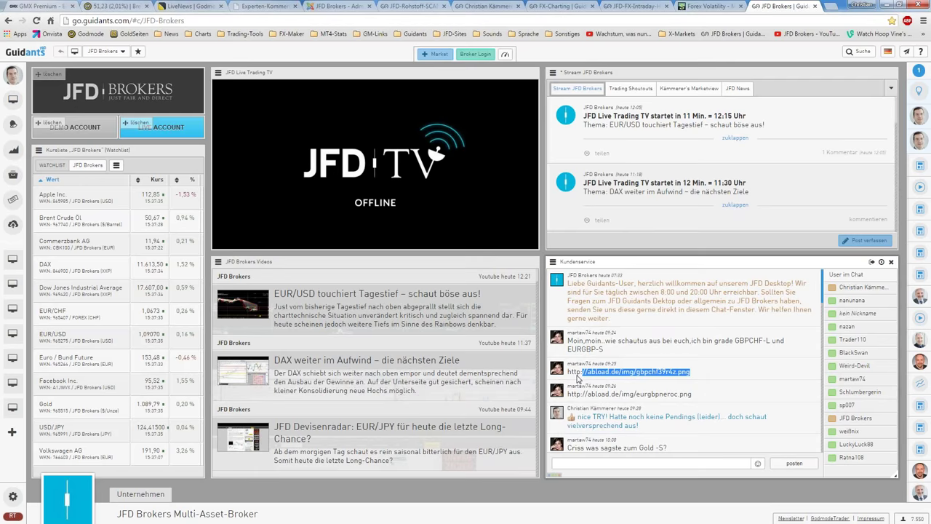
pyautogui.click(832, 5)
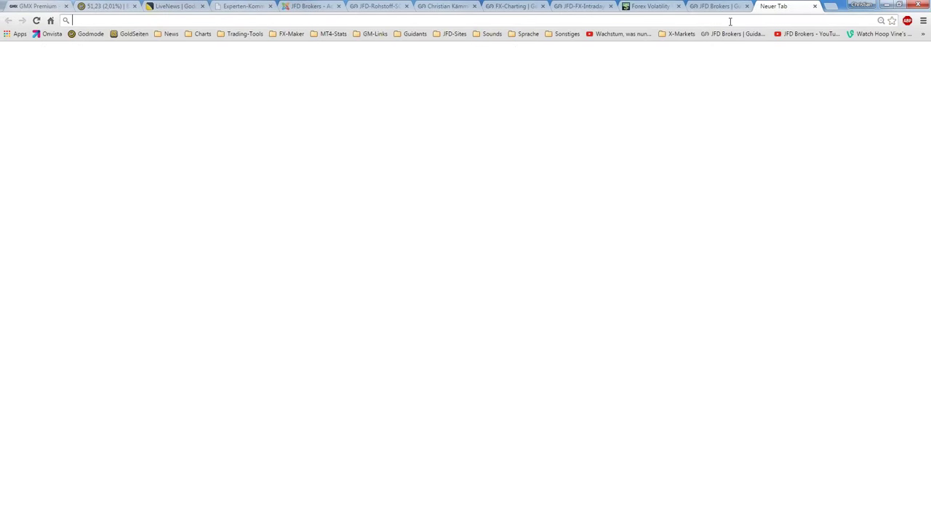
# Load the pasted gbpchf39r4z.png image link, then switch to MetaTrader's GBPCHF M15 chart
pyautogui.hotkey('ctrl', 'v')
pyautogui.press('Return')
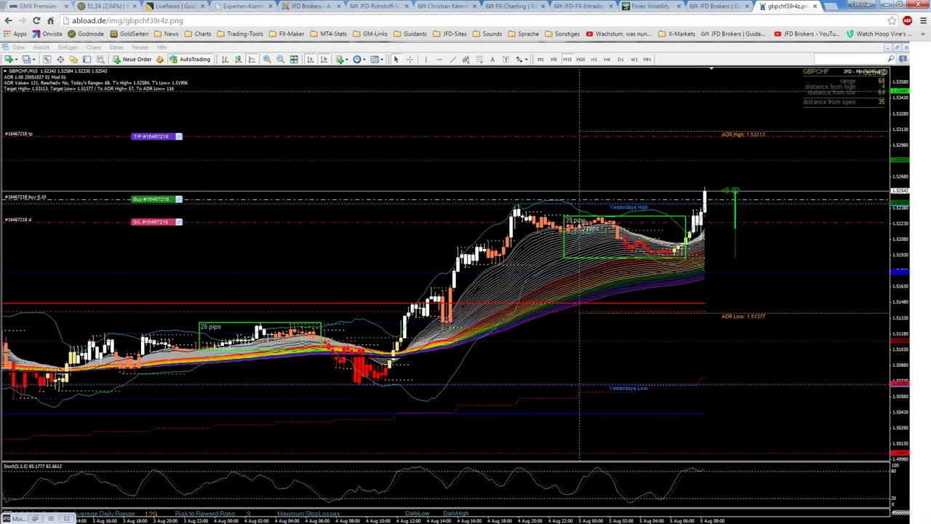
pyautogui.hotkey('alt', 'Tab')
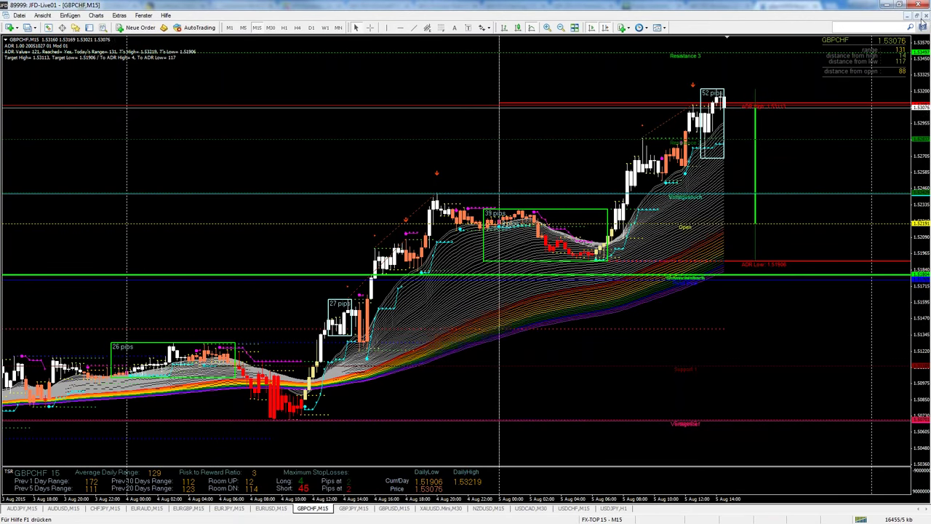
# Apply the Rainbow-intraday-MACD-2015-Post template to the NZDUSD M15 chart and maximize it
pyautogui.click(917, 16)
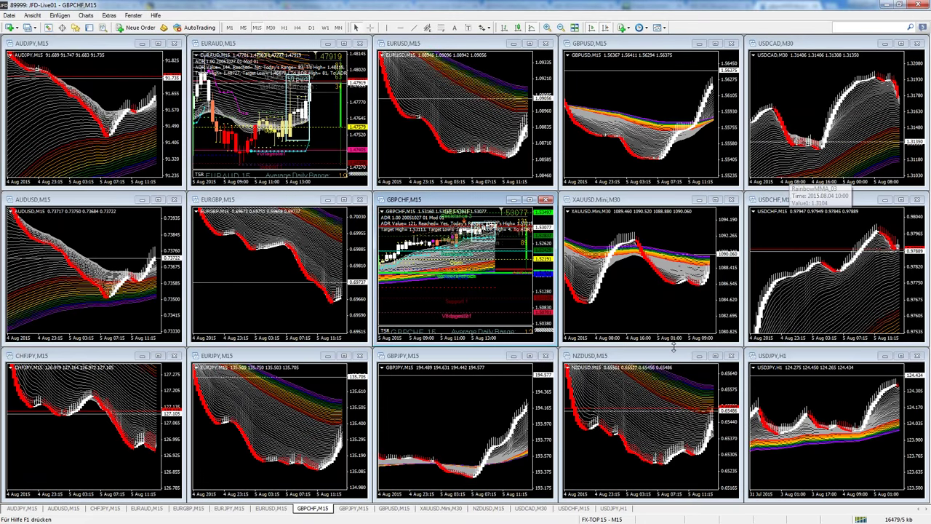
pyautogui.click(715, 356)
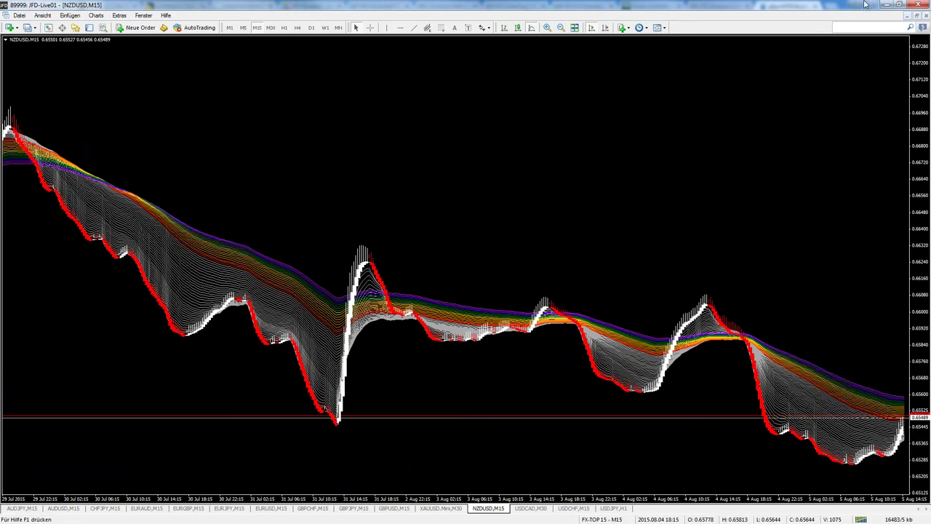
pyautogui.click(913, 15)
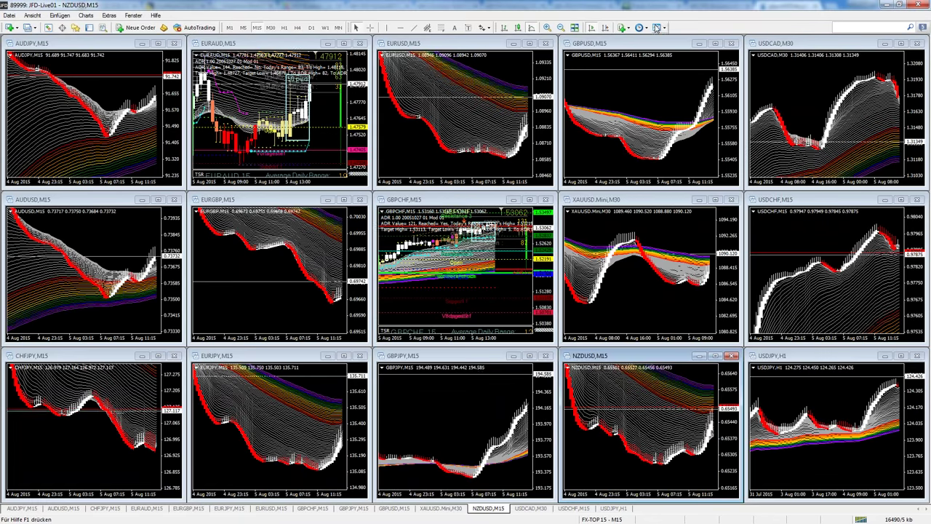
pyautogui.click(656, 27)
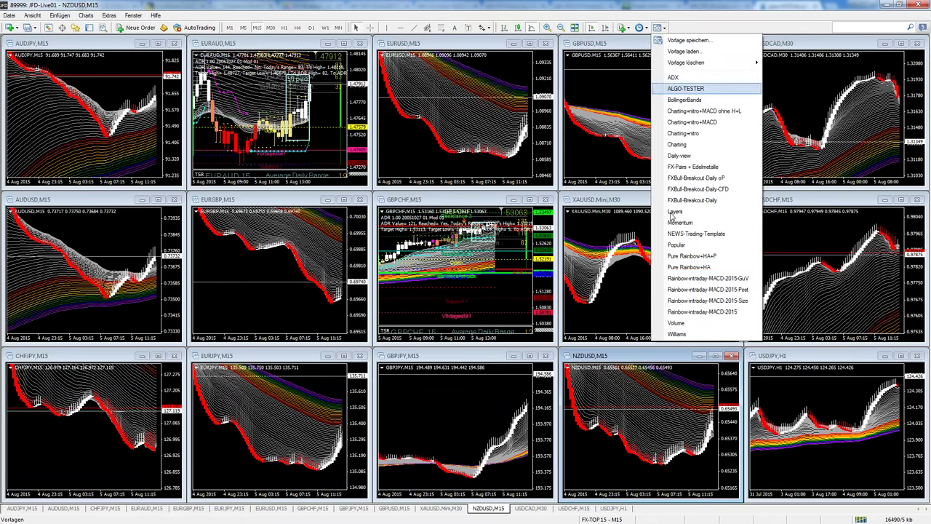
pyautogui.click(702, 289)
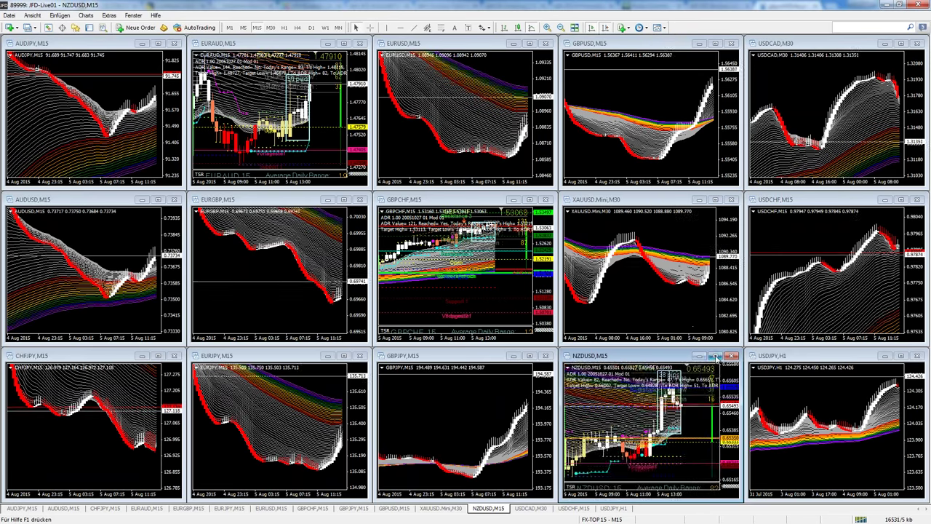
pyautogui.click(716, 356)
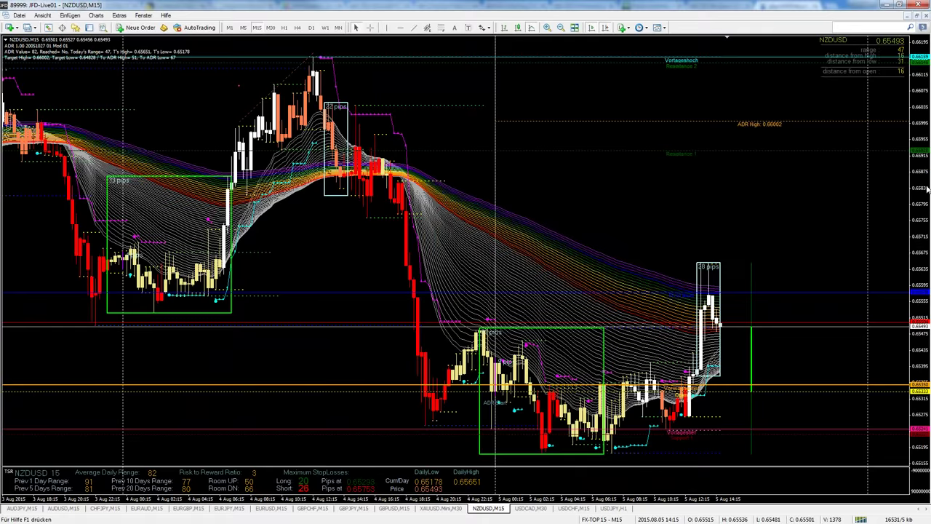
# Squeeze the NZDUSD price scale so ADR high 0.66002 and ADR low 0.64828 both show
pyautogui.moveTo(928, 188); pyautogui.dragTo(928, 196)
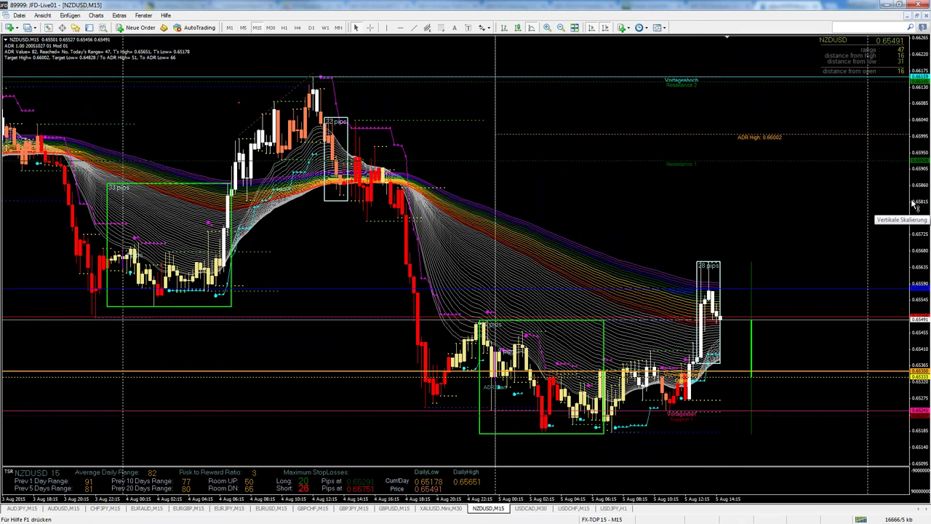
pyautogui.moveTo(928, 216); pyautogui.dragTo(923, 215)
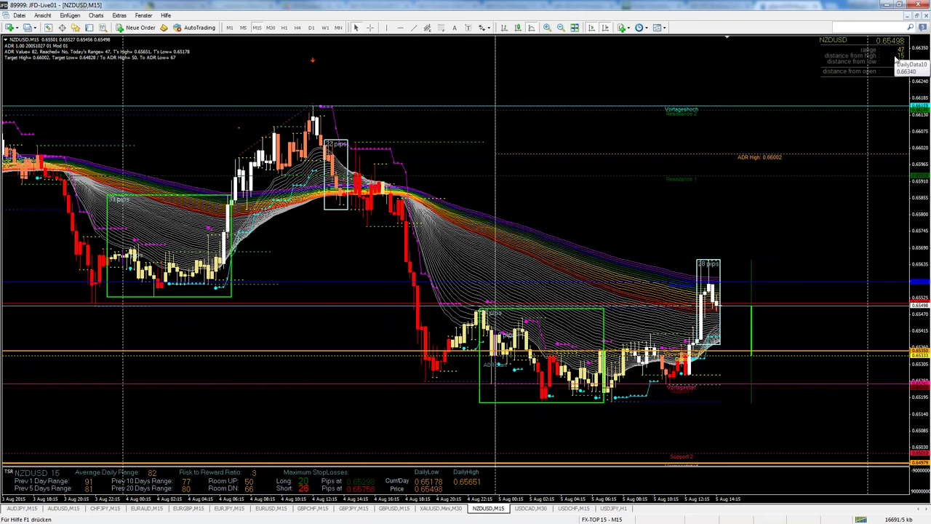
pyautogui.moveTo(912, 180); pyautogui.dragTo(920, 209)
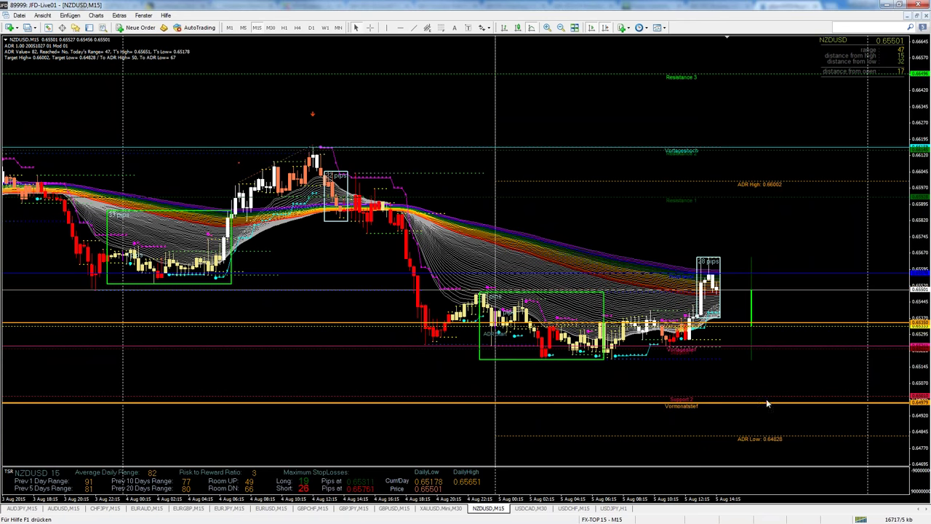
pyautogui.moveTo(727, 315)
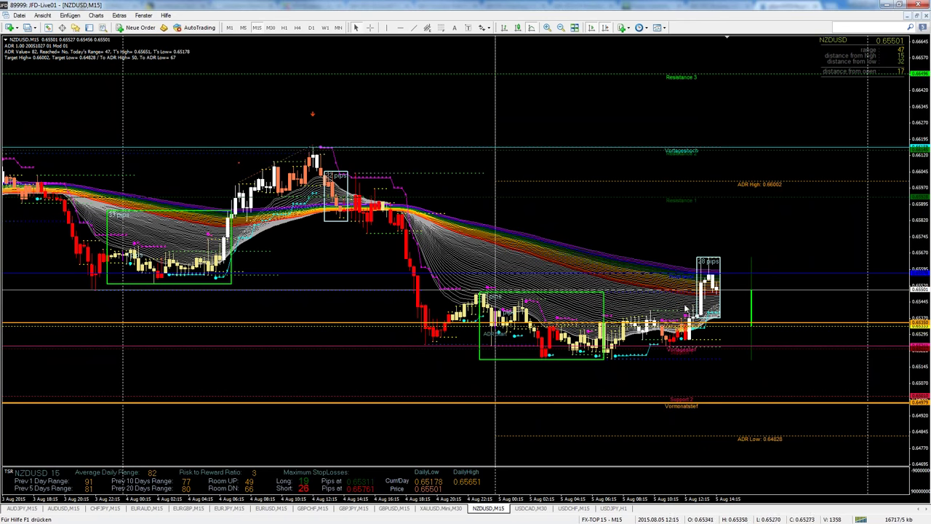
pyautogui.moveTo(716, 331)
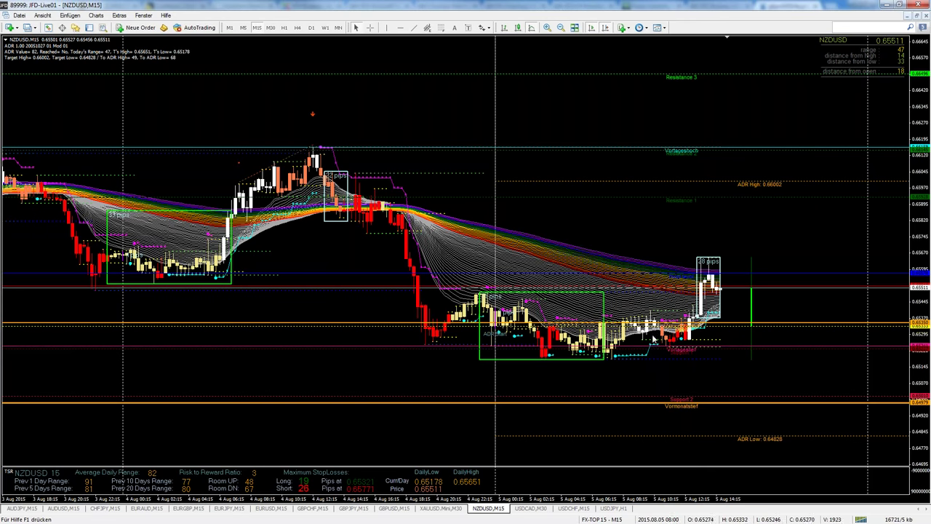
pyautogui.moveTo(710, 270)
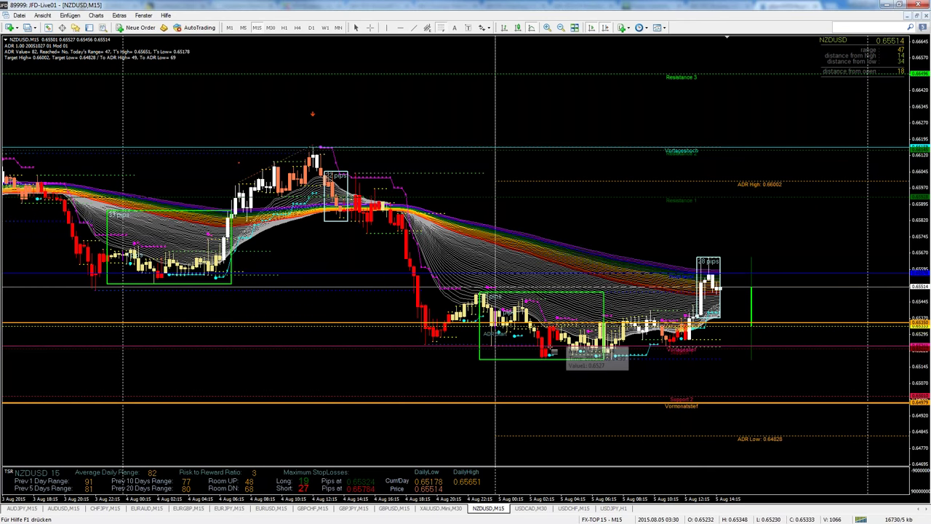
pyautogui.moveTo(547, 361)
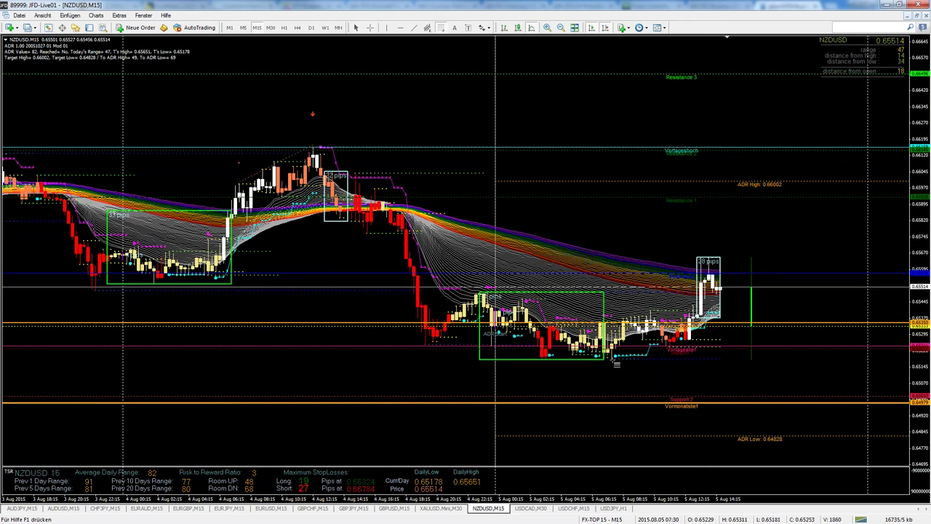
# Draw a Fibonacci retracement on NZDUSD from the recent swing high to the latest low
pyautogui.moveTo(618, 358); pyautogui.dragTo(316, 184)
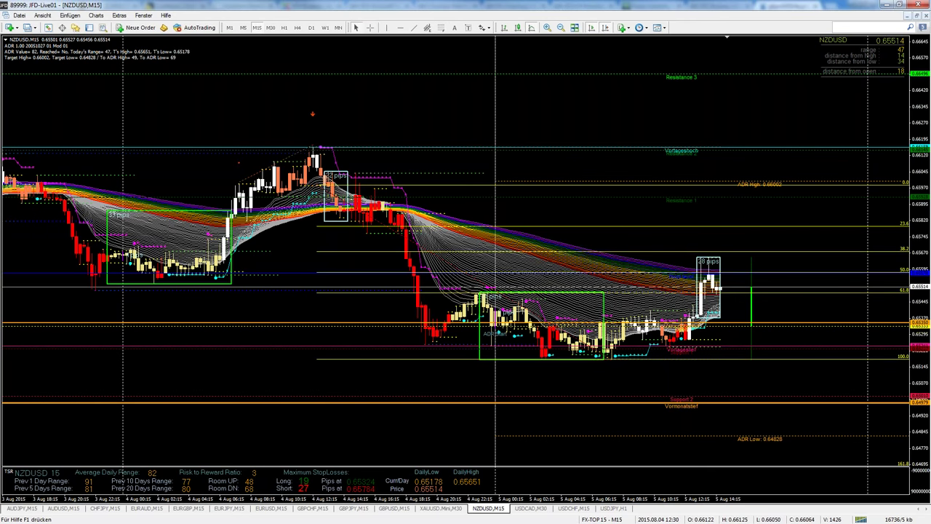
pyautogui.moveTo(605, 356)
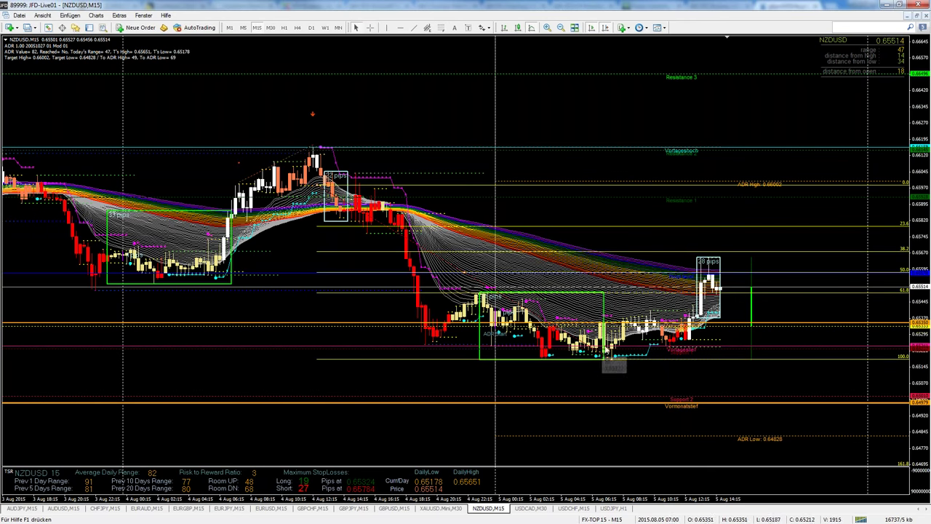
pyautogui.moveTo(612, 363); pyautogui.dragTo(312, 148)
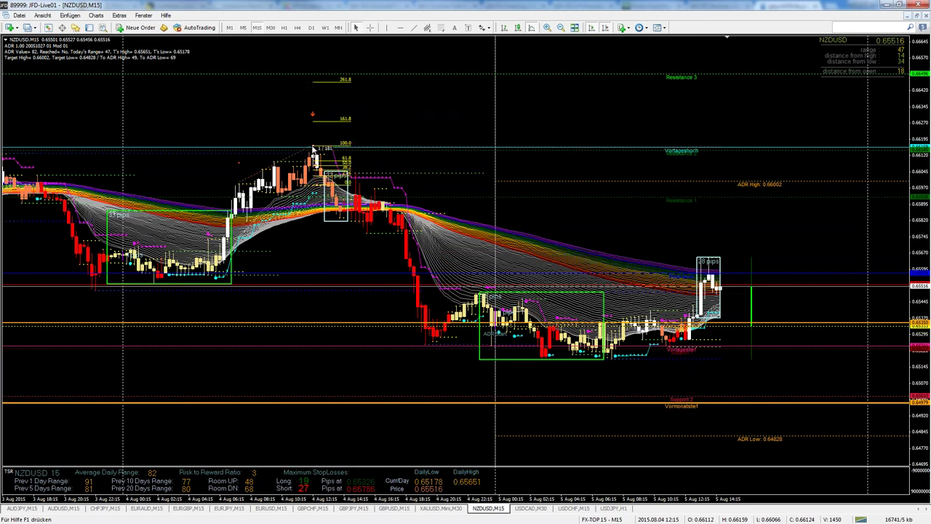
pyautogui.moveTo(313, 181)
pyautogui.mouseDown()
pyautogui.moveTo(642, 378)
pyautogui.moveTo(628, 356)
pyautogui.mouseUp()
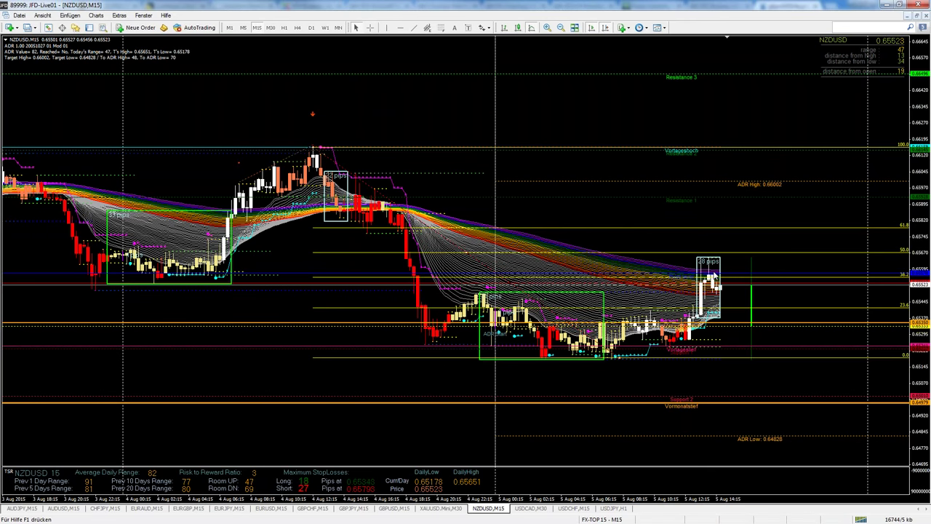
pyautogui.moveTo(710, 287)
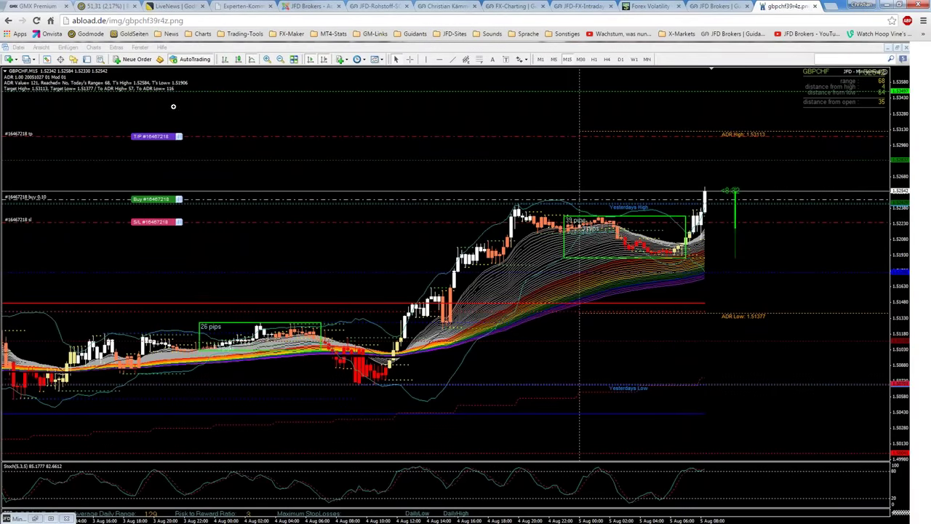
# Go back to the EUR/AUD intraday chart on the JFD Guidants page
pyautogui.click(706, 5)
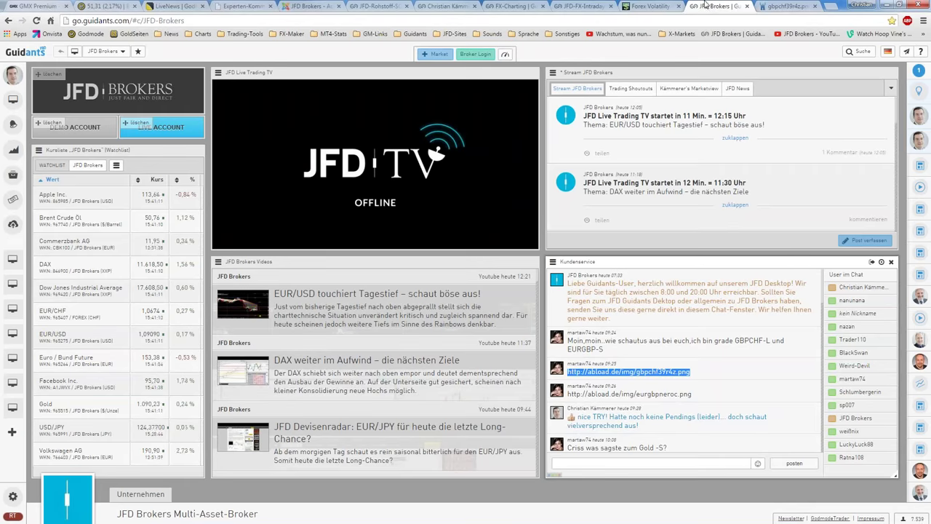
pyautogui.scroll(-3, 704, 237)
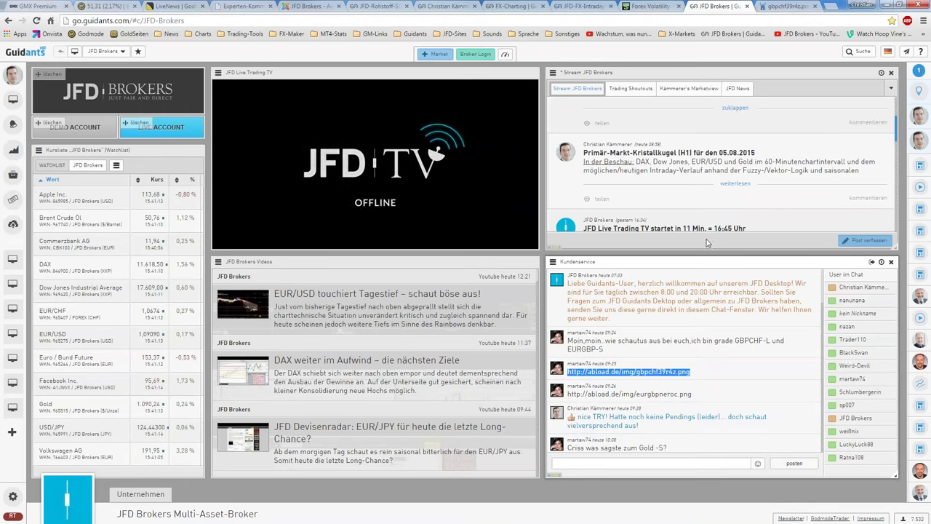
pyautogui.scroll(3, 707, 233)
pyautogui.click(486, 5)
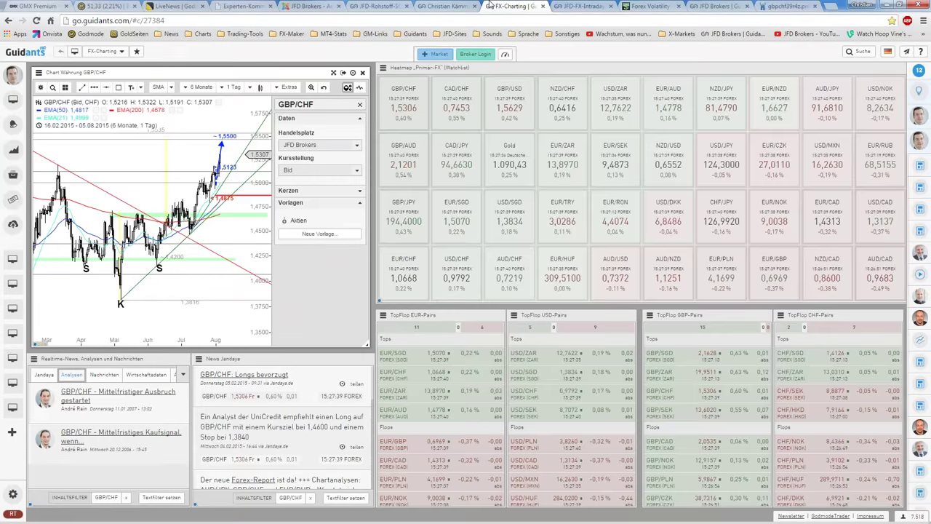
pyautogui.click(586, 5)
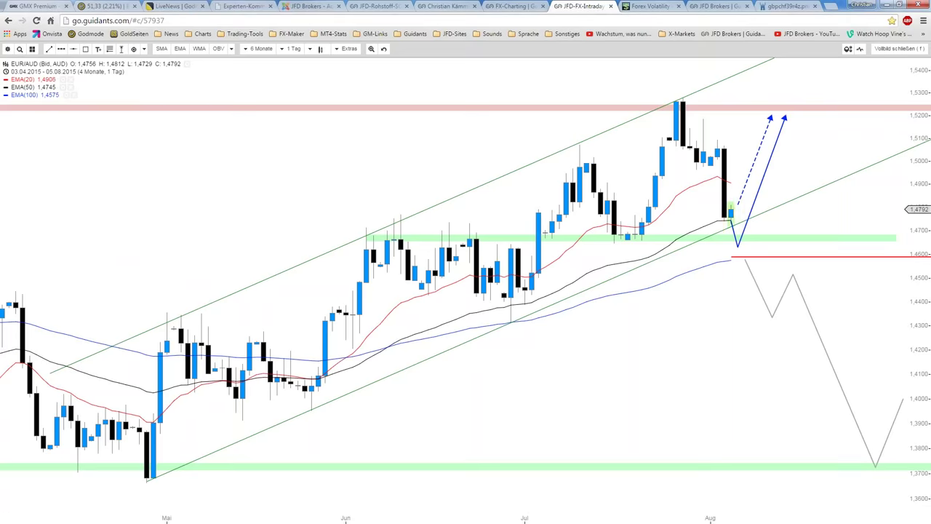
# Save the EUR/AUD analysis, leave full screen, and load USD/JPY into the dashboard
pyautogui.click(7, 49)
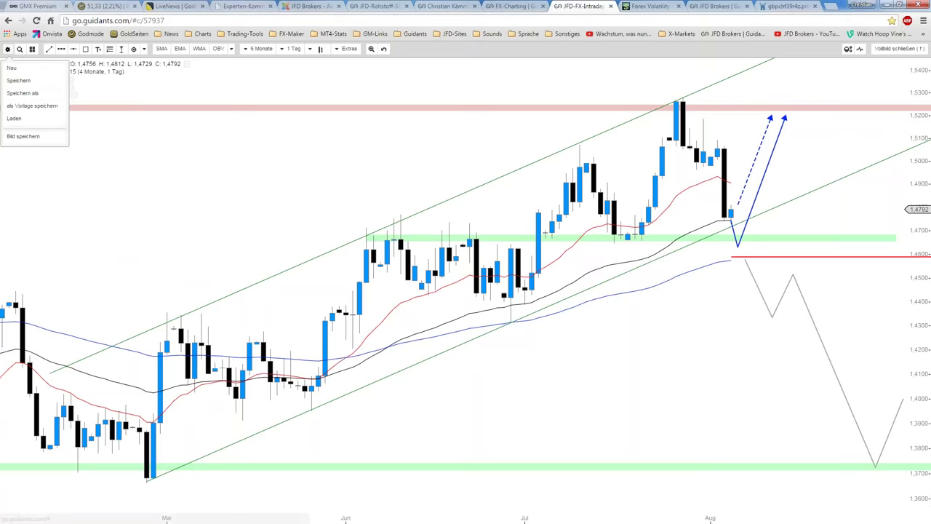
pyautogui.click(28, 80)
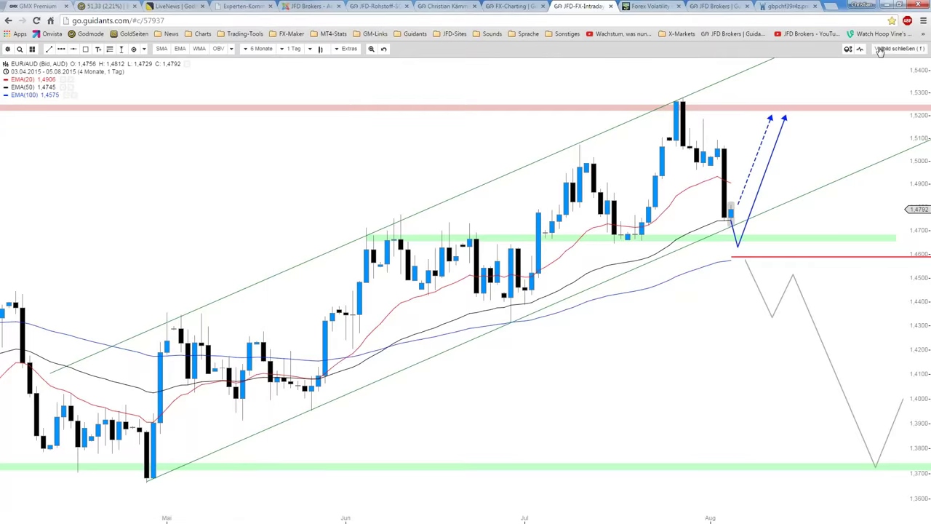
pyautogui.click(881, 49)
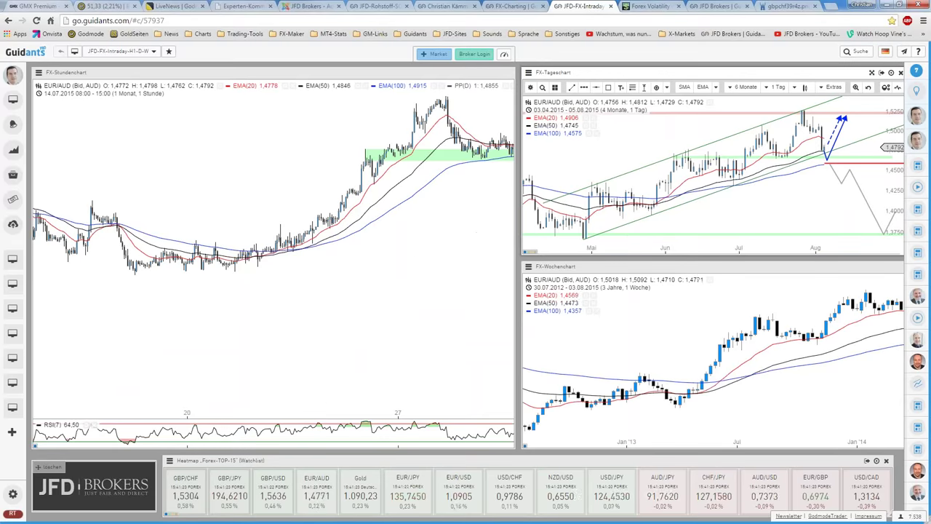
pyautogui.click(611, 489)
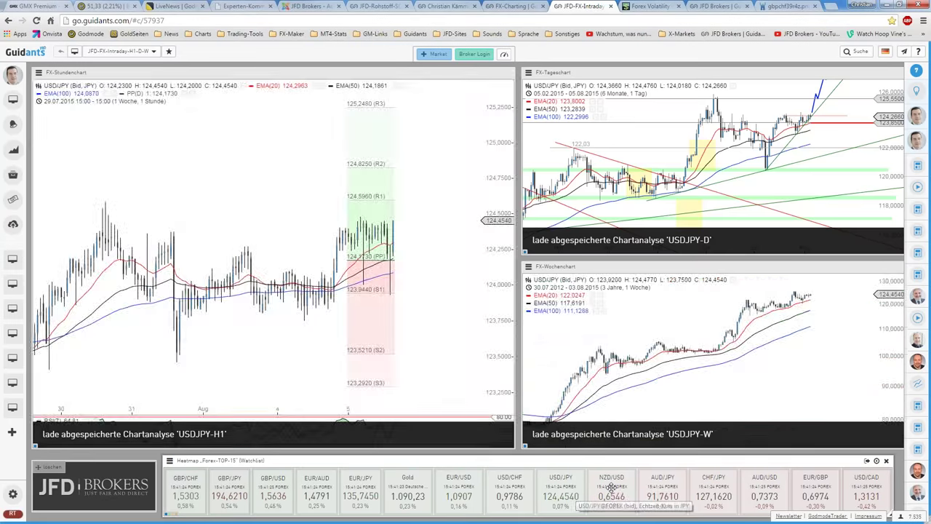
# Load NZD/USD into the dashboard and show its daily chart full-screen
pyautogui.click(611, 488)
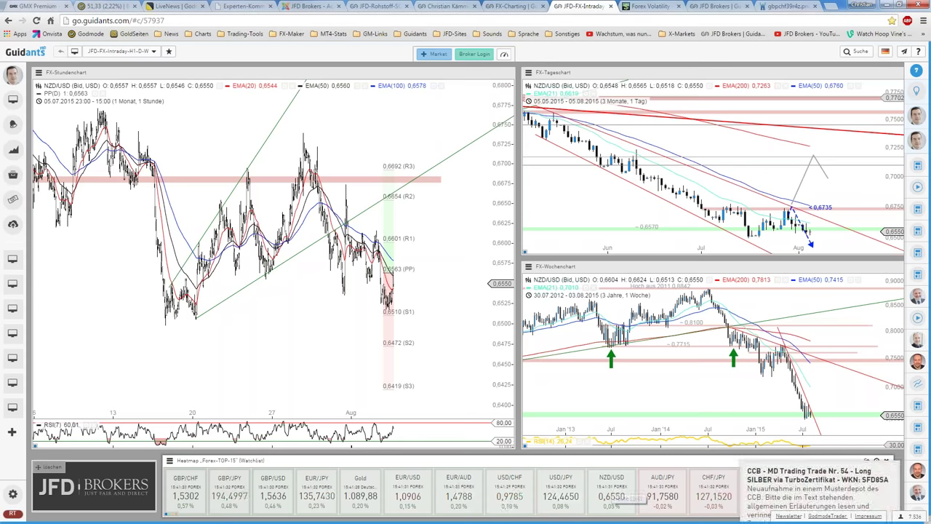
pyautogui.moveTo(799, 189)
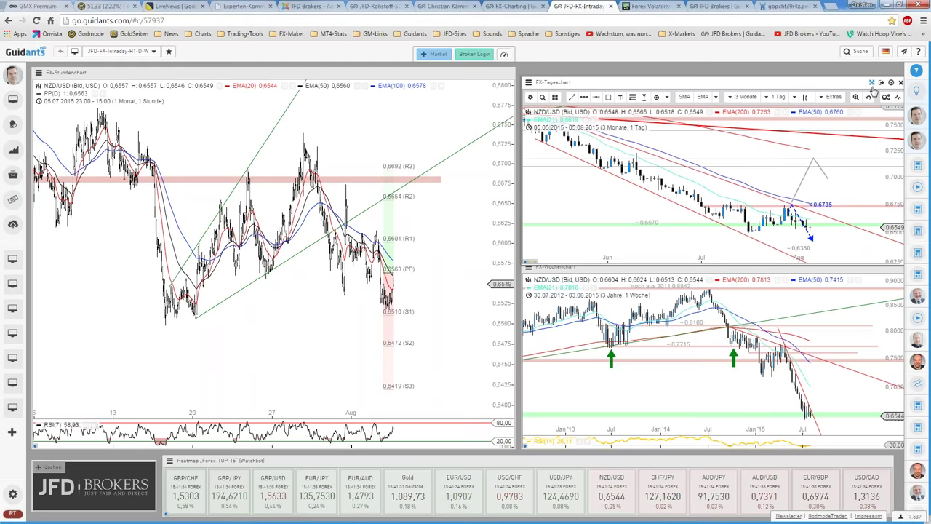
pyautogui.click(872, 86)
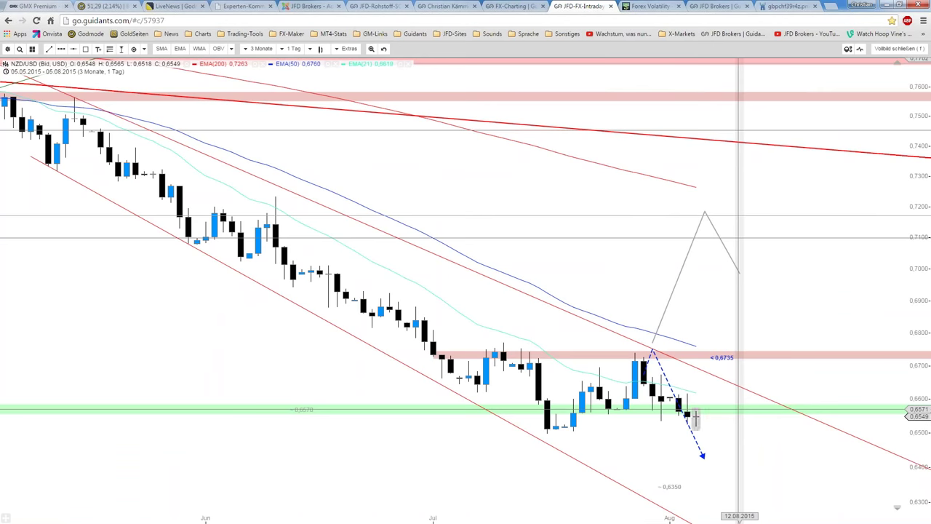
# Lengthen the dashed blue NZD/USD projection arrow by dragging its middle and lower points
pyautogui.scroll(-1, 734, 441)
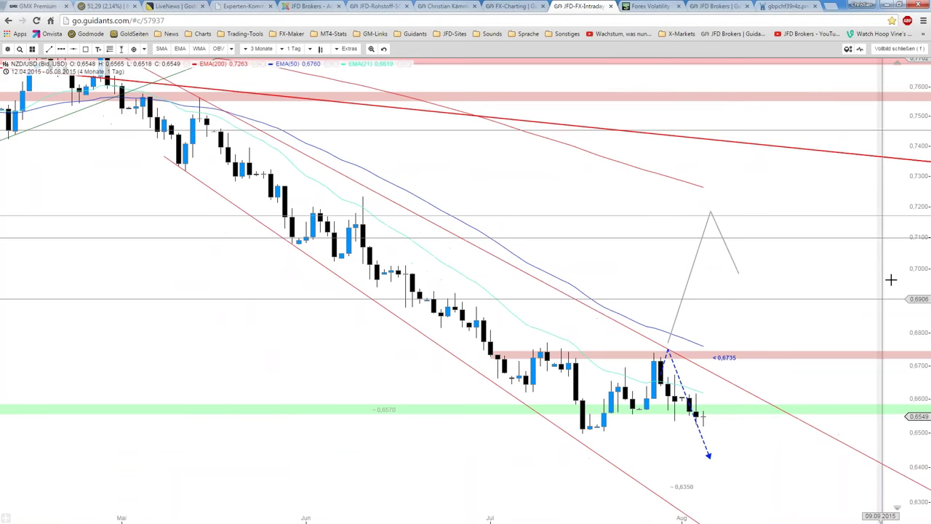
pyautogui.scroll(-1, 816, 448)
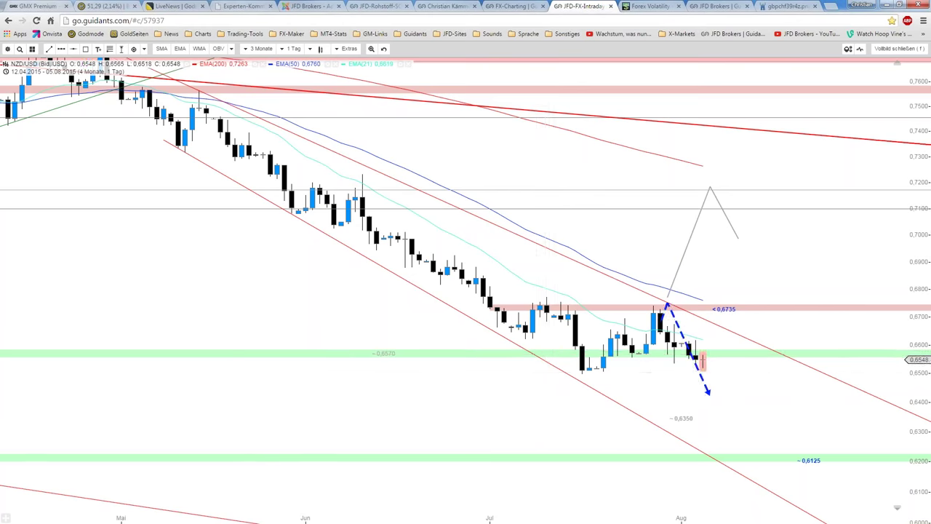
pyautogui.click(700, 371)
pyautogui.moveTo(625, 375); pyautogui.dragTo(671, 403)
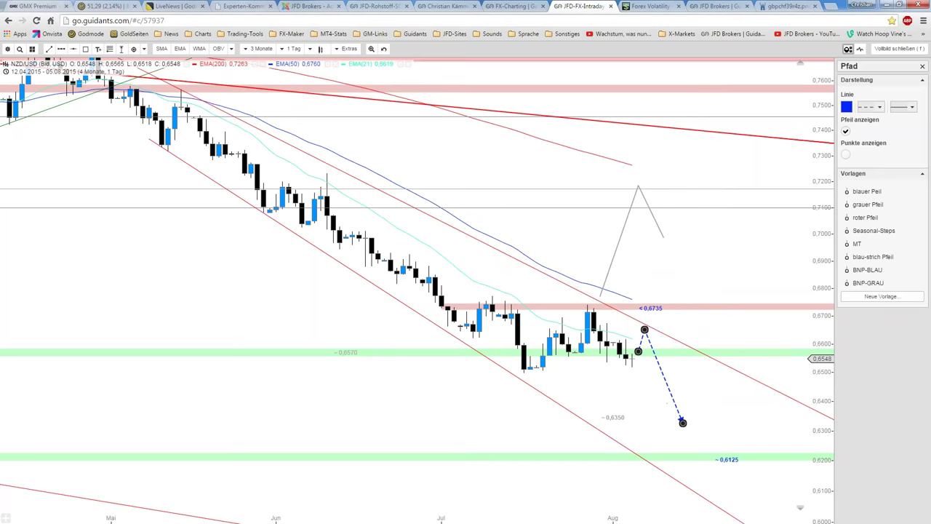
pyautogui.moveTo(644, 330); pyautogui.dragTo(652, 323)
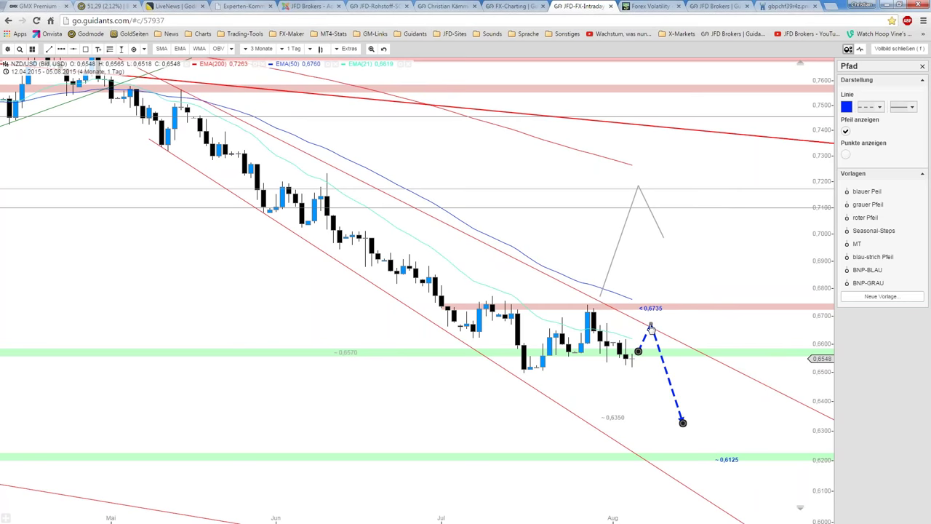
pyautogui.moveTo(682, 422); pyautogui.dragTo(716, 421)
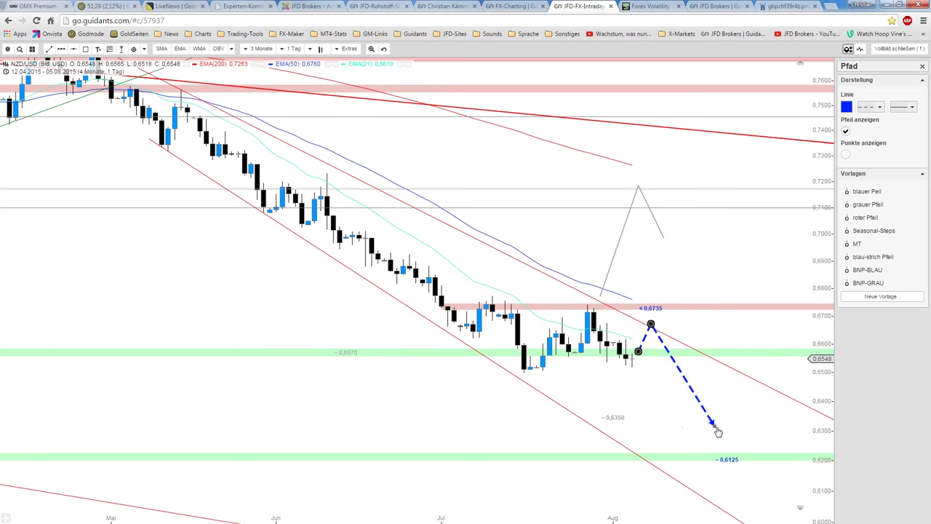
# Draw a zigzag path from the latest candle to 0.6125, styled 'blauer Peil' without arrowhead
pyautogui.click(61, 49)
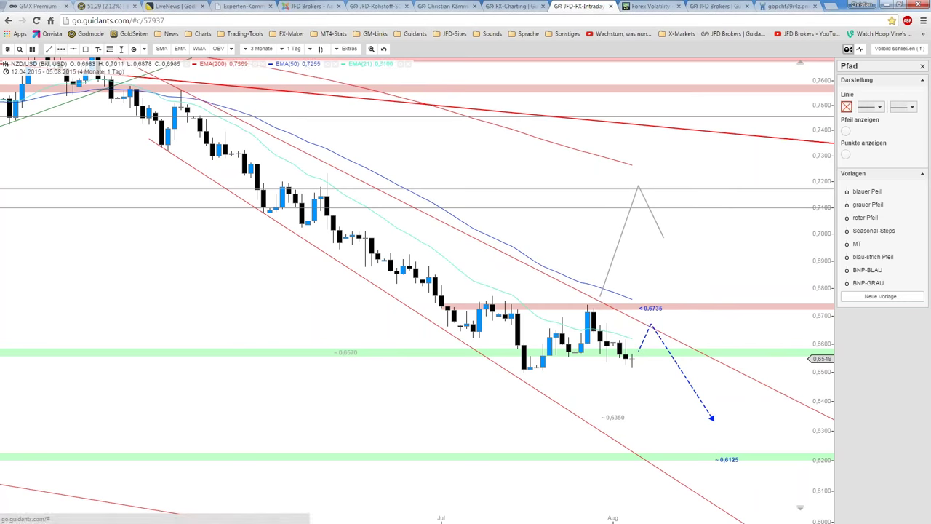
pyautogui.click(638, 370)
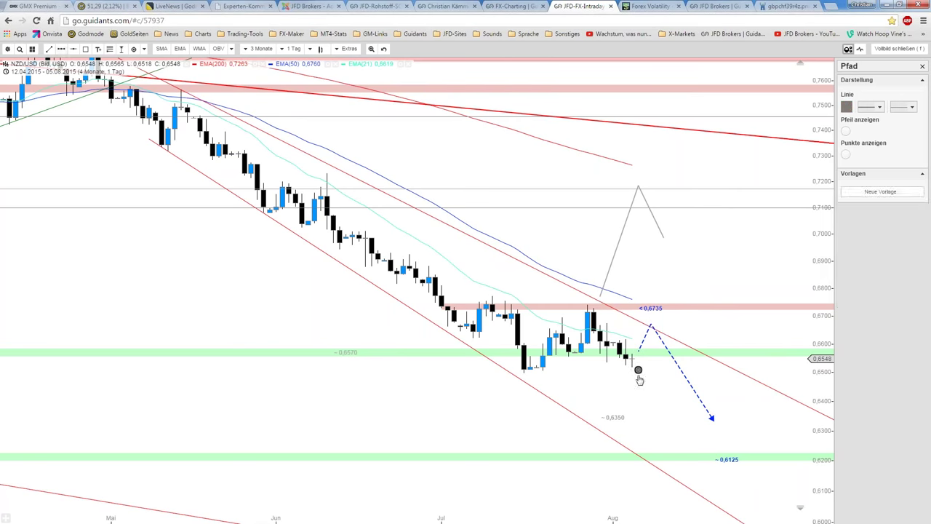
pyautogui.click(663, 414)
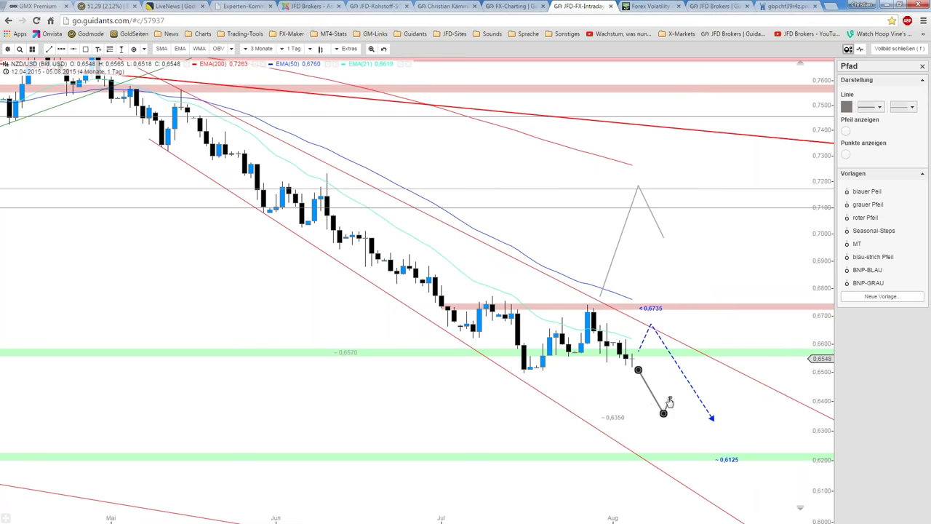
pyautogui.click(670, 398)
pyautogui.click(703, 458)
pyautogui.doubleClick(708, 435)
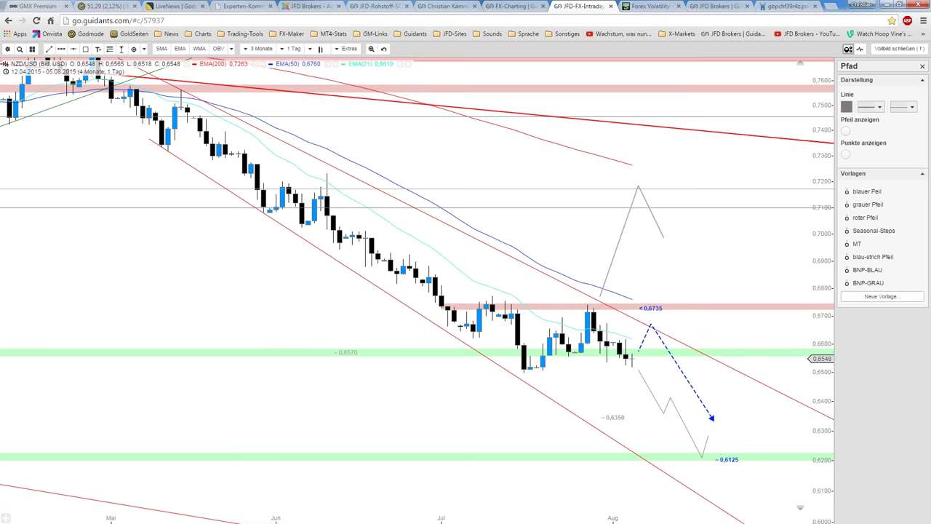
pyautogui.click(876, 194)
pyautogui.click(846, 133)
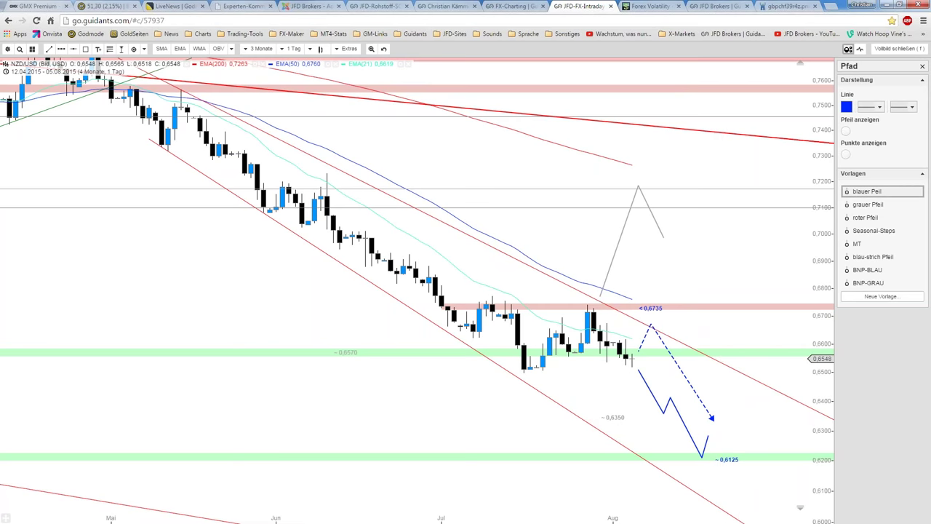
pyautogui.click(755, 327)
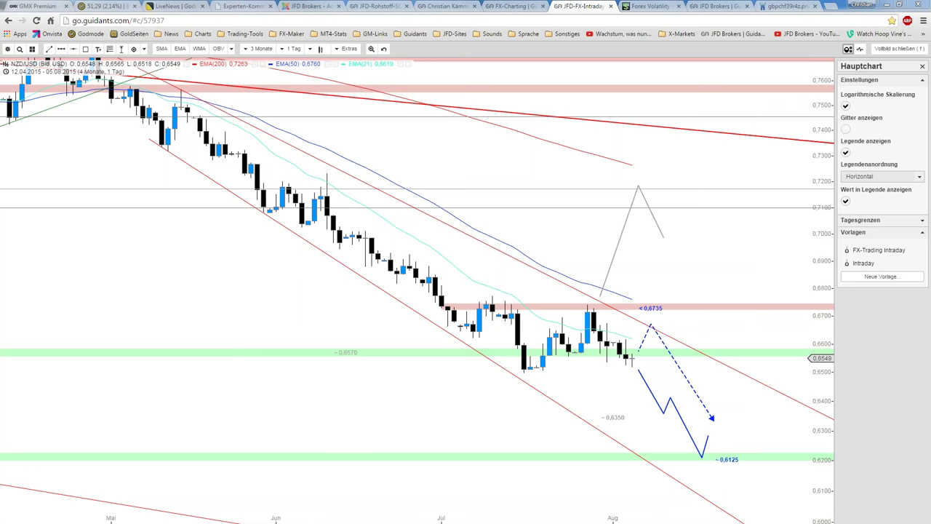
# Move the grey upside path right so it starts at the 0.6735 level
pyautogui.click(616, 262)
pyautogui.moveTo(617, 262); pyautogui.dragTo(661, 266)
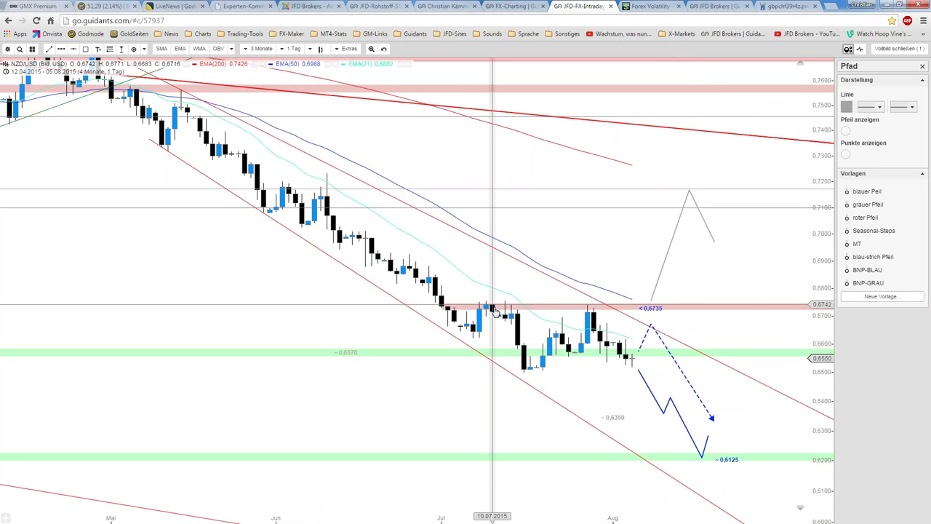
pyautogui.scroll(-4, 654, 281)
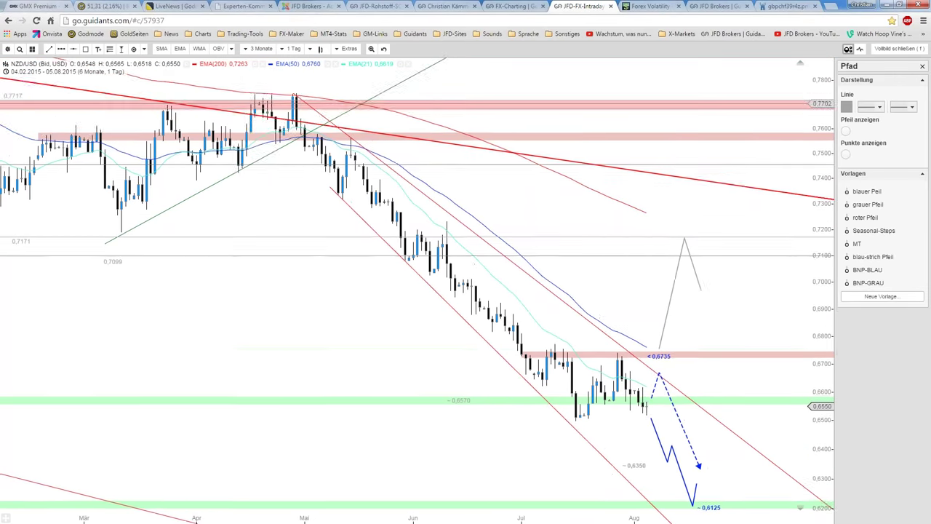
pyautogui.scroll(-3, 811, 241)
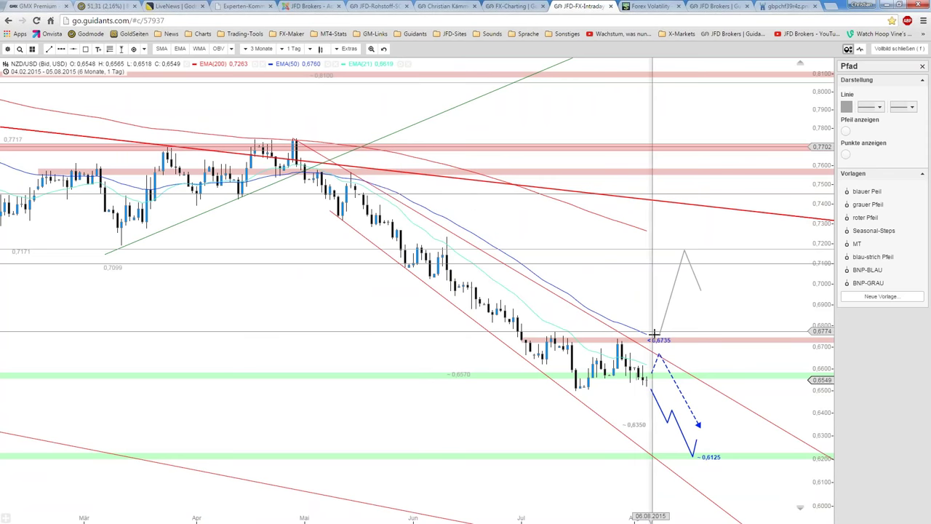
pyautogui.moveTo(657, 335); pyautogui.dragTo(660, 337)
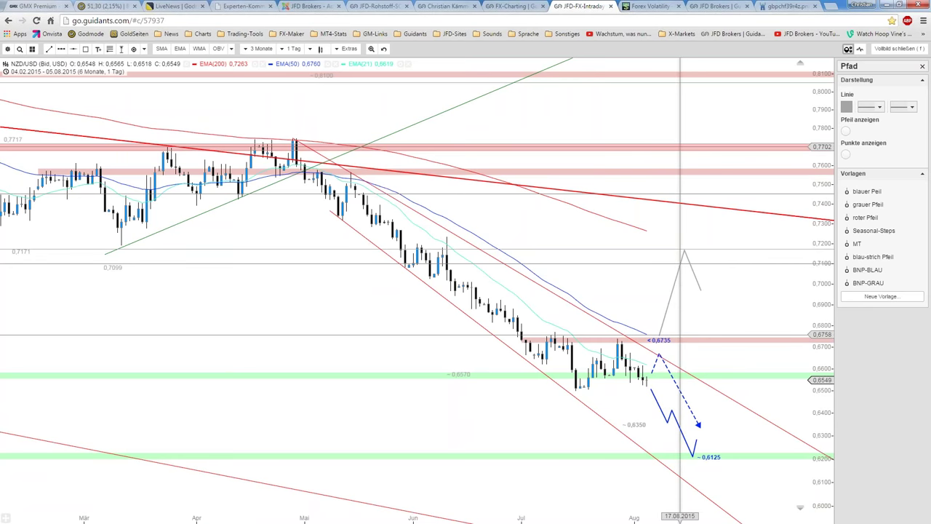
# Save the NZD/USD chart analysis and return to the multi-chart dashboard
pyautogui.click(8, 48)
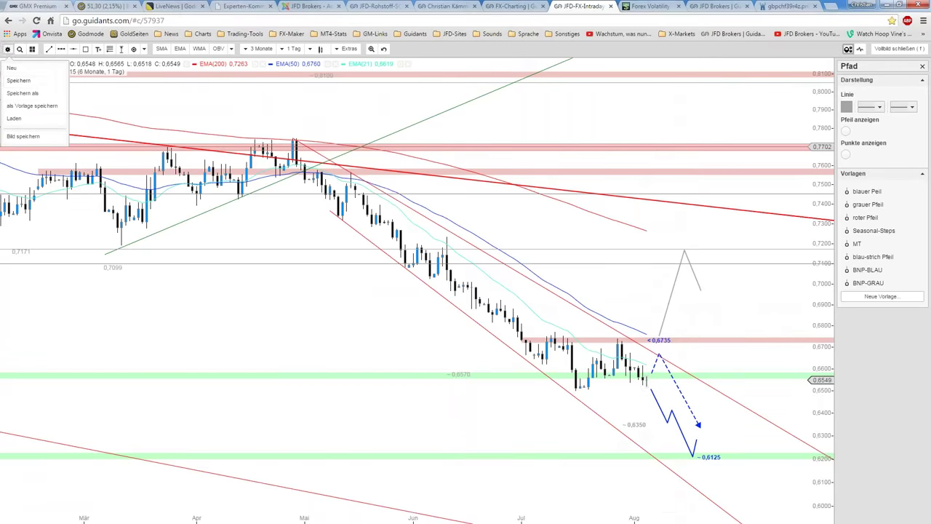
pyautogui.click(18, 81)
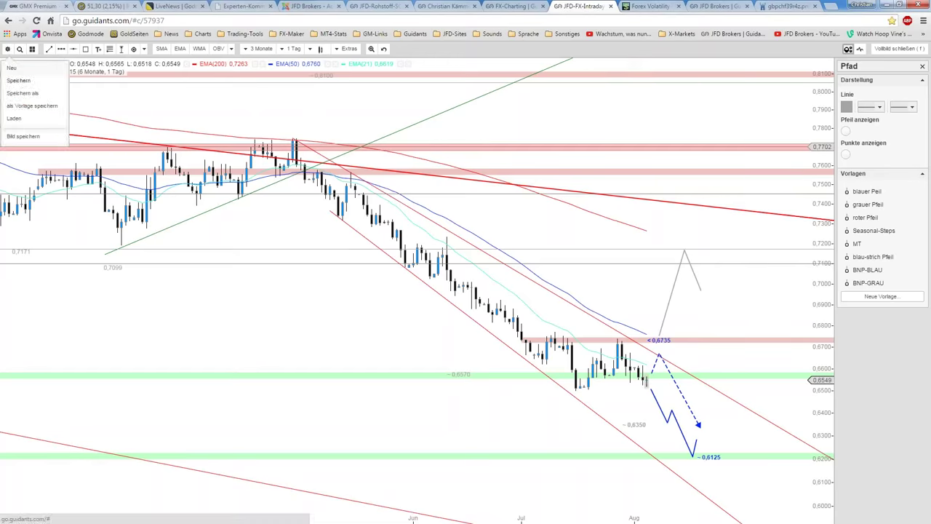
pyautogui.click(899, 49)
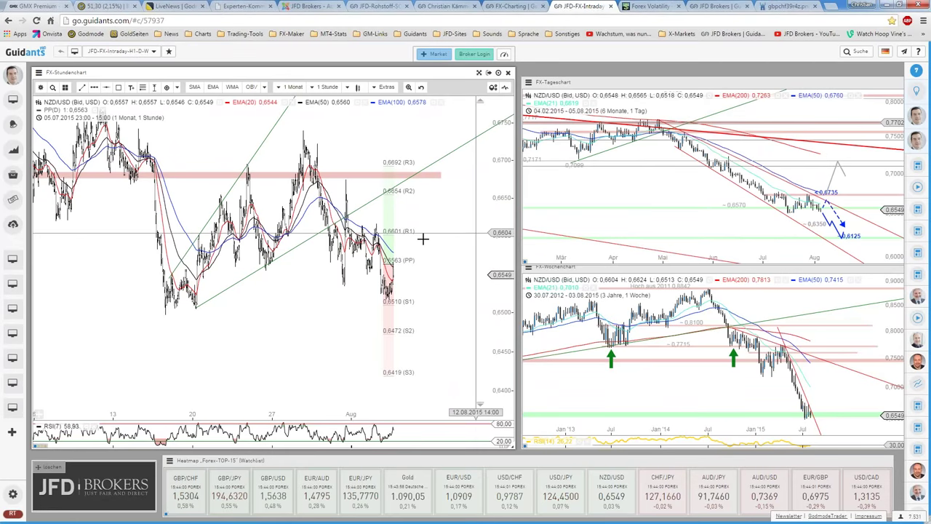
# Load the saved EUR/RUB analysis from FX-Charting and make it full-screen with F
pyautogui.click(507, 7)
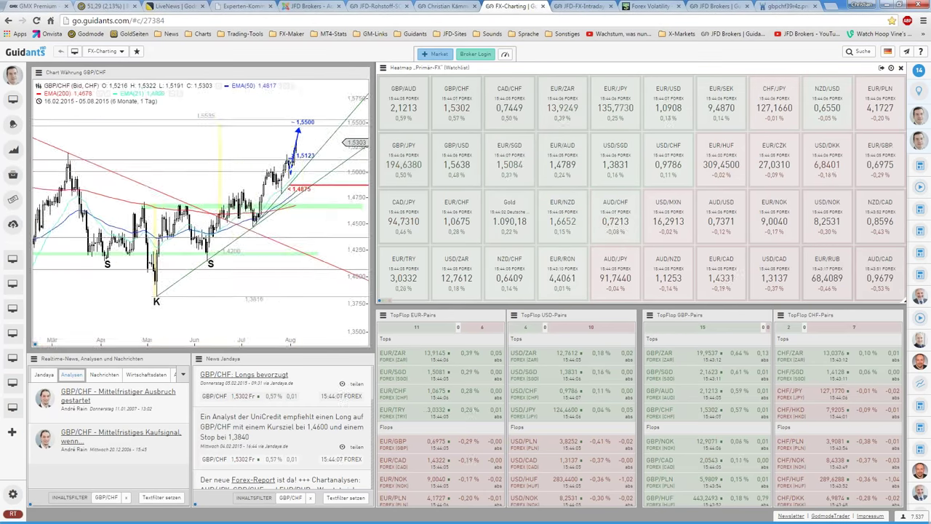
pyautogui.click(818, 274)
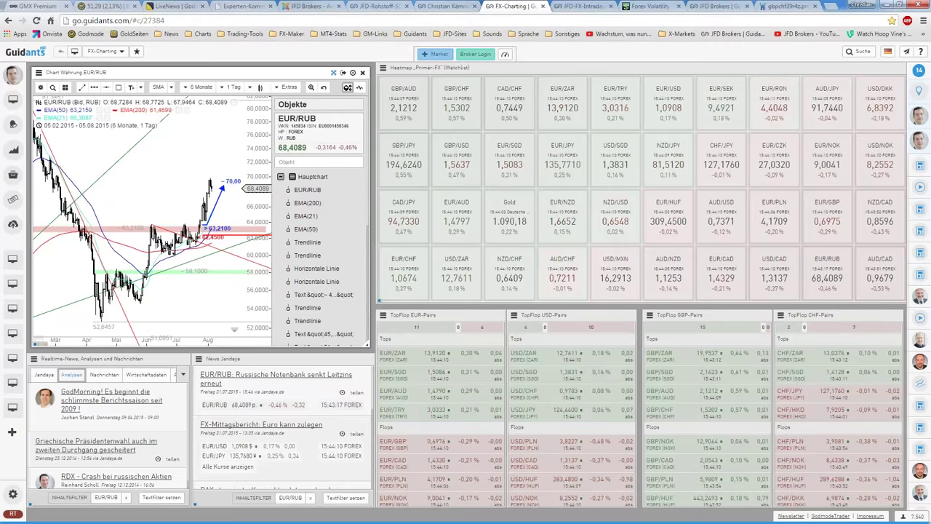
pyautogui.press('f')
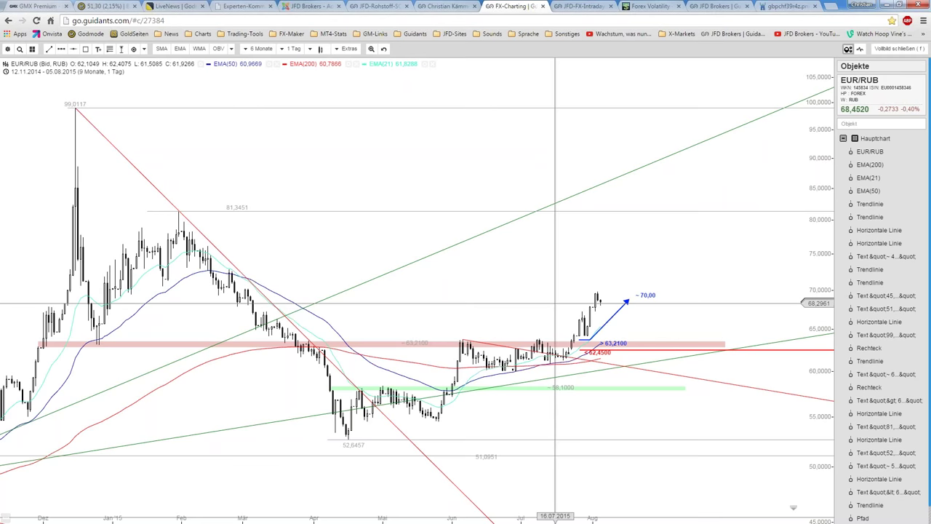
# Draw a green rising trendline from the 52,6457 EUR/RUB low
pyautogui.scroll(-1, 350, 260)
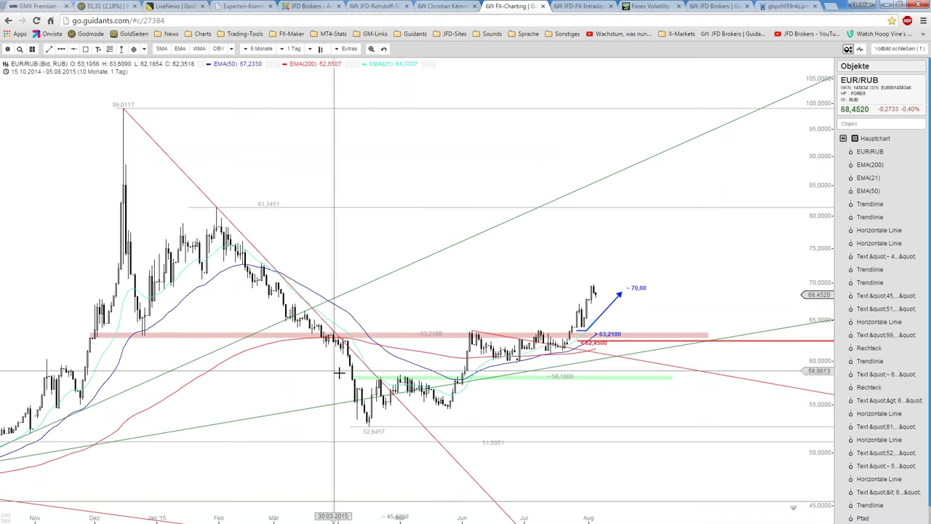
pyautogui.scroll(1, 508, 400)
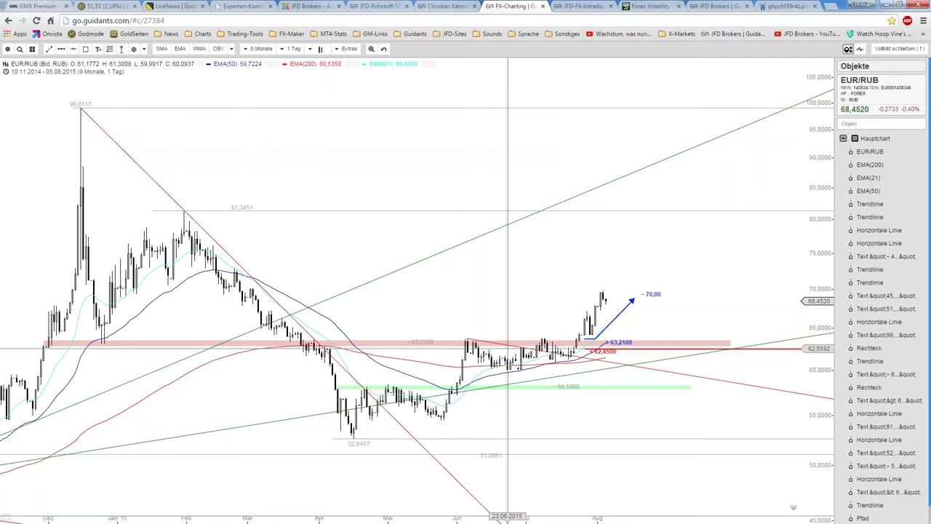
pyautogui.click(401, 211)
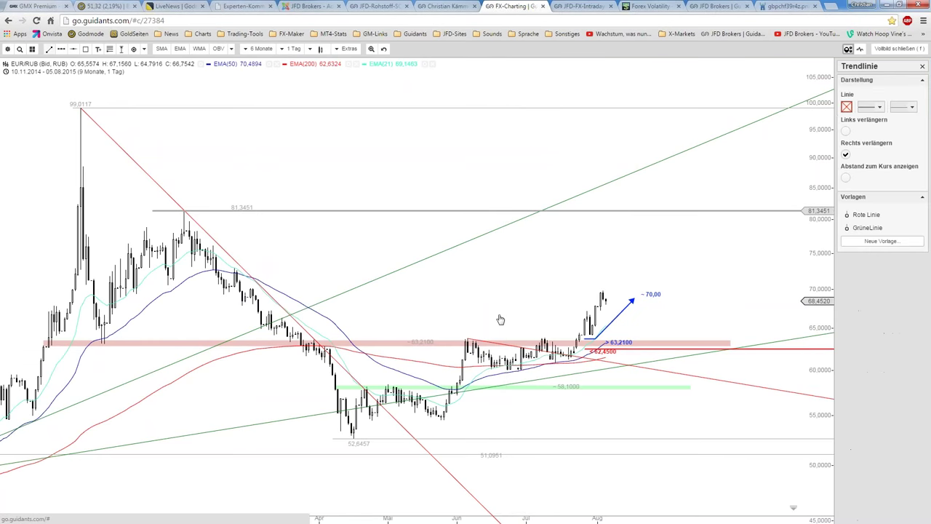
pyautogui.click(501, 319)
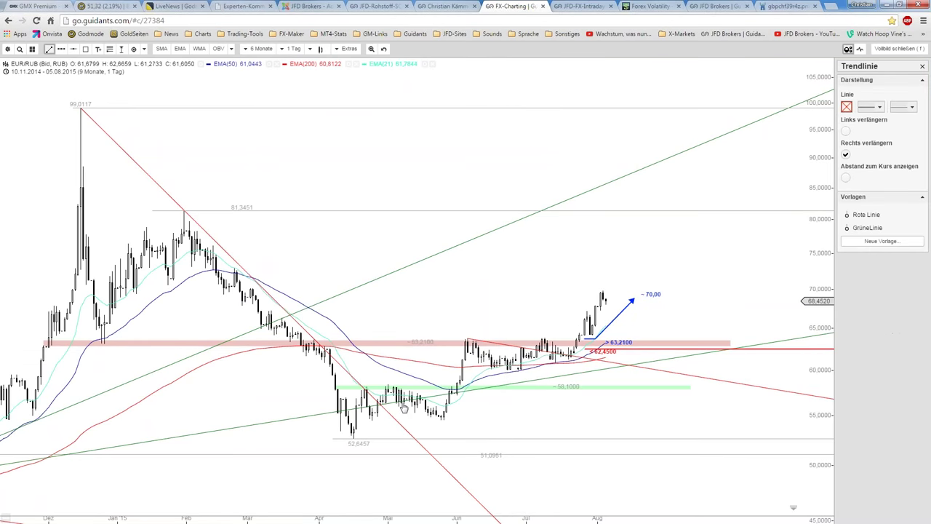
pyautogui.moveTo(353, 438)
pyautogui.mouseDown()
pyautogui.moveTo(580, 404)
pyautogui.moveTo(580, 393)
pyautogui.mouseUp()
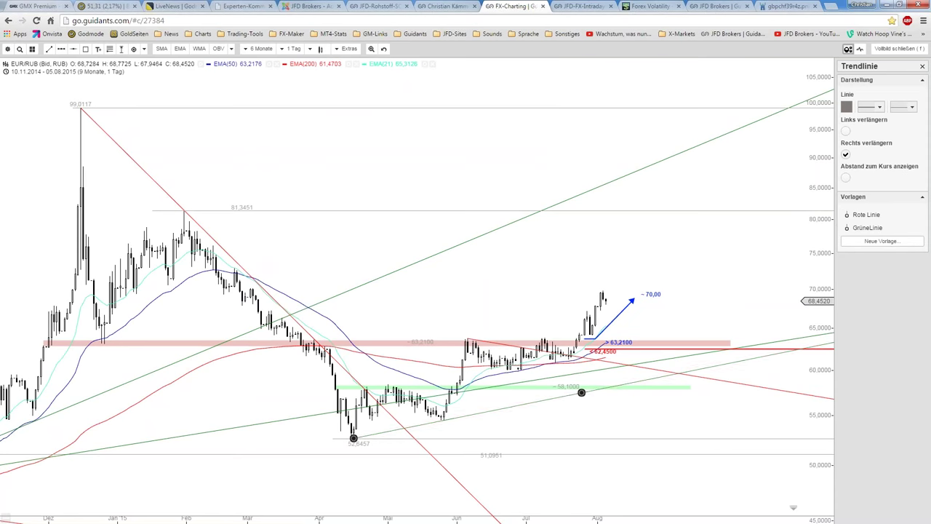
pyautogui.click(867, 227)
# Draw a second green trendline rising from the late-May low
pyautogui.click(49, 48)
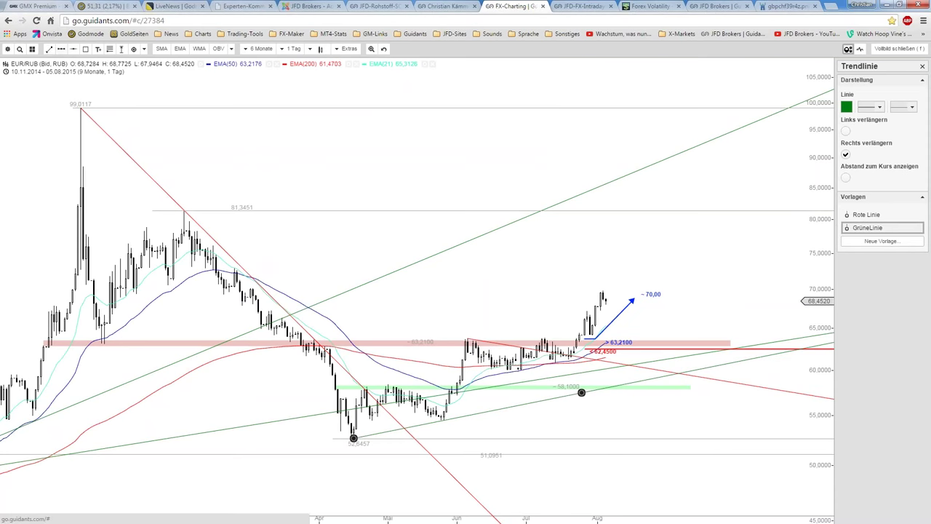
pyautogui.moveTo(444, 419); pyautogui.dragTo(661, 320)
pyautogui.click(867, 228)
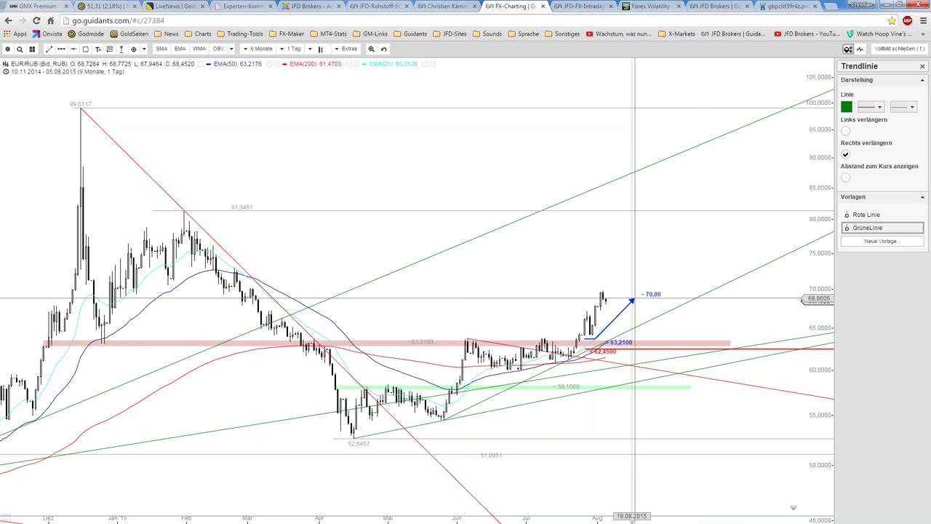
# Copy the pink resistance zone to the 70,00 level and stretch it to the right edge
pyautogui.rightClick(155, 342)
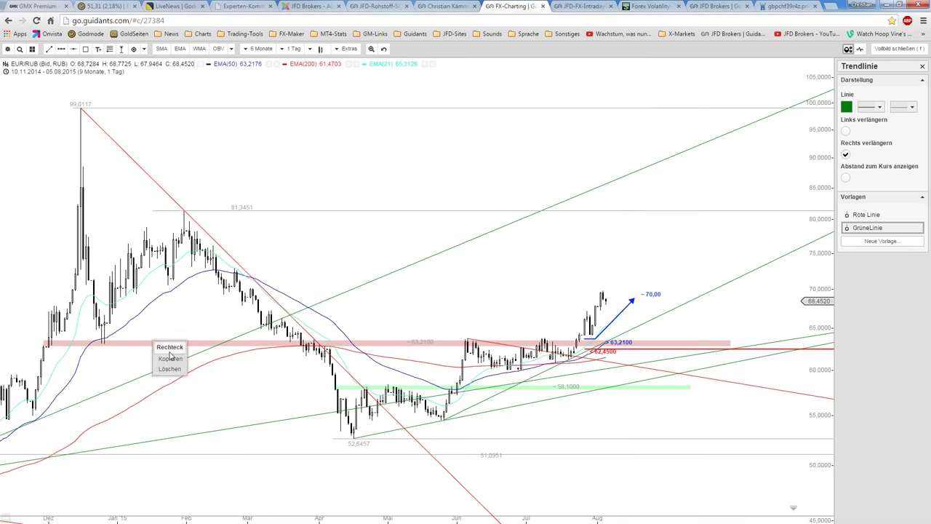
pyautogui.click(170, 358)
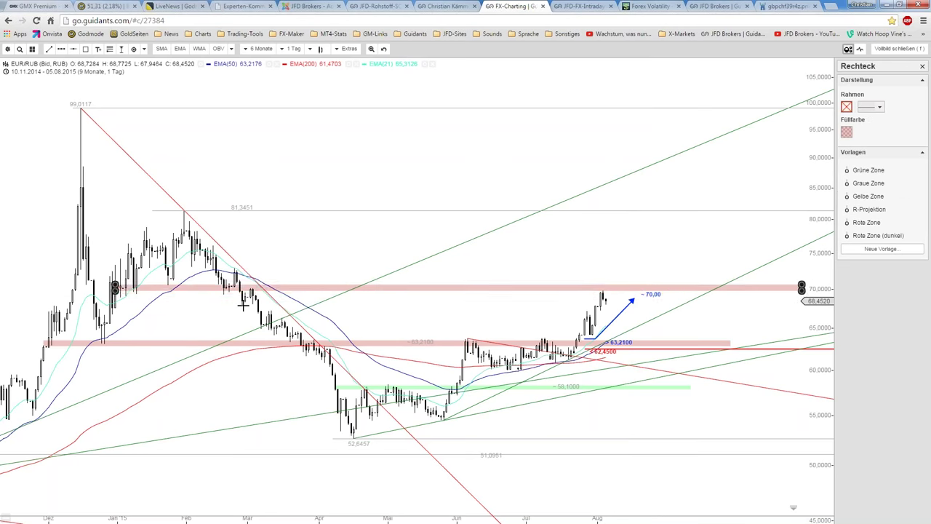
pyautogui.click(243, 305)
pyautogui.click(238, 306)
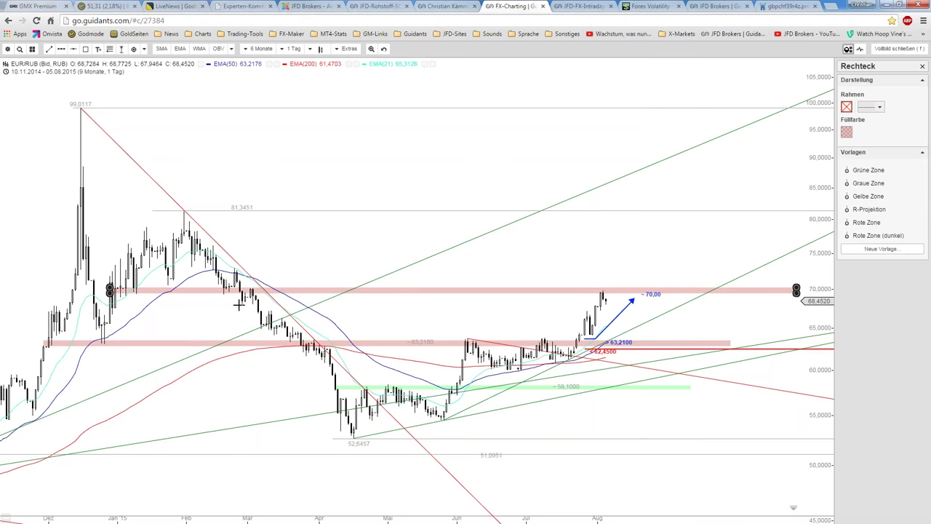
pyautogui.moveTo(796, 290); pyautogui.dragTo(830, 289)
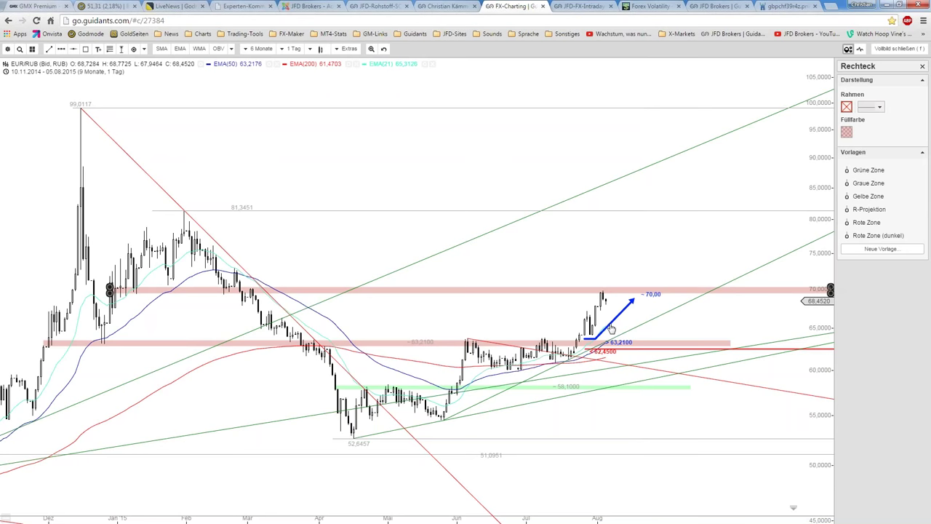
# Start the blue arrow at 70,00 and add a second path up toward 81,3451
pyautogui.moveTo(611, 329)
pyautogui.mouseDown()
pyautogui.moveTo(631, 283)
pyautogui.moveTo(636, 296)
pyautogui.moveTo(617, 317)
pyautogui.moveTo(622, 338)
pyautogui.moveTo(616, 313)
pyautogui.mouseUp()
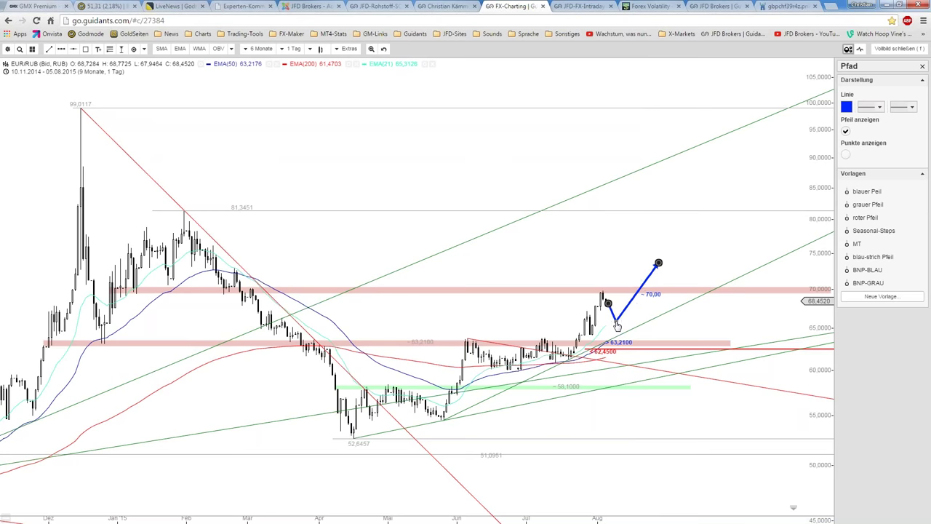
pyautogui.moveTo(658, 263); pyautogui.dragTo(662, 225)
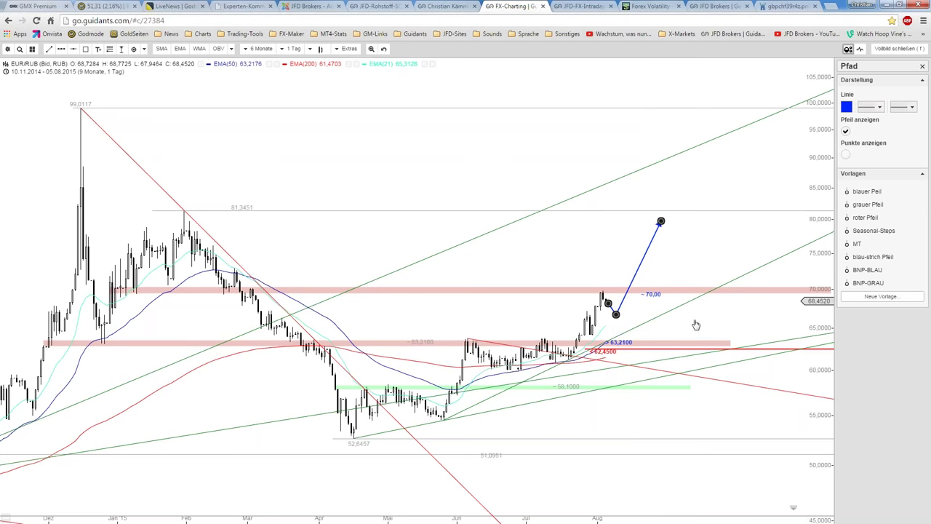
pyautogui.click(61, 49)
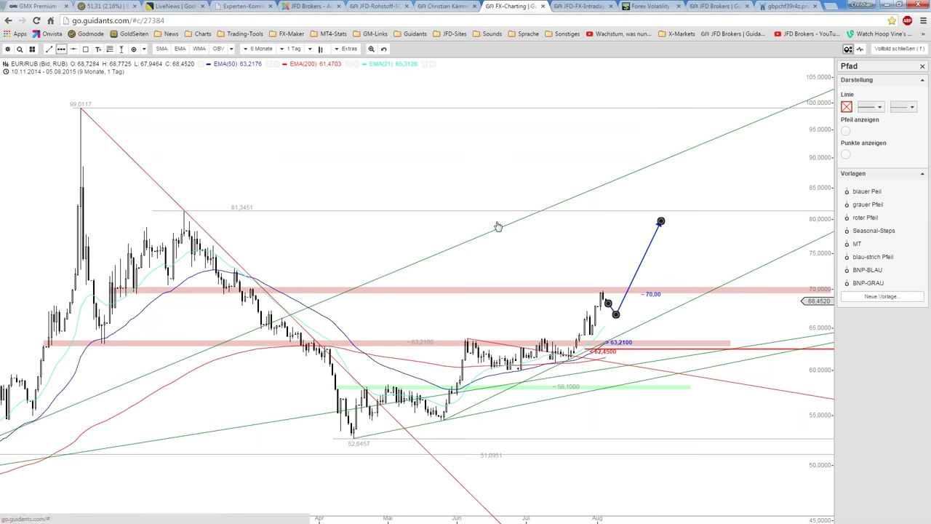
pyautogui.click(603, 285)
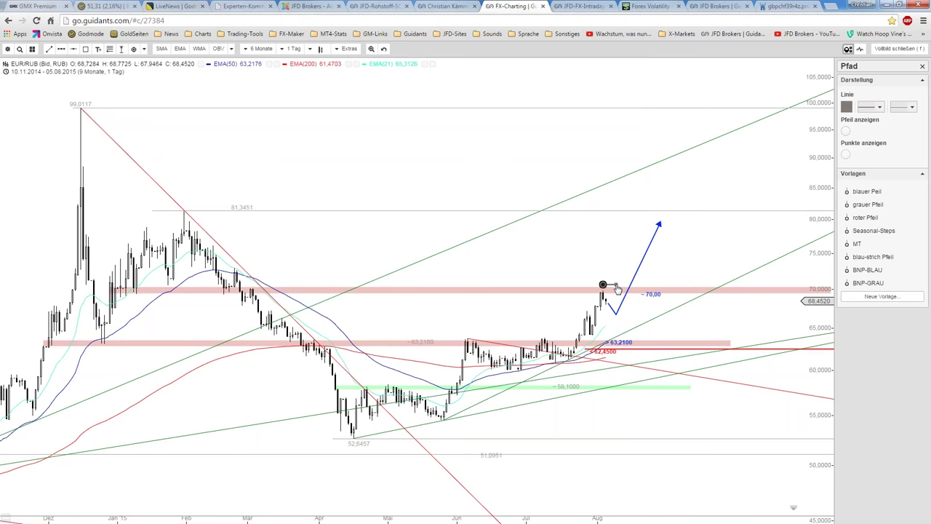
pyautogui.click(617, 284)
pyautogui.click(646, 220)
# Move the 81,3451 label to the right and color it blue
pyautogui.moveTo(242, 207); pyautogui.dragTo(669, 208)
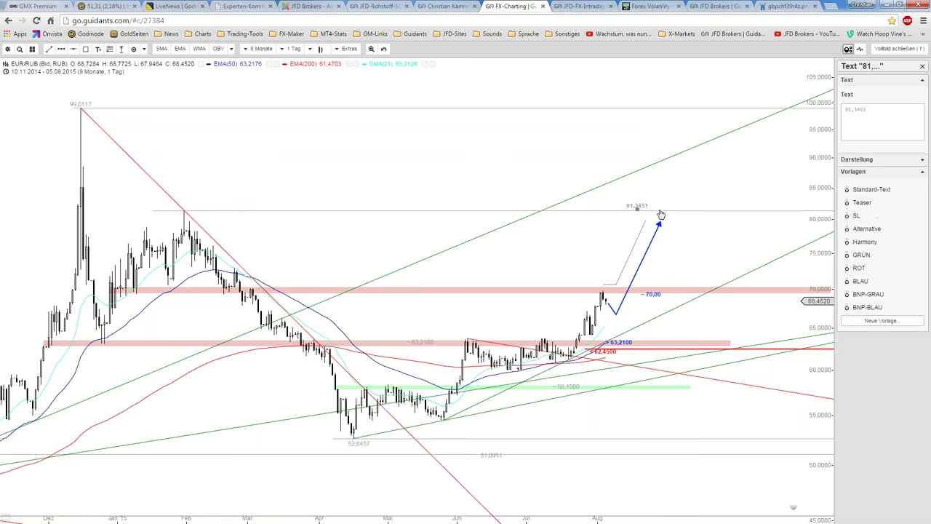
pyautogui.click(873, 281)
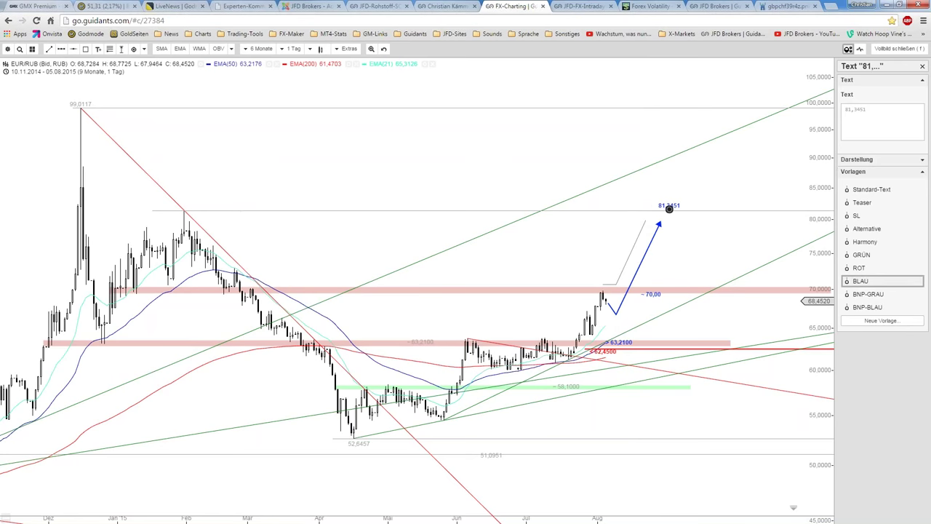
pyautogui.click(637, 236)
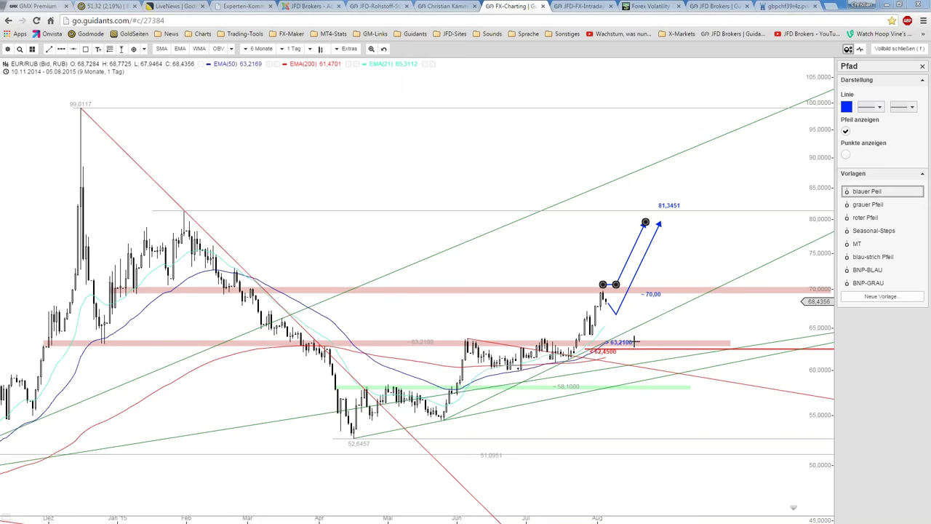
# Stretch the red 63,21 zone to the chart edge and turn it green
pyautogui.click(720, 345)
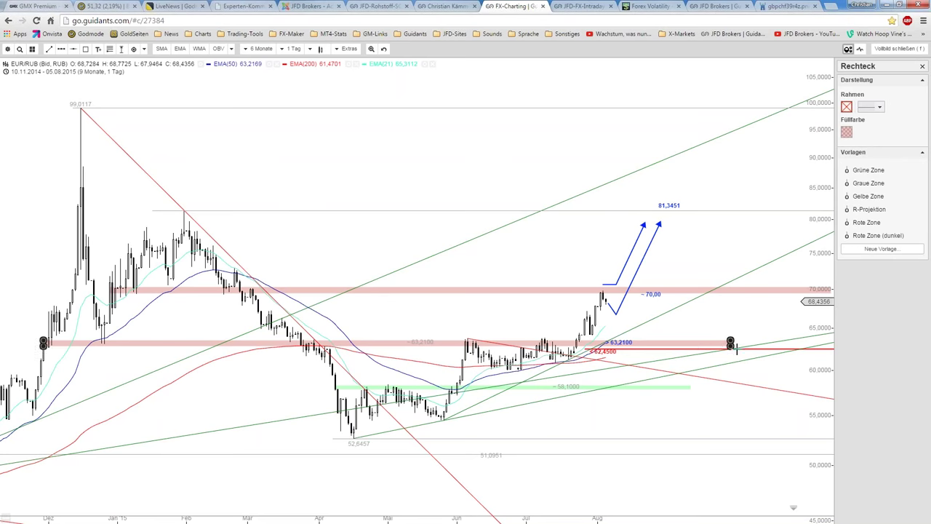
pyautogui.moveTo(736, 349); pyautogui.dragTo(832, 349)
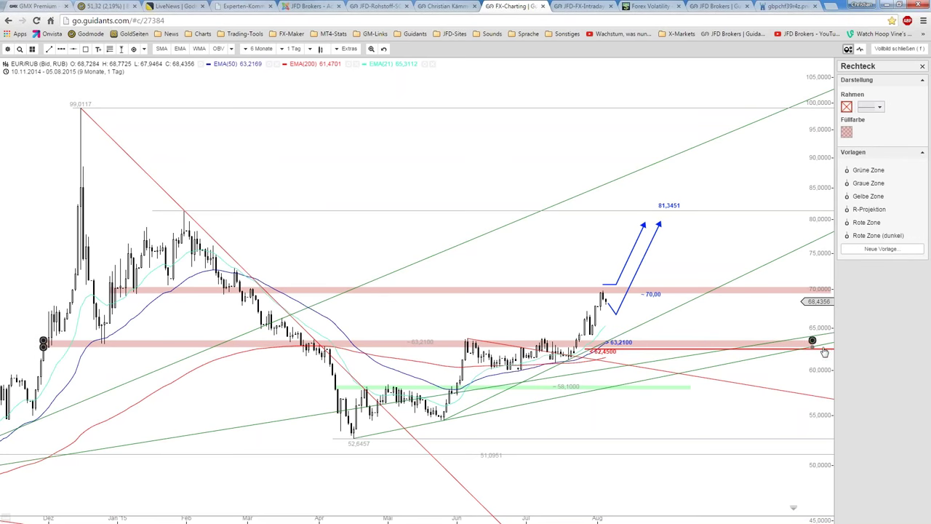
pyautogui.click(869, 170)
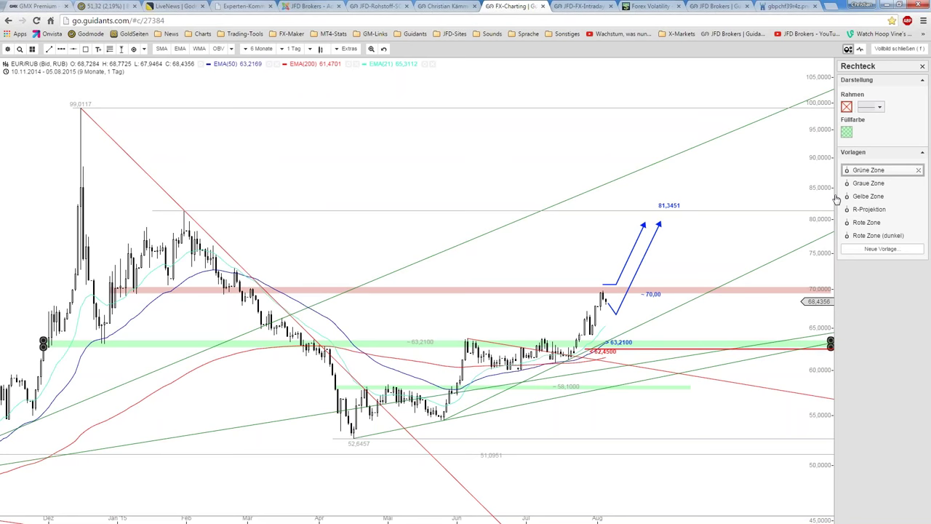
pyautogui.click(684, 388)
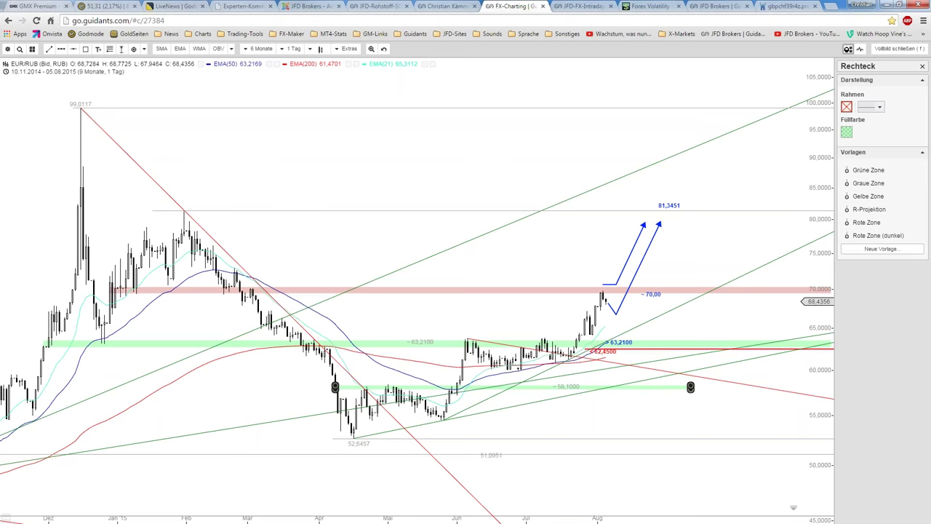
# Extend the 58,10 green zone to the chart edge and raise the red 62,45 line to about 63,97
pyautogui.moveTo(695, 386); pyautogui.dragTo(833, 386)
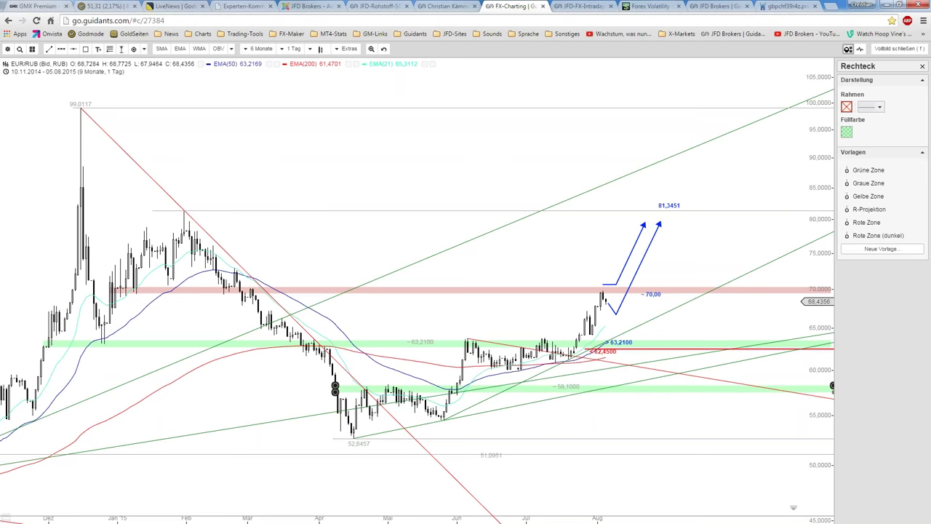
pyautogui.click(622, 349)
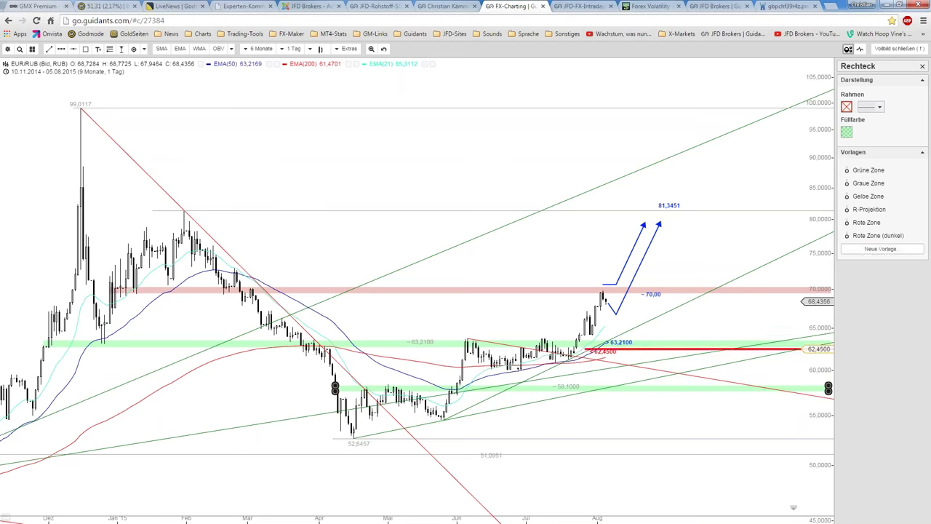
pyautogui.moveTo(623, 348); pyautogui.dragTo(630, 338)
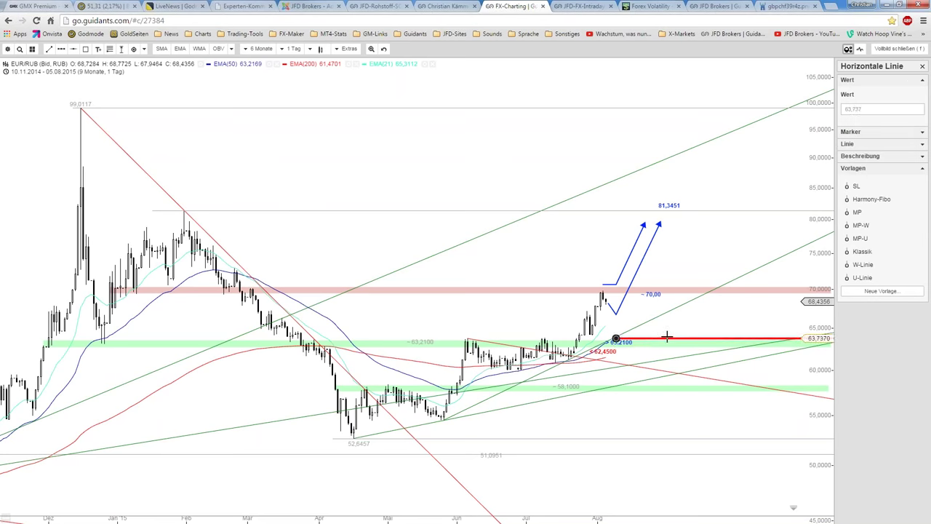
# Delete the > 63,21 text label and move the 62,4500 label up and right
pyautogui.rightClick(617, 342)
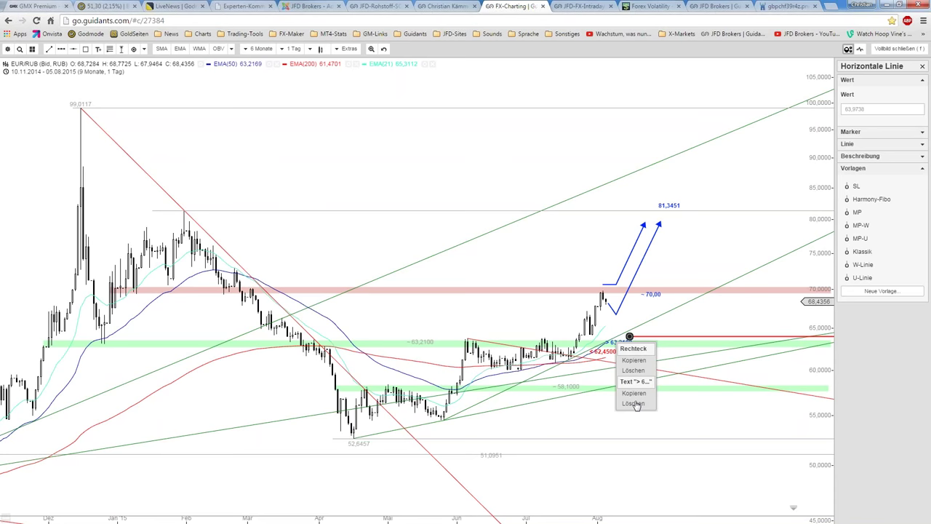
pyautogui.click(635, 404)
pyautogui.moveTo(606, 353); pyautogui.dragTo(688, 323)
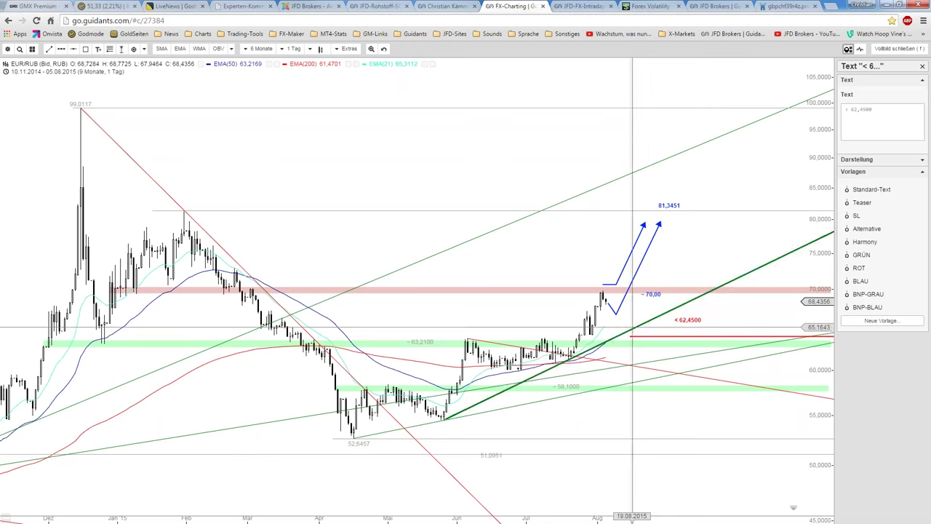
# Lower the red line to about 62,80 and move the < 62,4500 label onto the 63 level line
pyautogui.click(630, 337)
pyautogui.moveTo(633, 340); pyautogui.dragTo(622, 346)
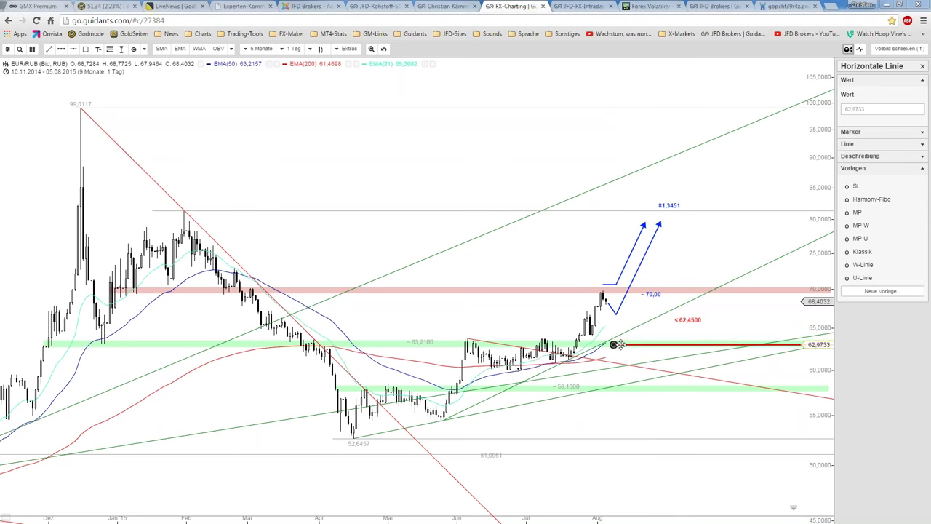
pyautogui.moveTo(617, 344); pyautogui.dragTo(615, 346)
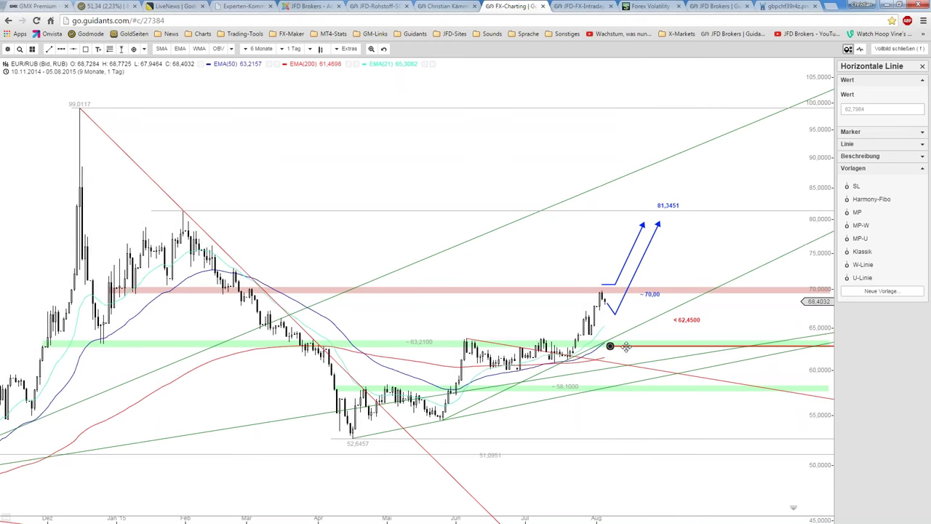
pyautogui.moveTo(687, 320); pyautogui.dragTo(635, 356)
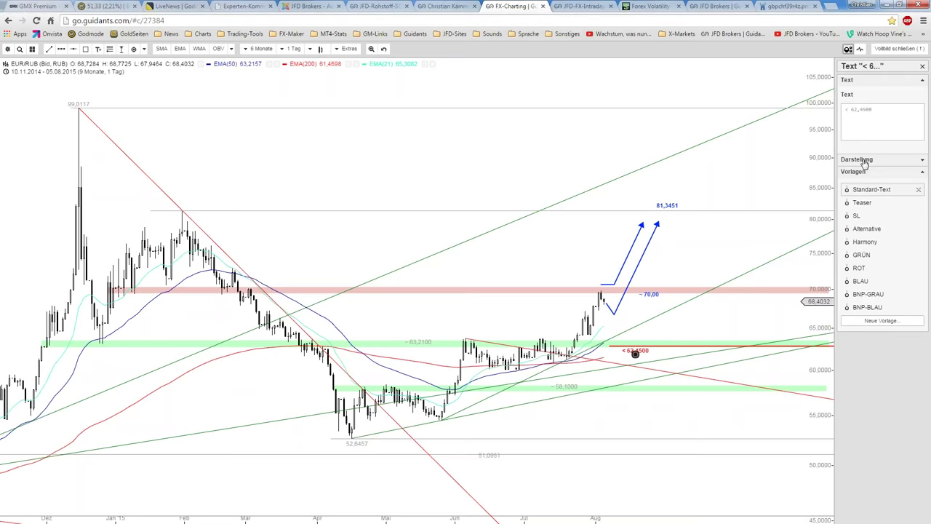
# Change the red label's text to < 63,00
pyautogui.click(865, 109)
pyautogui.doubleClick(865, 109)
pyautogui.write('63,009')
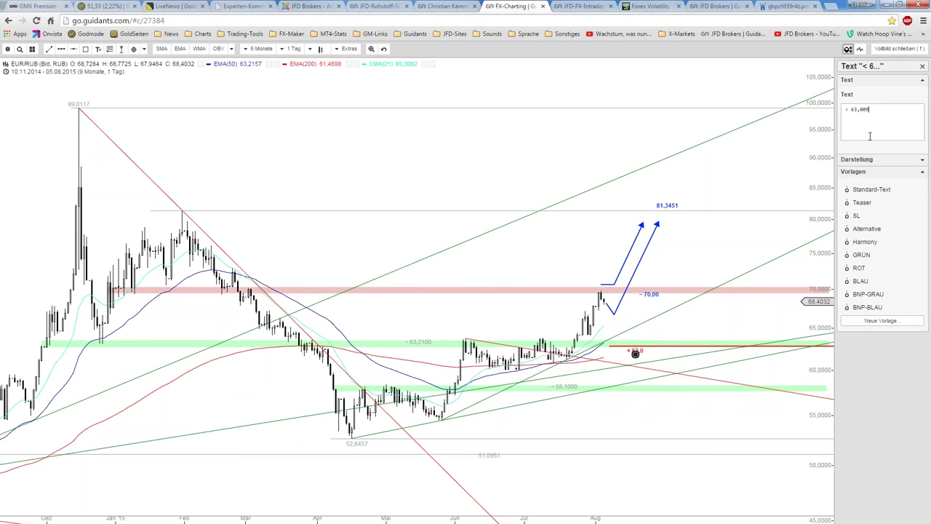
pyautogui.write('0')
pyautogui.press('BackSpace')
pyautogui.click(718, 234)
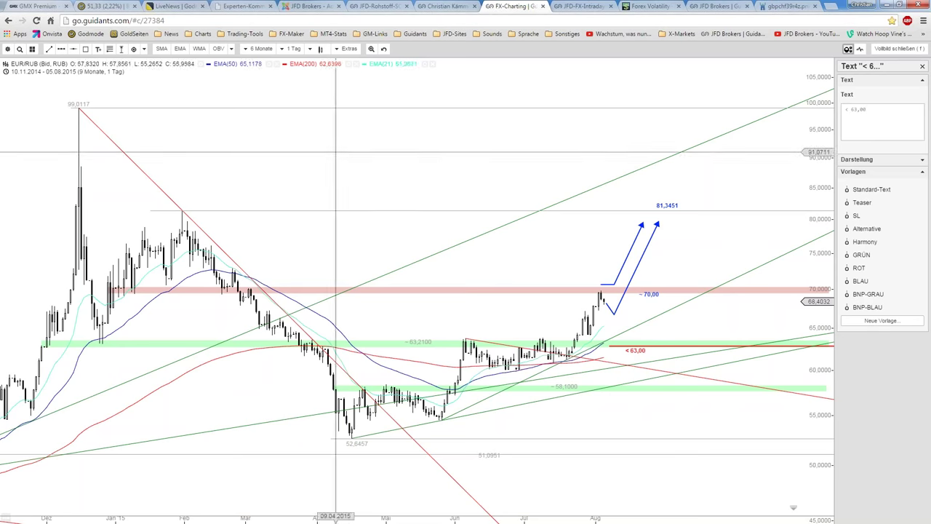
pyautogui.click(20, 49)
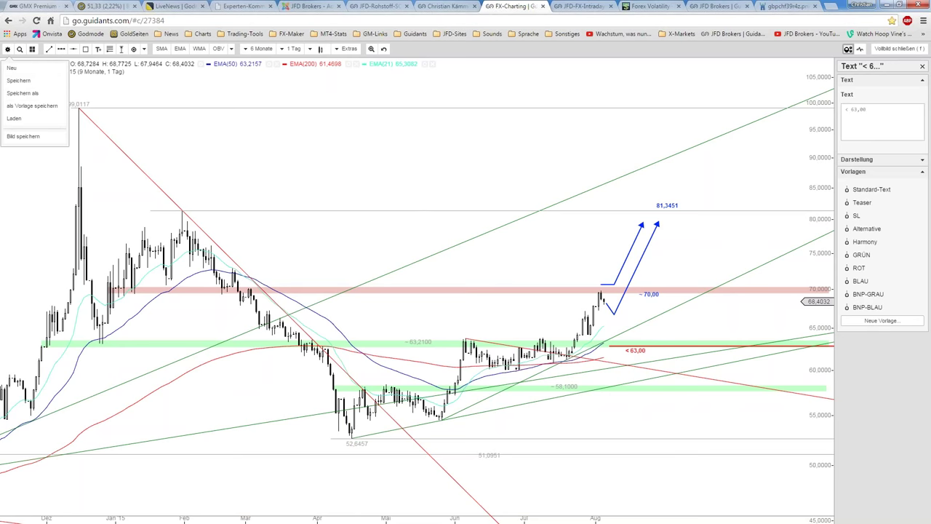
# Save the annotated EUR/RUB analysis and leave full-screen
pyautogui.click(16, 83)
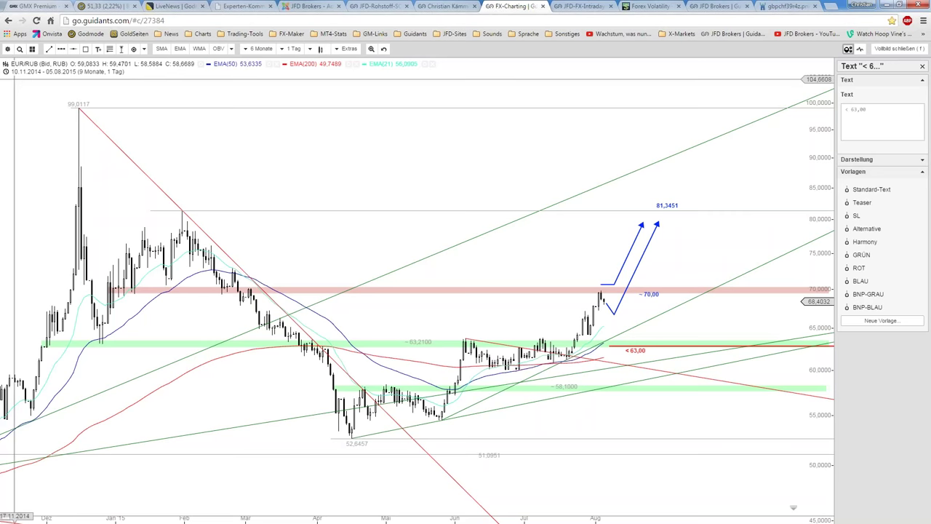
pyautogui.click(7, 49)
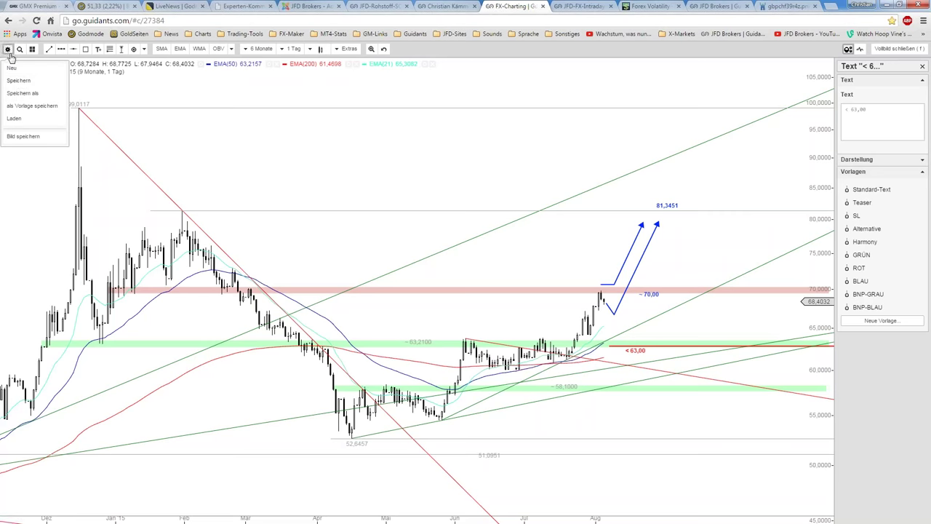
pyautogui.click(20, 81)
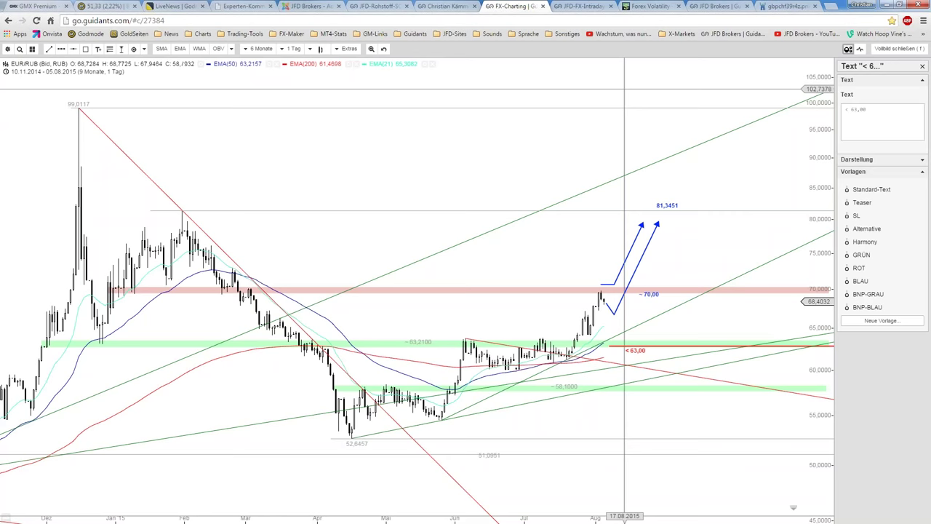
pyautogui.click(903, 49)
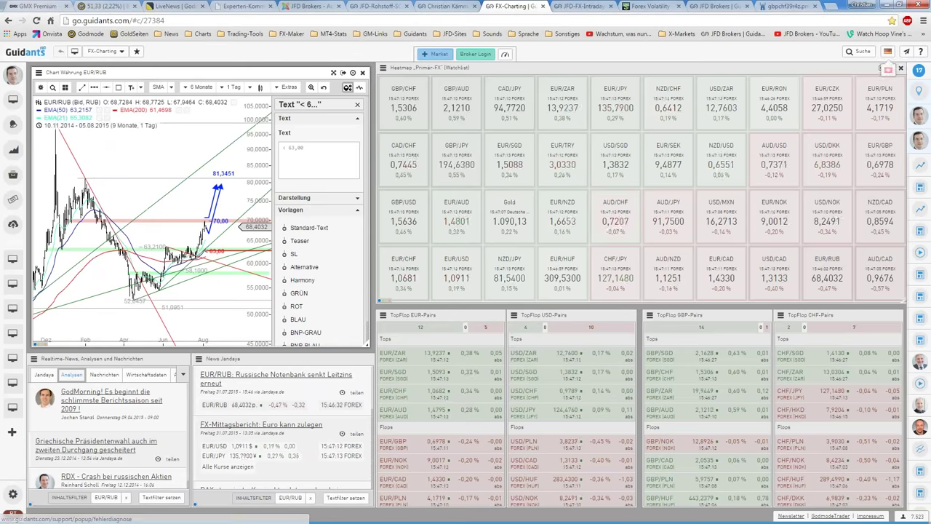
# Load the saved GBP-JPY analysis into all three charts on the JFD-FX-Intraday page
pyautogui.click(459, 159)
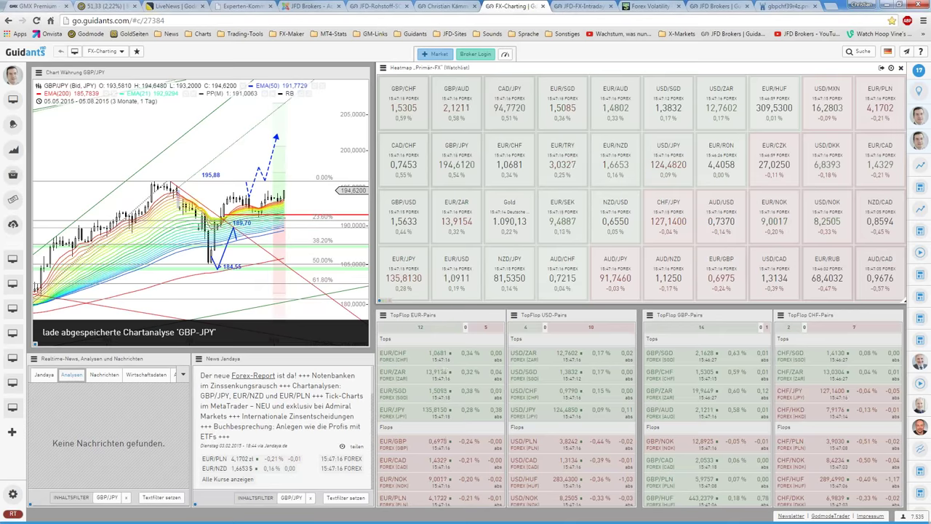
pyautogui.click(297, 149)
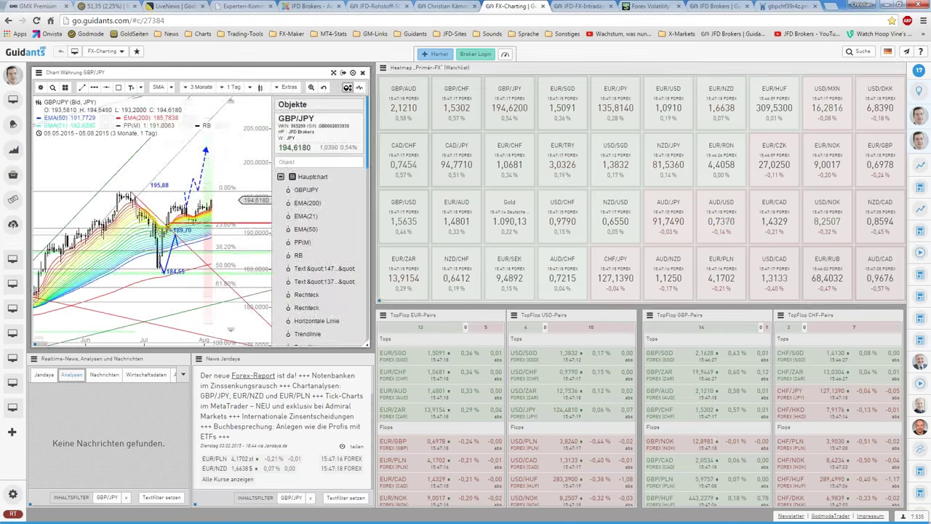
pyautogui.click(575, 6)
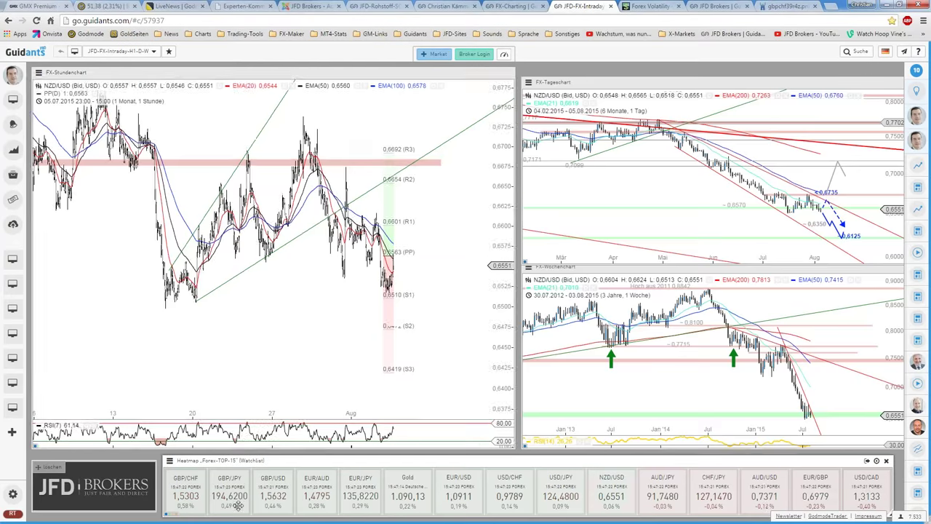
pyautogui.click(229, 491)
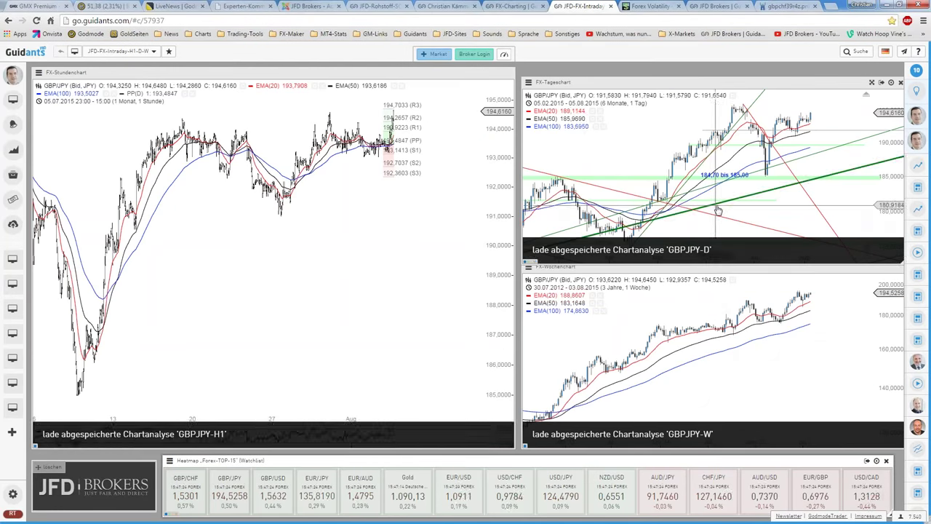
# Put the daily GBP/JPY chart into edit mode and enlarge it to full screen
pyautogui.click(703, 230)
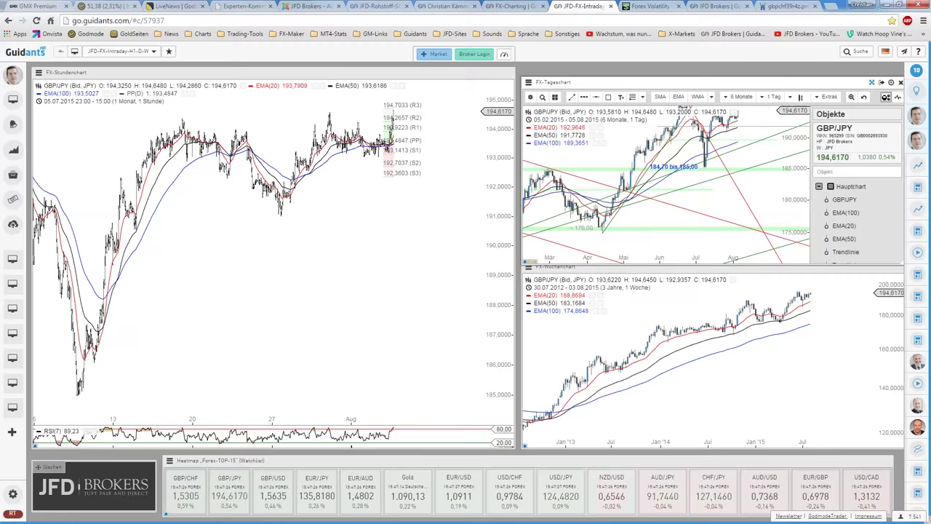
pyautogui.click(885, 97)
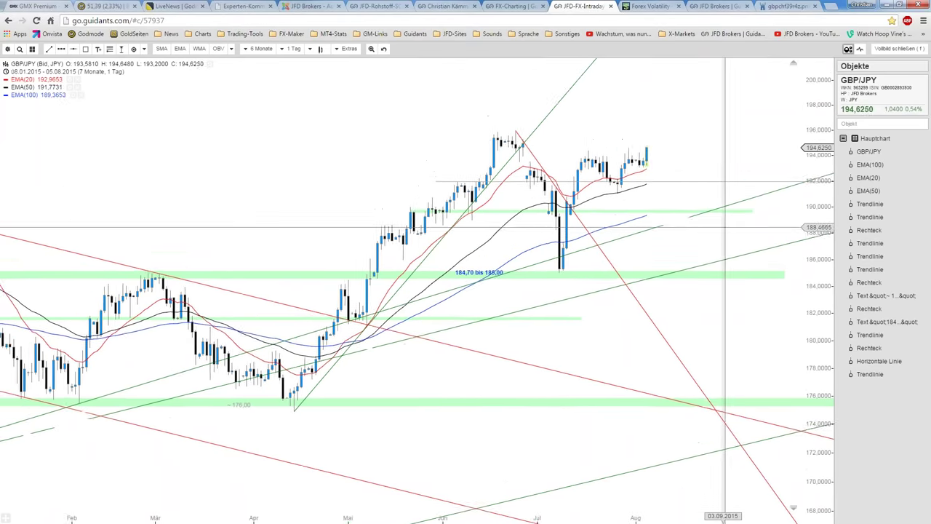
pyautogui.scroll(-2, 724, 226)
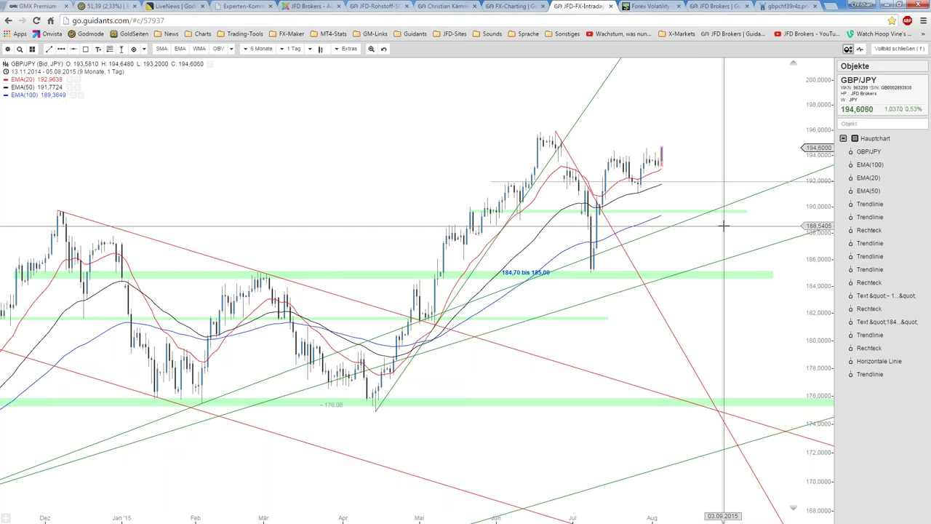
pyautogui.scroll(-1, 724, 225)
pyautogui.scroll(2, 724, 225)
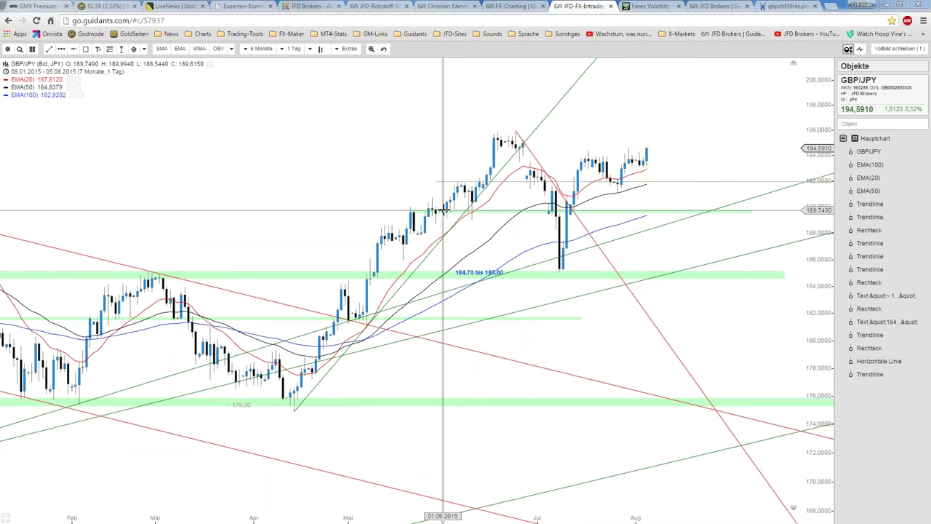
# Reposition the red downtrend line from the June high across the recent August highs
pyautogui.click(532, 154)
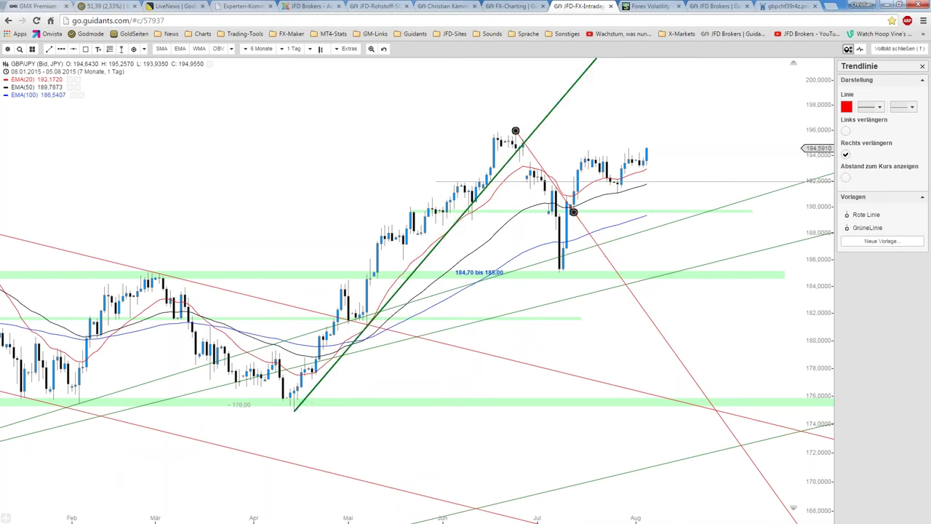
pyautogui.moveTo(515, 131); pyautogui.dragTo(497, 134)
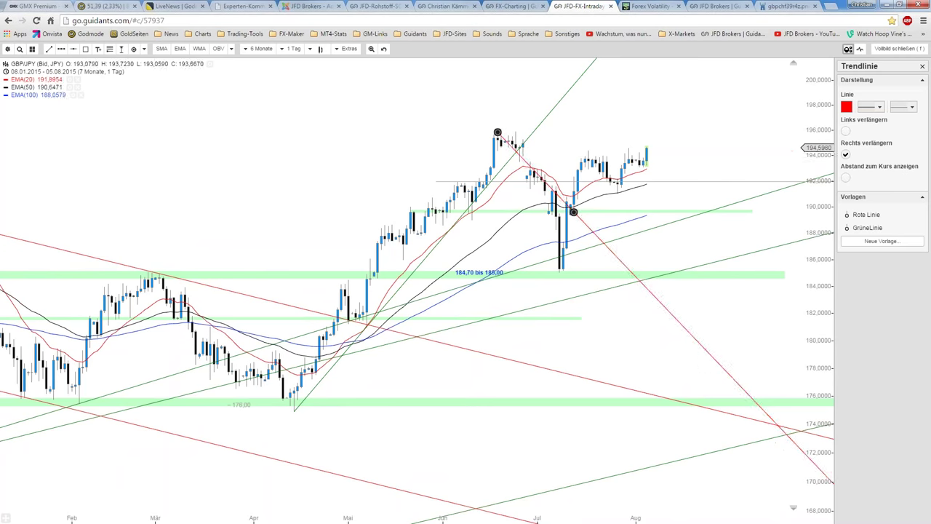
pyautogui.moveTo(574, 212)
pyautogui.mouseDown()
pyautogui.moveTo(650, 137)
pyautogui.moveTo(660, 157)
pyautogui.mouseUp()
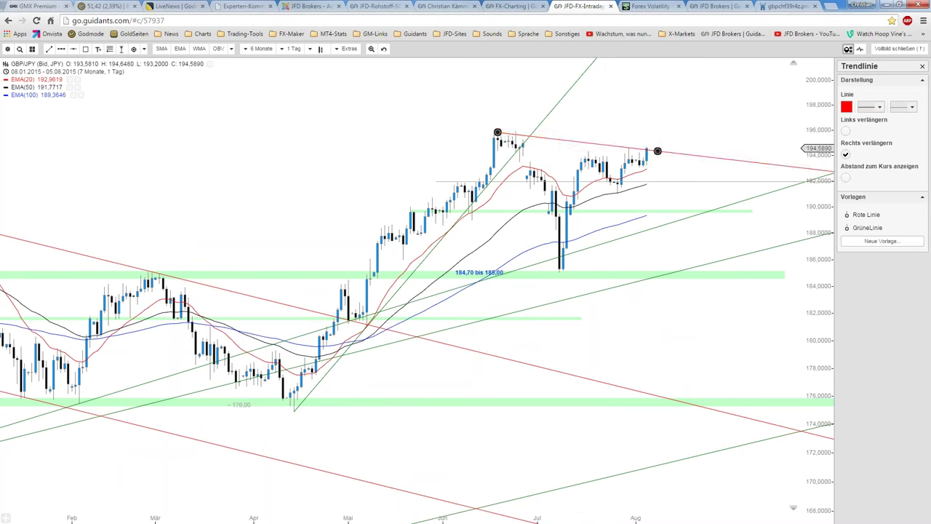
pyautogui.moveTo(647, 151)
pyautogui.mouseDown()
pyautogui.moveTo(636, 109)
pyautogui.moveTo(648, 124)
pyautogui.moveTo(644, 166)
pyautogui.mouseUp()
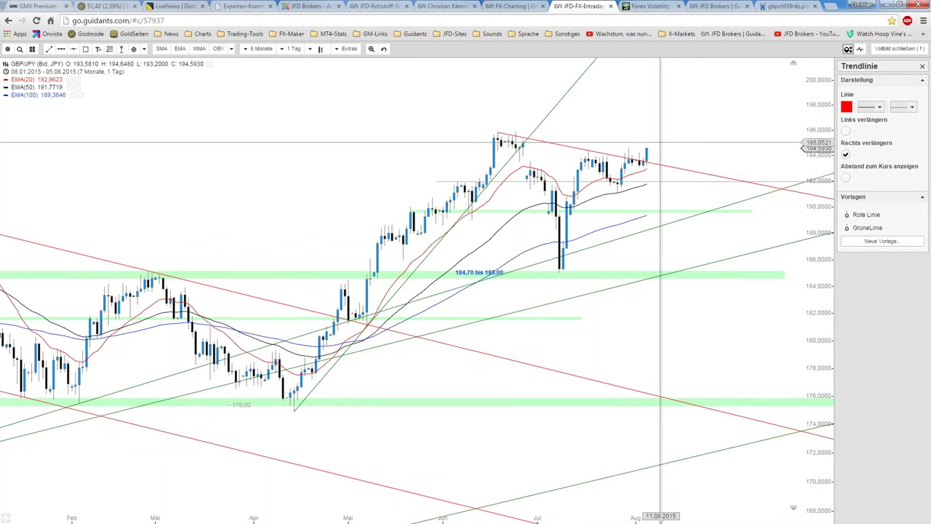
pyautogui.scroll(1, 658, 140)
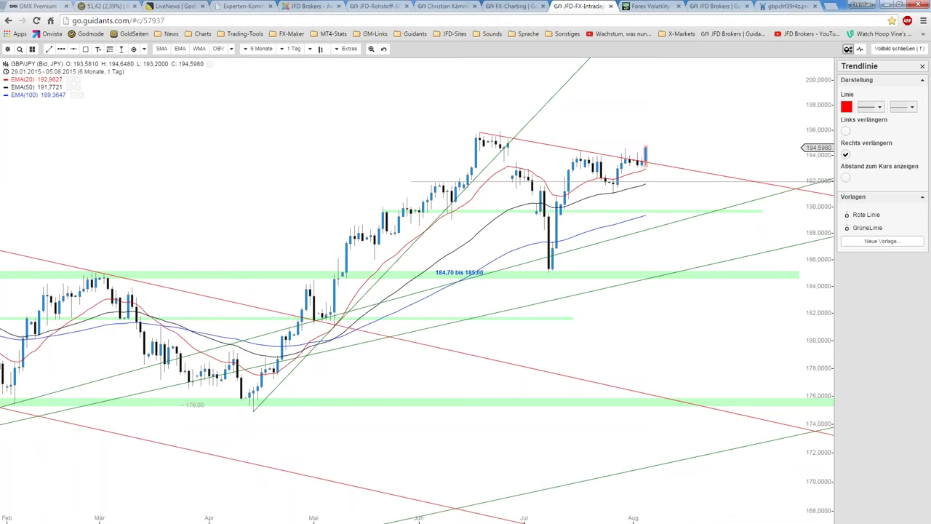
pyautogui.scroll(1, 699, 138)
pyautogui.scroll(1, 711, 137)
pyautogui.scroll(2, 727, 150)
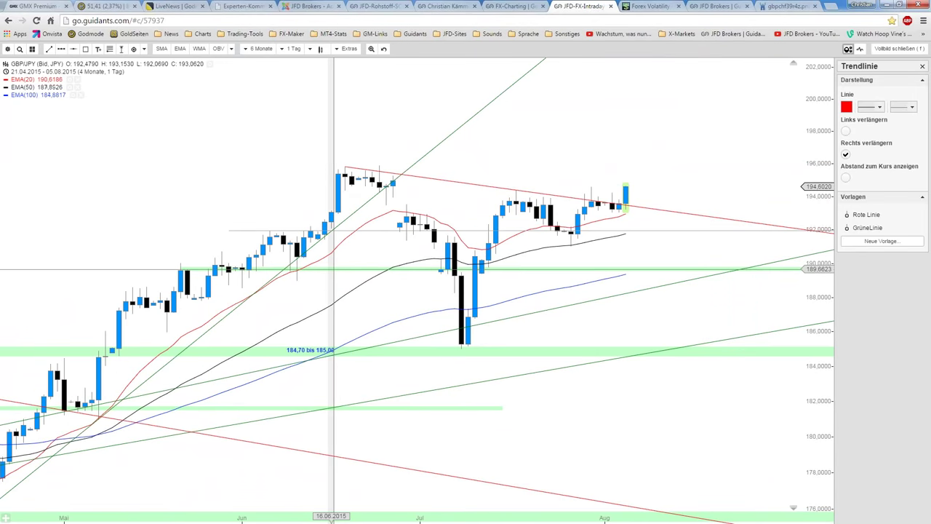
pyautogui.rightClick(332, 269)
# Draw a 'Rote Zone (dunkel)' rectangle just below 194 spanning the recent GBP/JPY highs
pyautogui.click(346, 273)
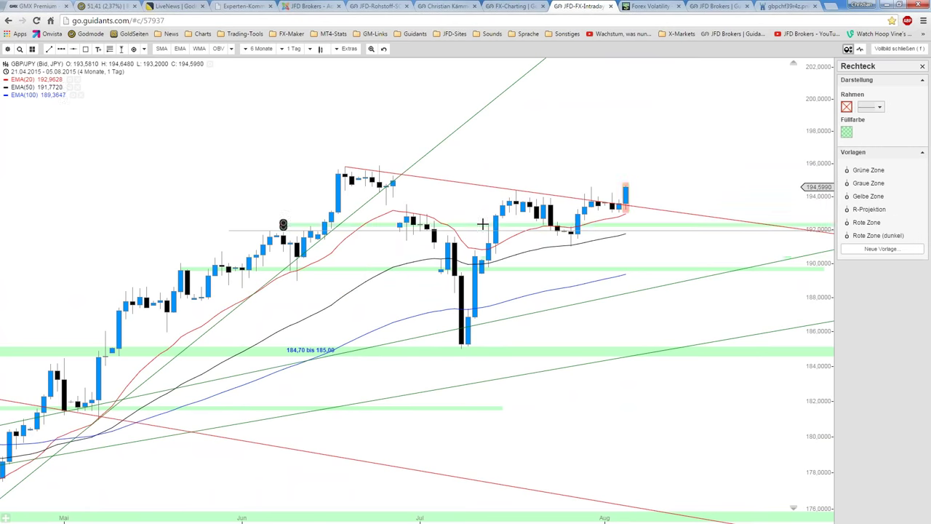
pyautogui.click(433, 207)
pyautogui.moveTo(617, 217); pyautogui.dragTo(651, 216)
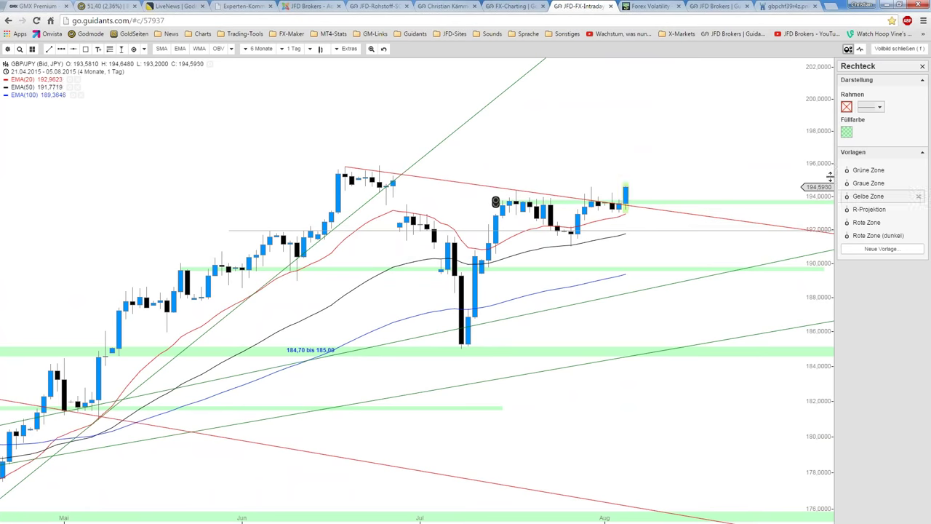
pyautogui.click(878, 235)
pyautogui.click(736, 155)
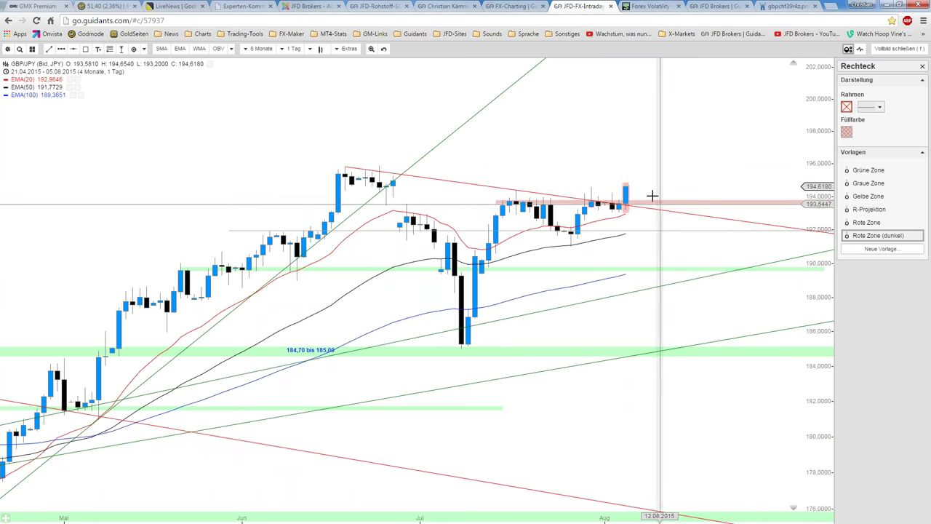
pyautogui.scroll(-2, 630, 182)
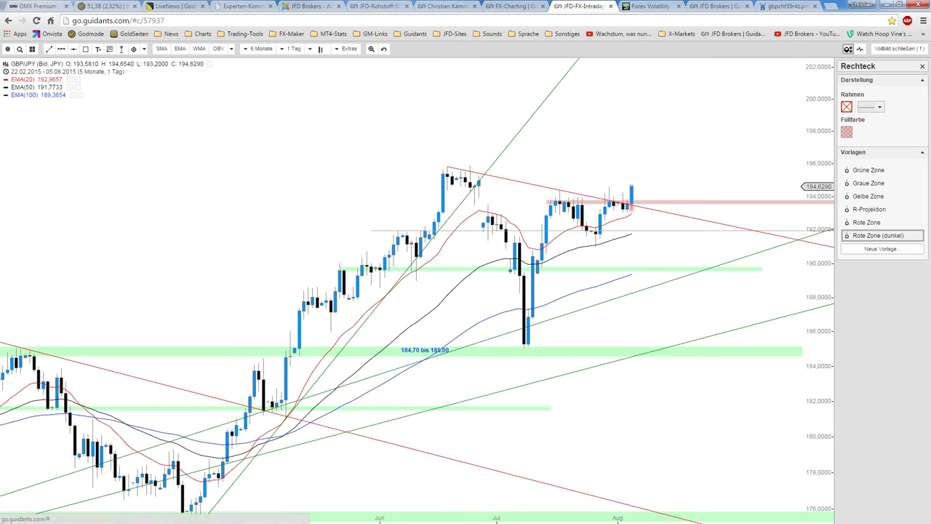
# Add a Klassik-style horizontal level line at the June high
pyautogui.click(73, 48)
pyautogui.click(430, 166)
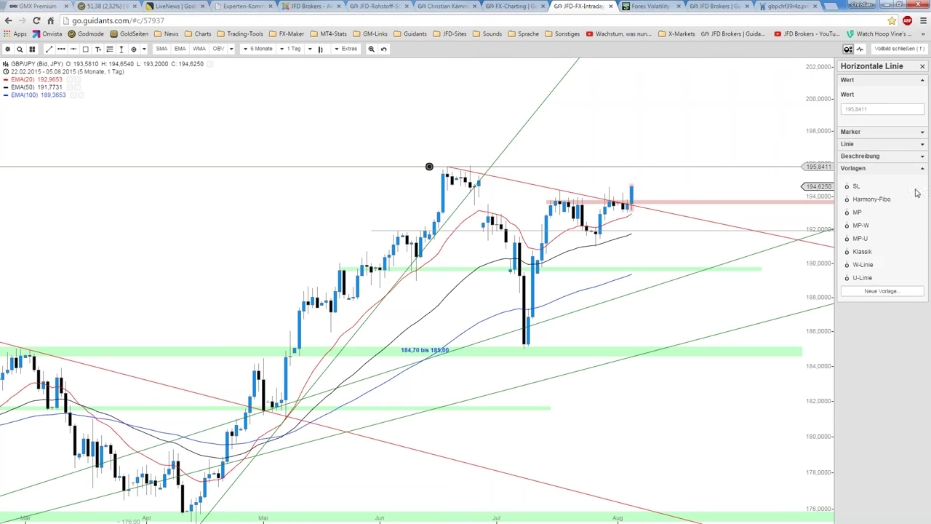
pyautogui.click(863, 251)
pyautogui.moveTo(868, 110); pyautogui.dragTo(857, 110)
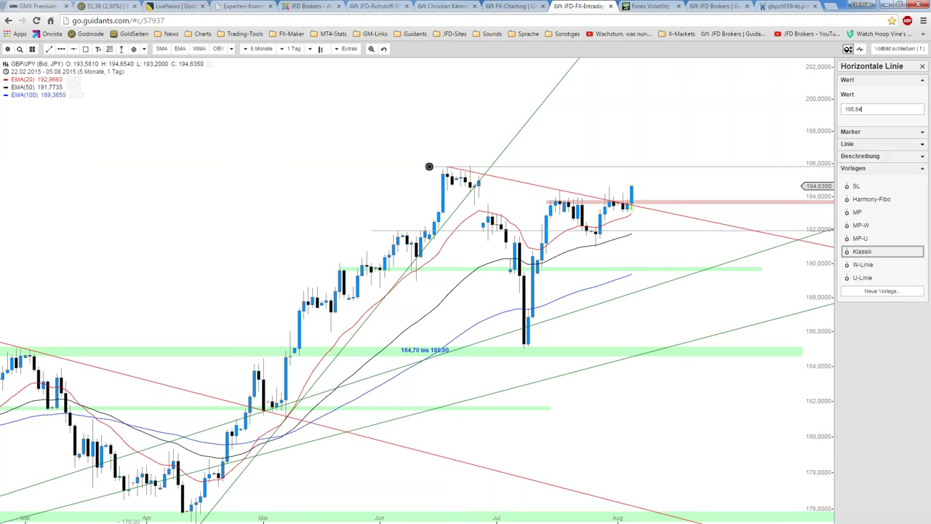
# Place a blue 195,84 text label above the latest candle
pyautogui.click(97, 49)
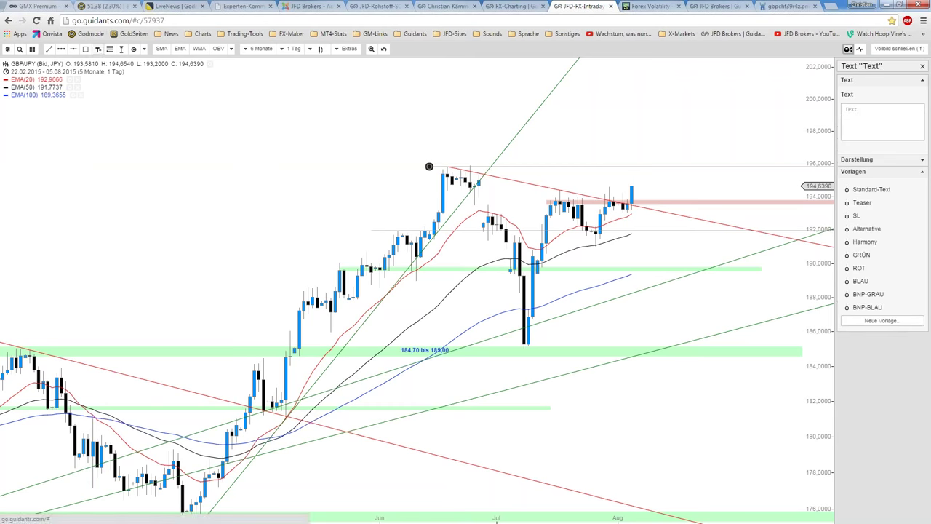
pyautogui.click(648, 163)
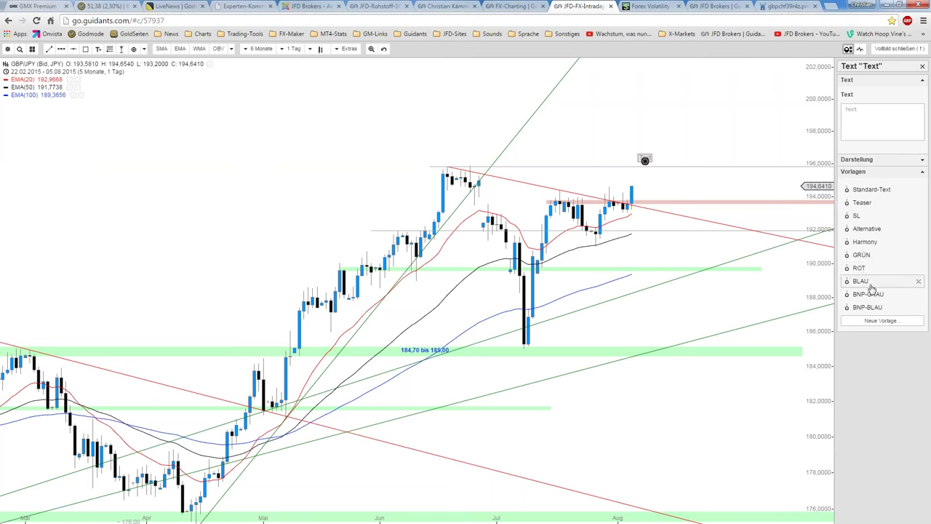
pyautogui.click(868, 281)
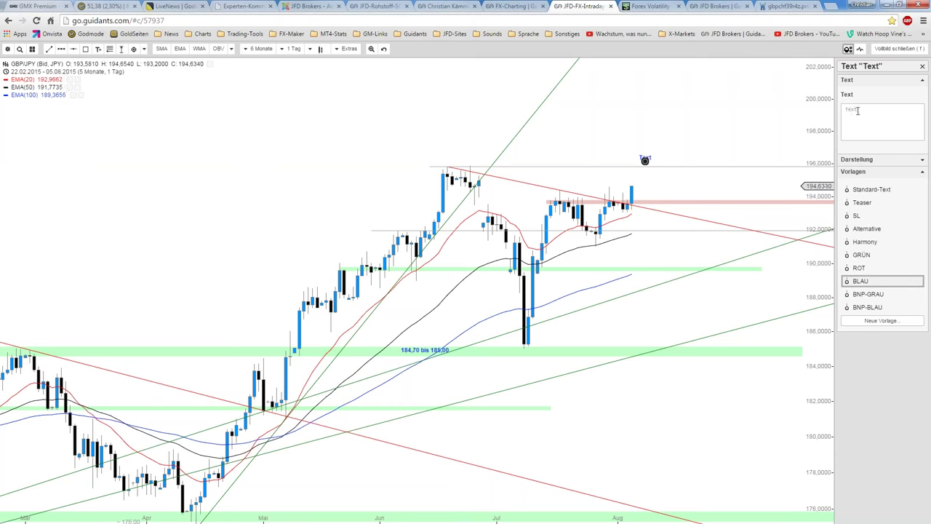
pyautogui.write('18')
pyautogui.press('BackSpace')
pyautogui.write('5')
pyautogui.write('95,84')
pyautogui.moveTo(645, 160); pyautogui.dragTo(659, 169)
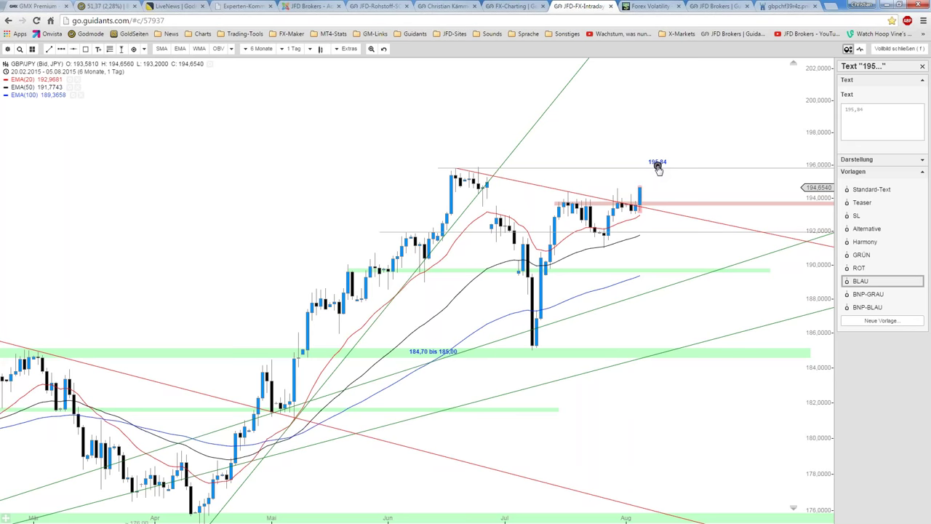
# Shift the 195,84 label right and draw a solid blue zigzag arrow rising from the latest candle
pyautogui.moveTo(658, 169); pyautogui.dragTo(671, 168)
pyautogui.press('Escape')
pyautogui.click(639, 183)
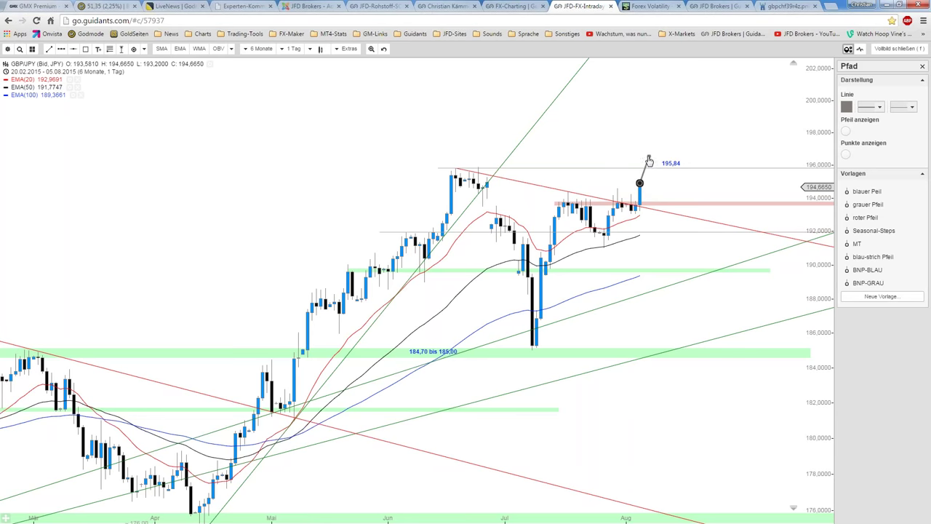
pyautogui.click(649, 157)
pyautogui.click(653, 166)
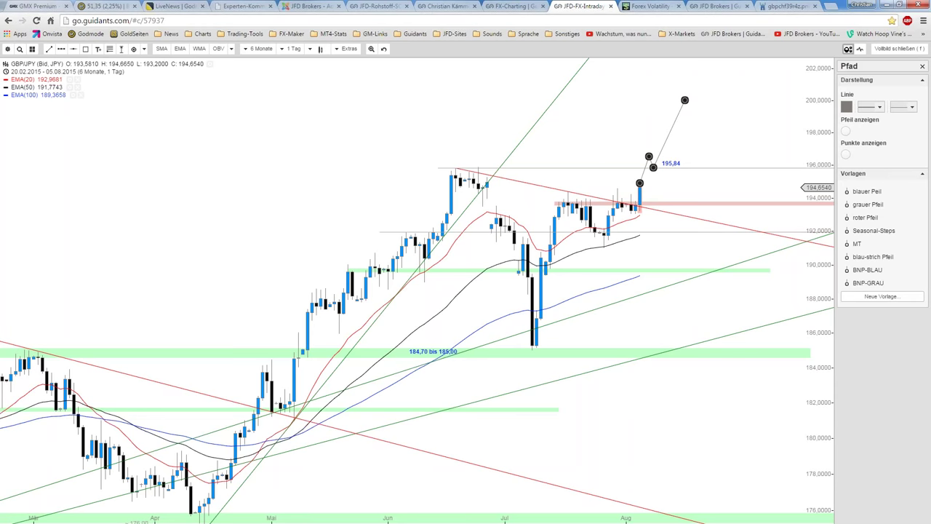
pyautogui.click(867, 191)
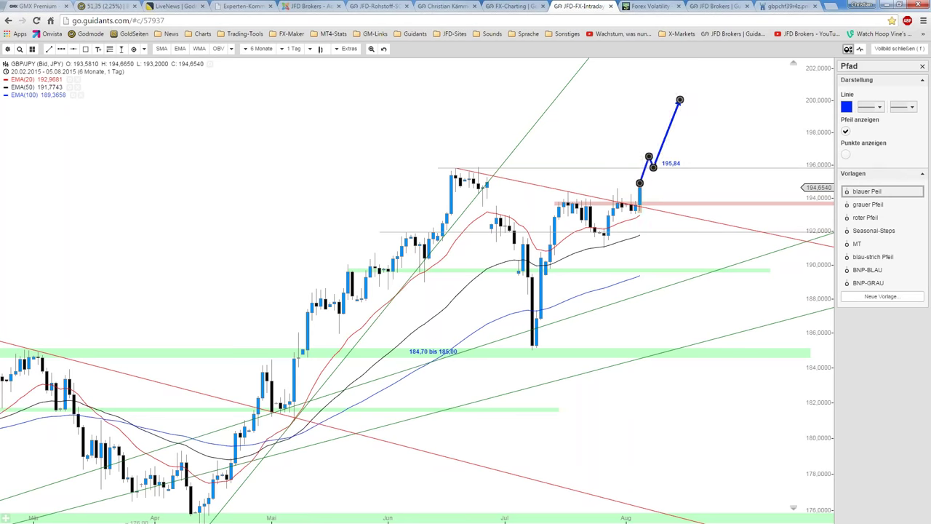
# Prefix the level label with '>' so it reads > 195,84
pyautogui.click(671, 165)
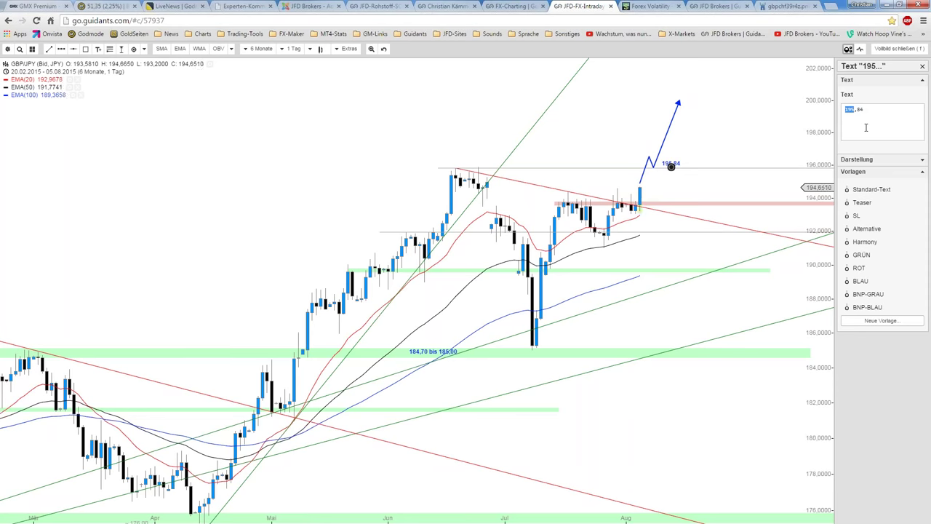
pyautogui.write('>')
pyautogui.click(648, 195)
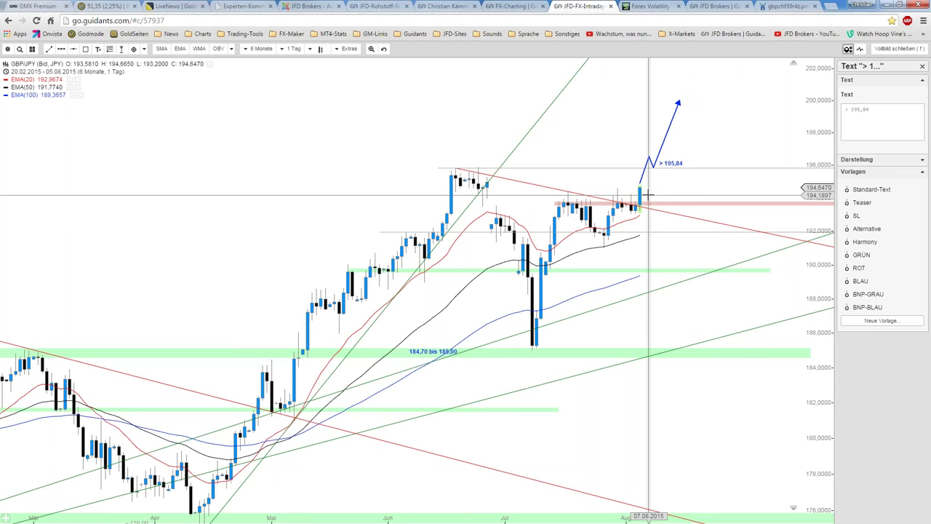
pyautogui.scroll(2, 647, 195)
pyautogui.scroll(2, 626, 200)
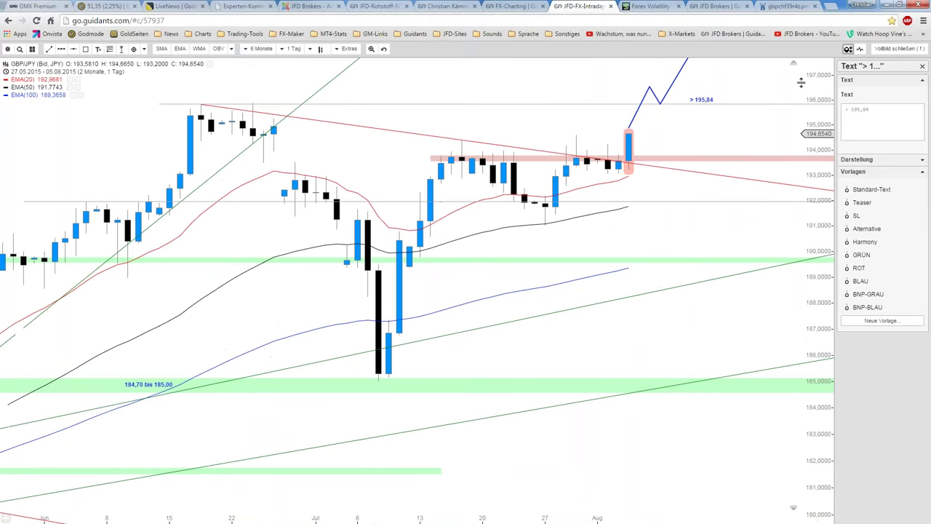
pyautogui.scroll(2, 584, 152)
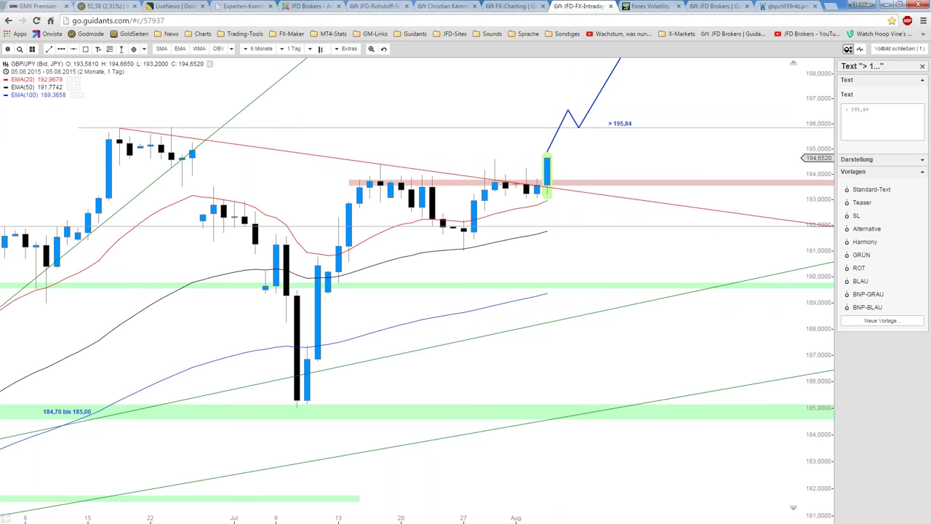
# Draw a dashed blue arrow path dipping into the resistance zone, then climbing toward 195,84
pyautogui.click(61, 49)
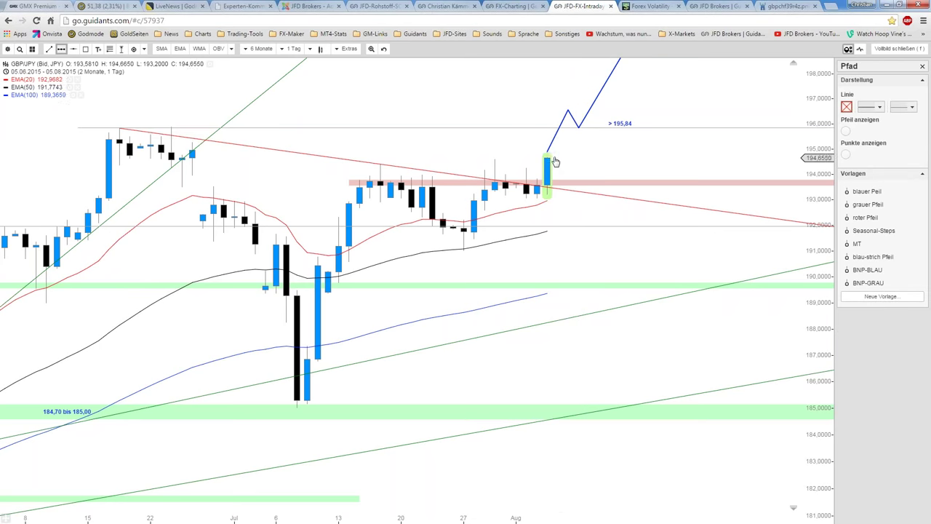
pyautogui.click(558, 155)
pyautogui.click(568, 181)
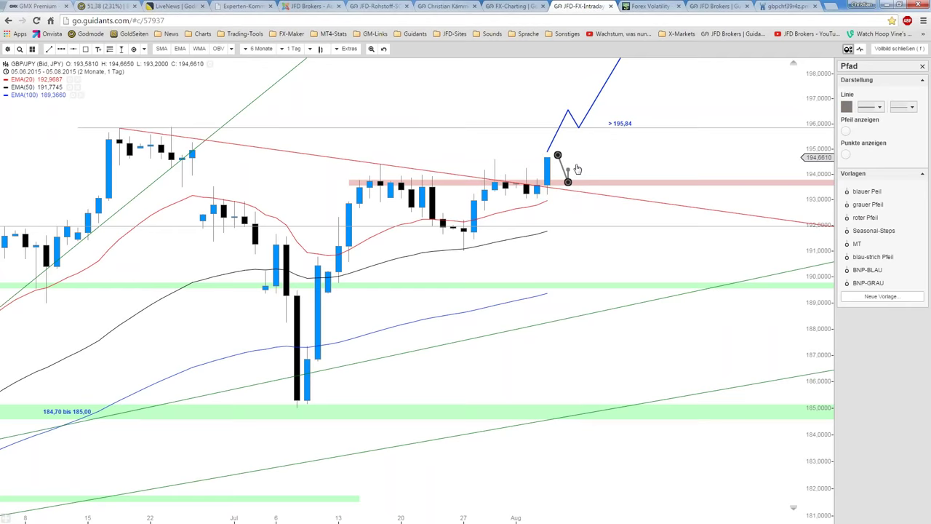
pyautogui.click(579, 162)
pyautogui.click(588, 175)
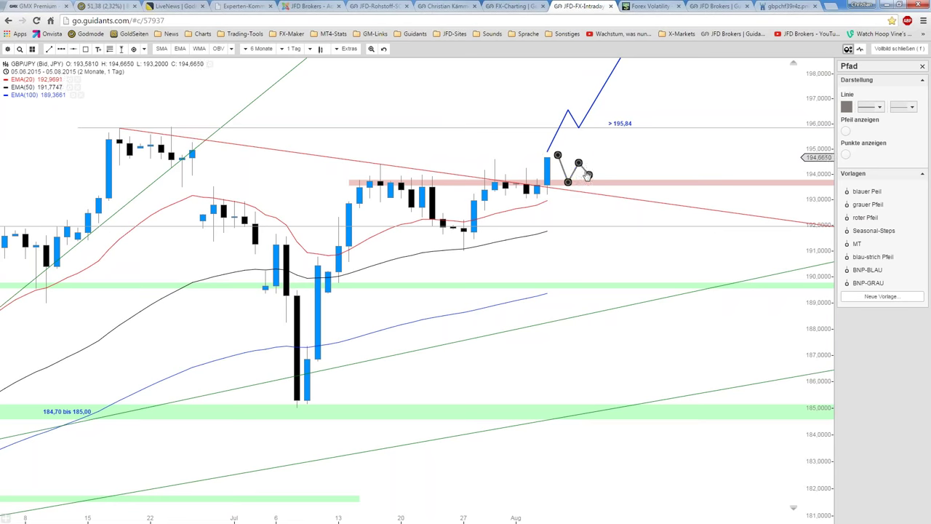
pyautogui.click(609, 133)
pyautogui.click(877, 257)
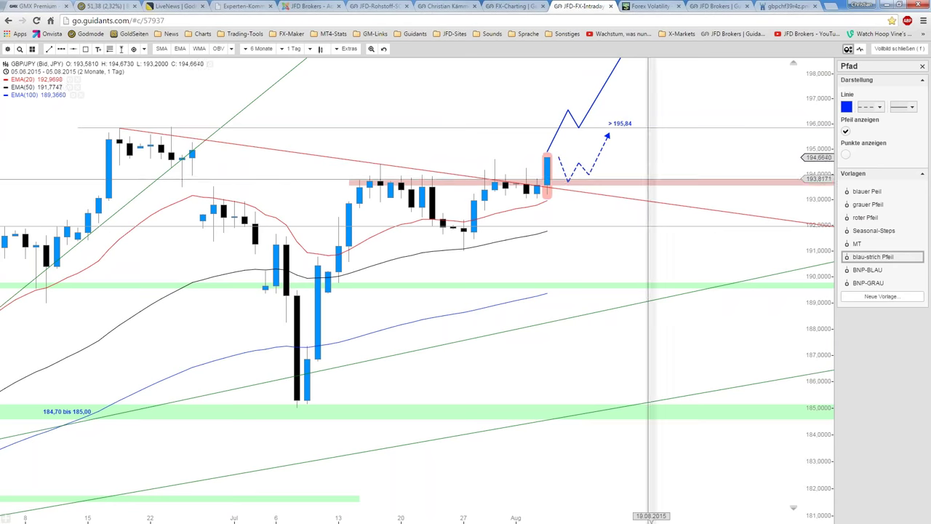
pyautogui.click(634, 187)
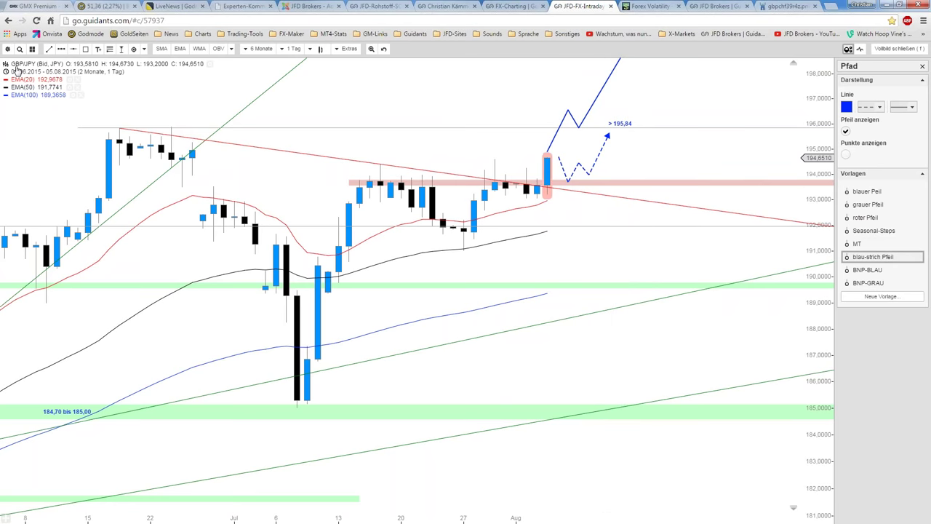
pyautogui.click(48, 49)
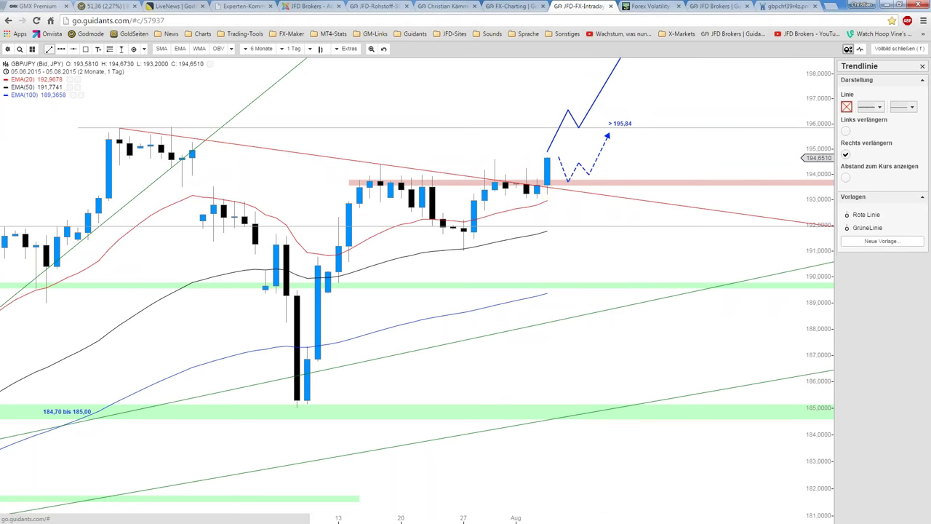
# Draw a green trendline from the late-July low to a point near 195
pyautogui.click(464, 248)
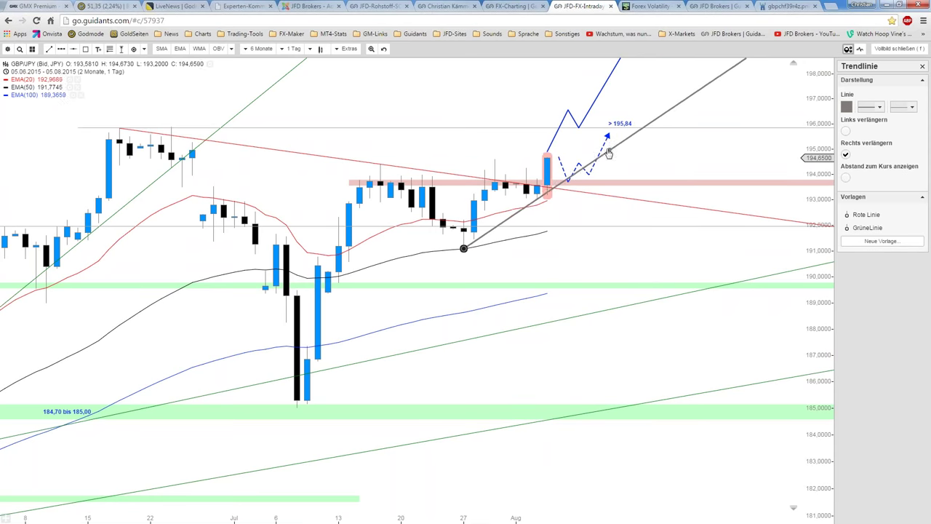
pyautogui.click(609, 148)
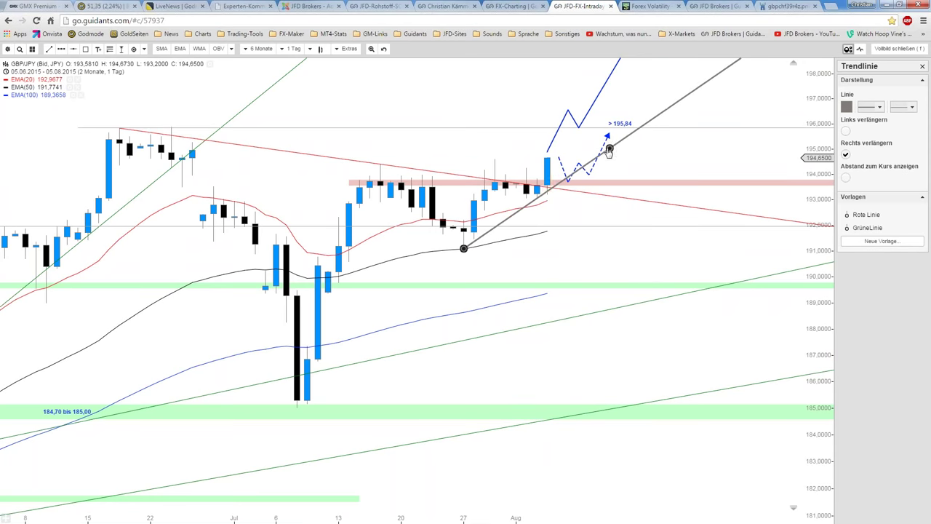
pyautogui.click(868, 228)
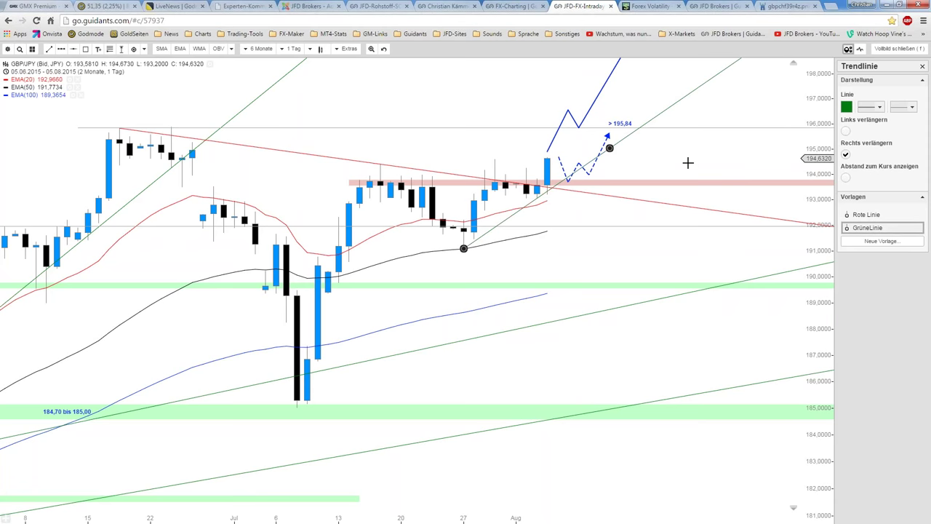
pyautogui.click(687, 163)
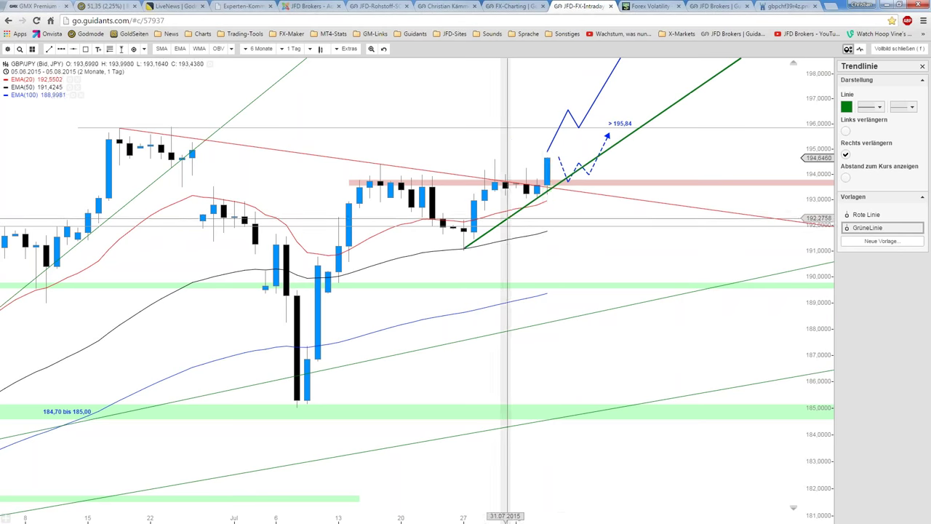
# Lower the green trendline's start point and fine-tune its upper end
pyautogui.click(464, 249)
pyautogui.moveTo(458, 253); pyautogui.dragTo(453, 263)
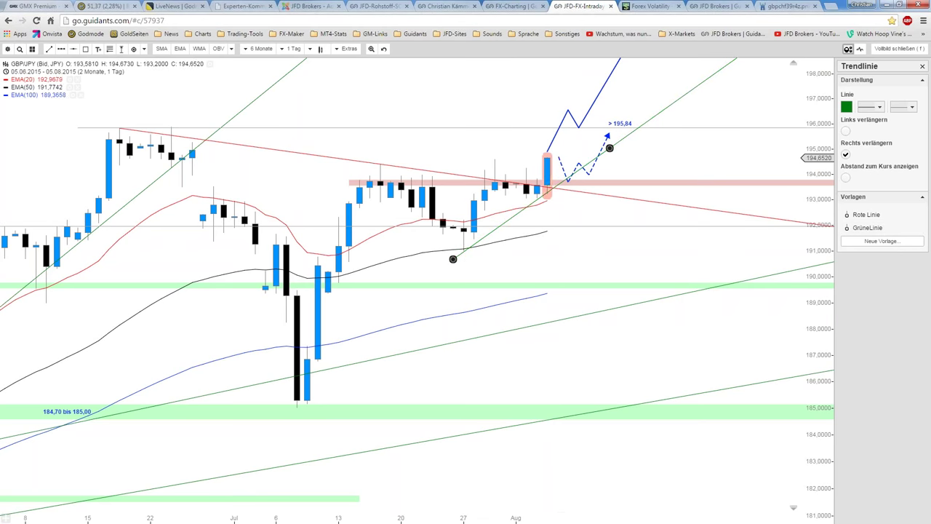
pyautogui.moveTo(610, 149); pyautogui.dragTo(610, 153)
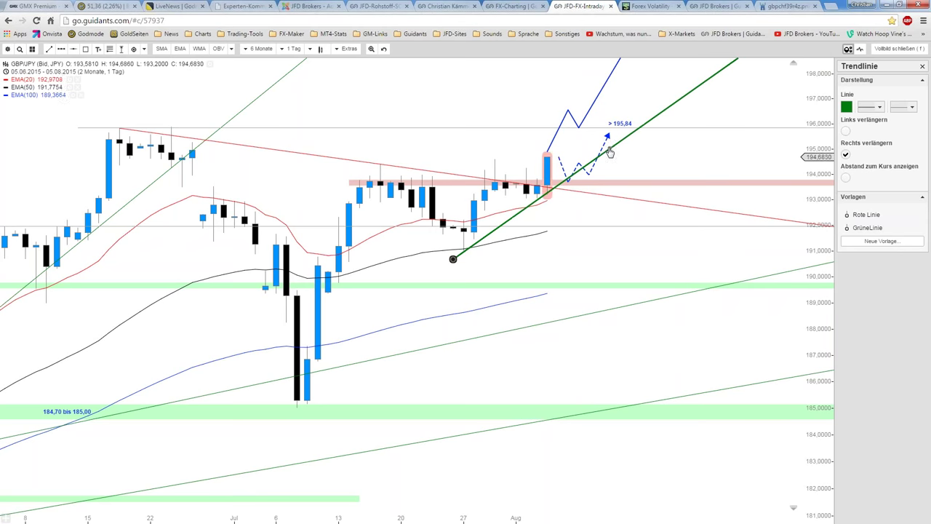
pyautogui.moveTo(610, 151); pyautogui.dragTo(611, 150)
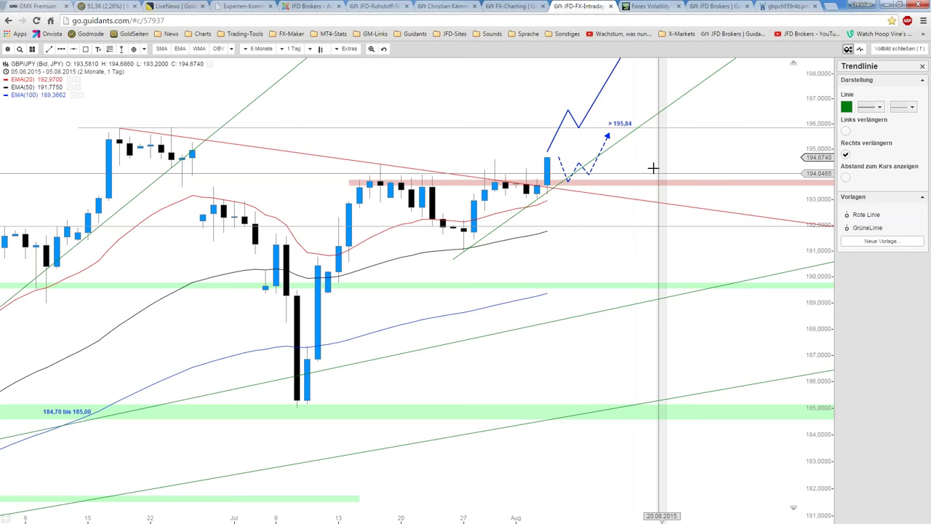
pyautogui.click(7, 49)
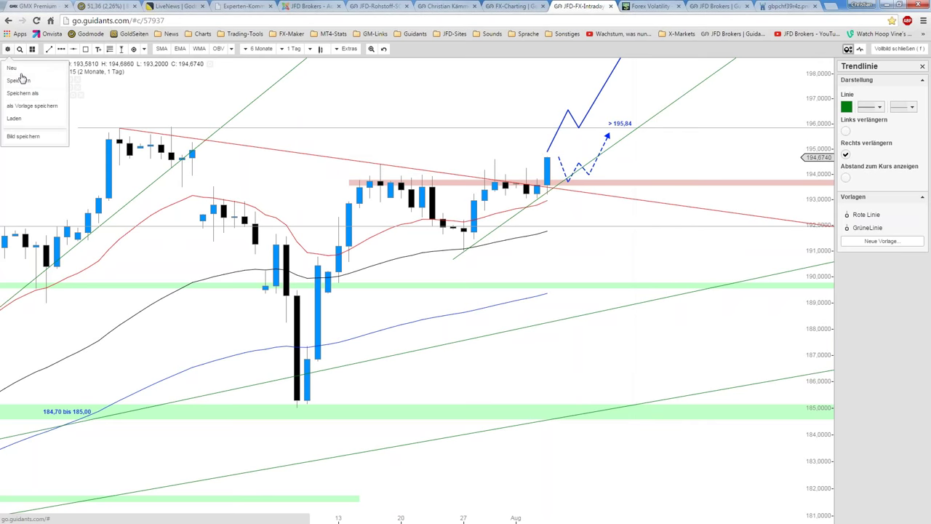
# Save the annotated GBP/JPY chart and zoom it to show May to August 2015
pyautogui.click(19, 80)
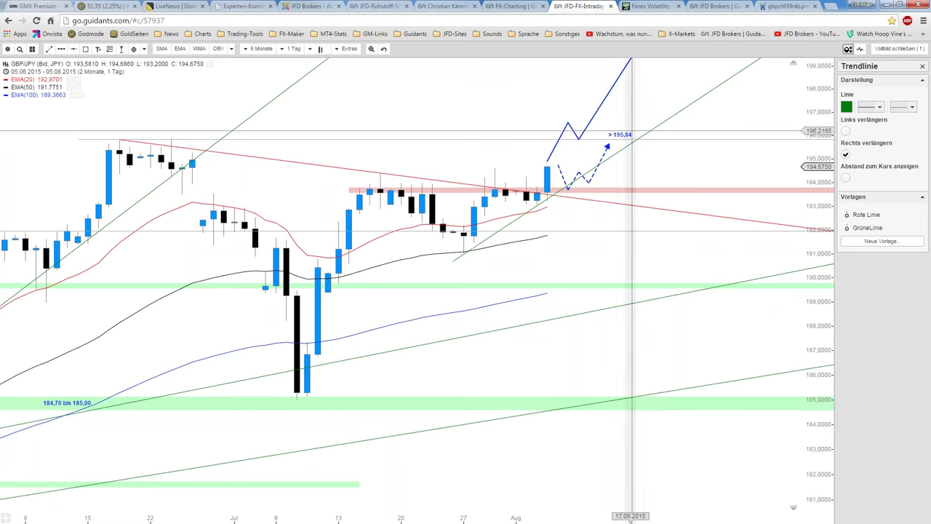
pyautogui.scroll(-1, 599, 204)
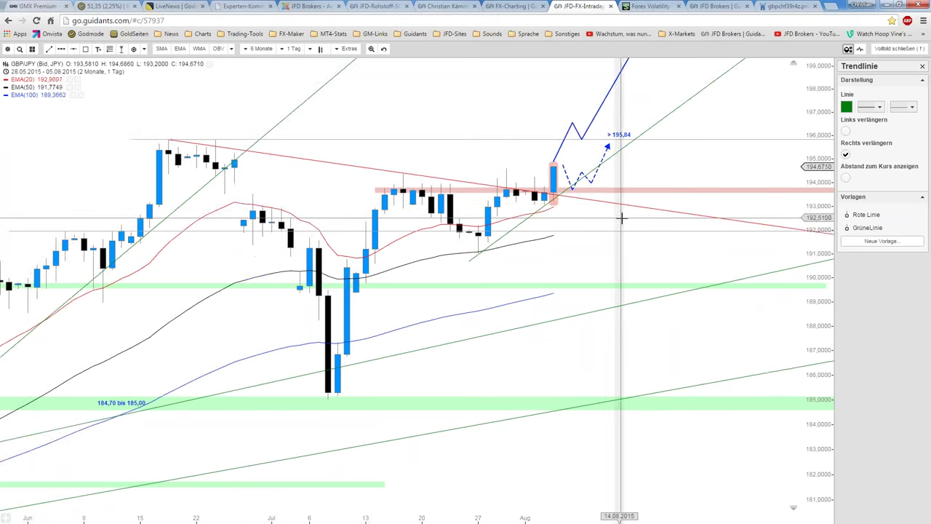
pyautogui.moveTo(622, 217); pyautogui.dragTo(649, 278)
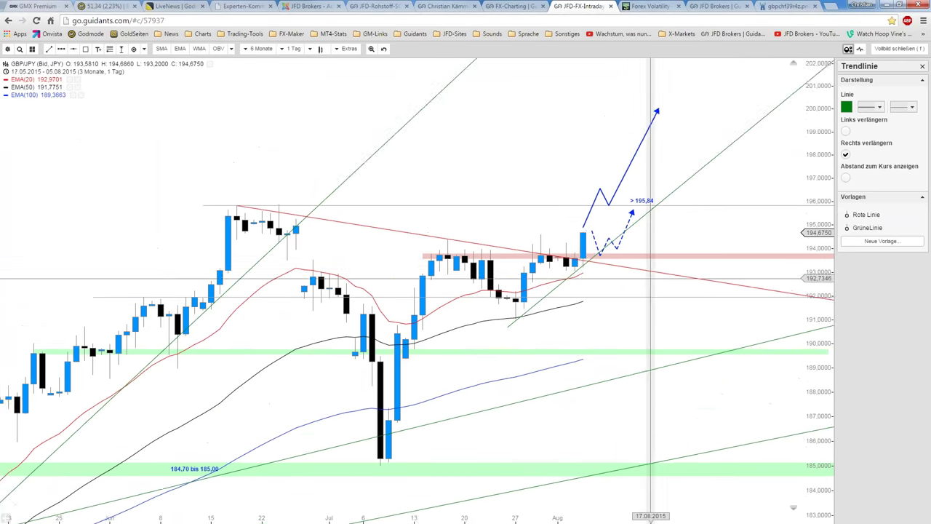
pyautogui.scroll(1, 650, 278)
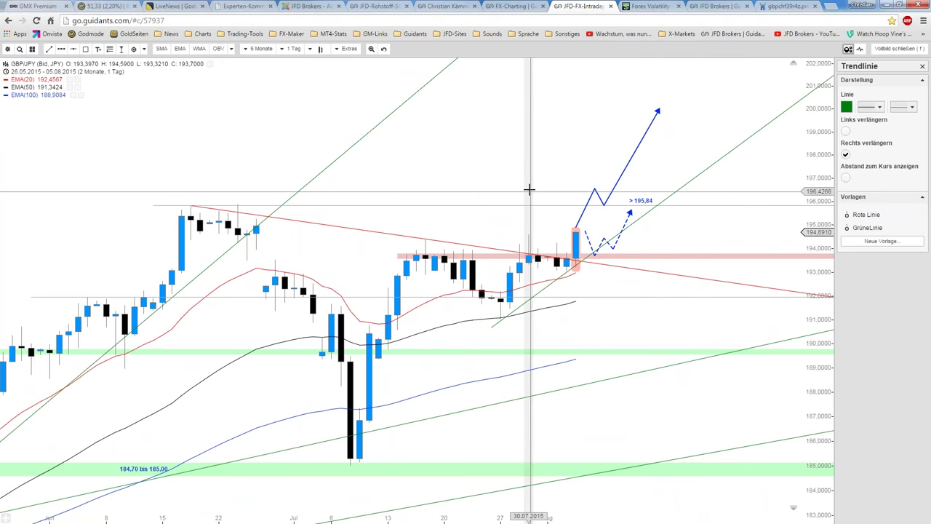
pyautogui.scroll(-5, 542, 328)
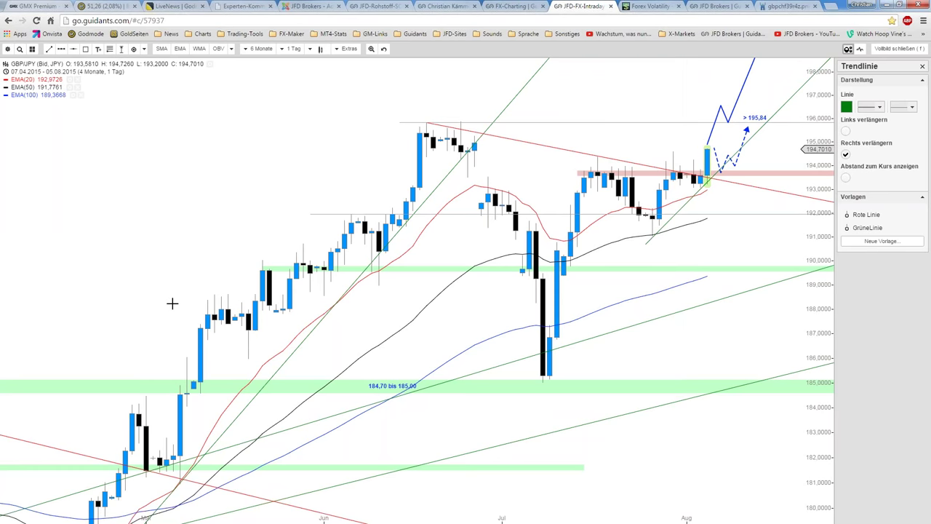
# Keep the green trendline extended only to the right, with 'Links verlängern' turned off
pyautogui.click(662, 227)
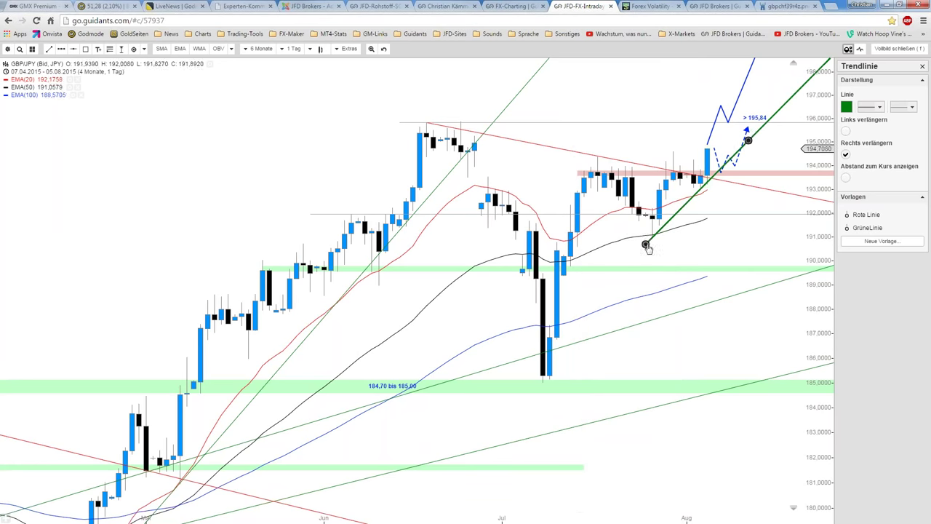
pyautogui.click(846, 131)
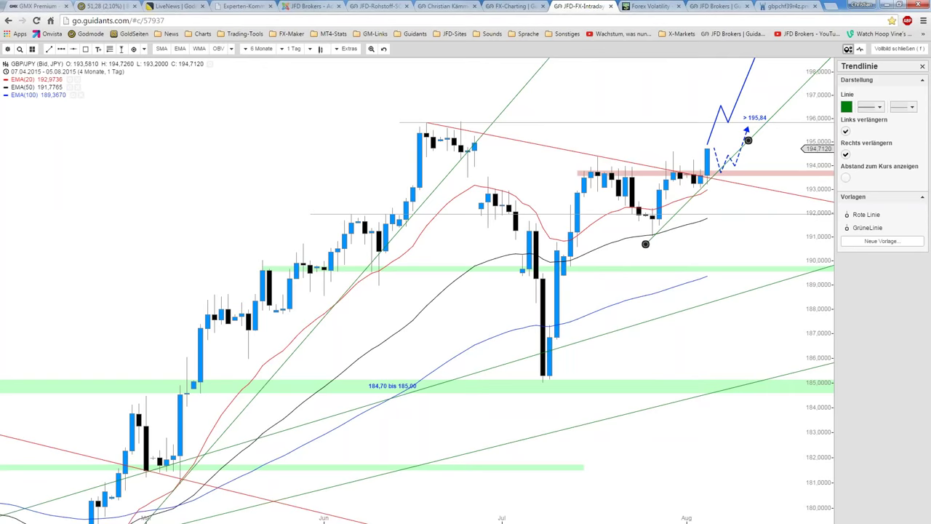
pyautogui.click(845, 131)
pyautogui.scroll(2, 757, 232)
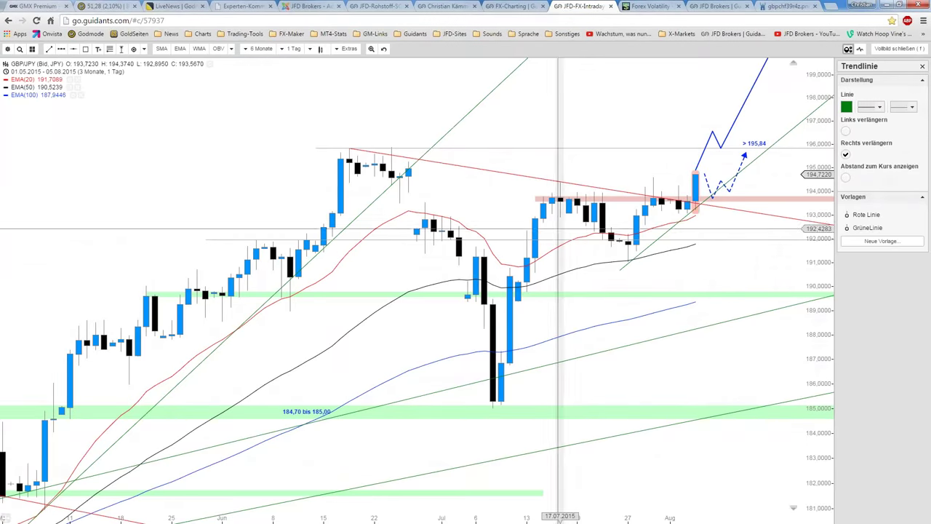
# Browse the FX-Charting, JFD Brokers and analyst stream tabs, returning to the GBP/JPY chart
pyautogui.click(501, 6)
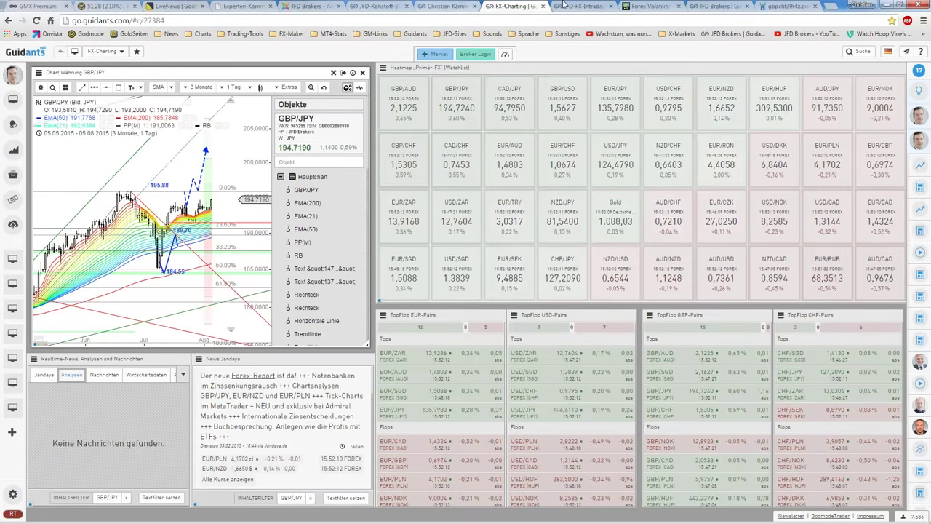
pyautogui.click(580, 6)
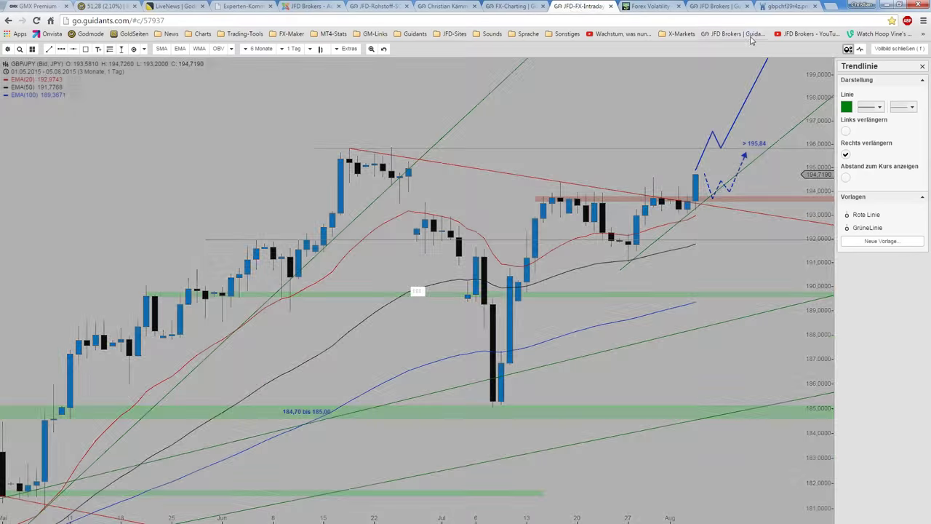
pyautogui.click(720, 6)
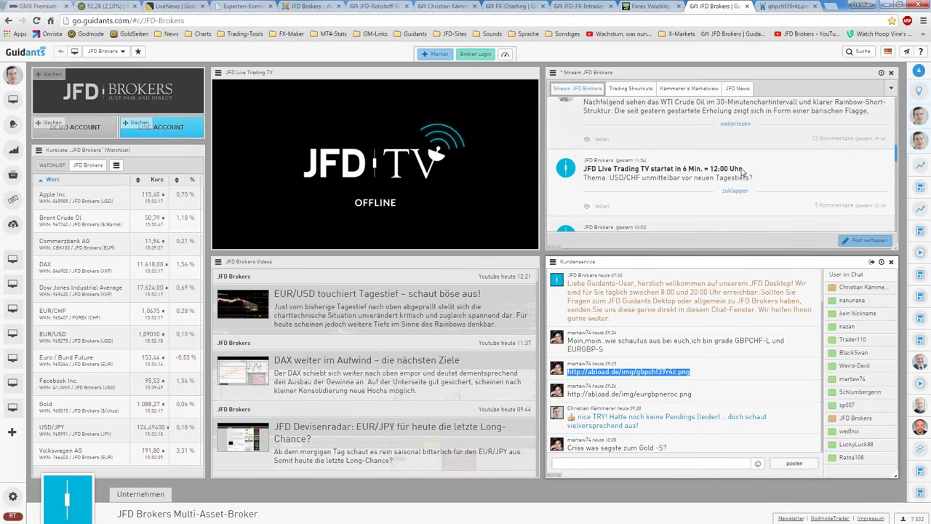
pyautogui.click(446, 5)
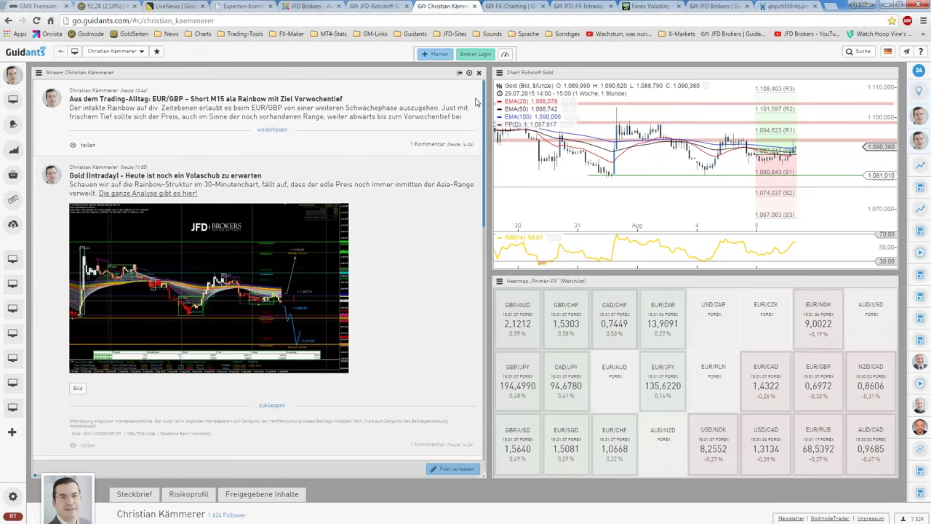
pyautogui.click(580, 5)
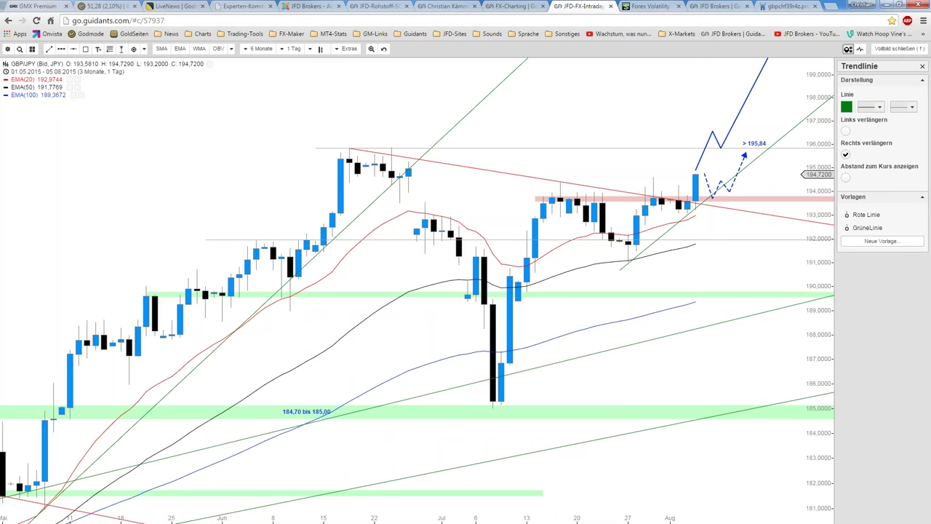
# Exit full screen, switch all three dashboard charts to GBP/CHF, and view FX-Charting
pyautogui.click(7, 49)
pyautogui.click(899, 48)
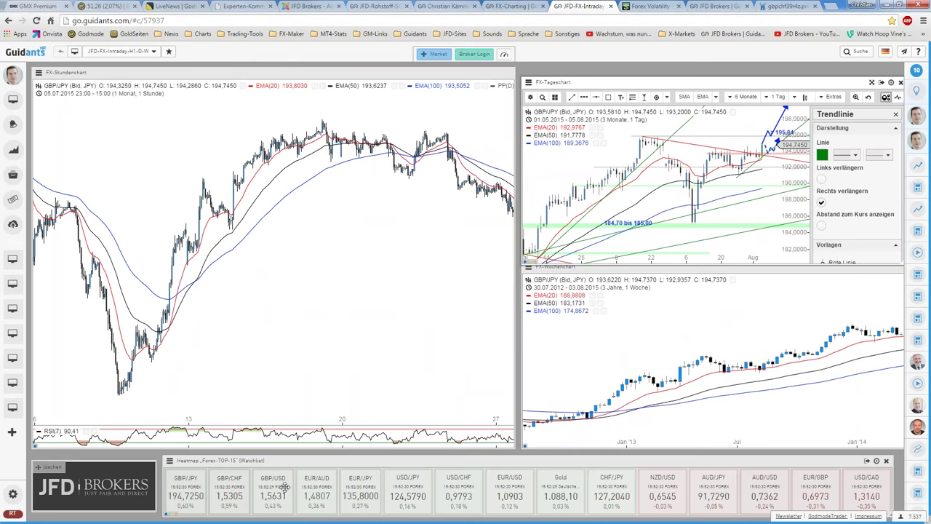
pyautogui.click(240, 486)
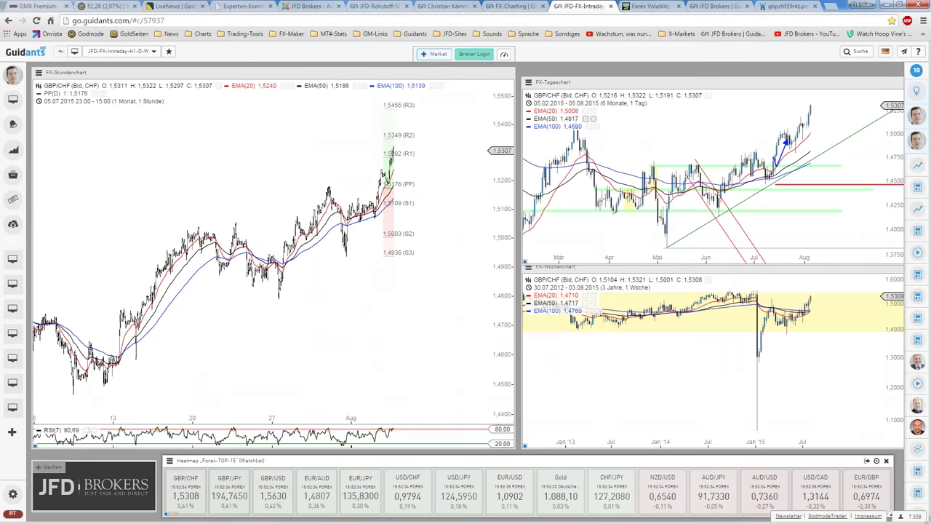
pyautogui.click(508, 6)
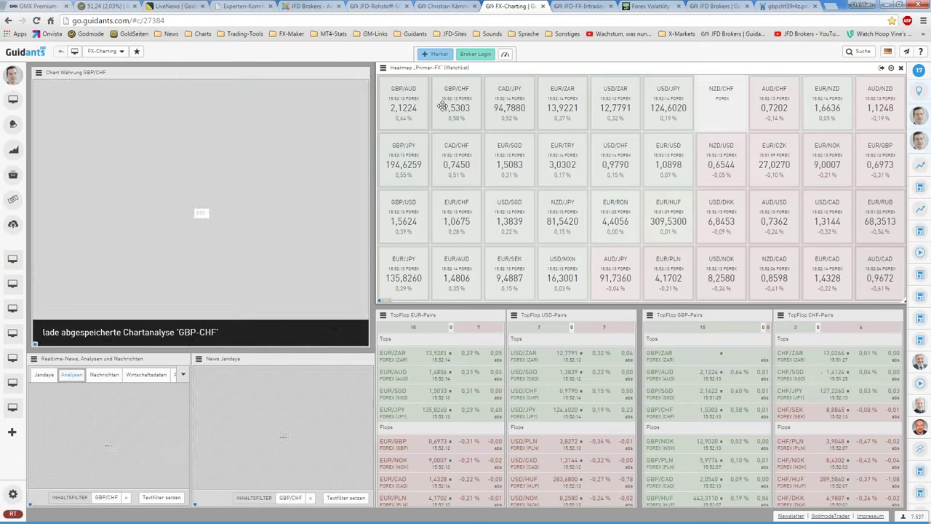
# Show the GBP/CHF daily chart full screen and adjust its zoom
pyautogui.press('f')
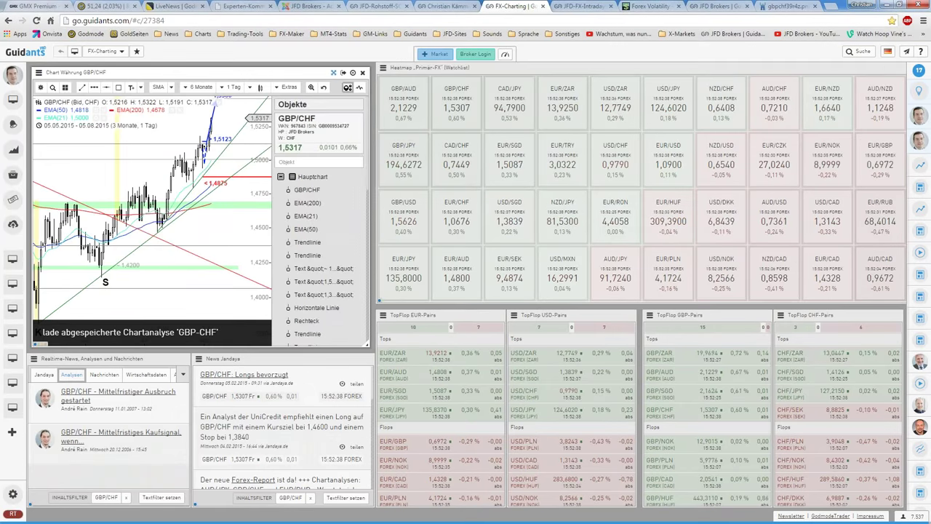
pyautogui.scroll(-2, 395, 177)
pyautogui.scroll(-2, 400, 190)
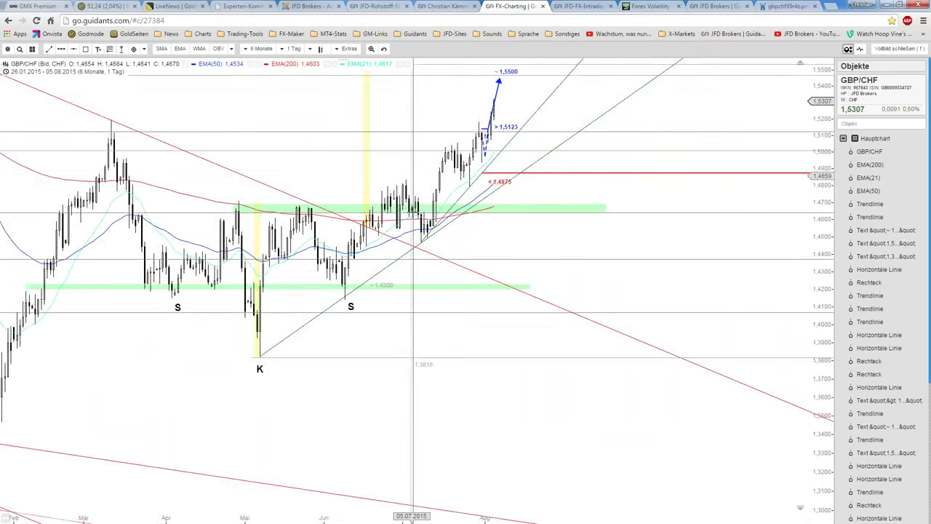
pyautogui.scroll(-2, 413, 212)
pyautogui.scroll(2, 412, 209)
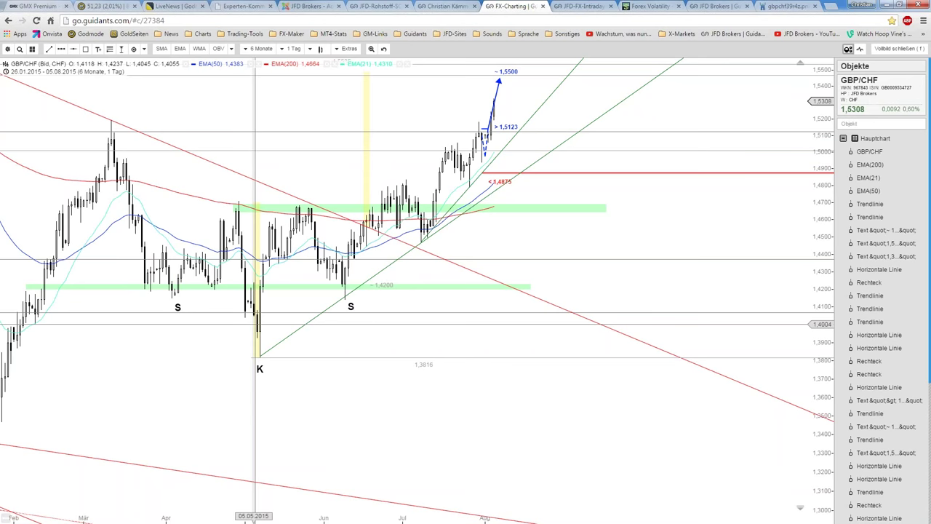
# Select the 1,3816 low line and pan back to earlier price history
pyautogui.click(290, 357)
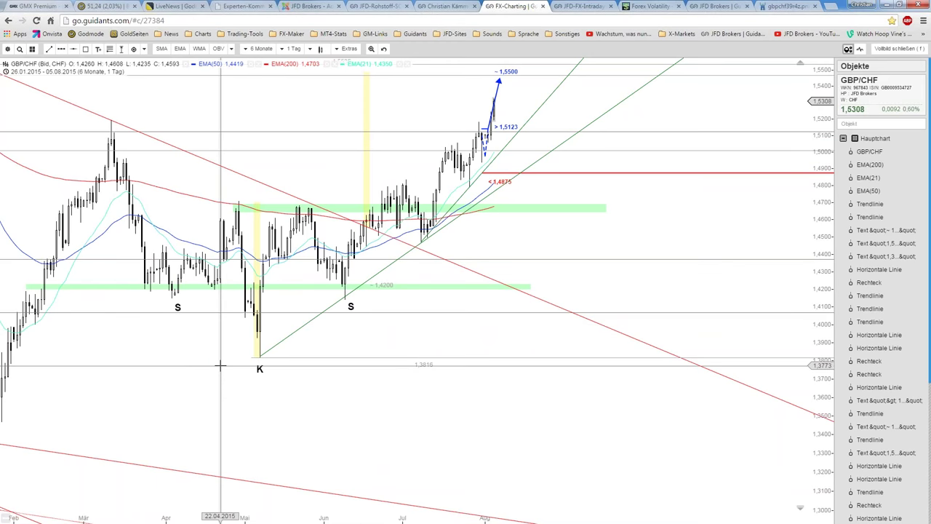
pyautogui.scroll(-2, 184, 334)
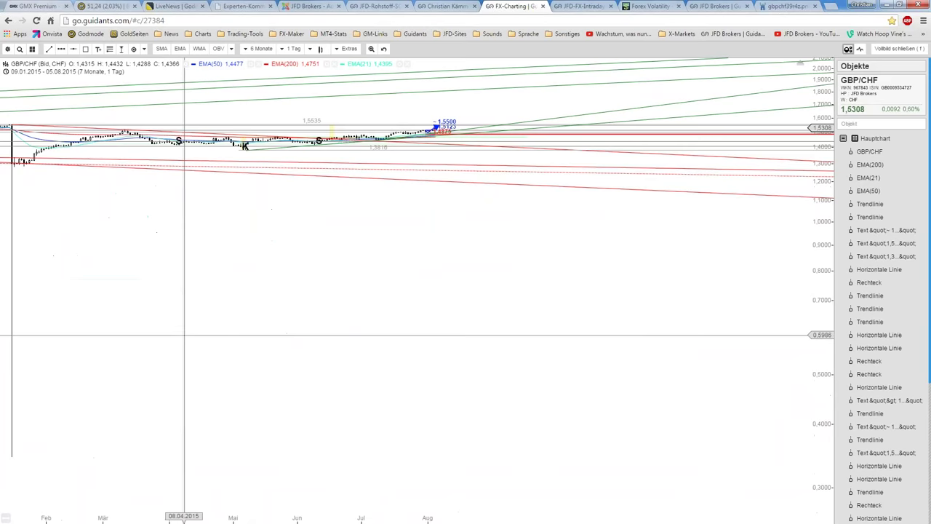
pyautogui.moveTo(184, 335)
pyautogui.mouseDown()
pyautogui.moveTo(444, 334)
pyautogui.moveTo(395, 330)
pyautogui.mouseUp()
pyautogui.scroll(2, 441, 333)
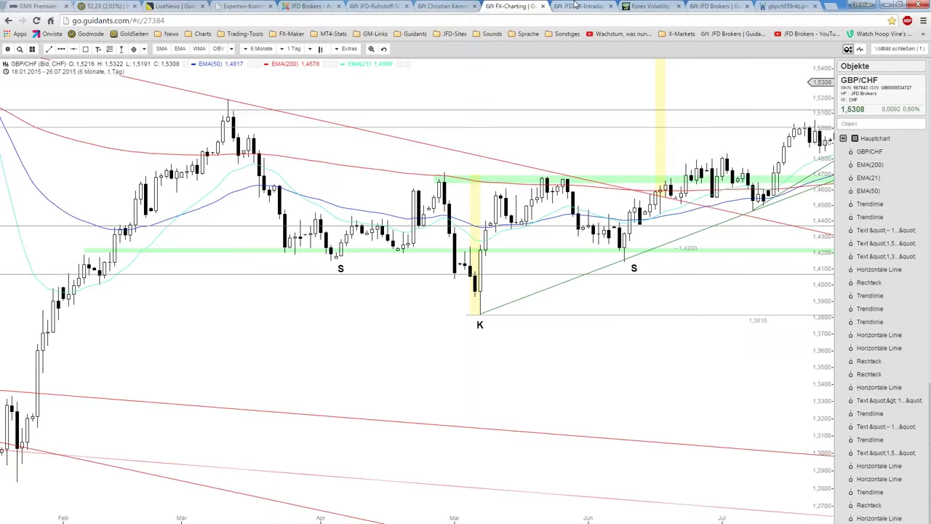
# Exit the full-screen GBP/CHF chart and review the broker desktop, stream and shared GBPCHF screenshot
pyautogui.click(601, 6)
pyautogui.click(695, 5)
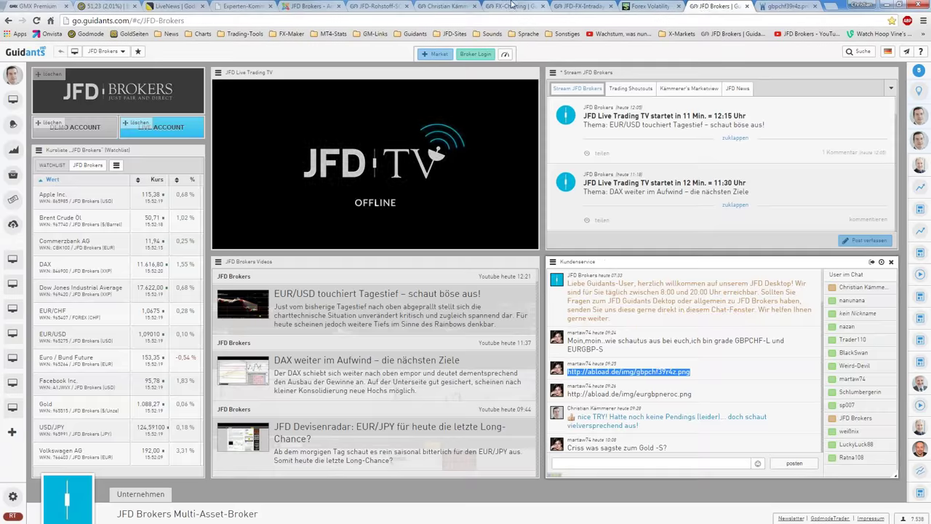
pyautogui.click(445, 6)
pyautogui.click(518, 5)
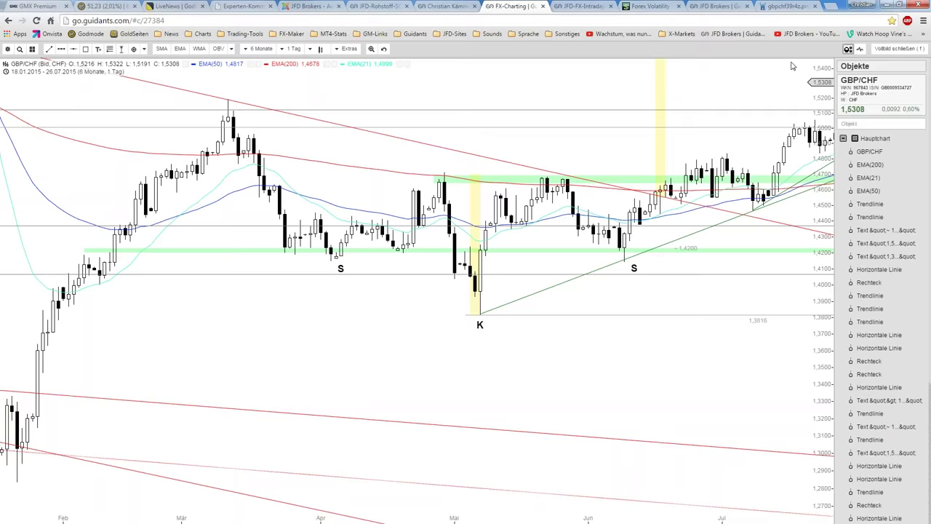
pyautogui.click(900, 49)
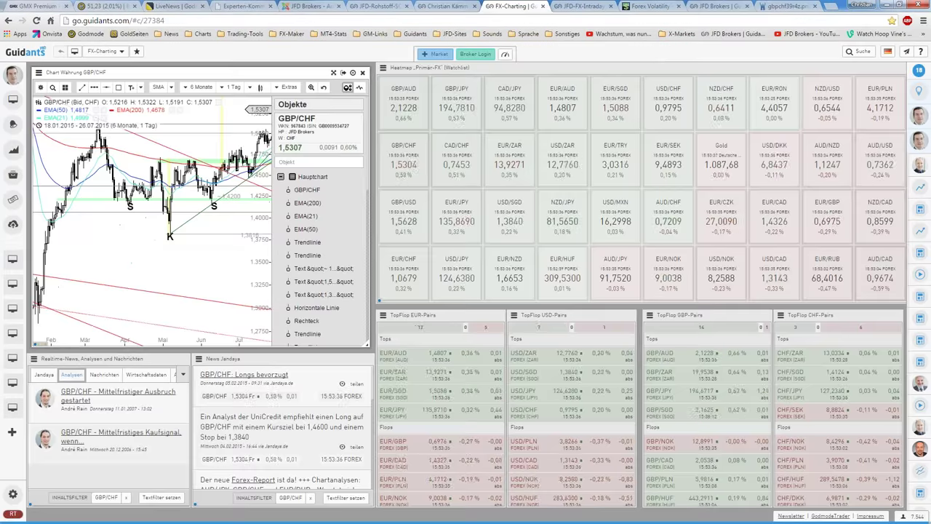
pyautogui.click(732, 6)
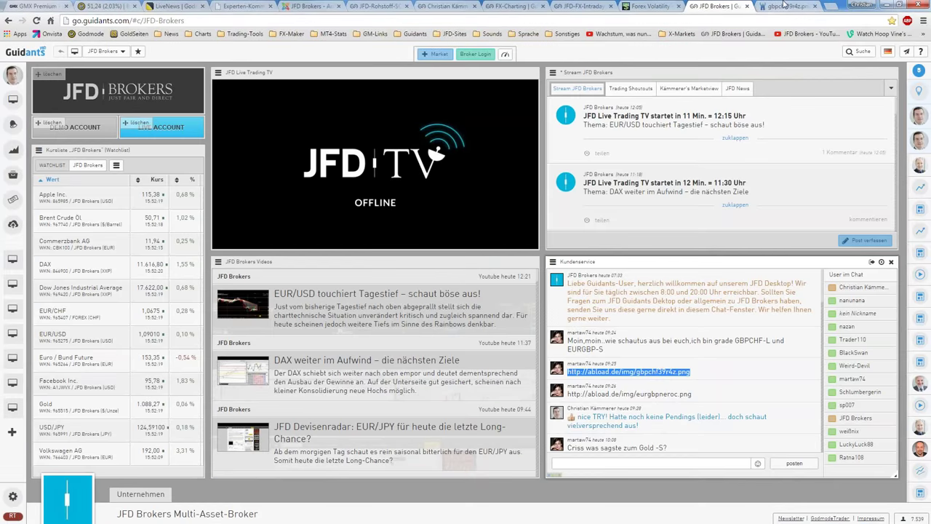
pyautogui.click(782, 6)
pyautogui.click(586, 5)
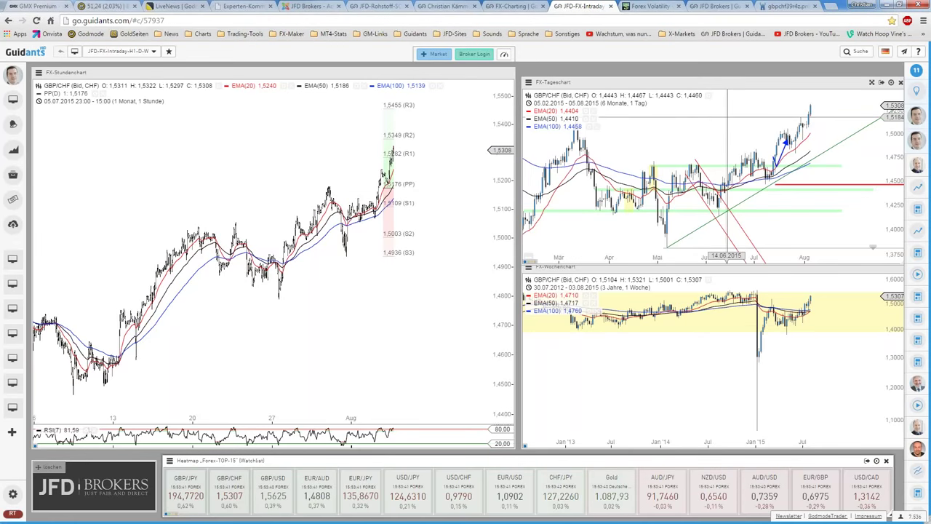
# Switch the dashboard charts back to GBP/JPY and zoom the daily chart to April–5 August 2015
pyautogui.click(726, 140)
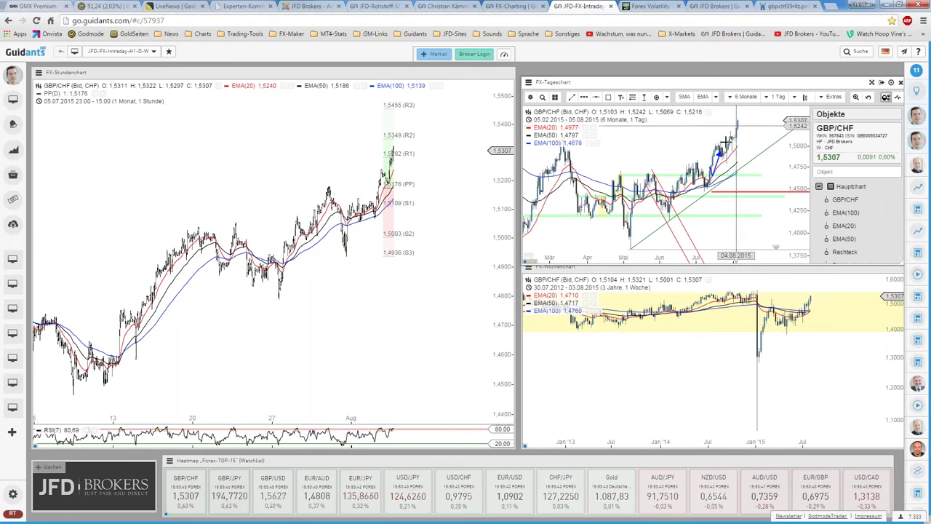
pyautogui.click(232, 492)
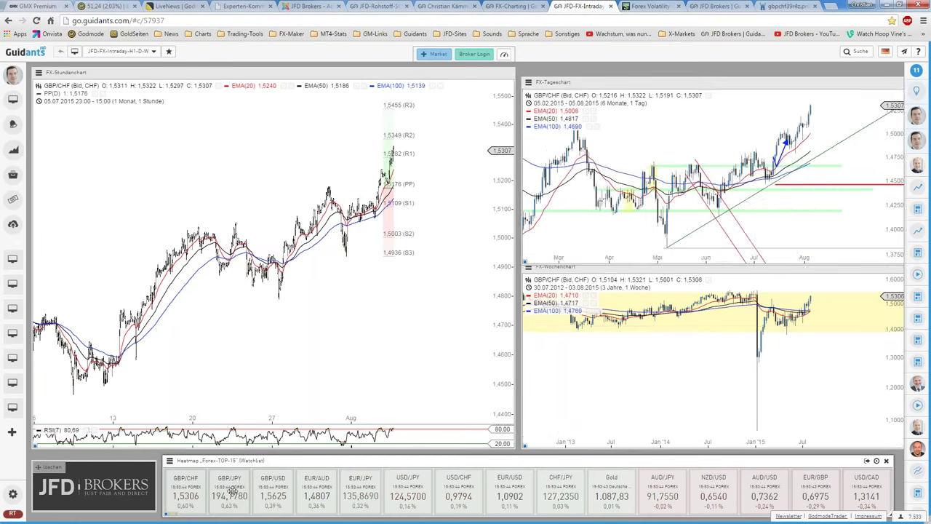
pyautogui.click(231, 492)
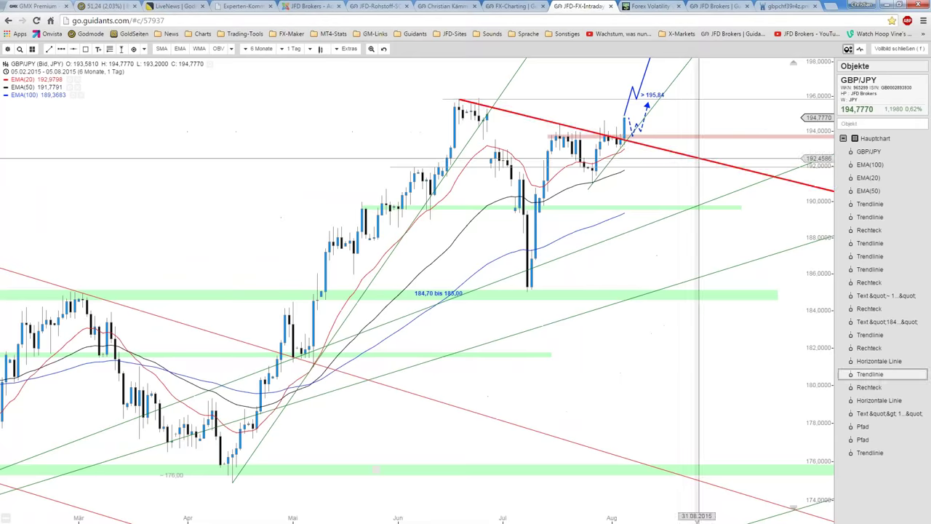
pyautogui.click(886, 97)
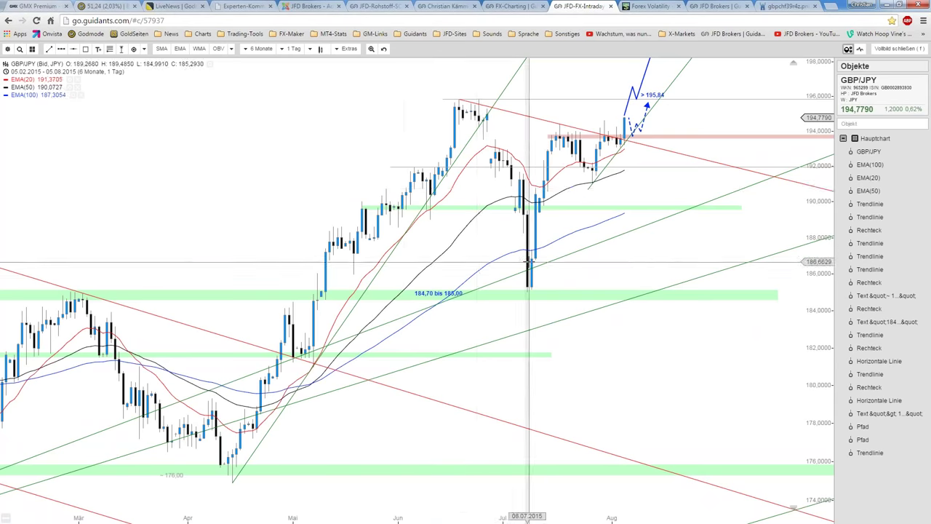
pyautogui.scroll(2, 598, 184)
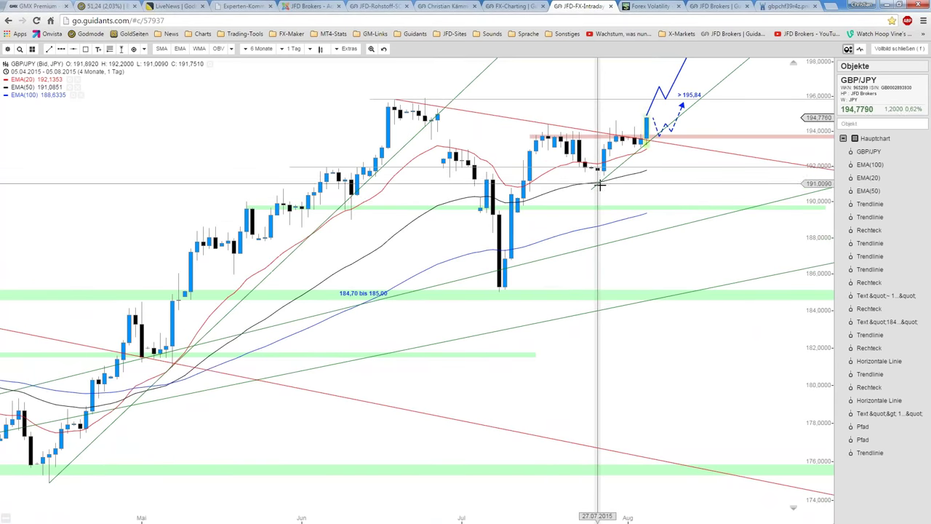
pyautogui.click(598, 184)
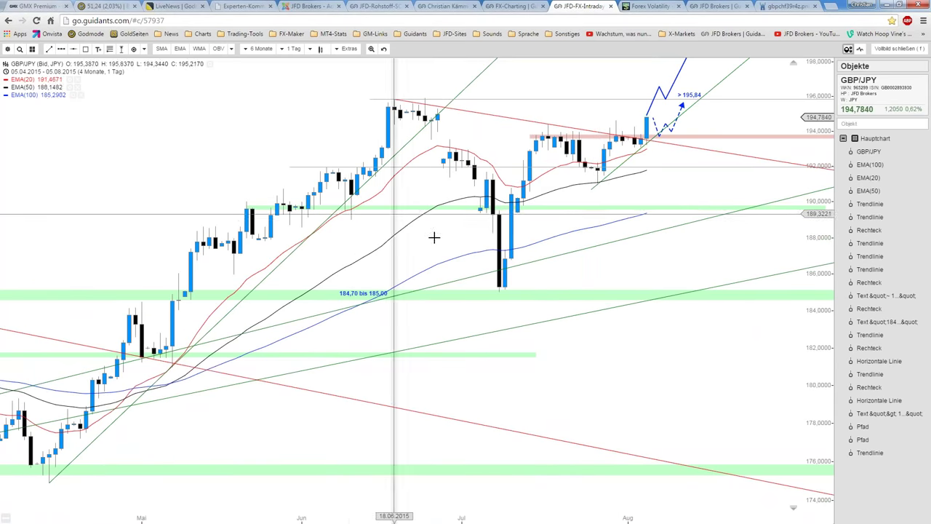
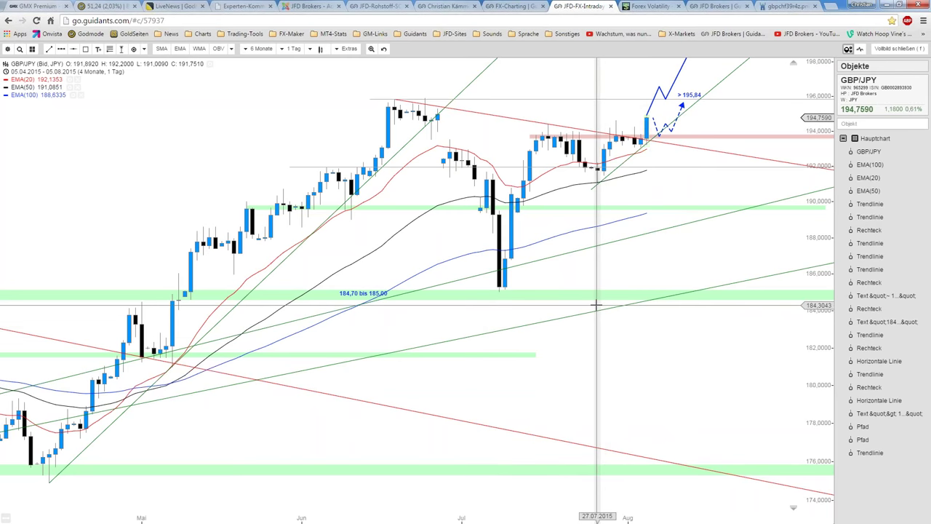
# Leave the GBP/JPY chart and open the NZD/JPY daily analysis full screen from the FX-Charting dashboard
pyautogui.click(598, 310)
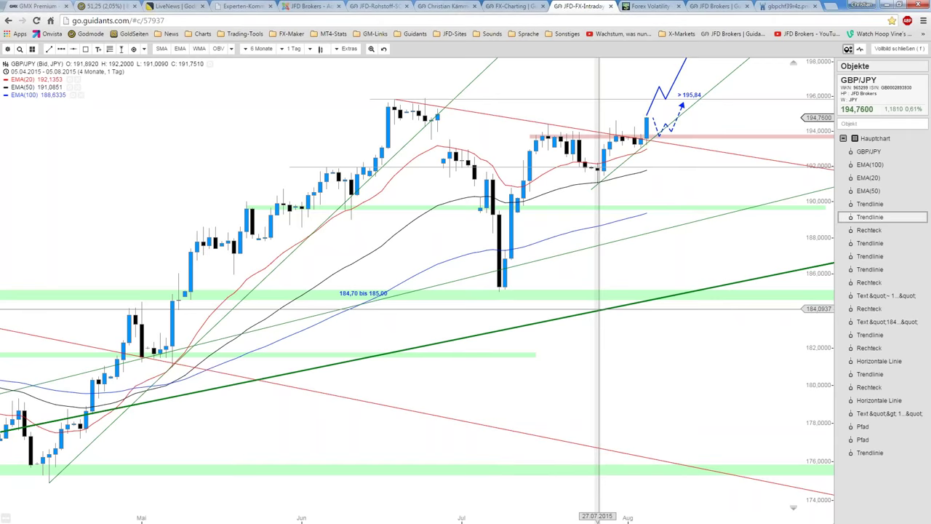
pyautogui.click(707, 204)
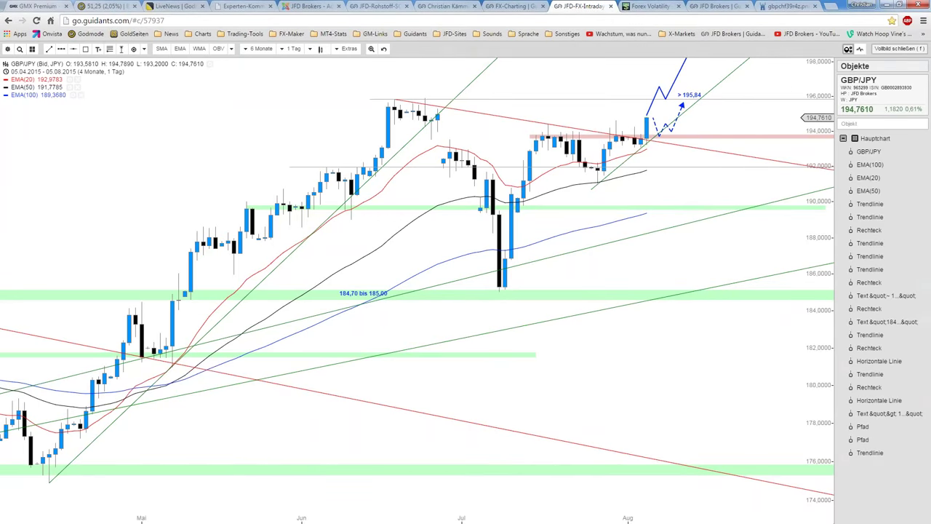
pyautogui.press('f')
pyautogui.click(532, 5)
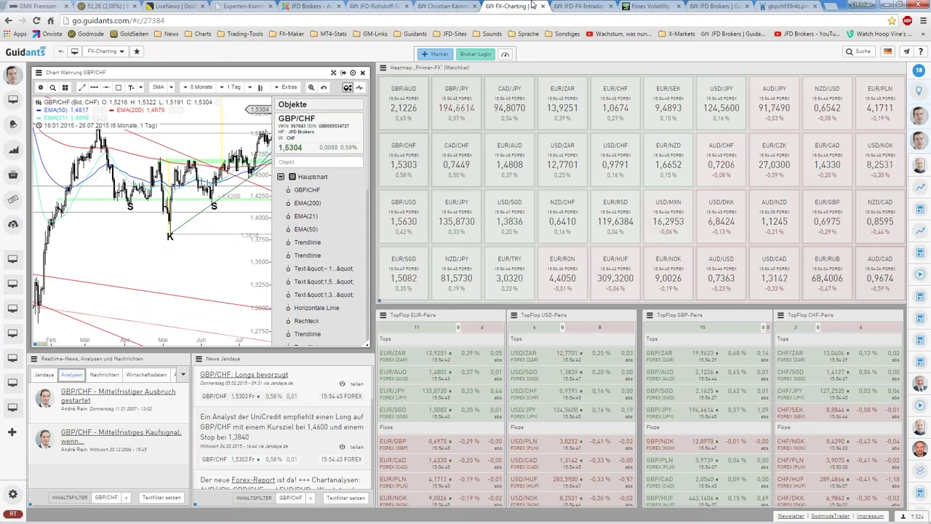
pyautogui.click(460, 277)
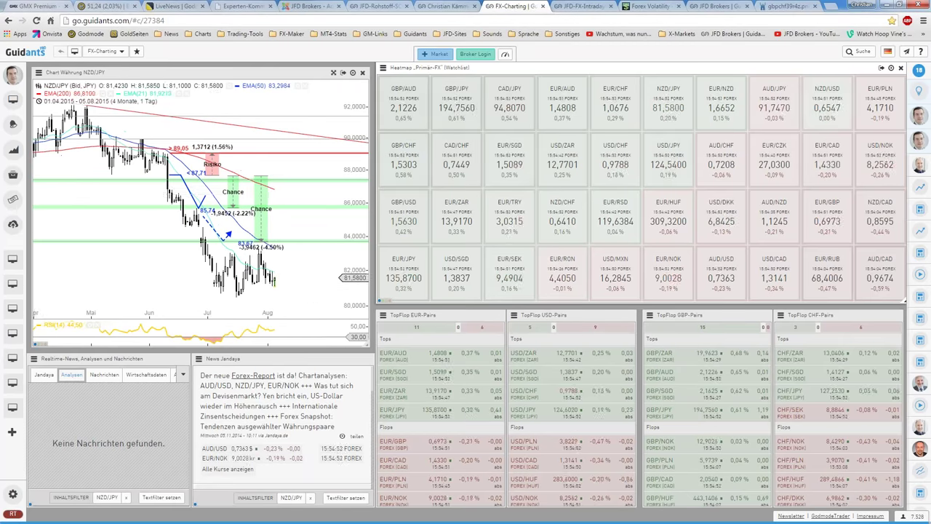
pyautogui.press('f')
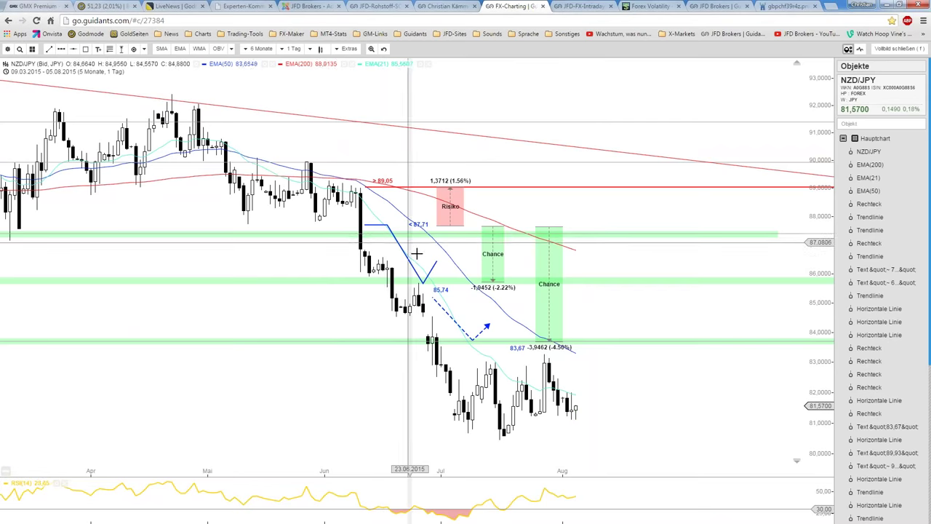
# Stretch the green support zone near 79 into a thin band reaching the right edge
pyautogui.scroll(-2, 431, 286)
pyautogui.scroll(-1, 431, 285)
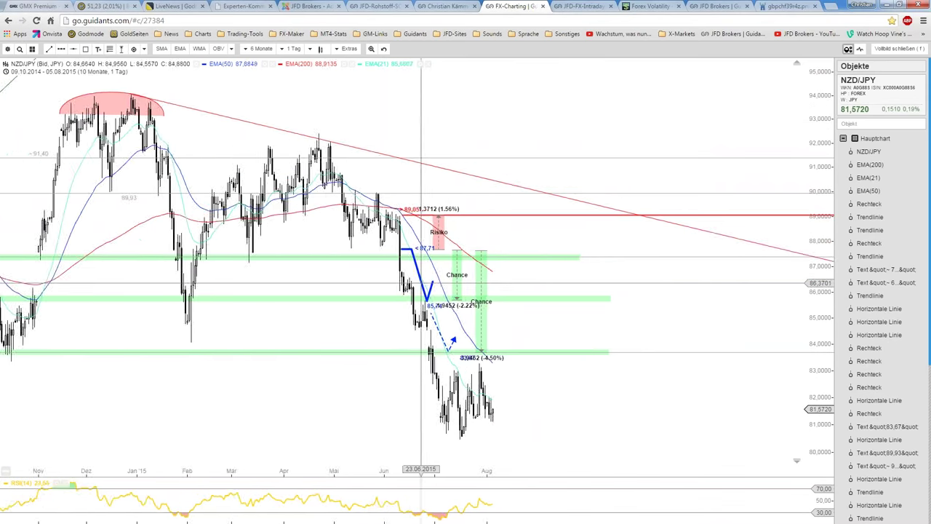
pyautogui.scroll(-1, 422, 285)
pyautogui.scroll(-1, 374, 306)
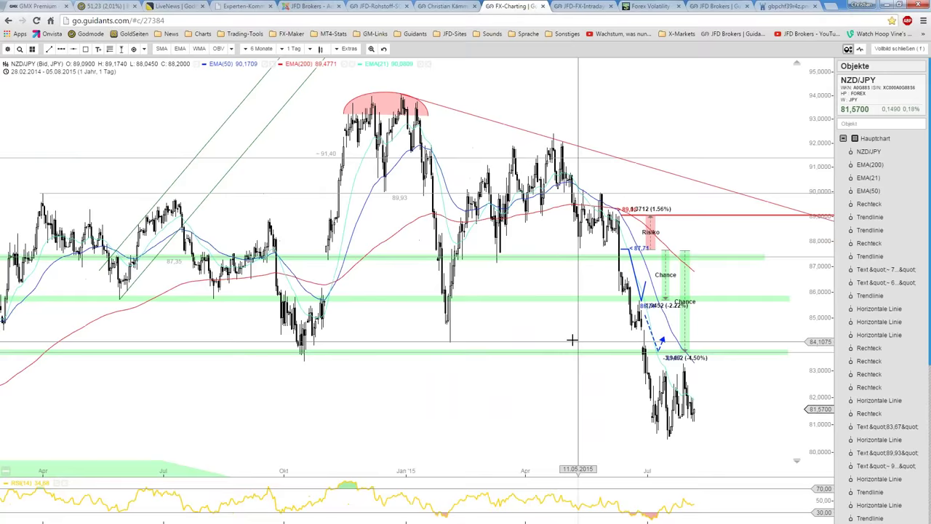
pyautogui.scroll(-1, 575, 340)
pyautogui.scroll(-1, 575, 340)
pyautogui.scroll(-1, 573, 340)
pyautogui.scroll(-1, 572, 340)
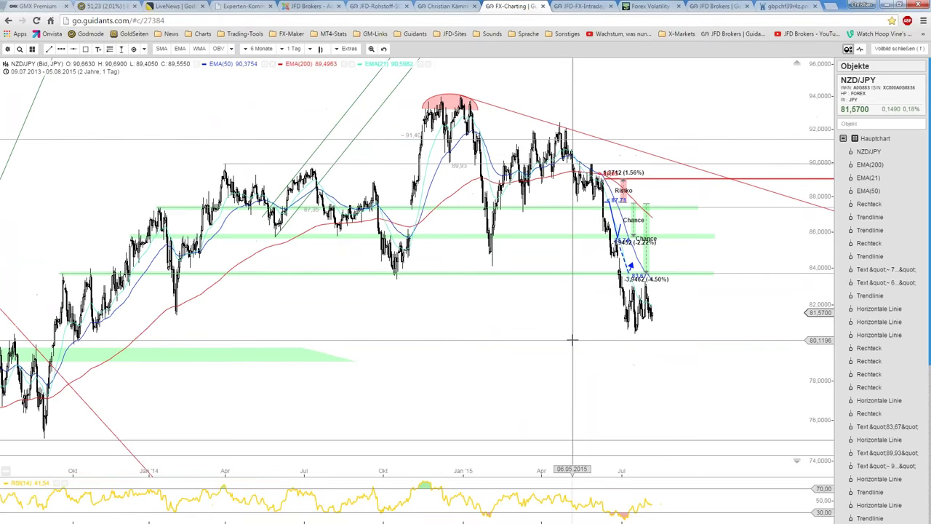
pyautogui.click(285, 357)
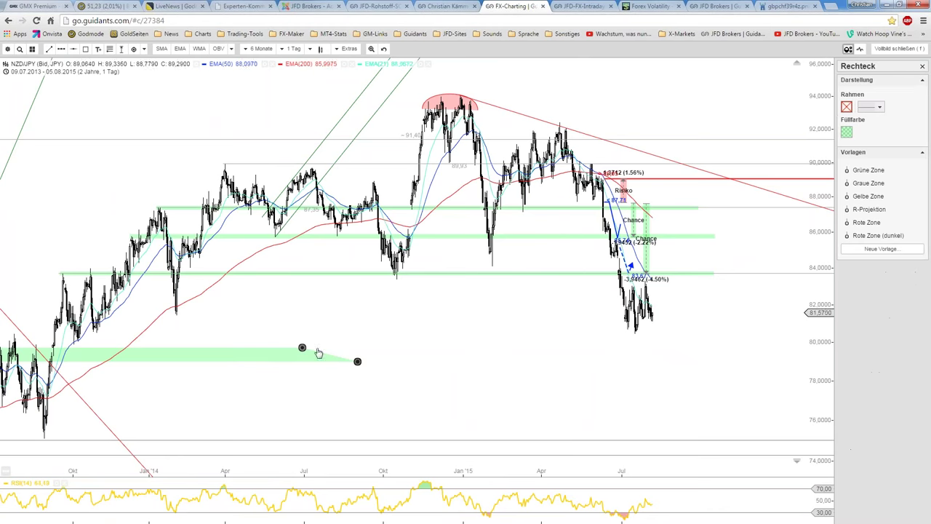
pyautogui.moveTo(302, 348); pyautogui.dragTo(818, 361)
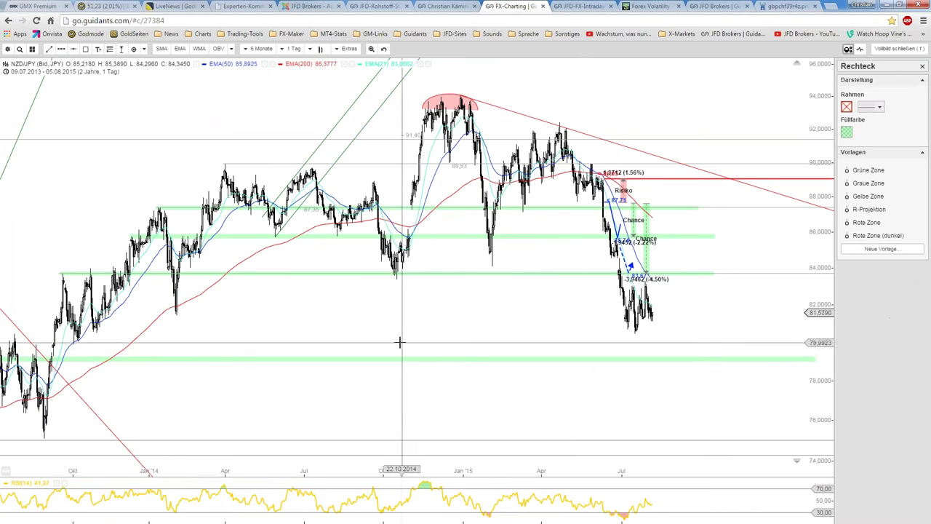
# Copy the green band to about 81.57, then leave the full-screen chart
pyautogui.scroll(-2, 400, 340)
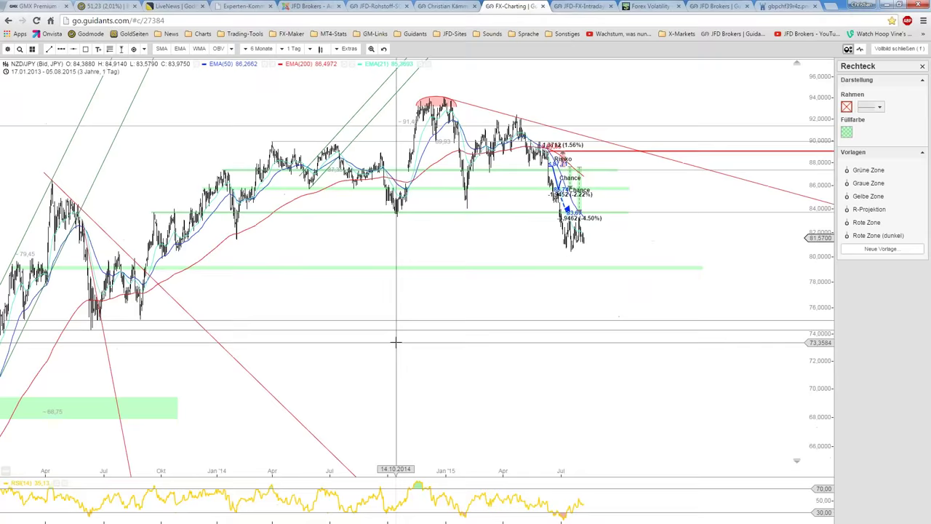
pyautogui.rightClick(252, 268)
pyautogui.click(266, 285)
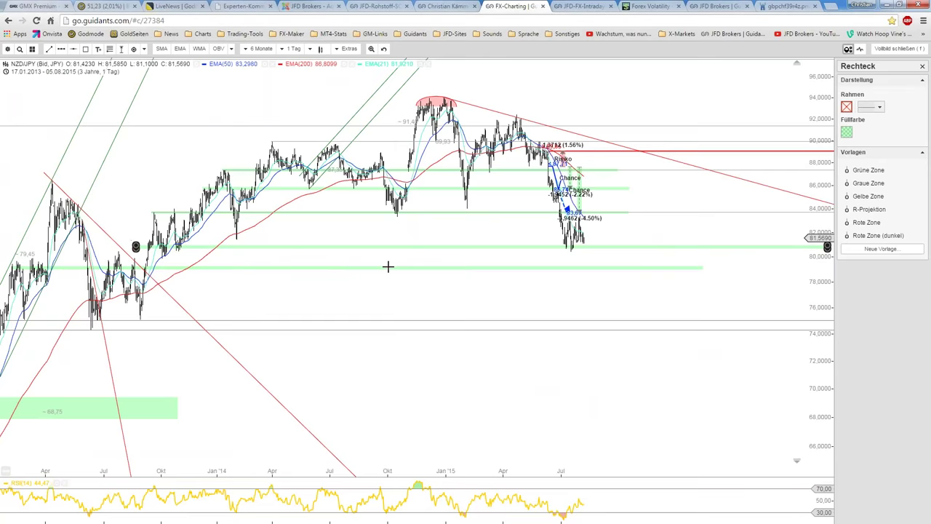
pyautogui.moveTo(303, 248); pyautogui.dragTo(307, 247)
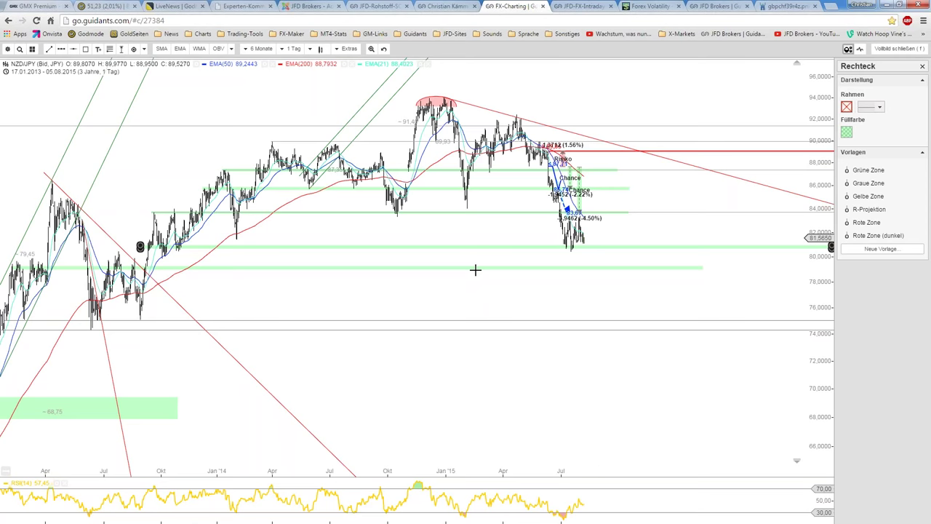
pyautogui.click(655, 249)
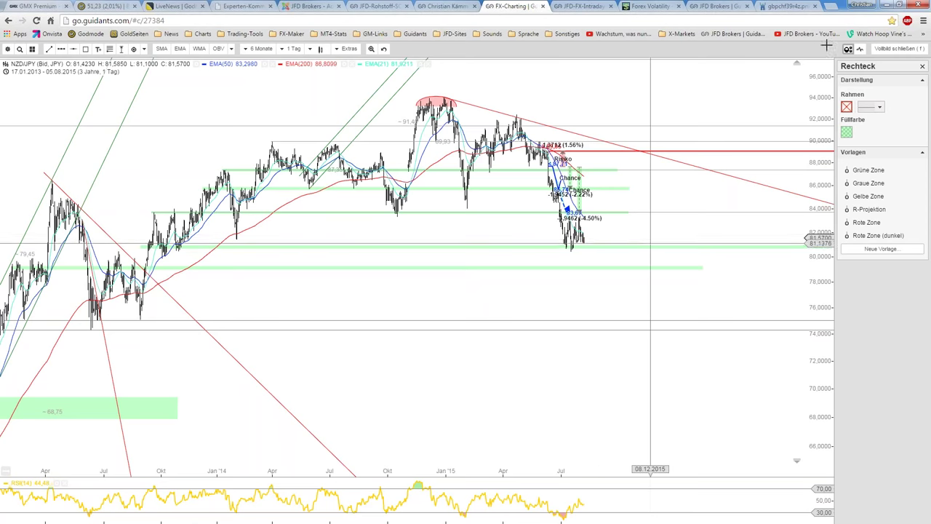
pyautogui.click(895, 49)
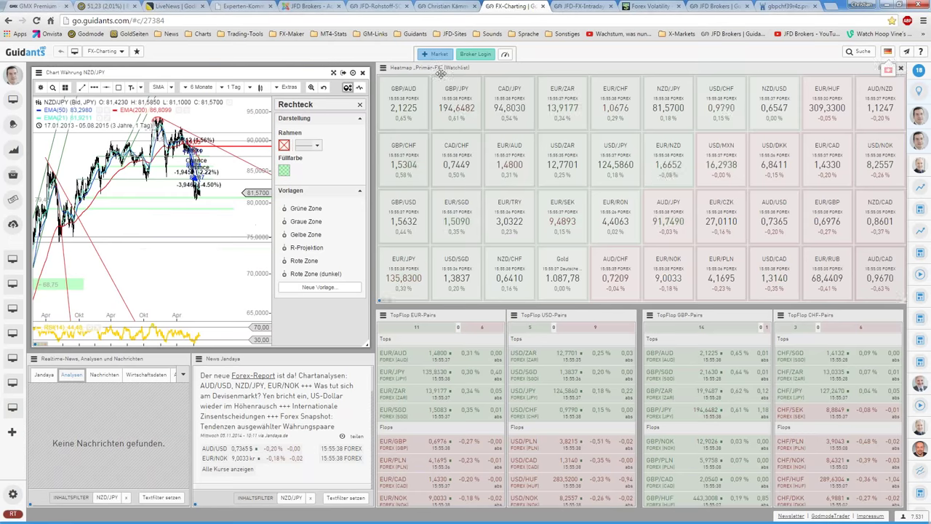
# Close the Rechteck panel and zoom in on the full-screen NZD/JPY chart
pyautogui.click(347, 88)
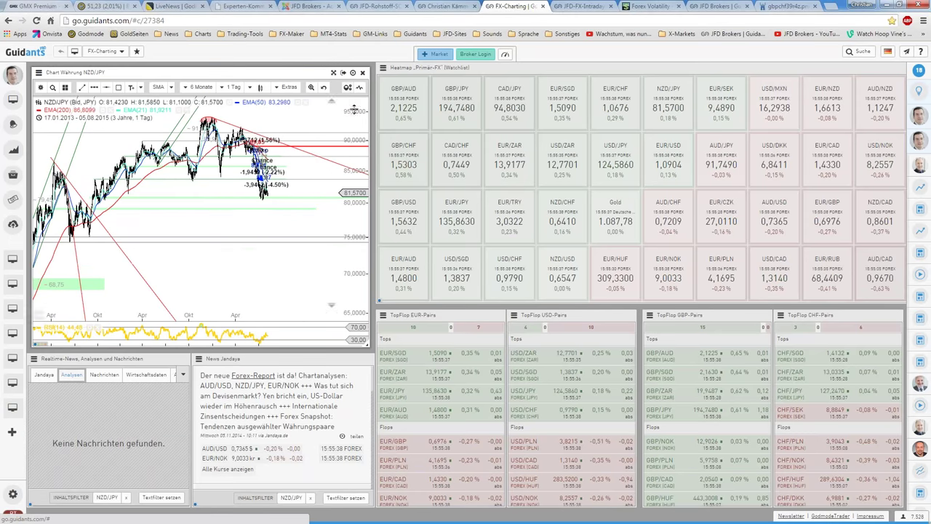
pyautogui.click(333, 72)
pyautogui.scroll(2, 577, 259)
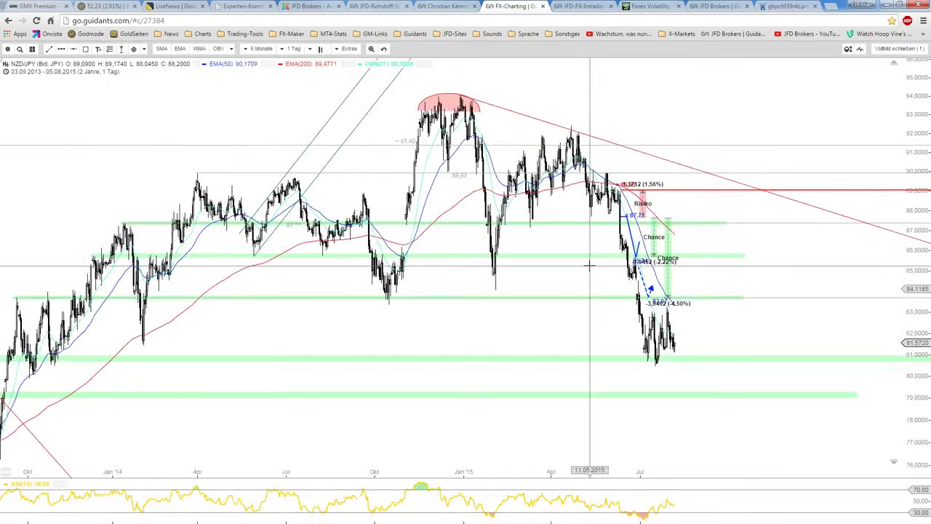
pyautogui.scroll(3, 577, 260)
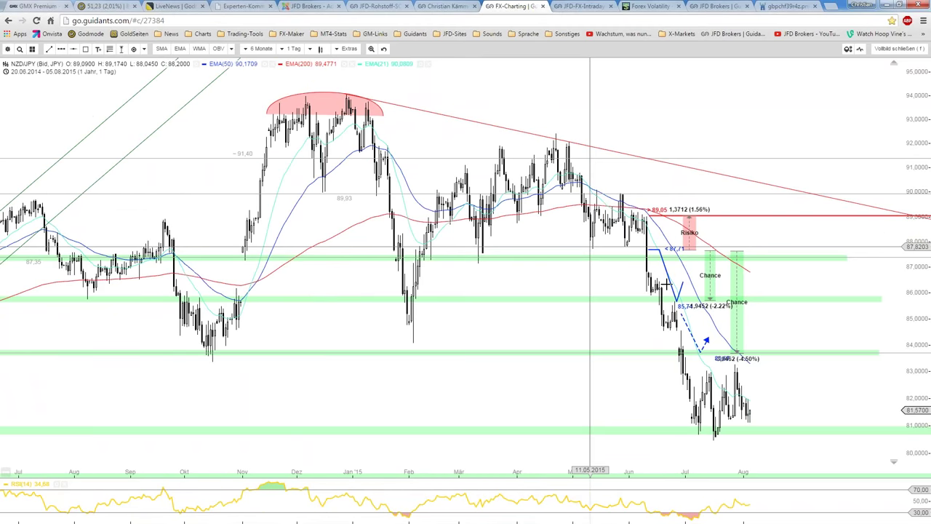
pyautogui.scroll(1, 608, 306)
pyautogui.scroll(1, 511, 291)
pyautogui.scroll(1, 510, 289)
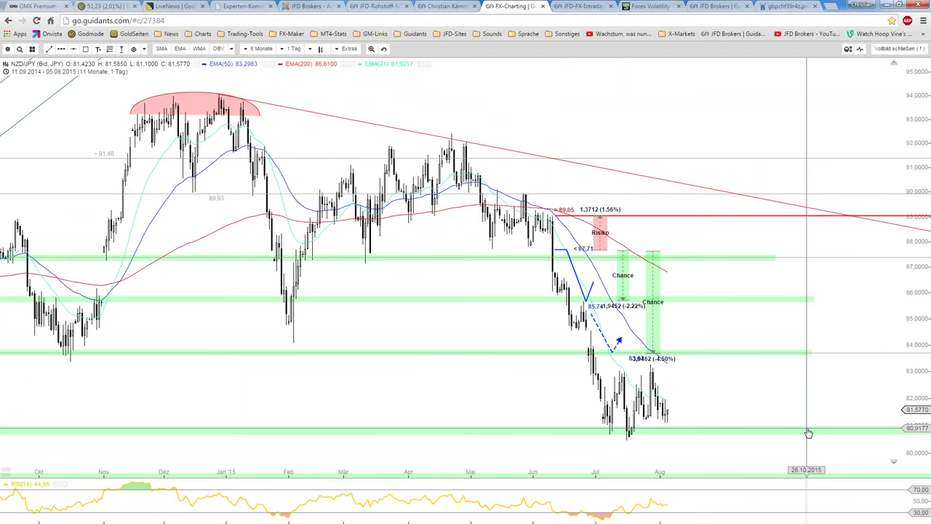
pyautogui.scroll(-2, 808, 432)
pyautogui.scroll(-2, 802, 414)
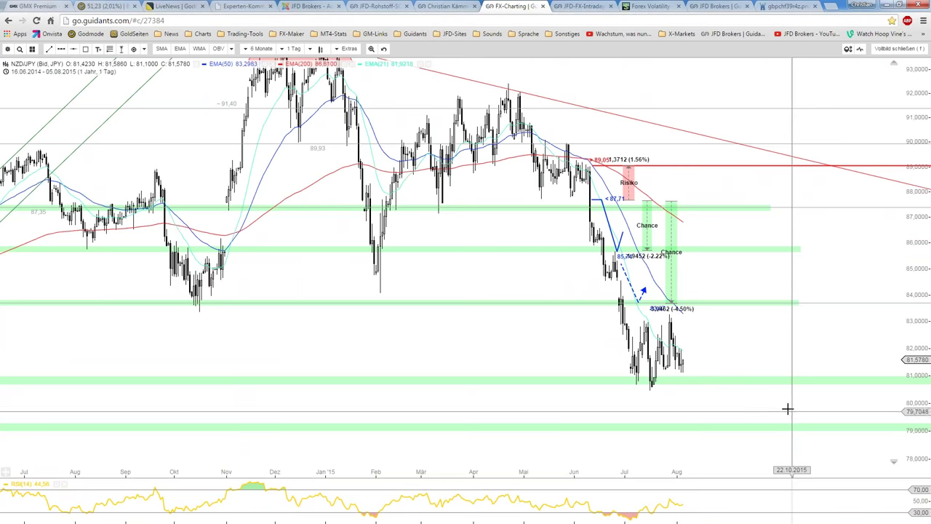
pyautogui.scroll(1, 671, 388)
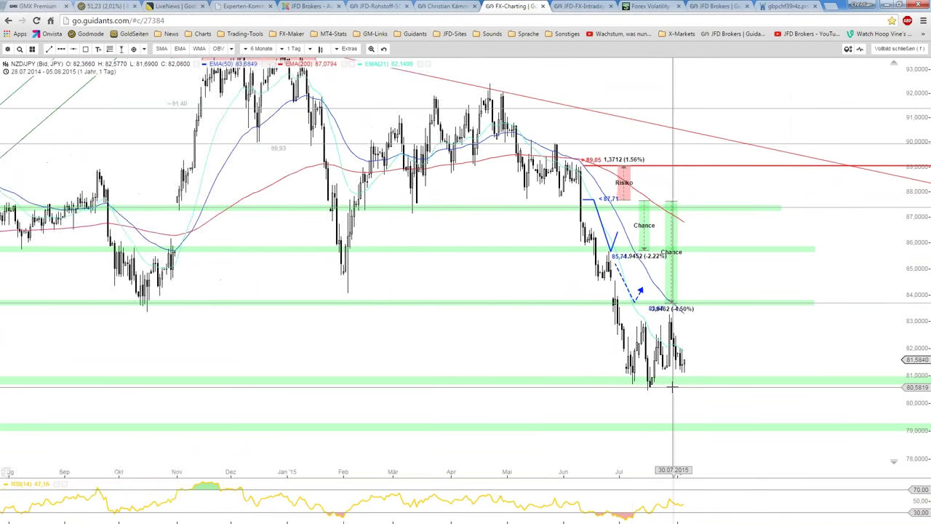
pyautogui.scroll(1, 671, 388)
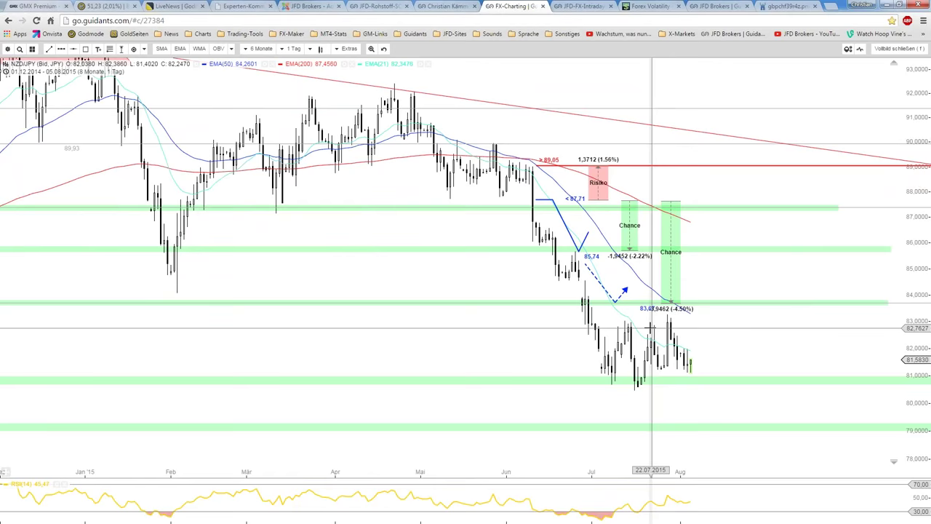
pyautogui.scroll(1, 647, 342)
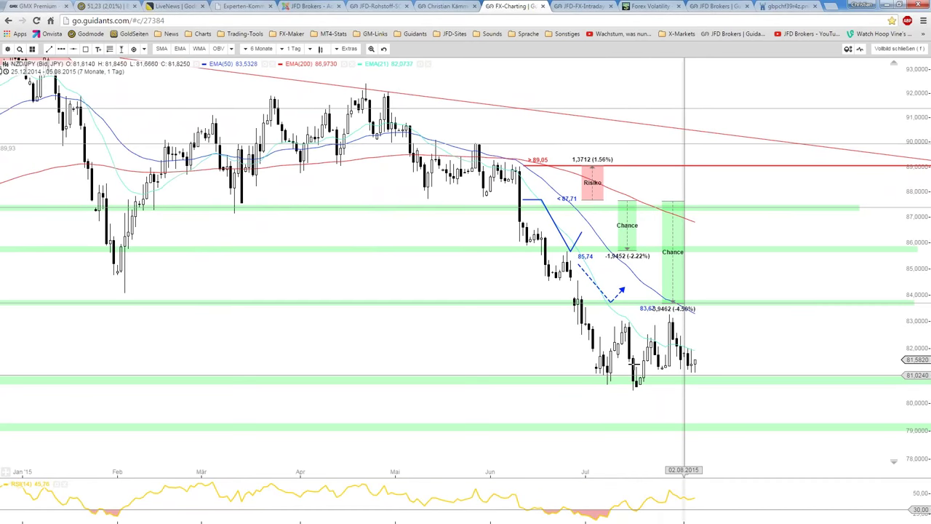
# Add a Harmony-style text label 'K' under the July low
pyautogui.press('t')
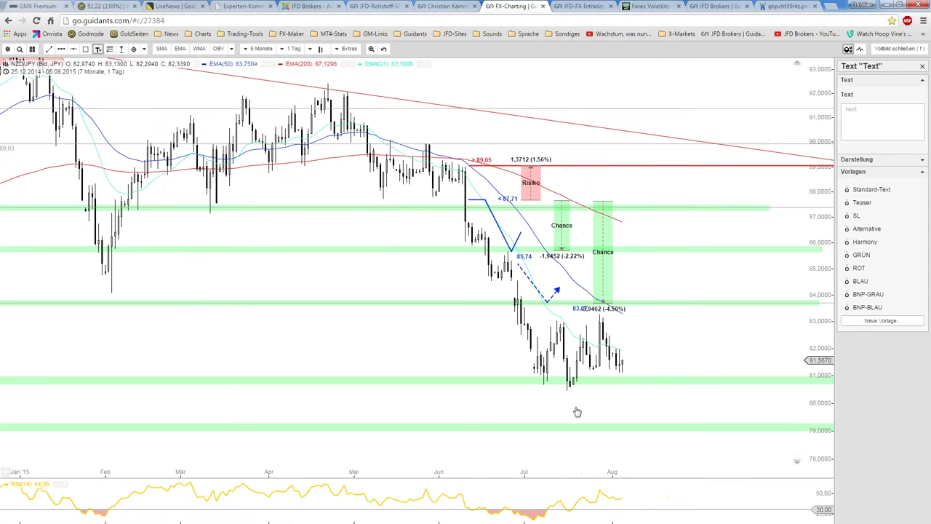
pyautogui.click(566, 399)
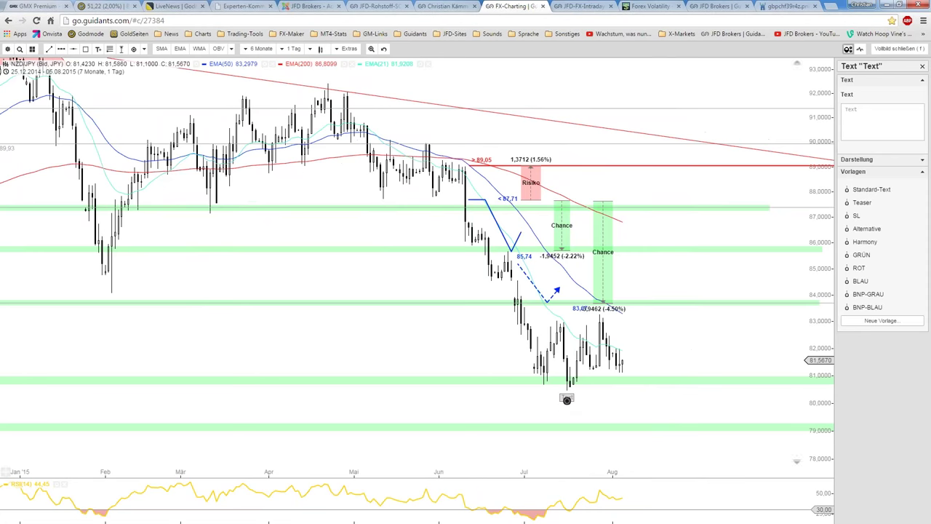
pyautogui.click(865, 242)
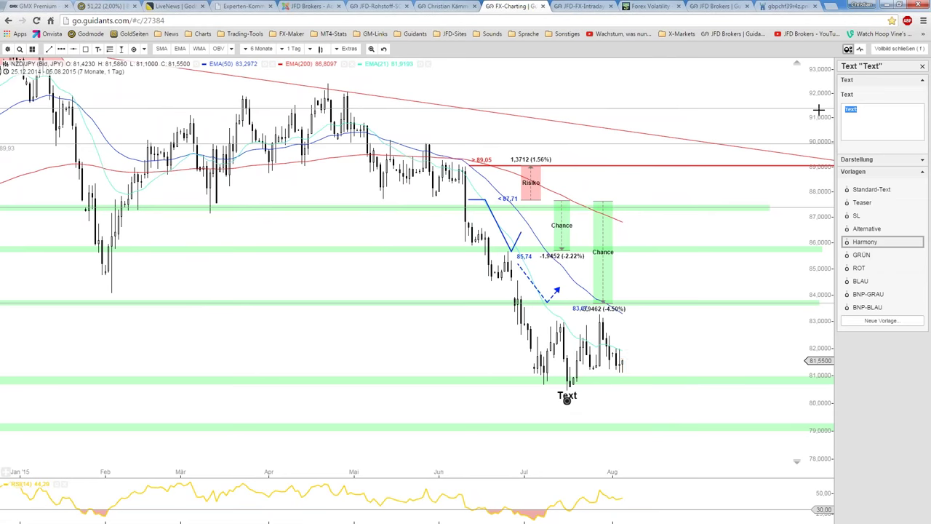
pyautogui.hotkey('ctrl', 'e')
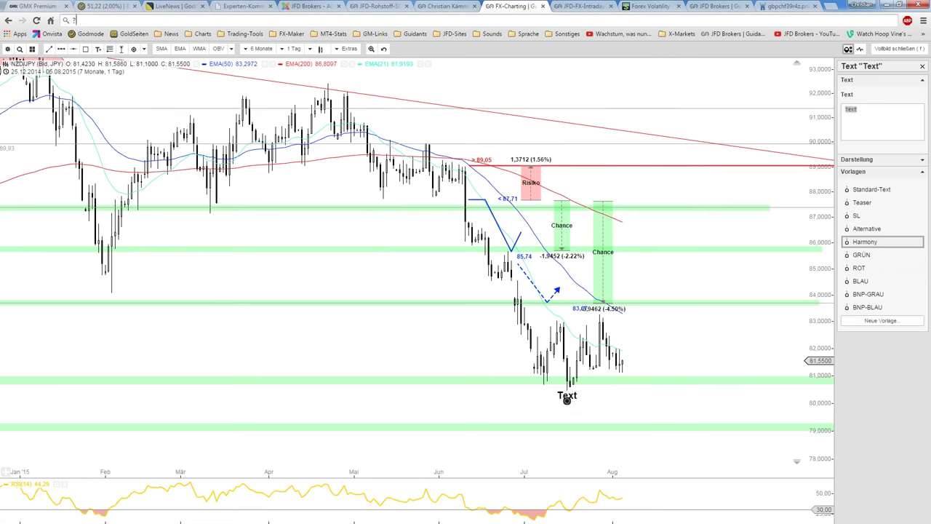
pyautogui.click(852, 109)
pyautogui.write('K')
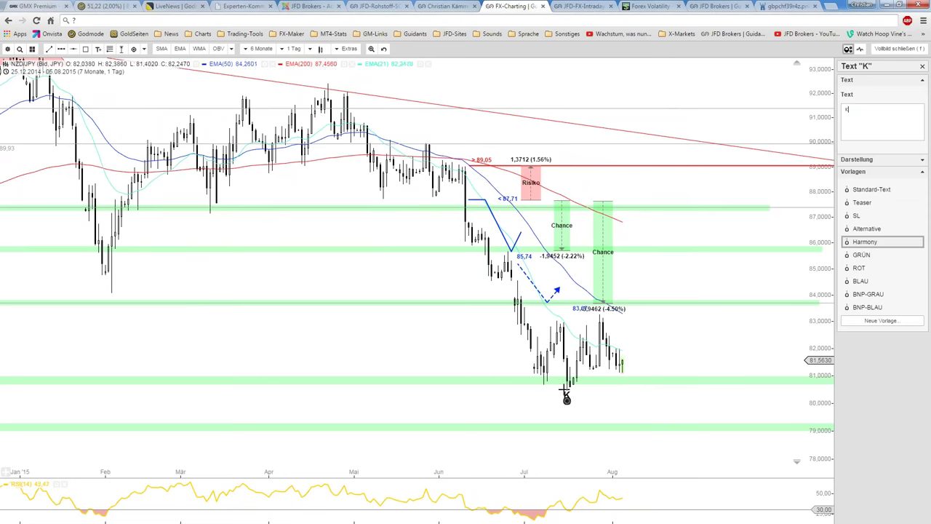
# Copy the label as 'S' under the latest low and the left low, and nudge K
pyautogui.rightClick(567, 397)
pyautogui.click(582, 416)
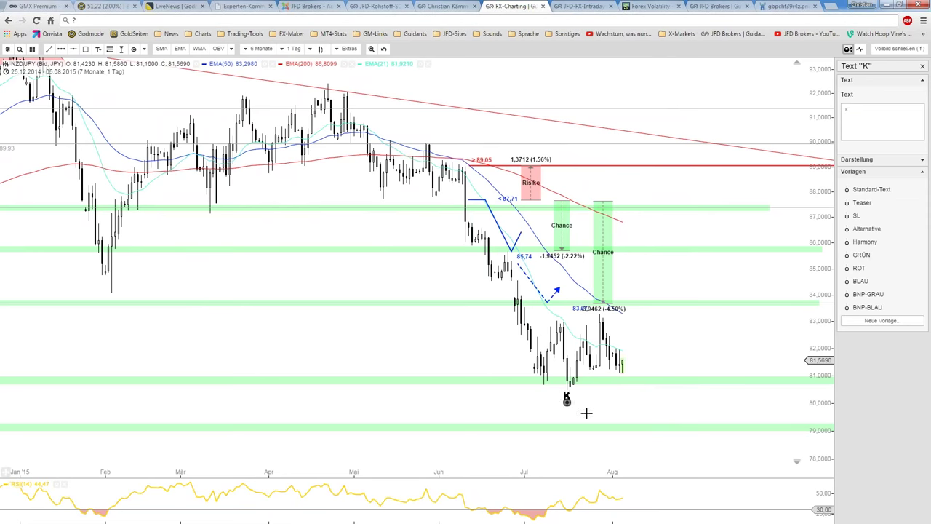
pyautogui.click(627, 397)
pyautogui.write('S')
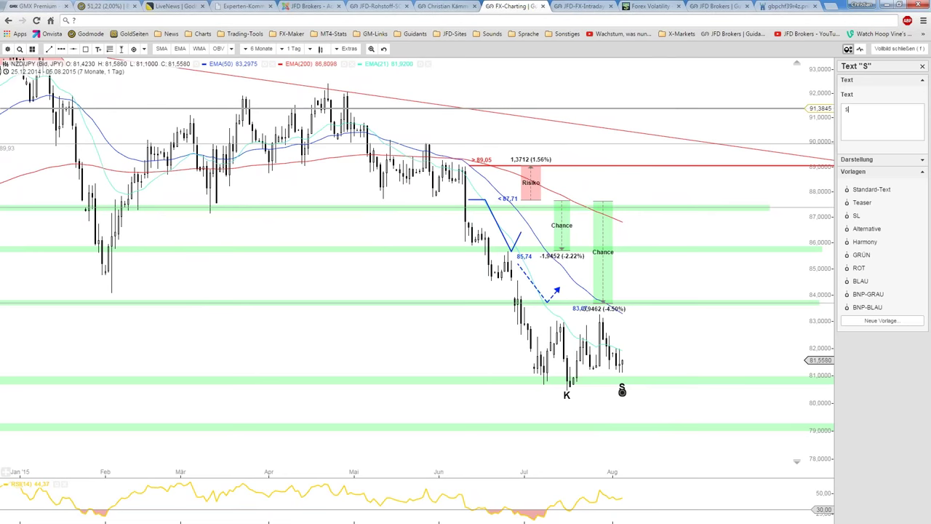
pyautogui.rightClick(622, 390)
pyautogui.click(638, 407)
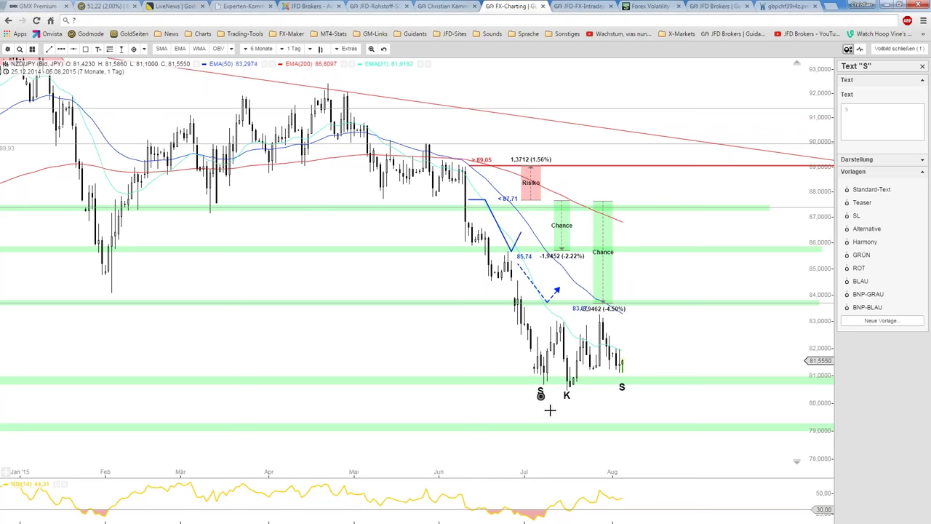
pyautogui.click(547, 413)
pyautogui.moveTo(567, 394); pyautogui.dragTo(573, 394)
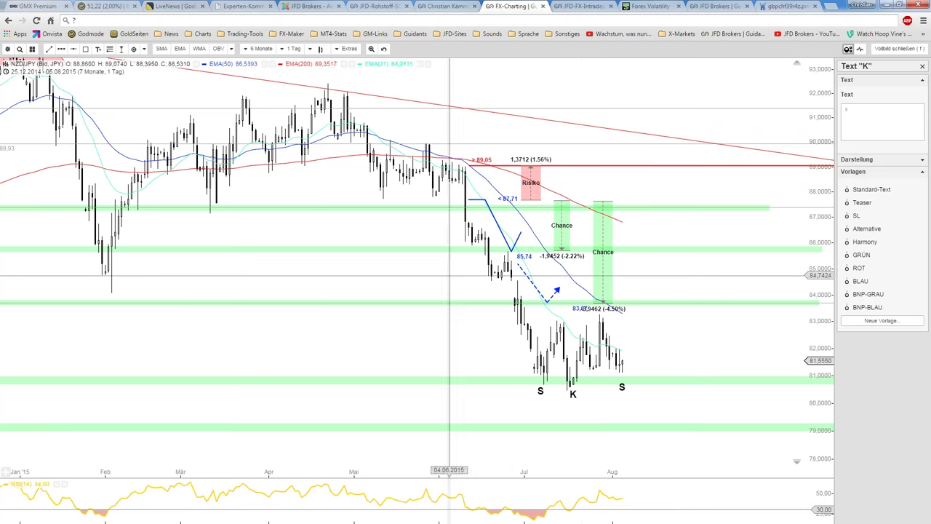
# Delete both Chance boxes and the red Risiko box
pyautogui.rightClick(562, 231)
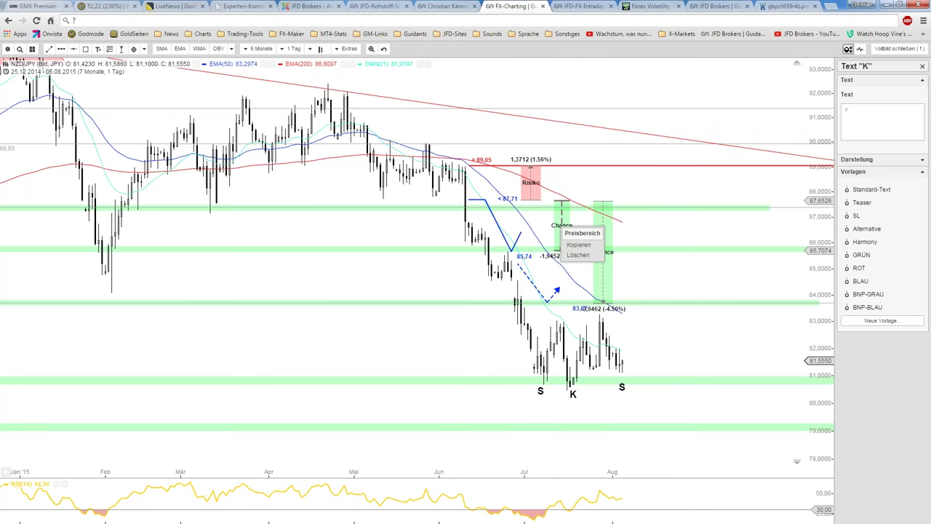
pyautogui.click(577, 256)
pyautogui.rightClick(601, 235)
pyautogui.click(615, 258)
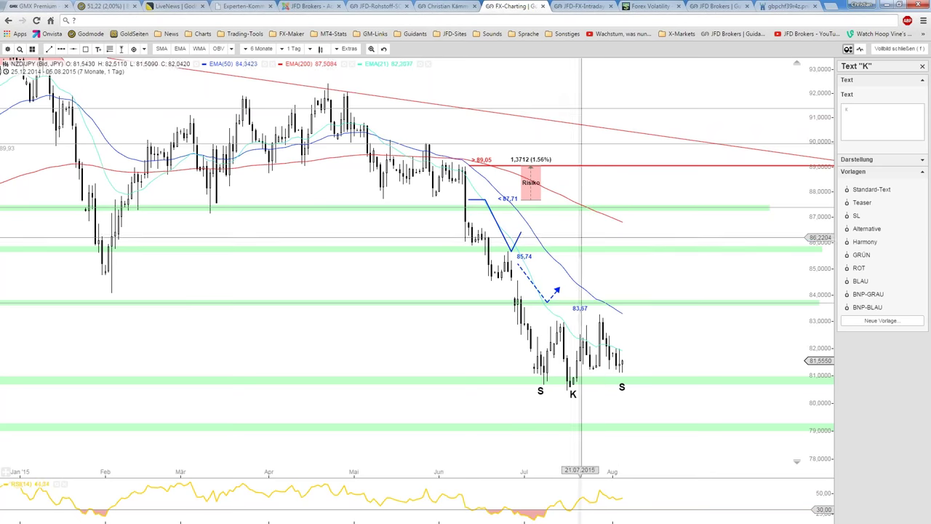
pyautogui.rightClick(531, 191)
pyautogui.click(548, 216)
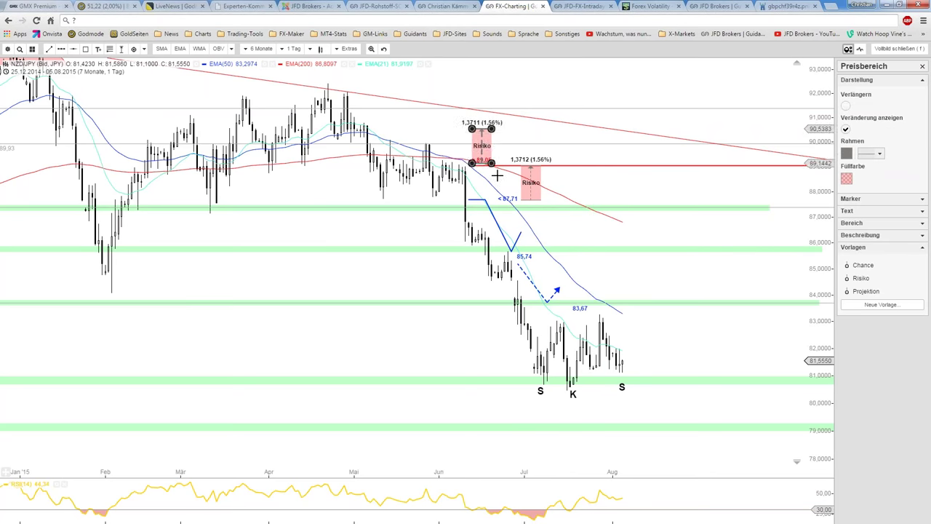
pyautogui.rightClick(492, 151)
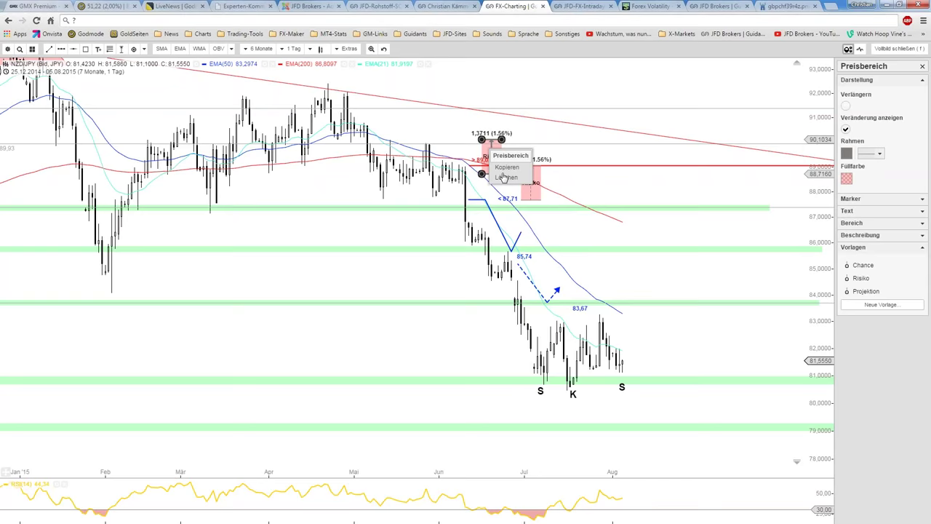
pyautogui.click(505, 177)
pyautogui.rightClick(537, 187)
pyautogui.click(541, 213)
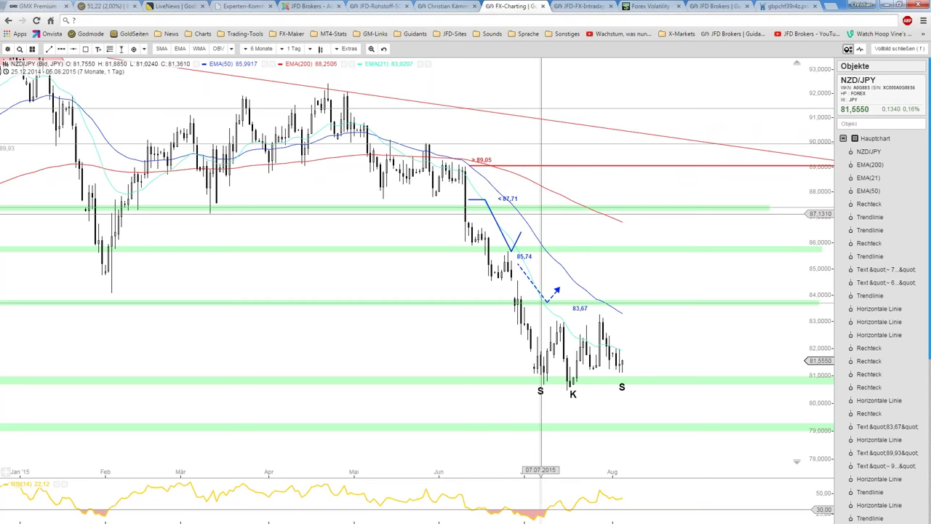
# Move the red horizontal line from about 88.87 down to about 79.77
pyautogui.moveTo(468, 166); pyautogui.dragTo(468, 170)
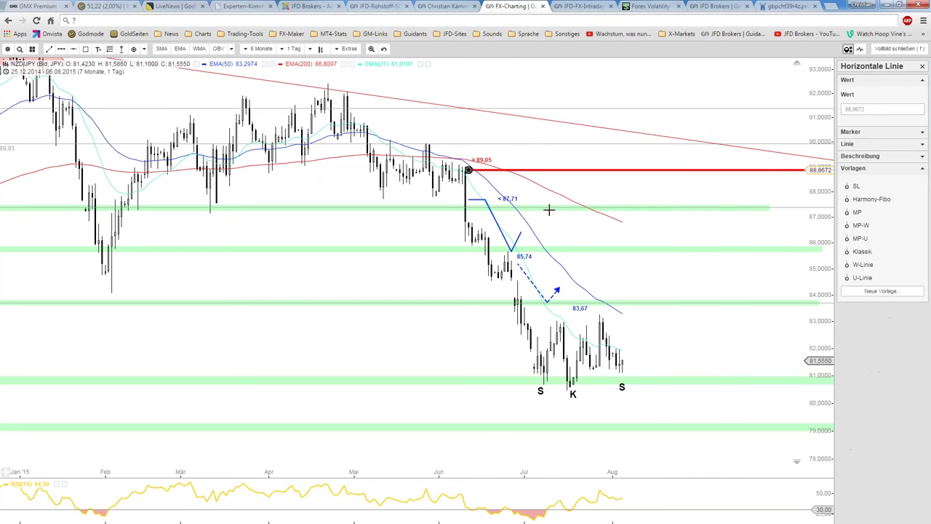
pyautogui.moveTo(549, 210); pyautogui.dragTo(644, 409)
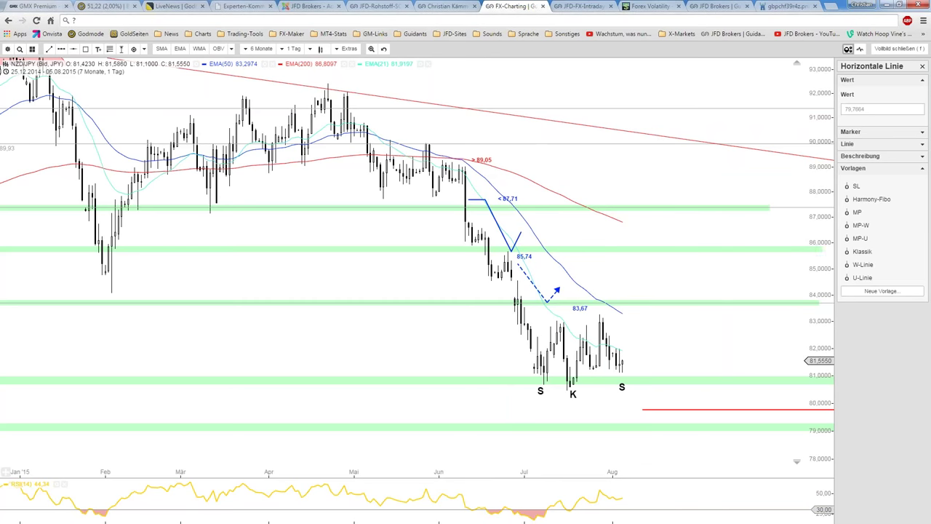
pyautogui.click(731, 250)
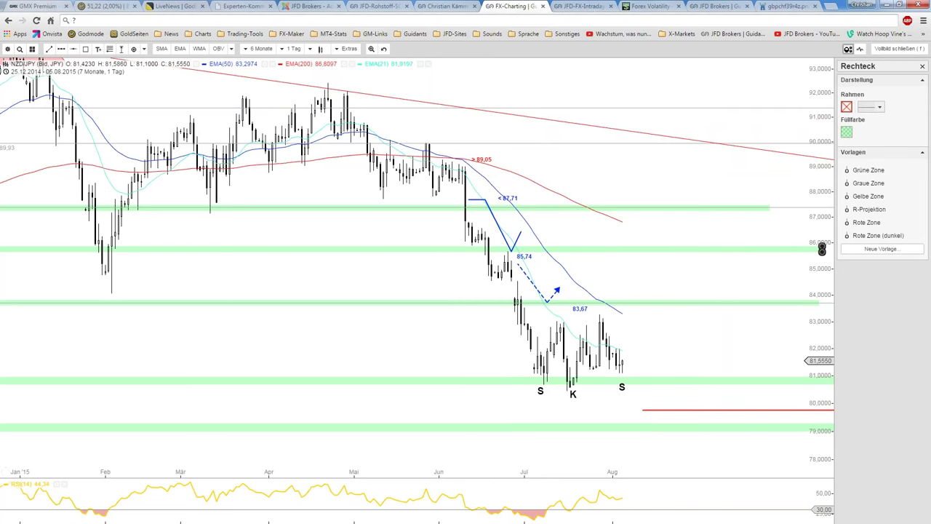
# Extend the green zones near 87.3, 85.8 and 83.7 to the chart's right edge
pyautogui.scroll(-3, 661, 266)
pyautogui.scroll(-2, 661, 265)
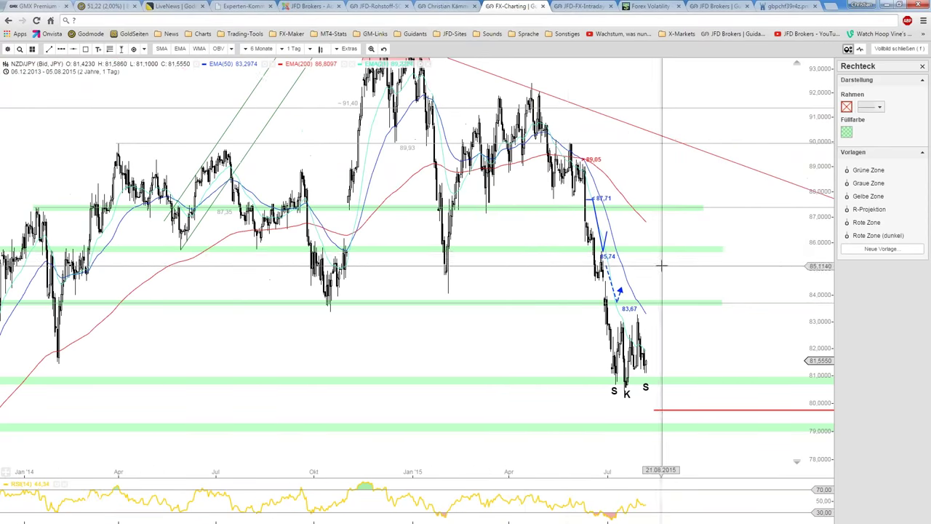
pyautogui.scroll(-1, 535, 261)
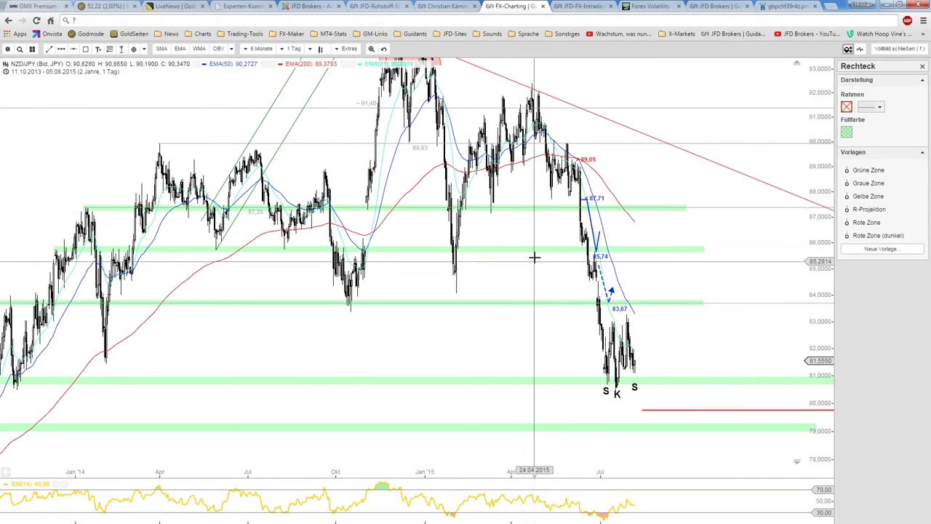
pyautogui.click(543, 208)
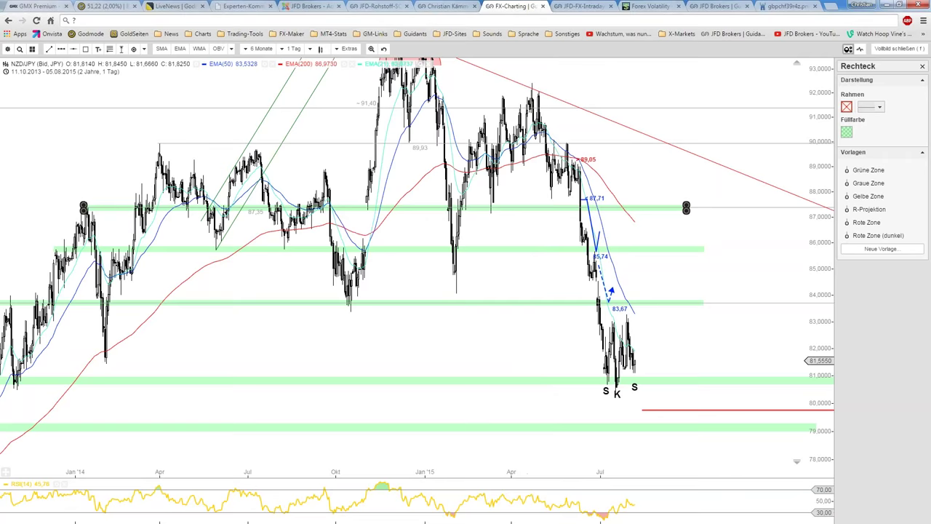
pyautogui.moveTo(687, 208); pyautogui.dragTo(832, 208)
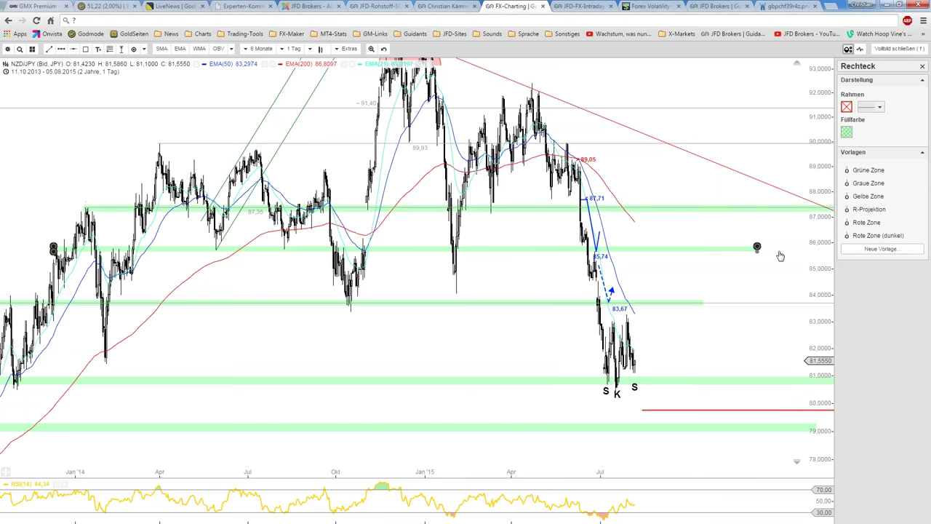
pyautogui.moveTo(700, 249); pyautogui.dragTo(832, 249)
pyautogui.moveTo(703, 302); pyautogui.dragTo(832, 301)
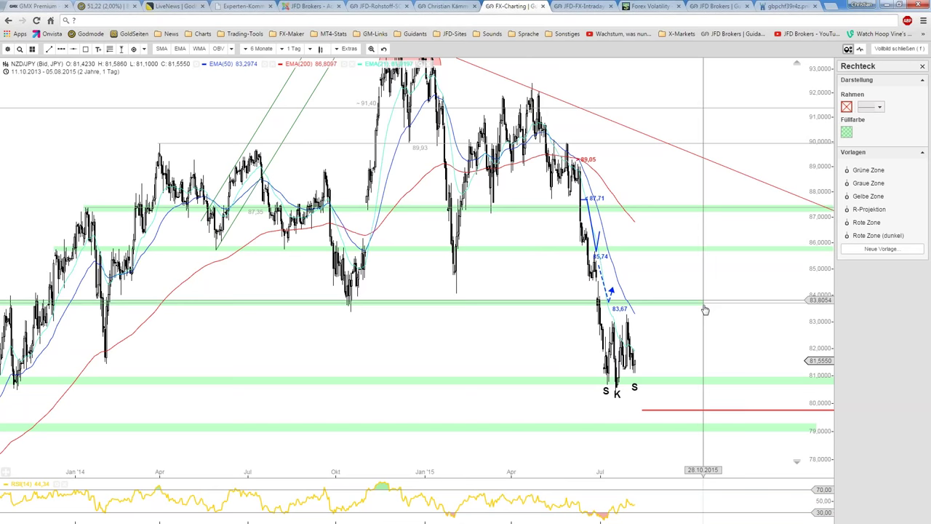
# Extend the horizontal line inside the 83.7 zone to the right edge
pyautogui.click(703, 304)
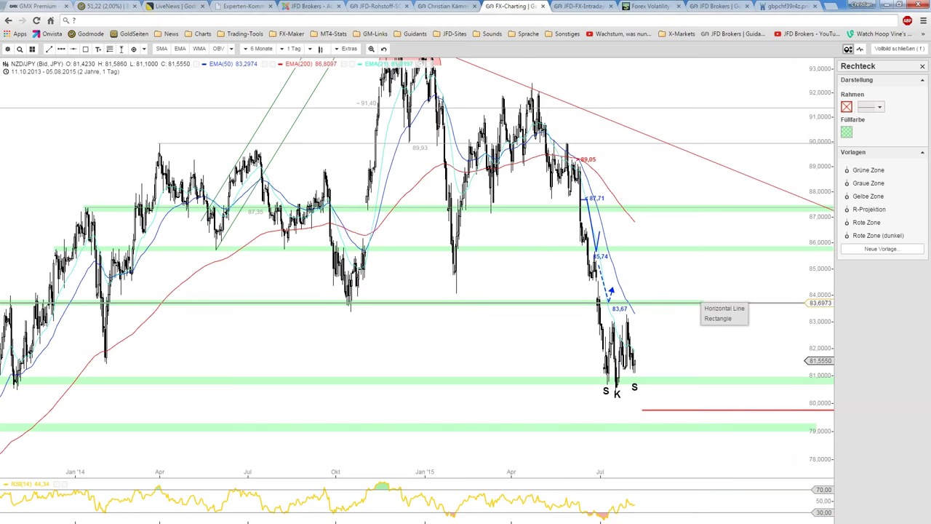
pyautogui.click(708, 309)
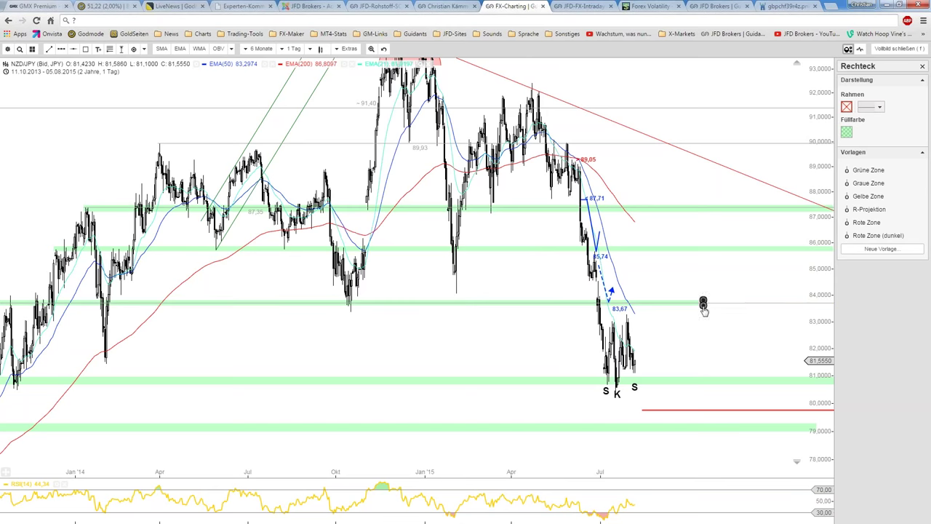
pyautogui.moveTo(704, 307); pyautogui.dragTo(832, 306)
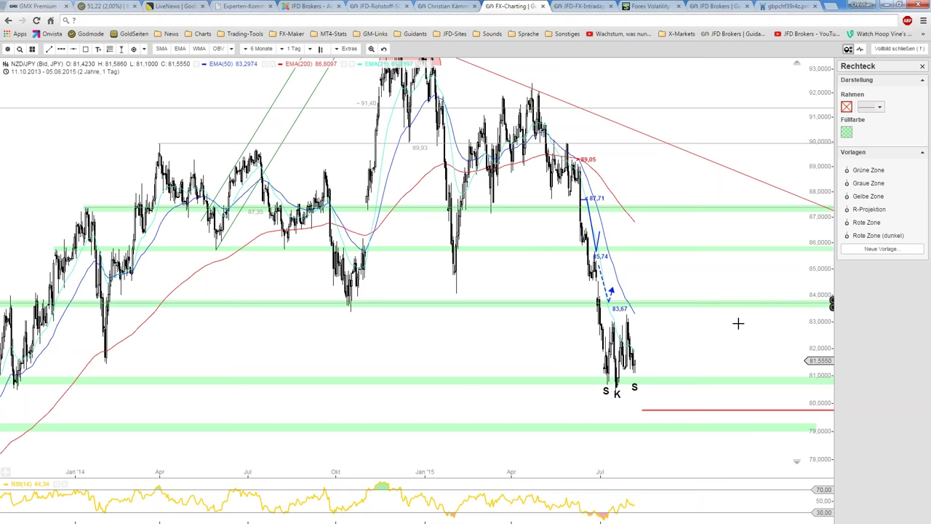
pyautogui.scroll(4, 719, 326)
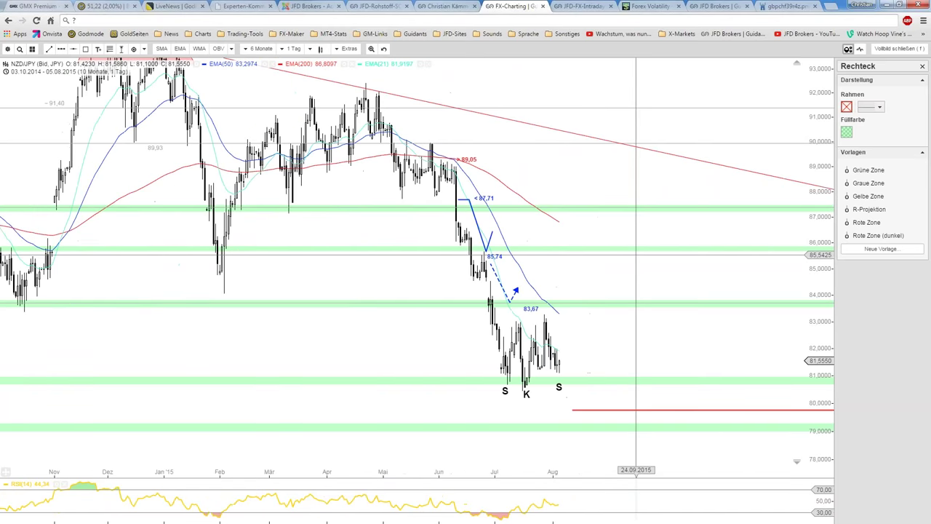
# Apply the Rote Zone (dunkel) style to the 85.8, 87.3 and 83.7 zones
pyautogui.click(873, 235)
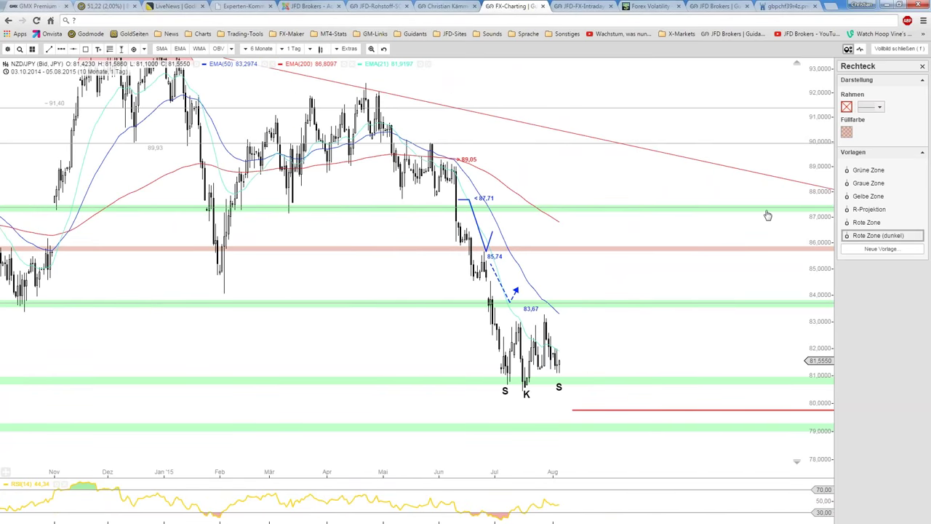
pyautogui.click(768, 215)
pyautogui.click(878, 235)
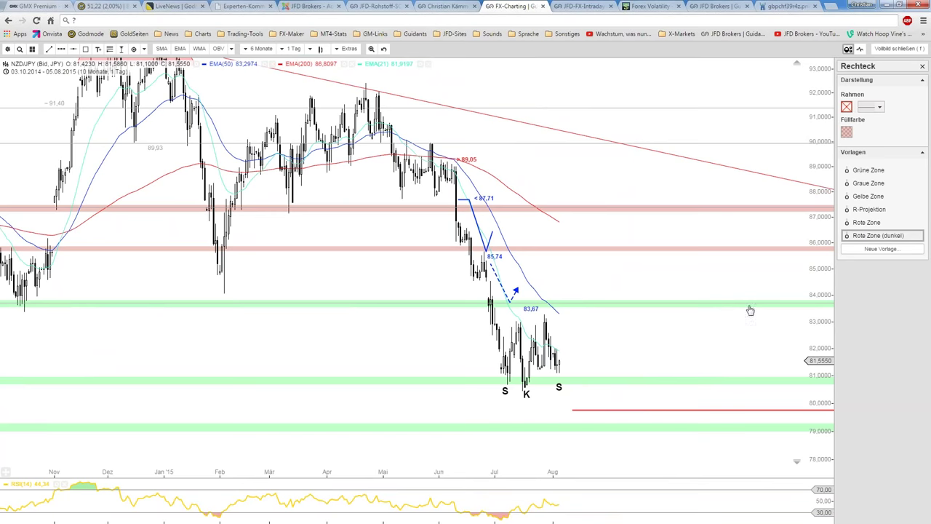
pyautogui.click(803, 298)
pyautogui.click(878, 235)
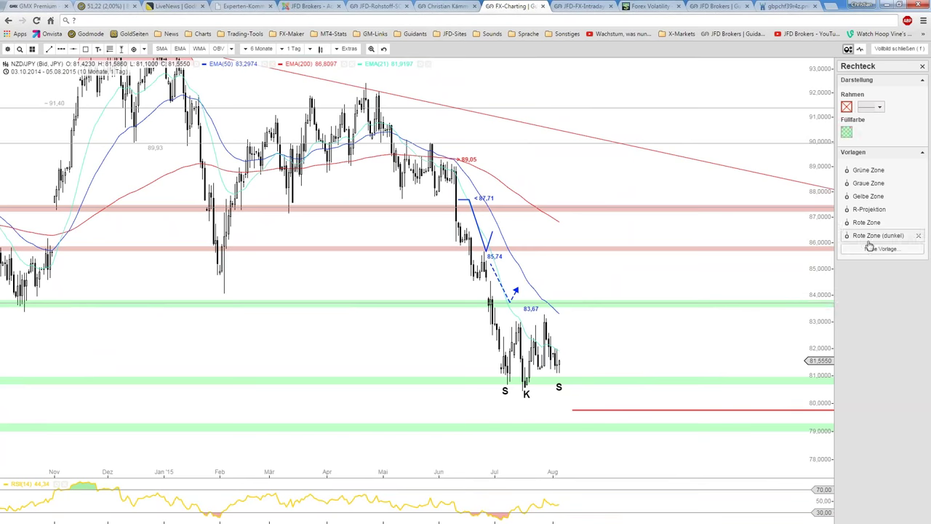
# Draw a thin dark-red zone around 83.0 from early July to the right edge
pyautogui.click(85, 49)
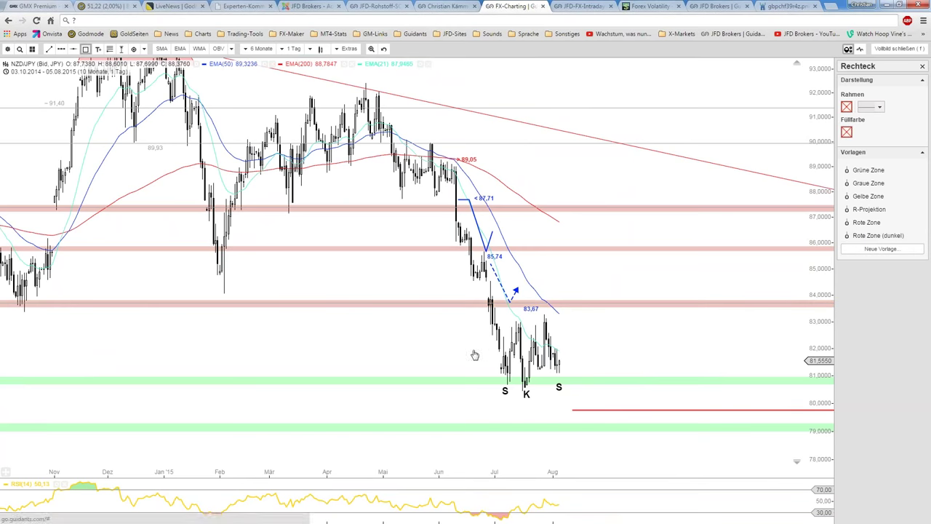
pyautogui.moveTo(492, 329); pyautogui.dragTo(823, 332)
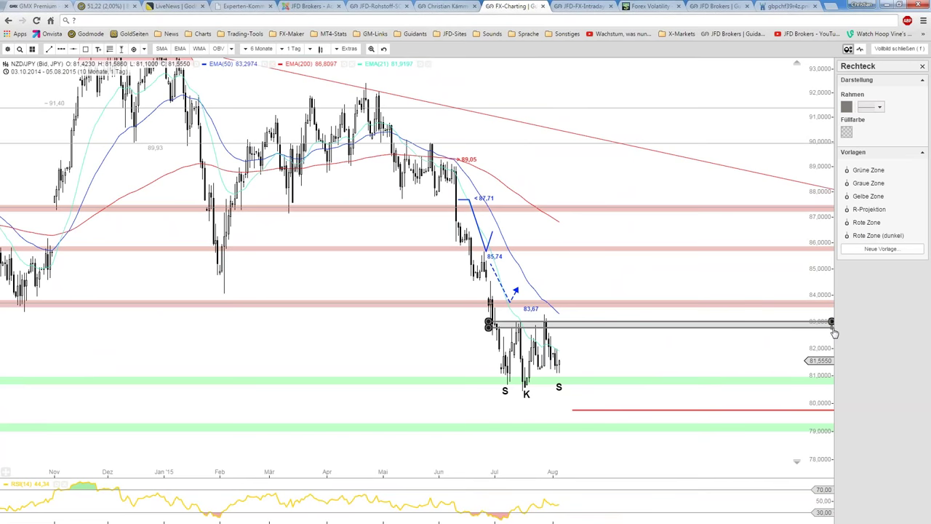
pyautogui.moveTo(823, 333); pyautogui.dragTo(825, 330)
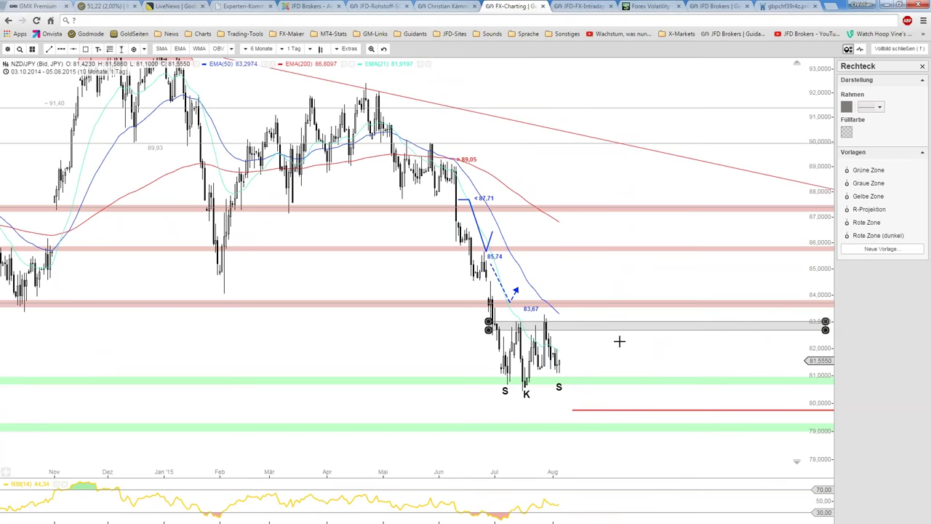
pyautogui.moveTo(488, 329); pyautogui.dragTo(488, 326)
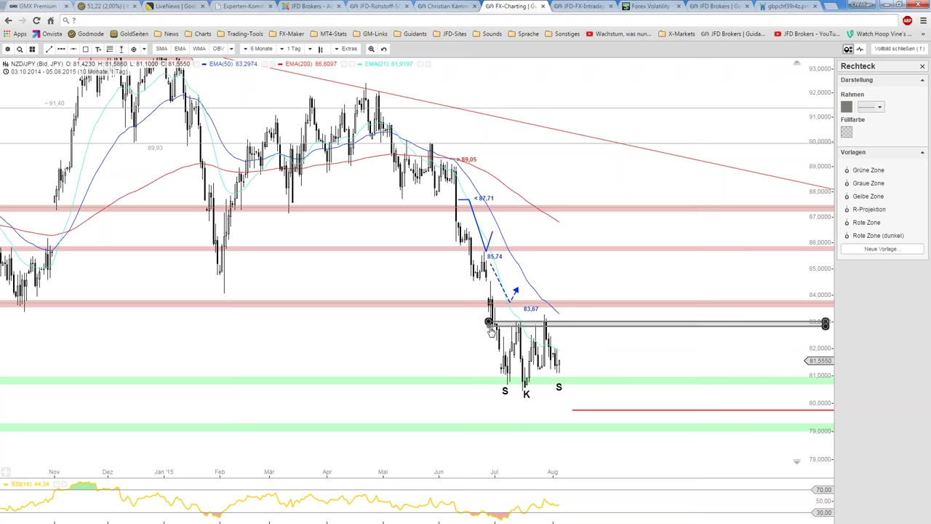
pyautogui.click(883, 238)
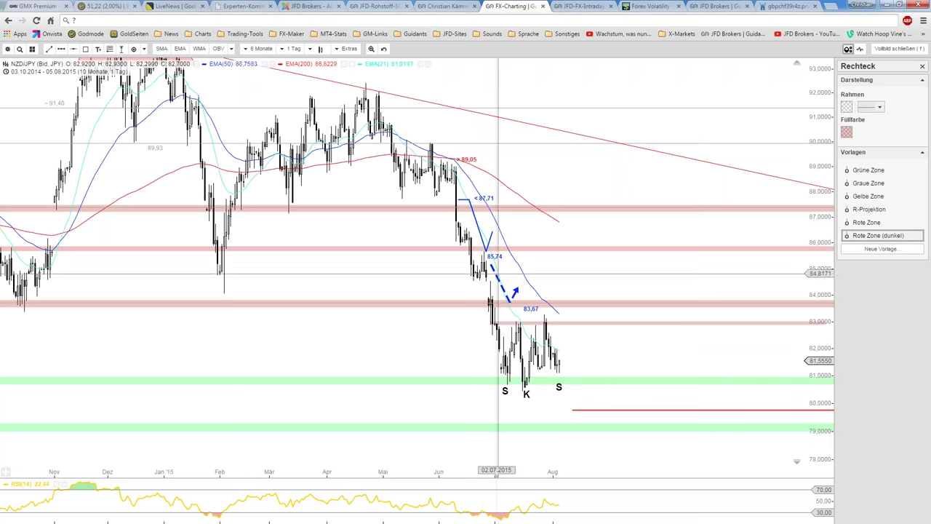
# Delete the dashed blue arrow, the bold blue path and the 87,71 label
pyautogui.rightClick(498, 275)
pyautogui.click(513, 307)
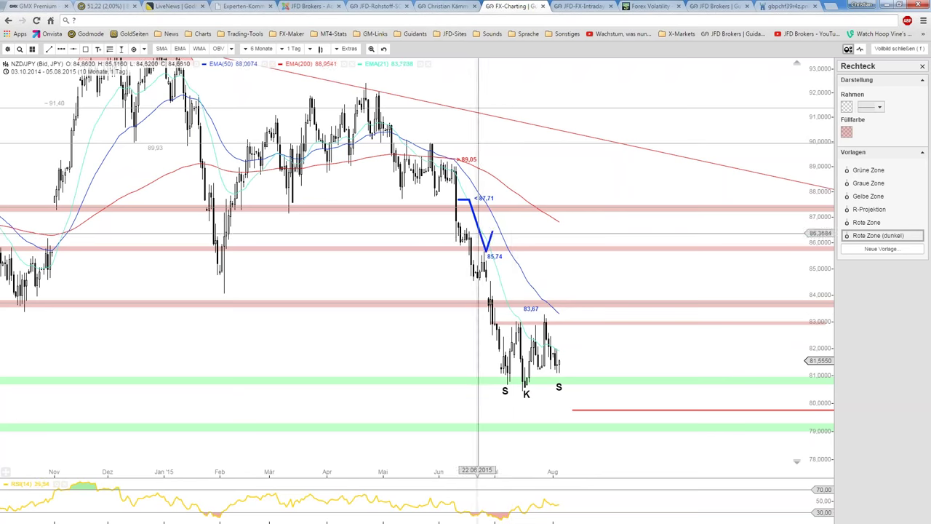
pyautogui.rightClick(537, 235)
pyautogui.press('Escape')
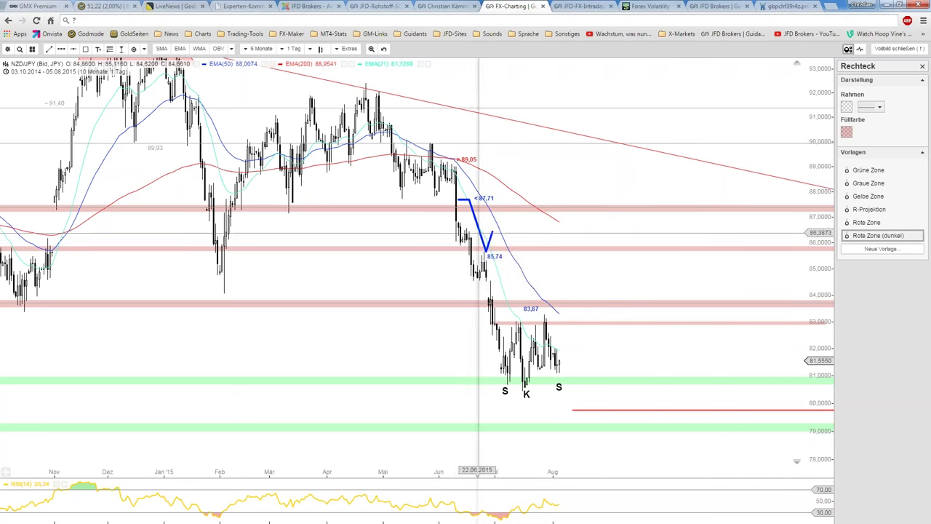
pyautogui.rightClick(479, 233)
pyautogui.click(494, 281)
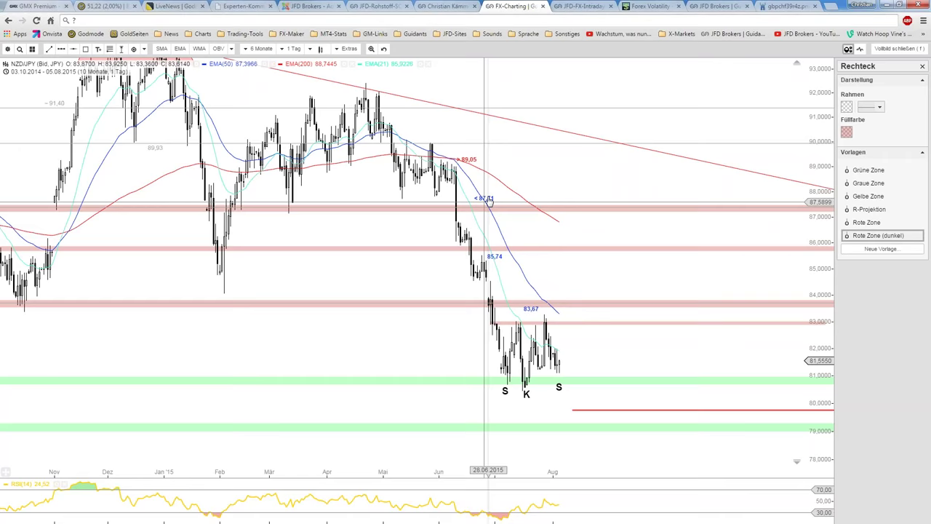
pyautogui.rightClick(489, 200)
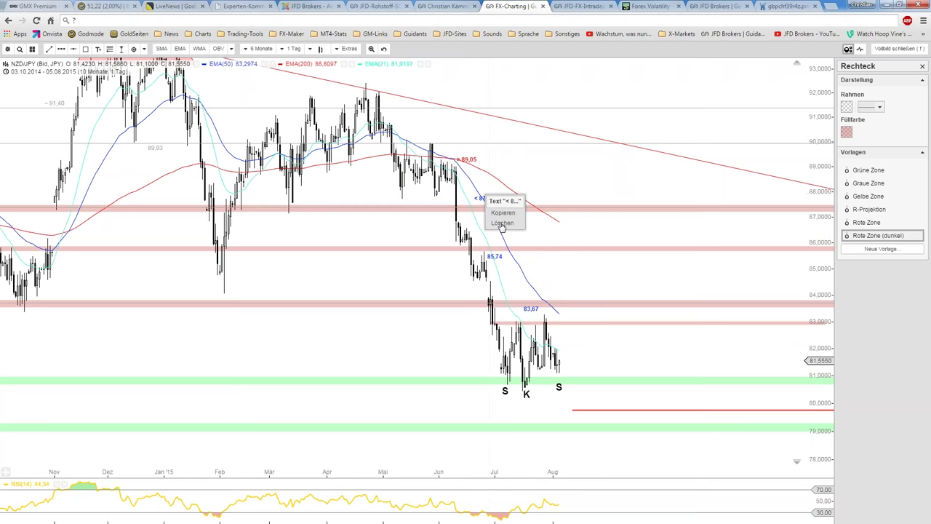
pyautogui.click(501, 225)
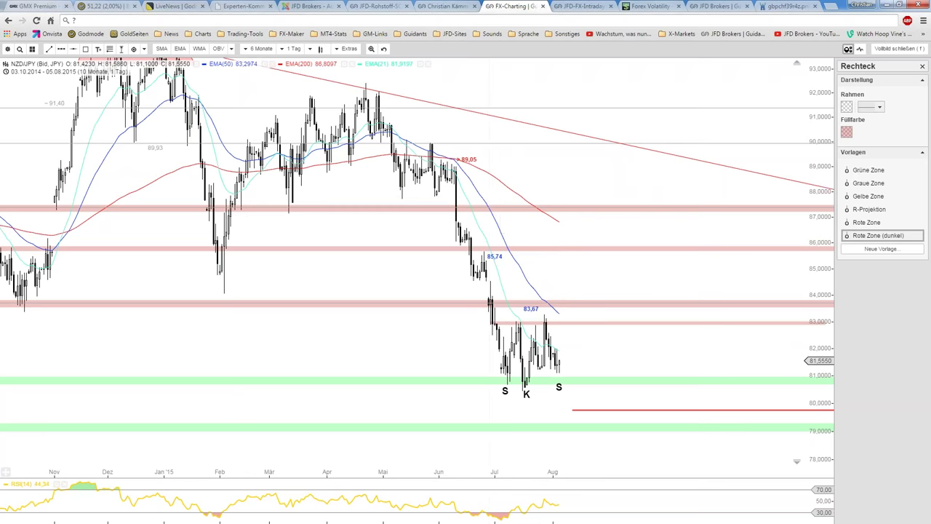
# Move the 85,74 and 83,67 labels left onto their red zones as faint grey text
pyautogui.click(495, 257)
pyautogui.click(900, 191)
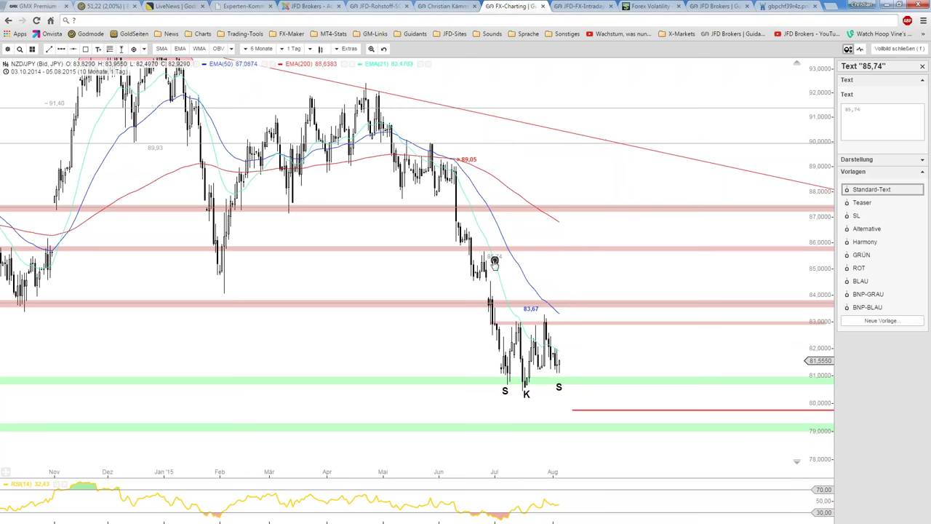
pyautogui.moveTo(495, 258); pyautogui.dragTo(427, 255)
pyautogui.click(531, 310)
pyautogui.moveTo(533, 312); pyautogui.dragTo(464, 307)
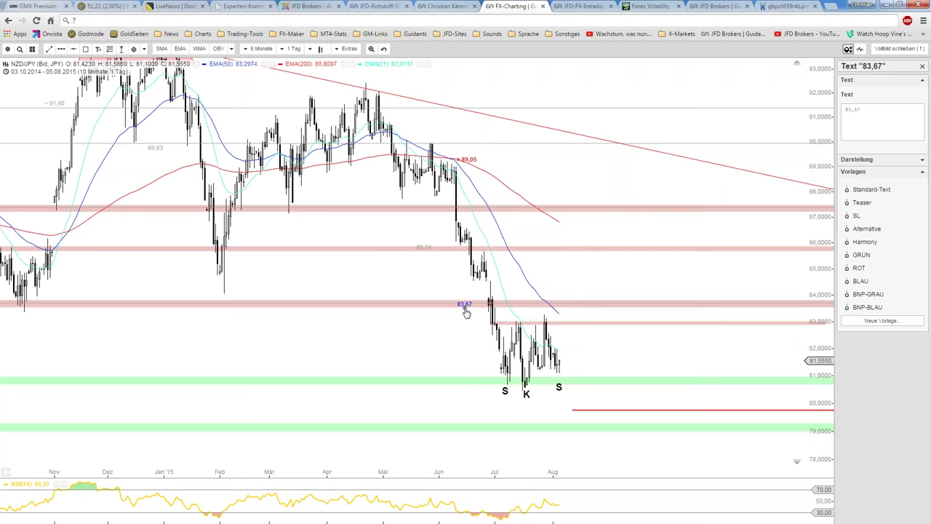
pyautogui.click(860, 193)
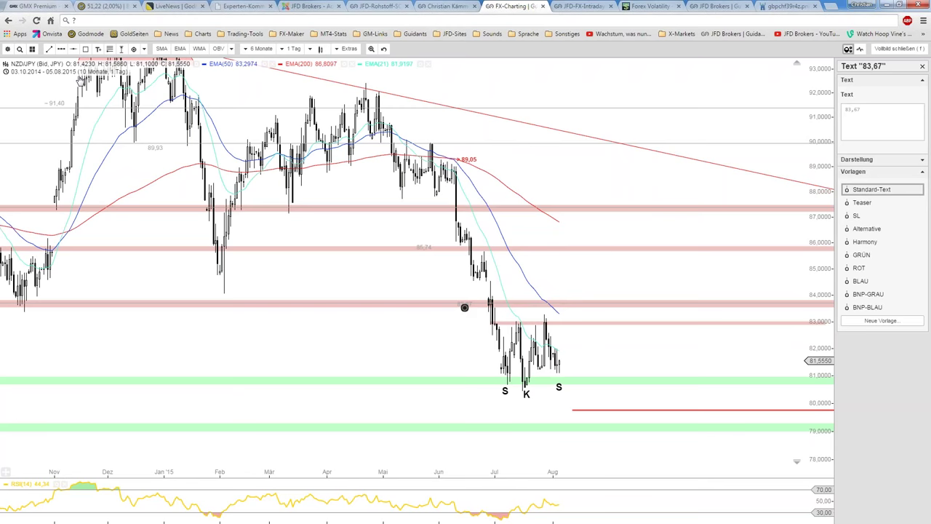
pyautogui.click(61, 49)
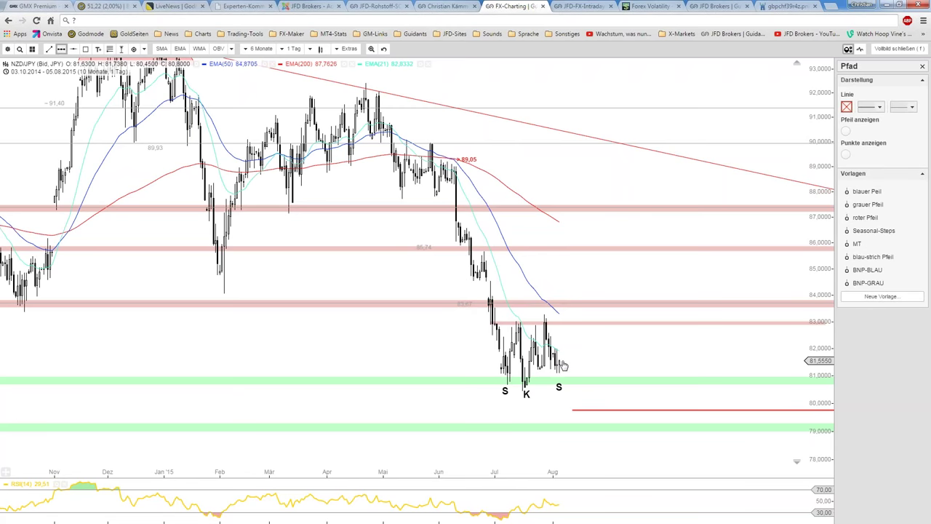
# Draw a solid blue arrow path from the last S low up to the 83 zone
pyautogui.click(561, 360)
pyautogui.click(568, 379)
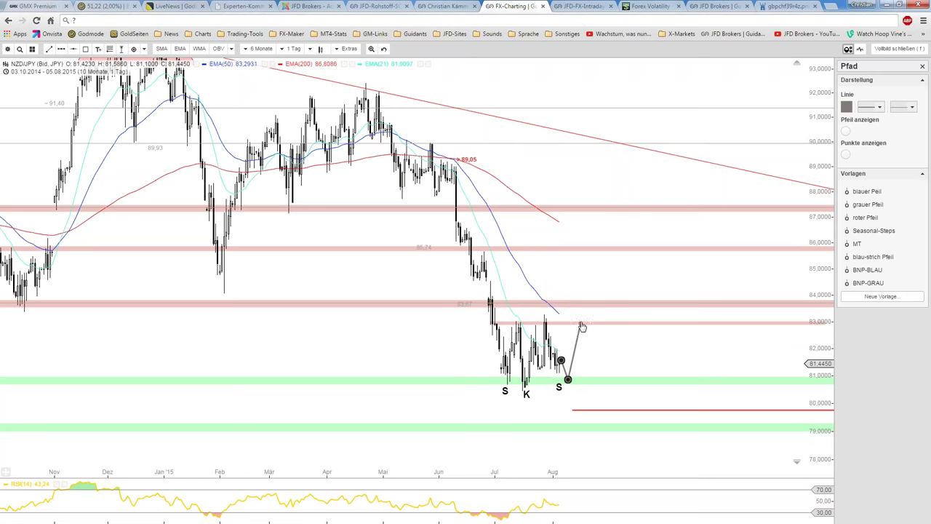
pyautogui.click(580, 322)
pyautogui.doubleClick(585, 339)
pyautogui.click(866, 191)
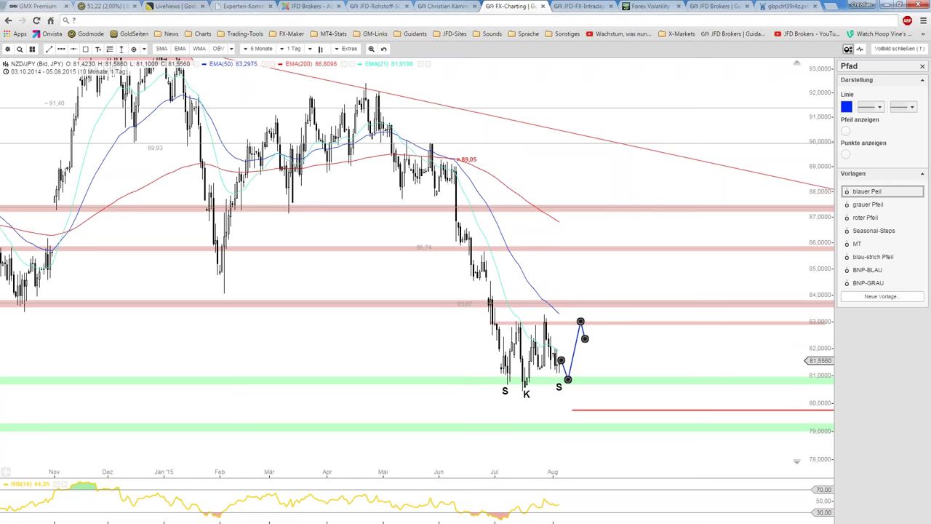
pyautogui.click(466, 291)
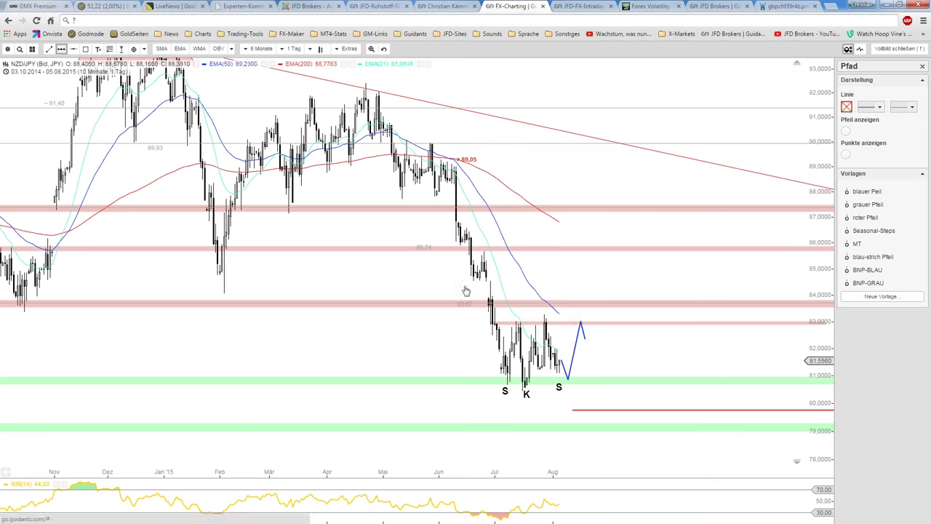
# Draw a dashed blue path from that peak up to the 87 zone, without an arrowhead
pyautogui.click(580, 315)
pyautogui.click(598, 246)
pyautogui.click(608, 271)
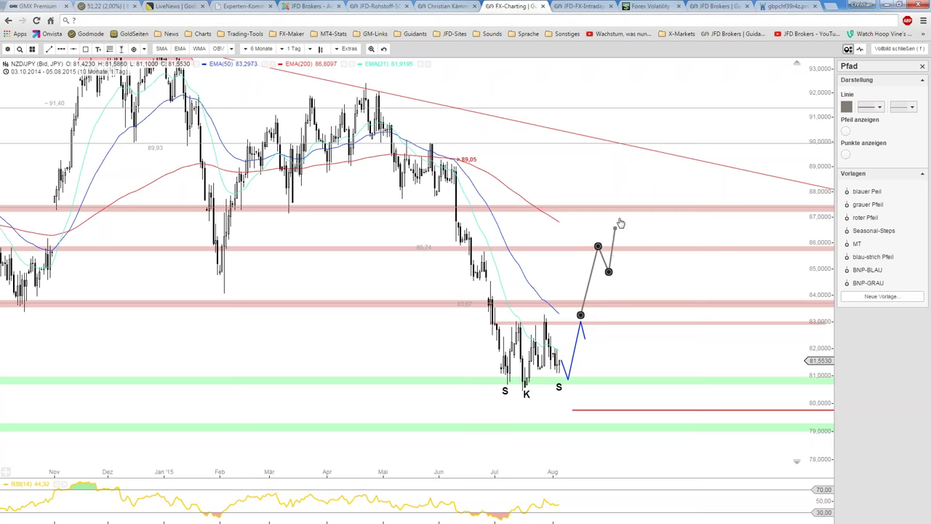
pyautogui.click(625, 207)
pyautogui.doubleClick(632, 226)
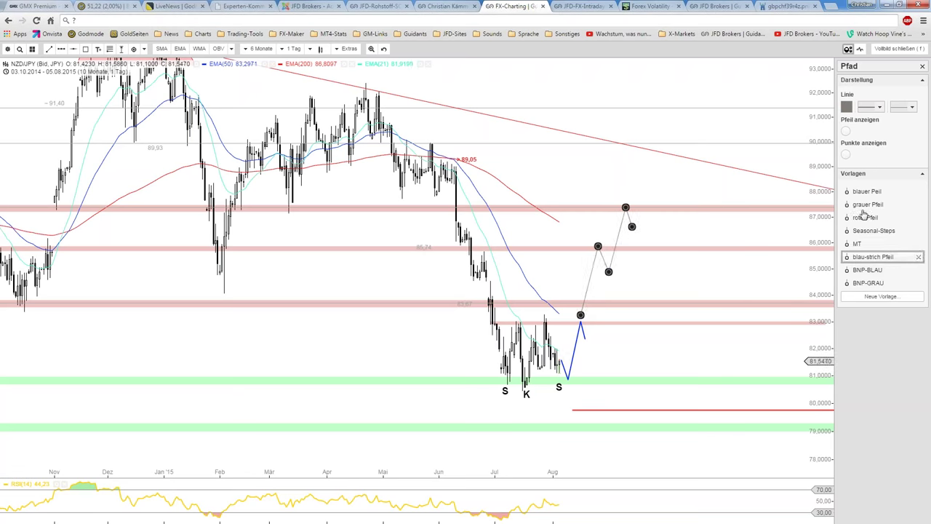
pyautogui.click(873, 257)
pyautogui.click(846, 132)
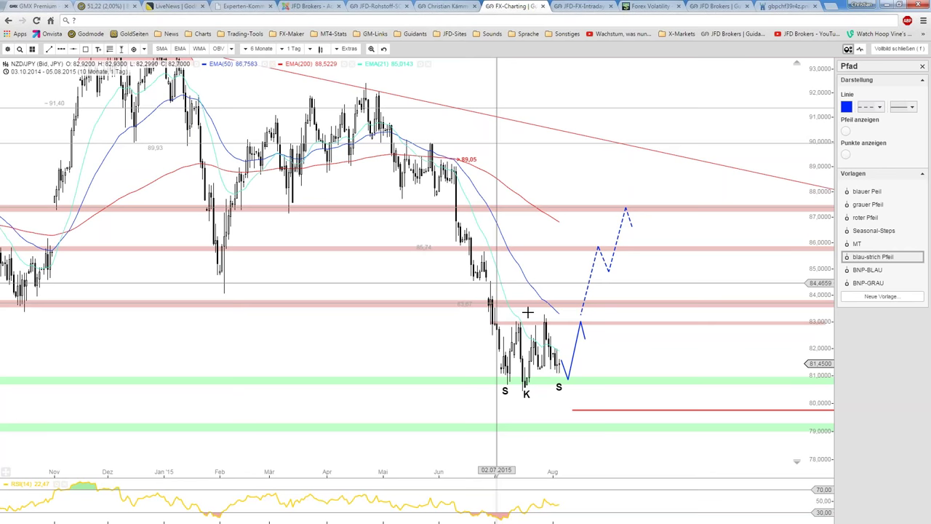
# Delete the red horizontal line and draw a grey arrow from the last S low down below 79
pyautogui.rightClick(591, 410)
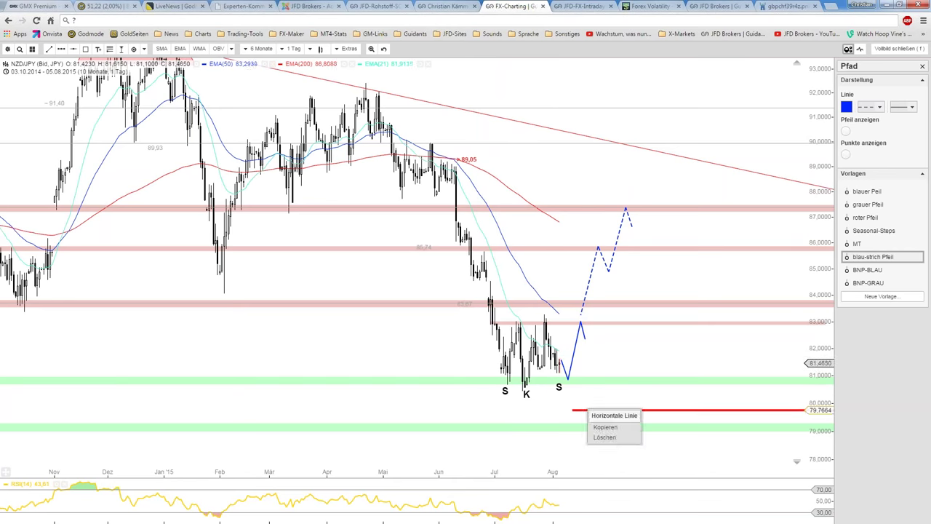
pyautogui.click(600, 437)
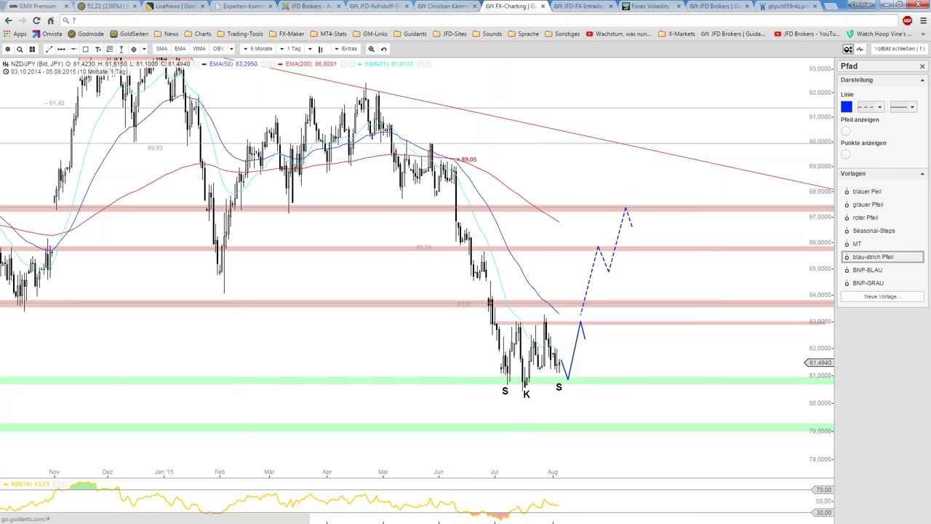
pyautogui.click(61, 49)
pyautogui.click(568, 388)
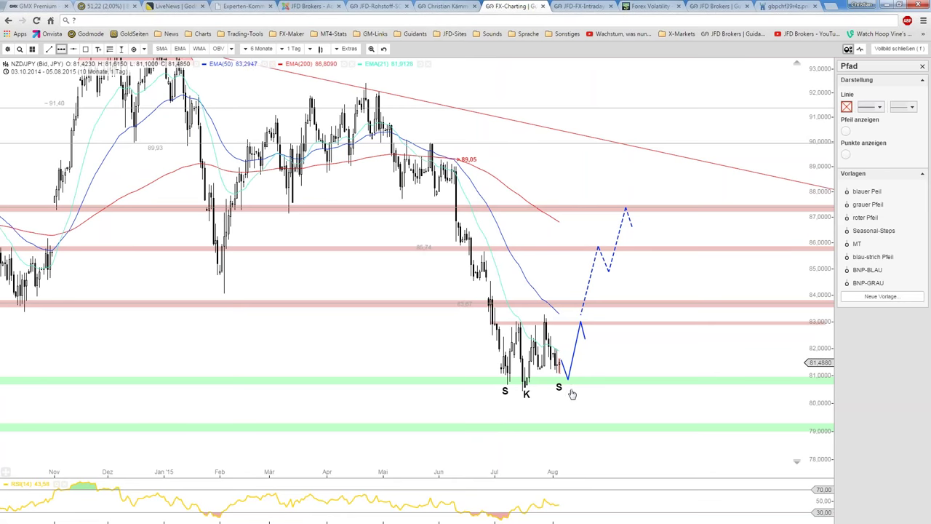
pyautogui.click(588, 429)
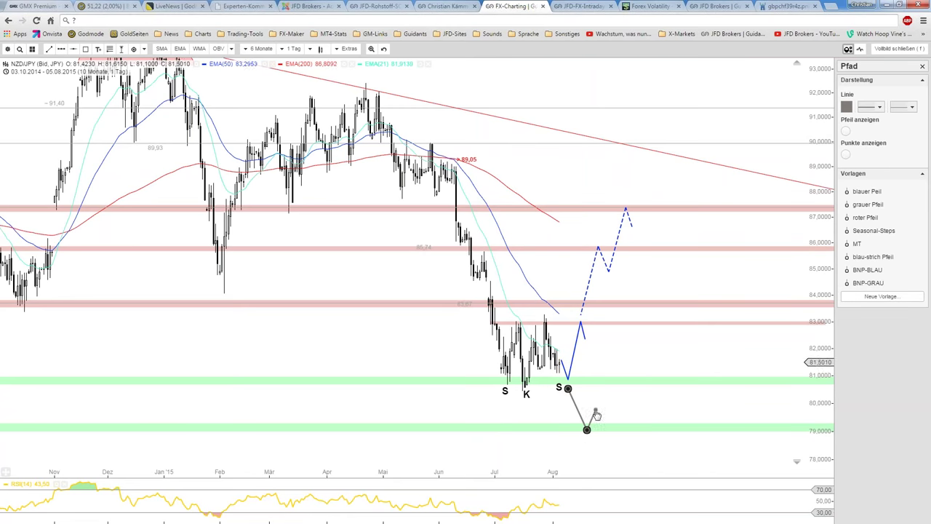
pyautogui.click(596, 409)
pyautogui.click(609, 442)
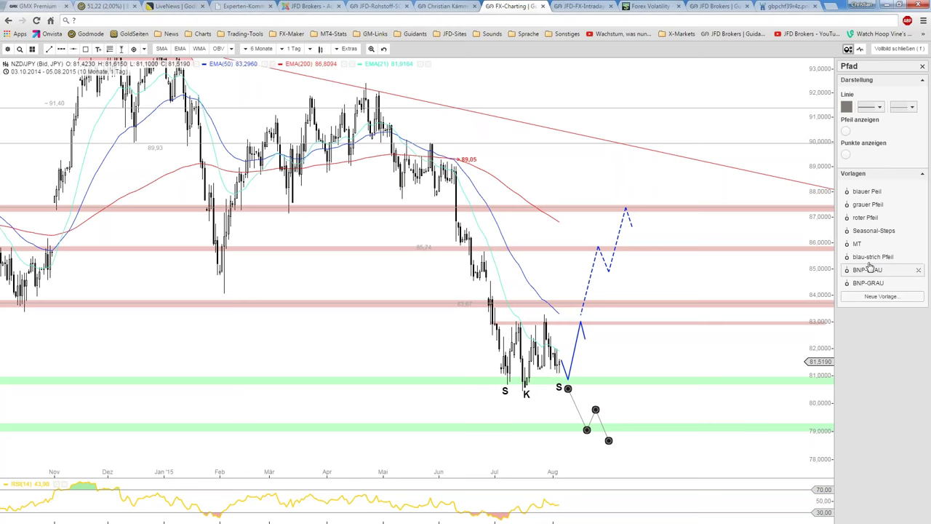
pyautogui.click(870, 208)
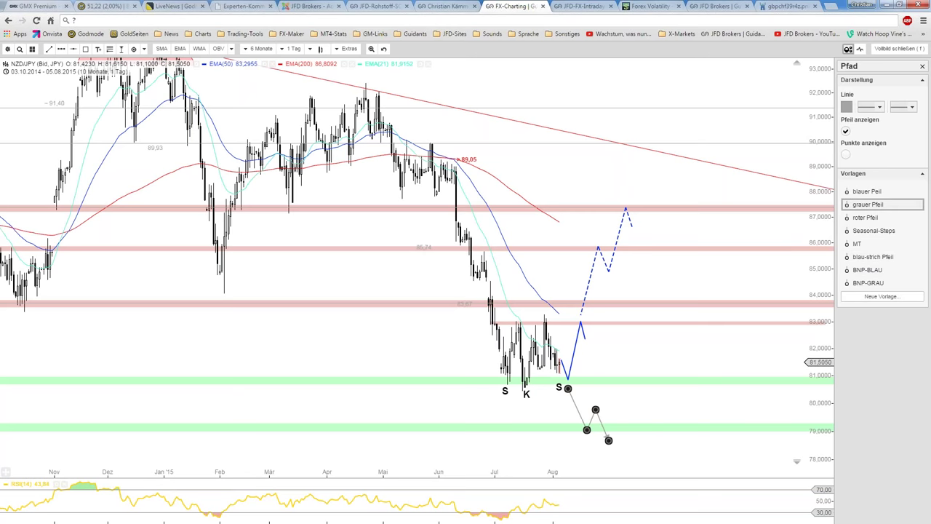
pyautogui.click(654, 357)
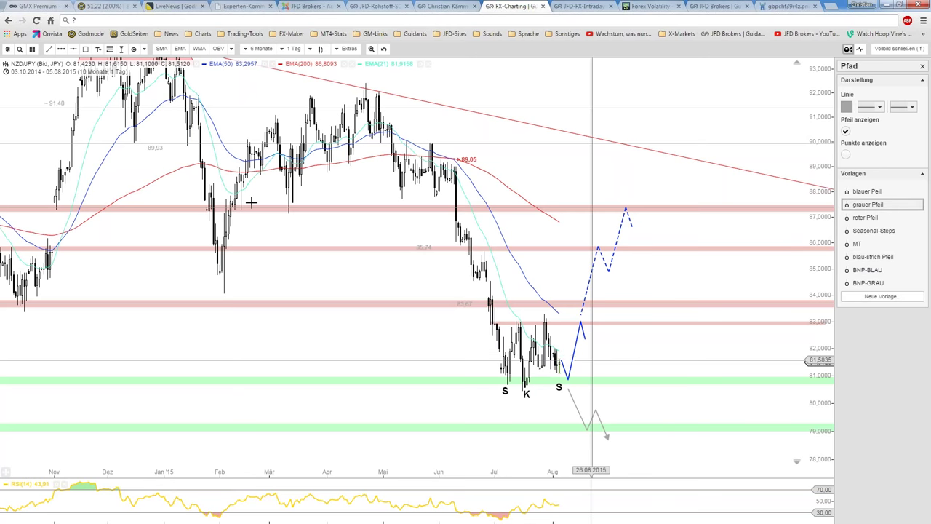
# Save the annotated chart and switch over to MetaTrader
pyautogui.click(7, 49)
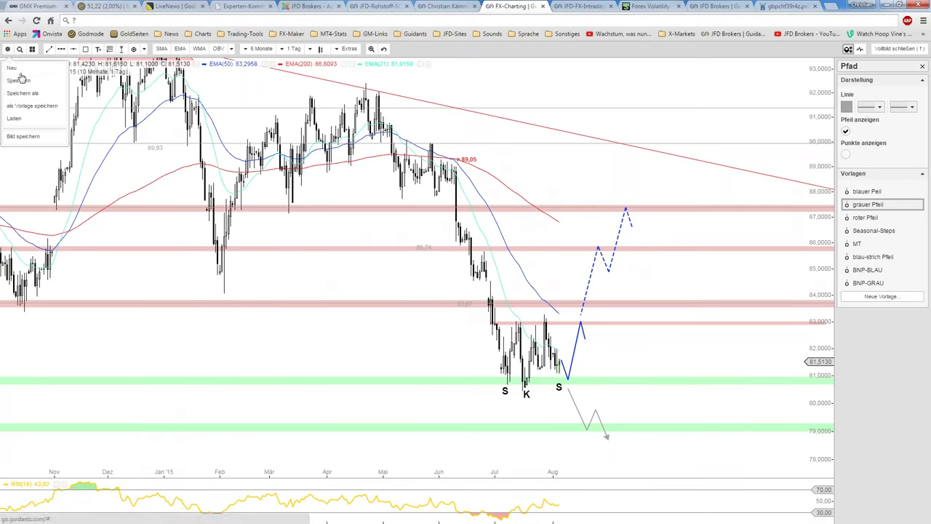
pyautogui.click(19, 80)
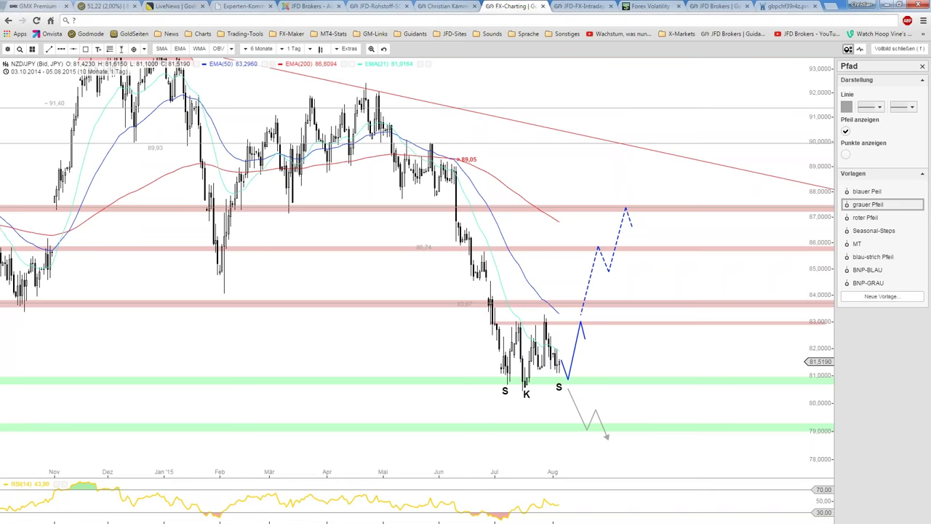
pyautogui.hotkey('alt', 'Tab')
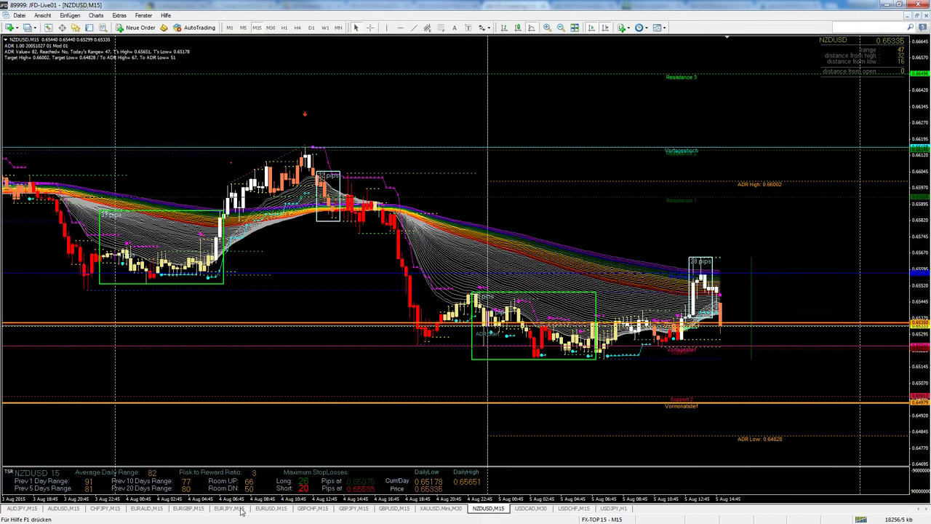
# Apply the FXBull-Breakout-Daily oP template to EURUSD M15 and compress the price scale to show ADR Low 1.08427
pyautogui.click(271, 509)
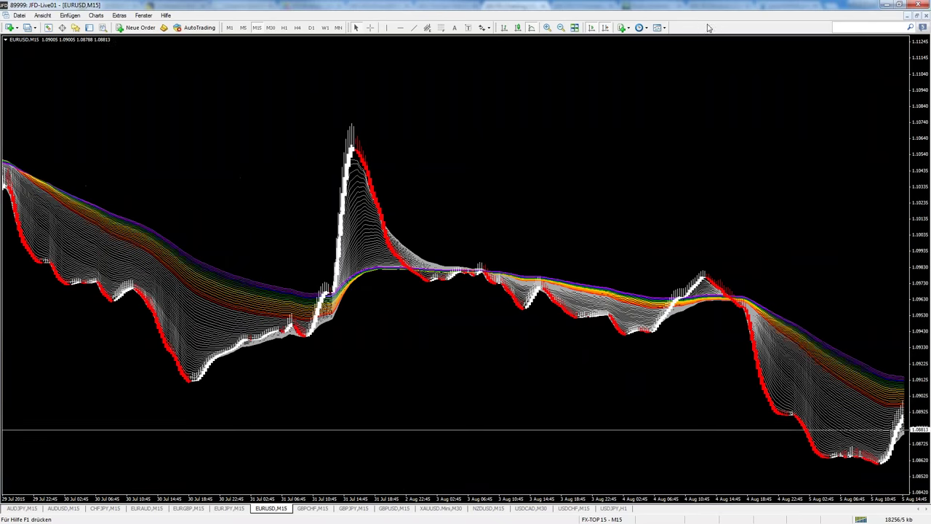
pyautogui.click(660, 30)
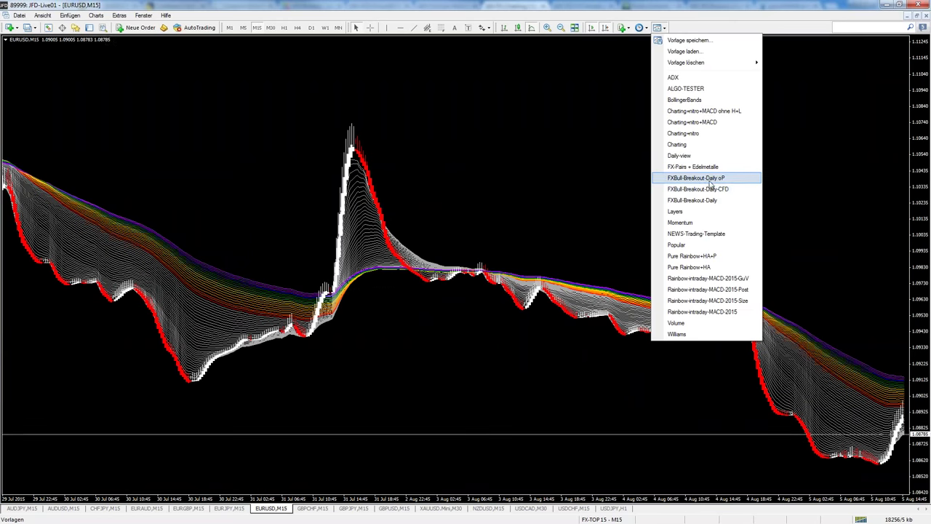
pyautogui.click(709, 182)
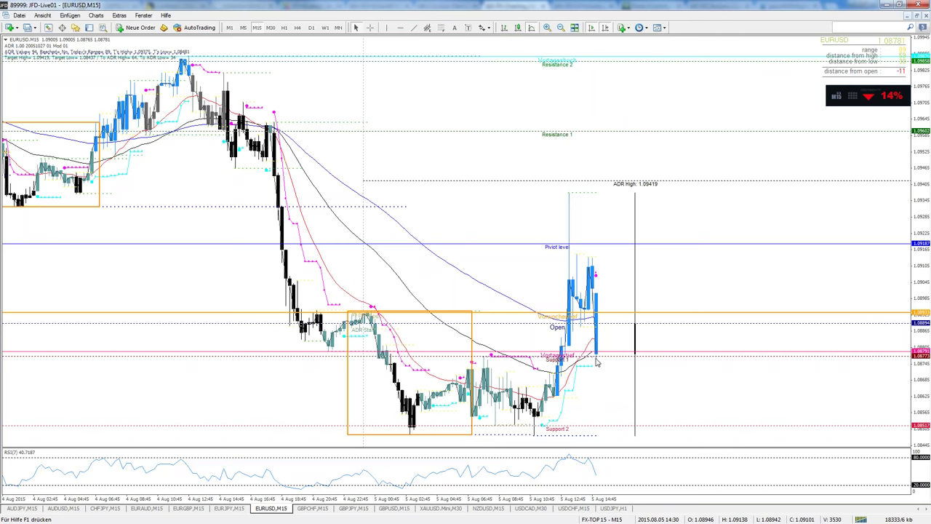
pyautogui.moveTo(596, 362)
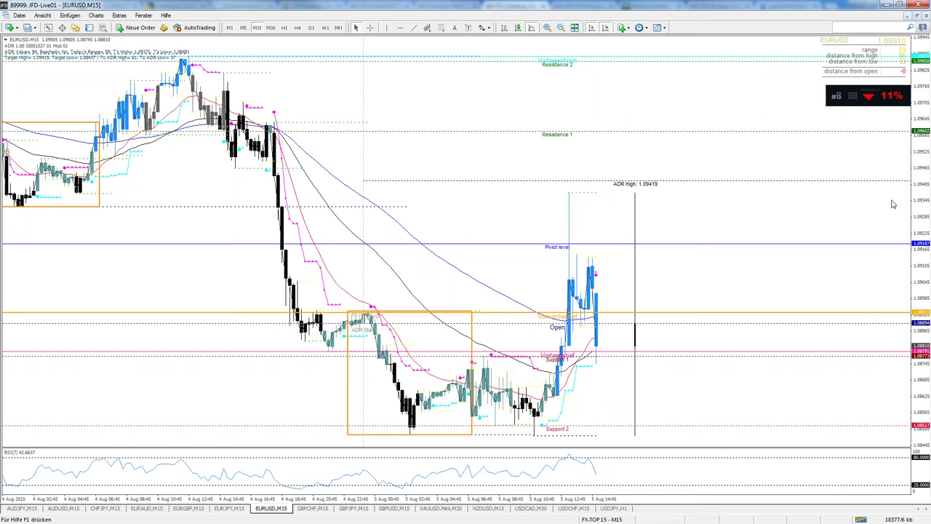
pyautogui.moveTo(922, 222); pyautogui.dragTo(919, 274)
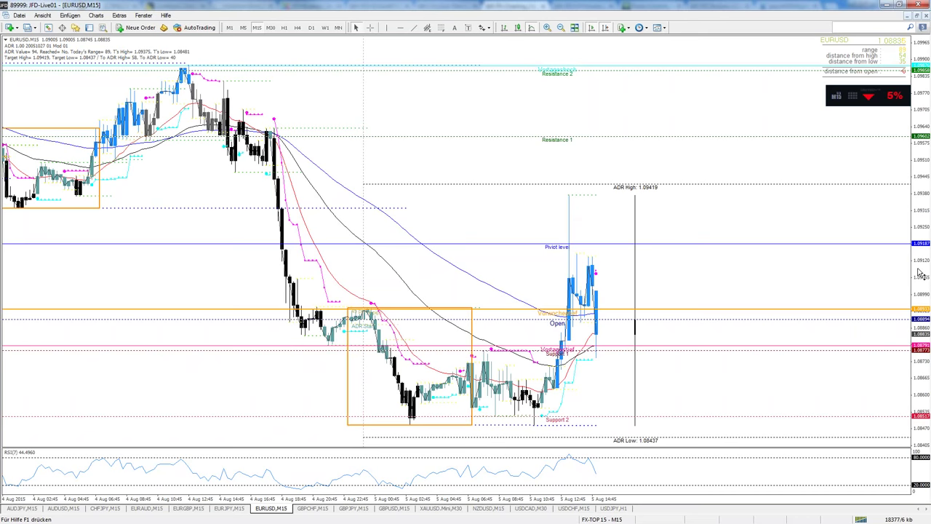